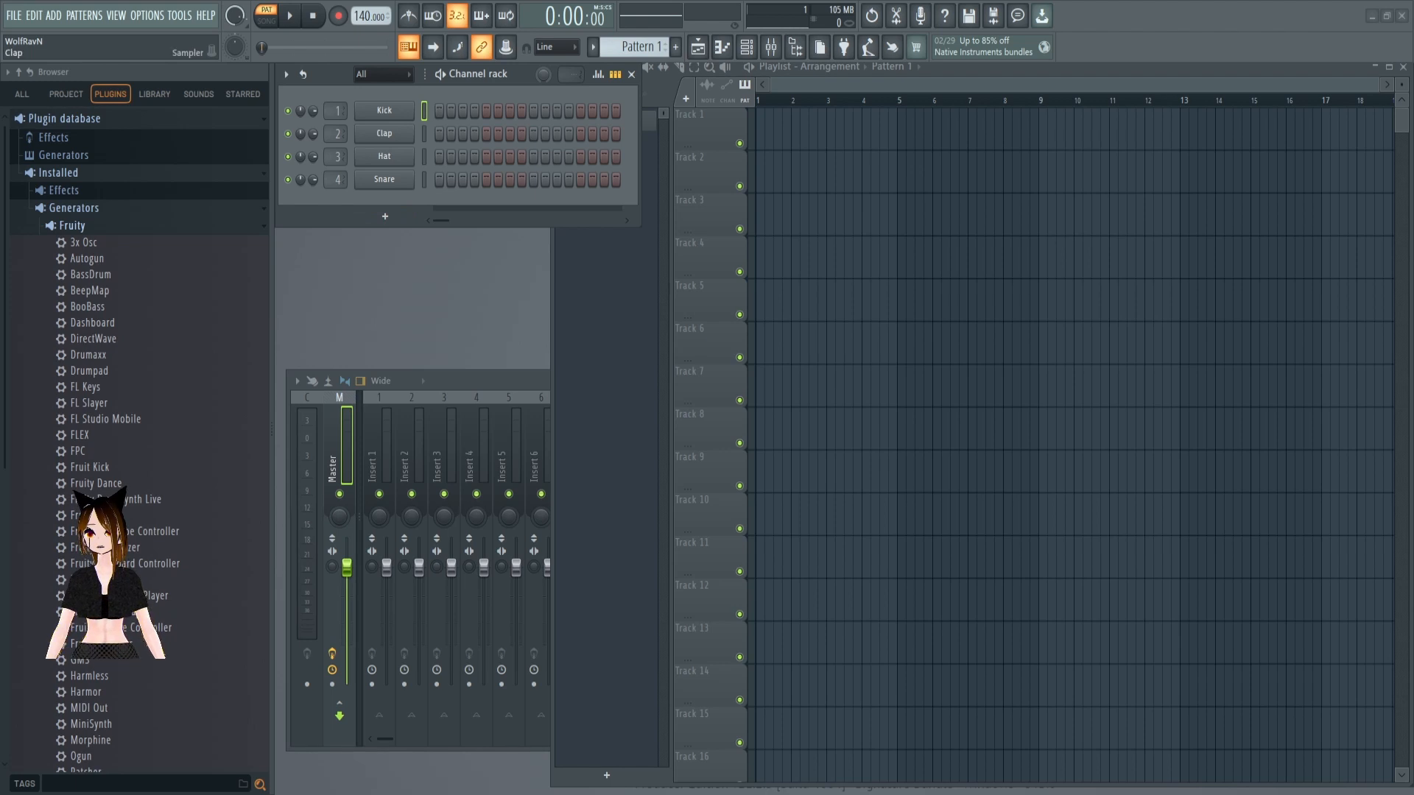
Delete the Clap channel from the channel rack
click(424, 134)
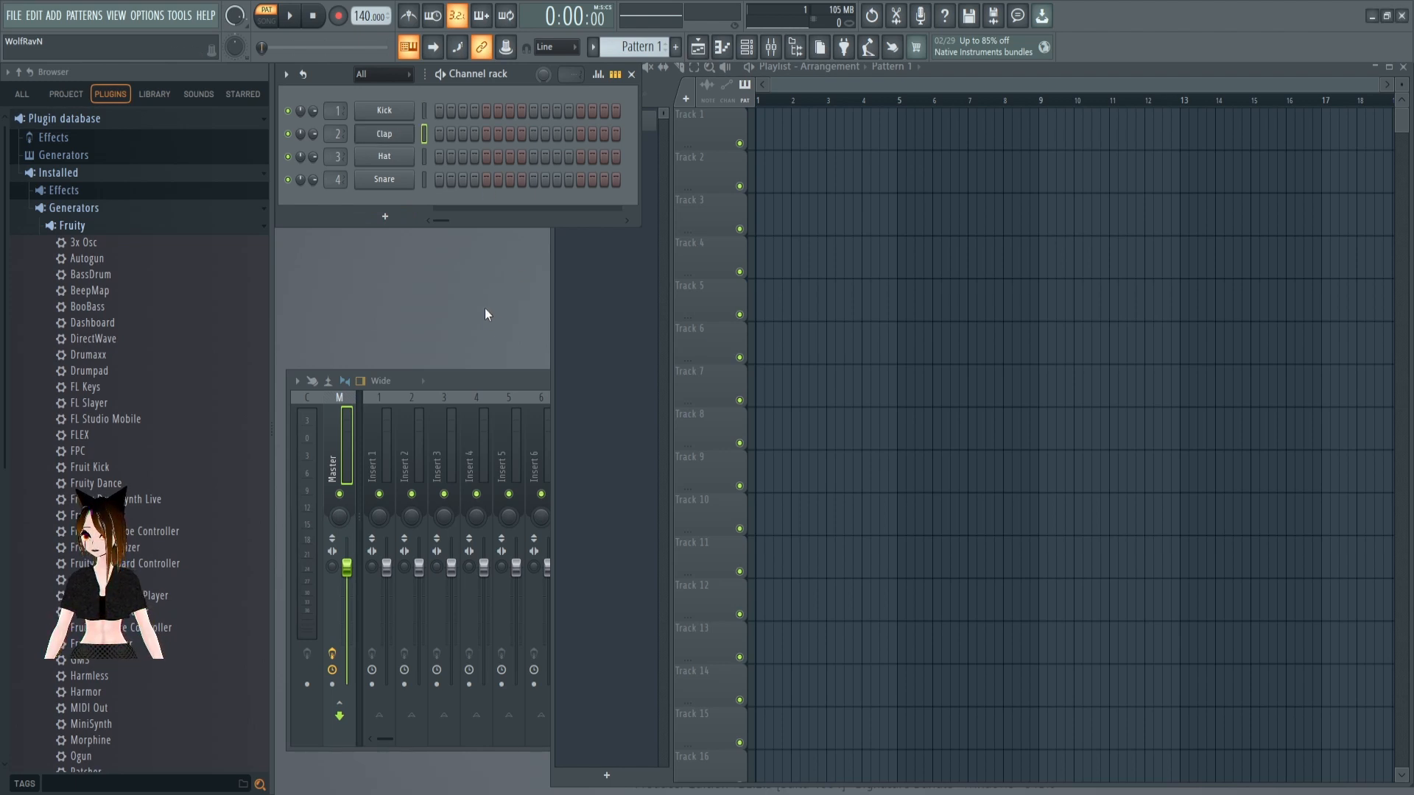
key(alt+Delete)
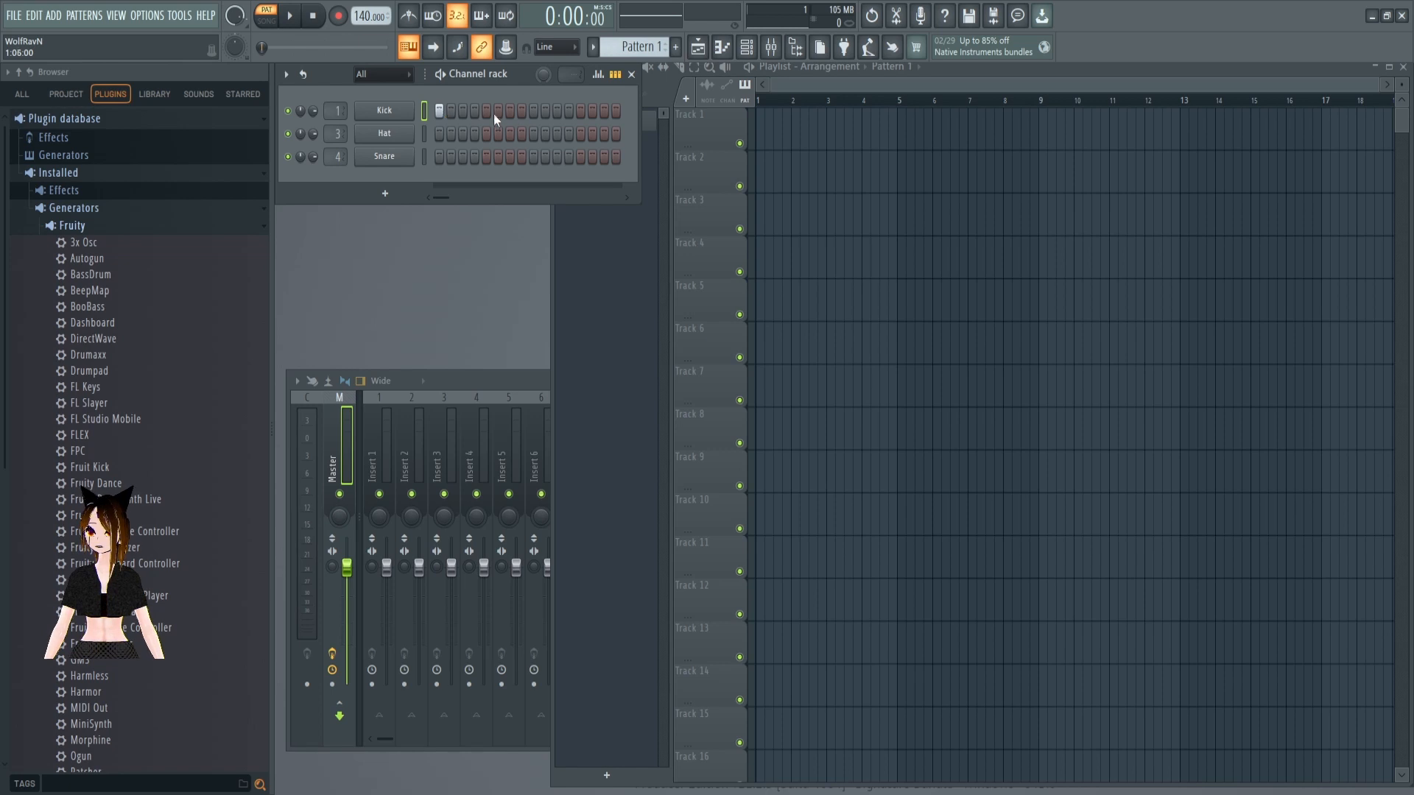
Place kick hits on steps 1, 5, 9 and 13 of Pattern 1 and start playback
click(534, 110)
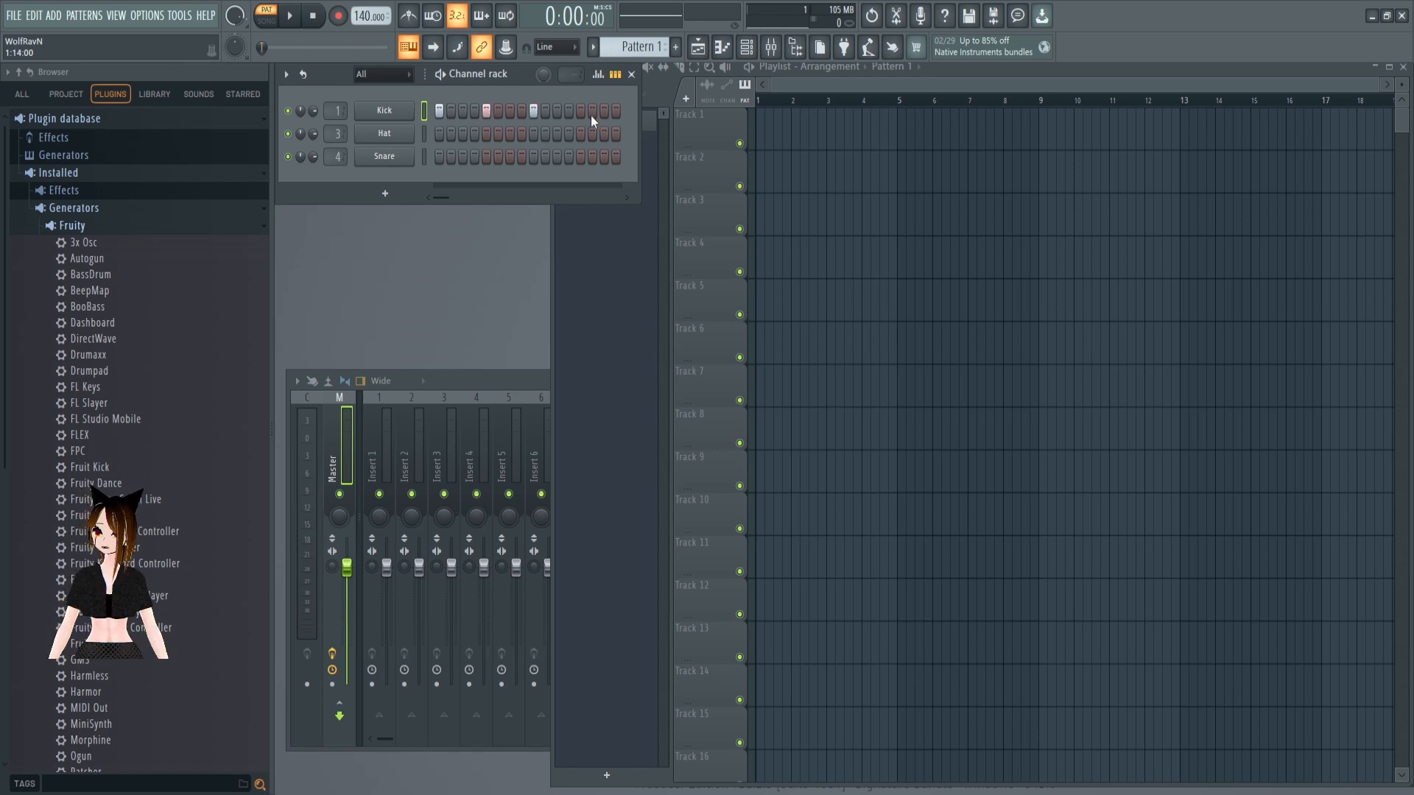
click(581, 110)
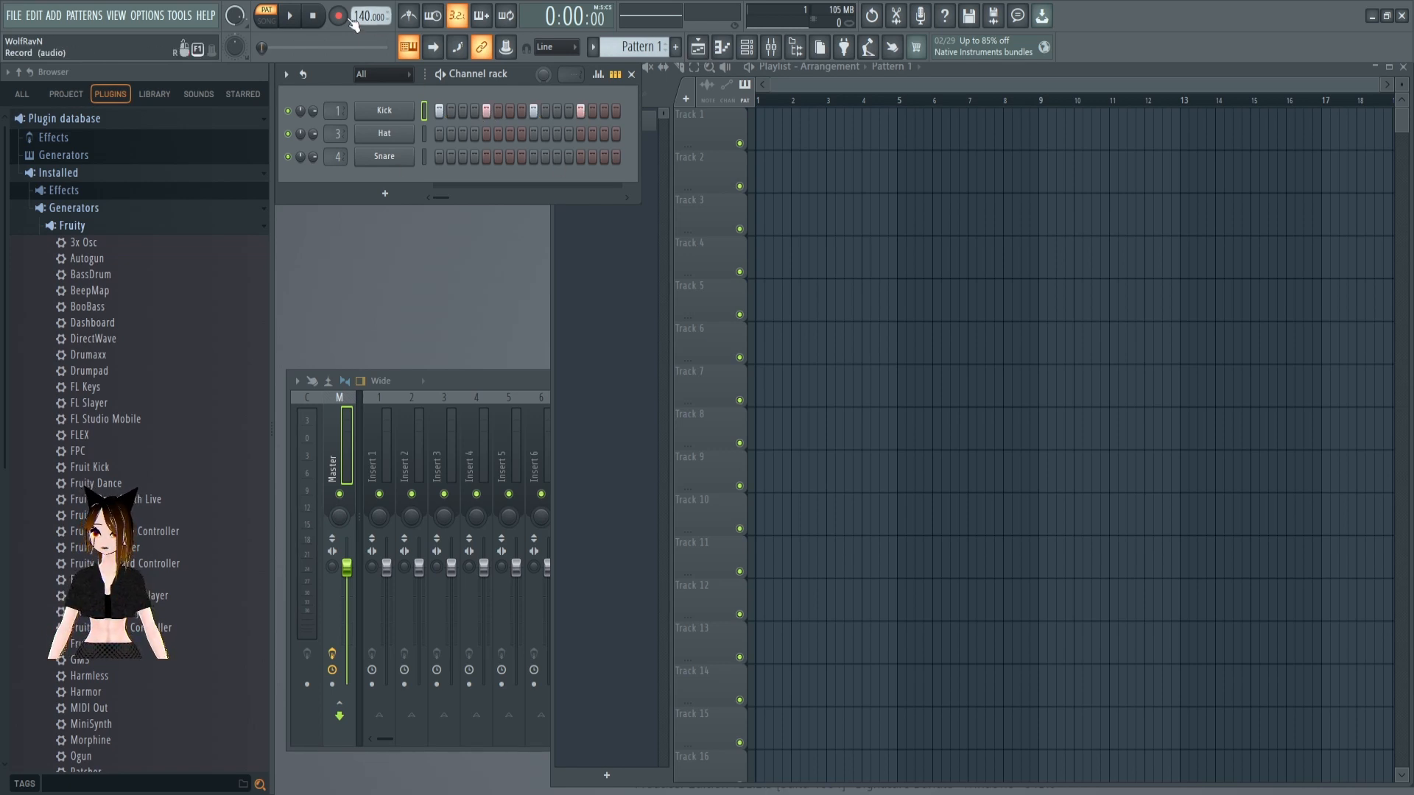
click(296, 20)
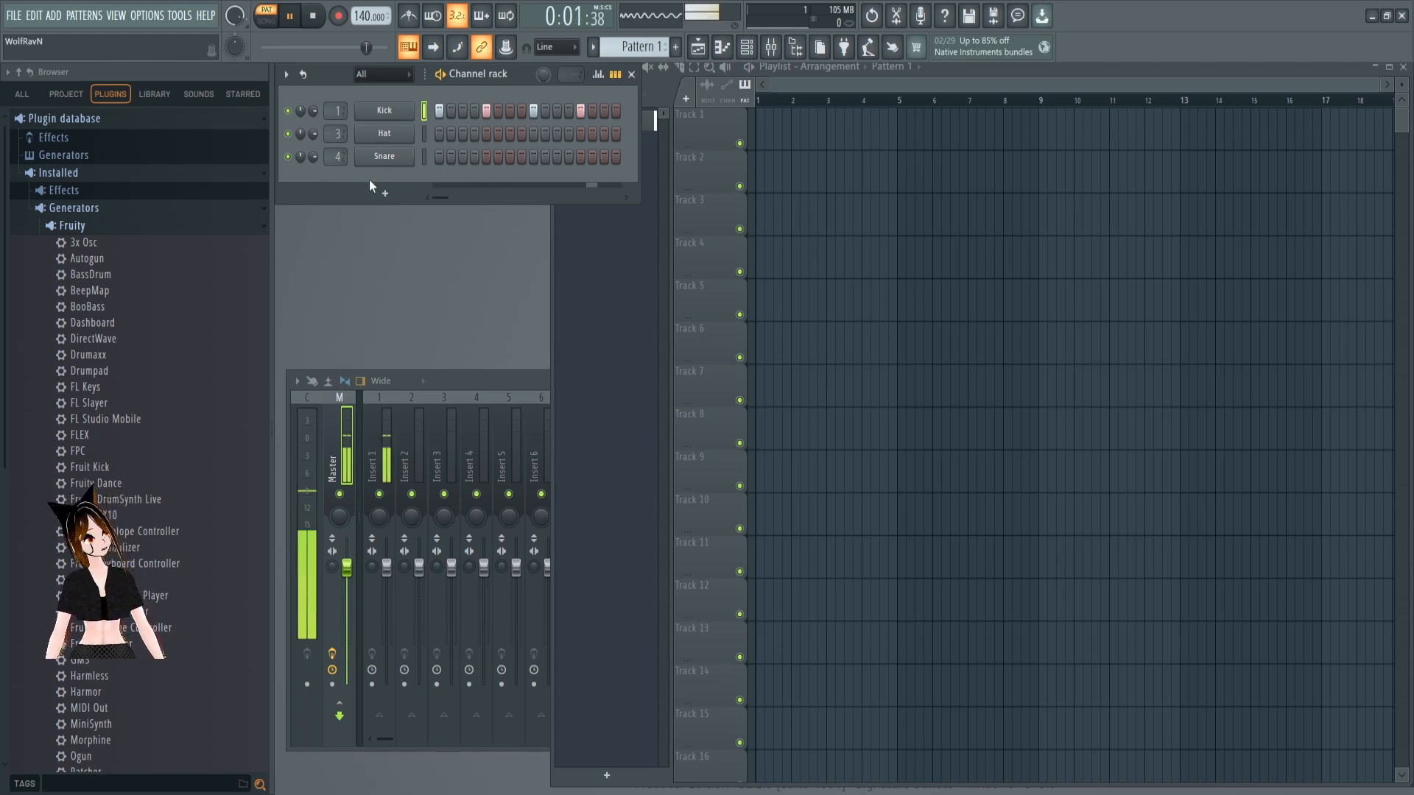
Add snare hits on steps 5 and 13 and hat hits on steps 3, 7, 11, 15 and 16
click(488, 157)
click(578, 157)
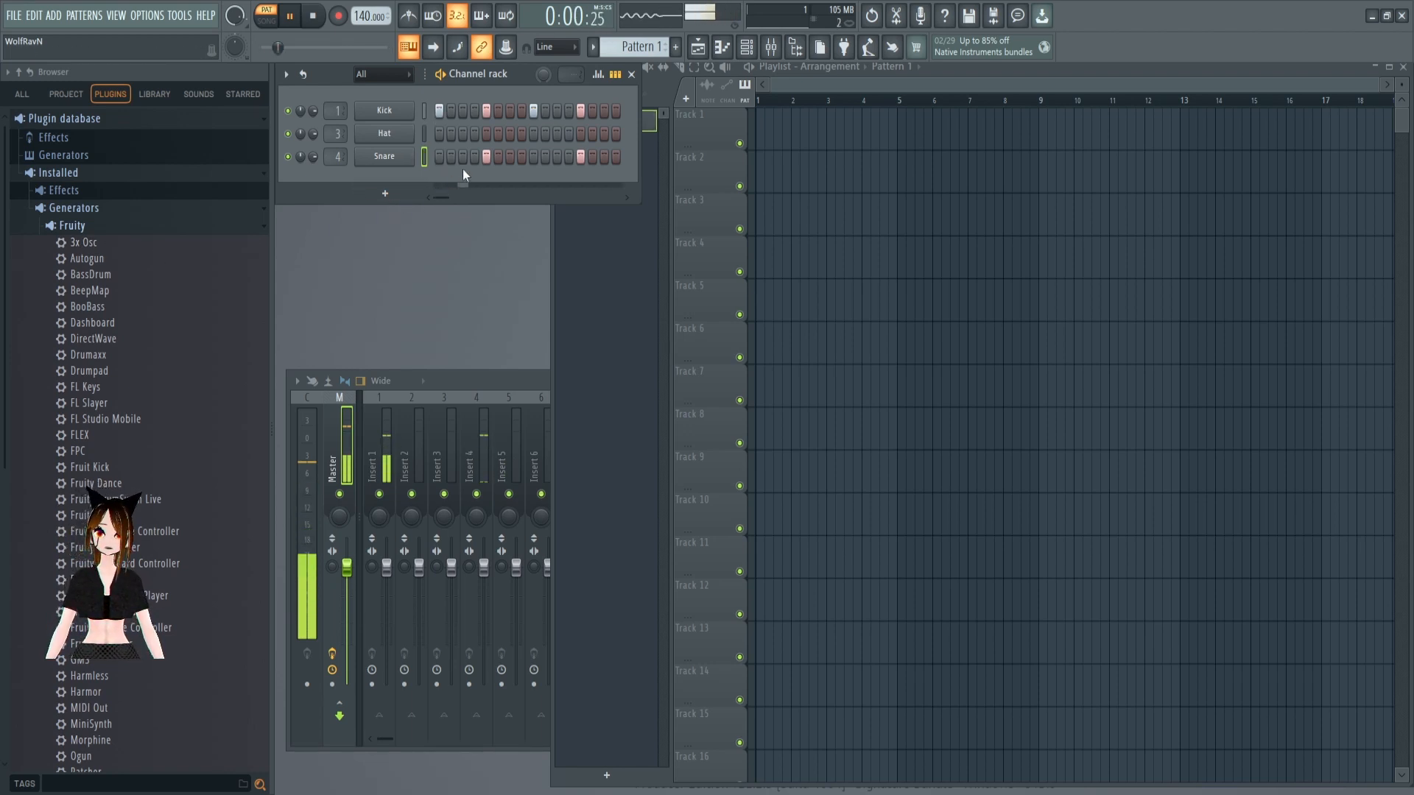
click(464, 133)
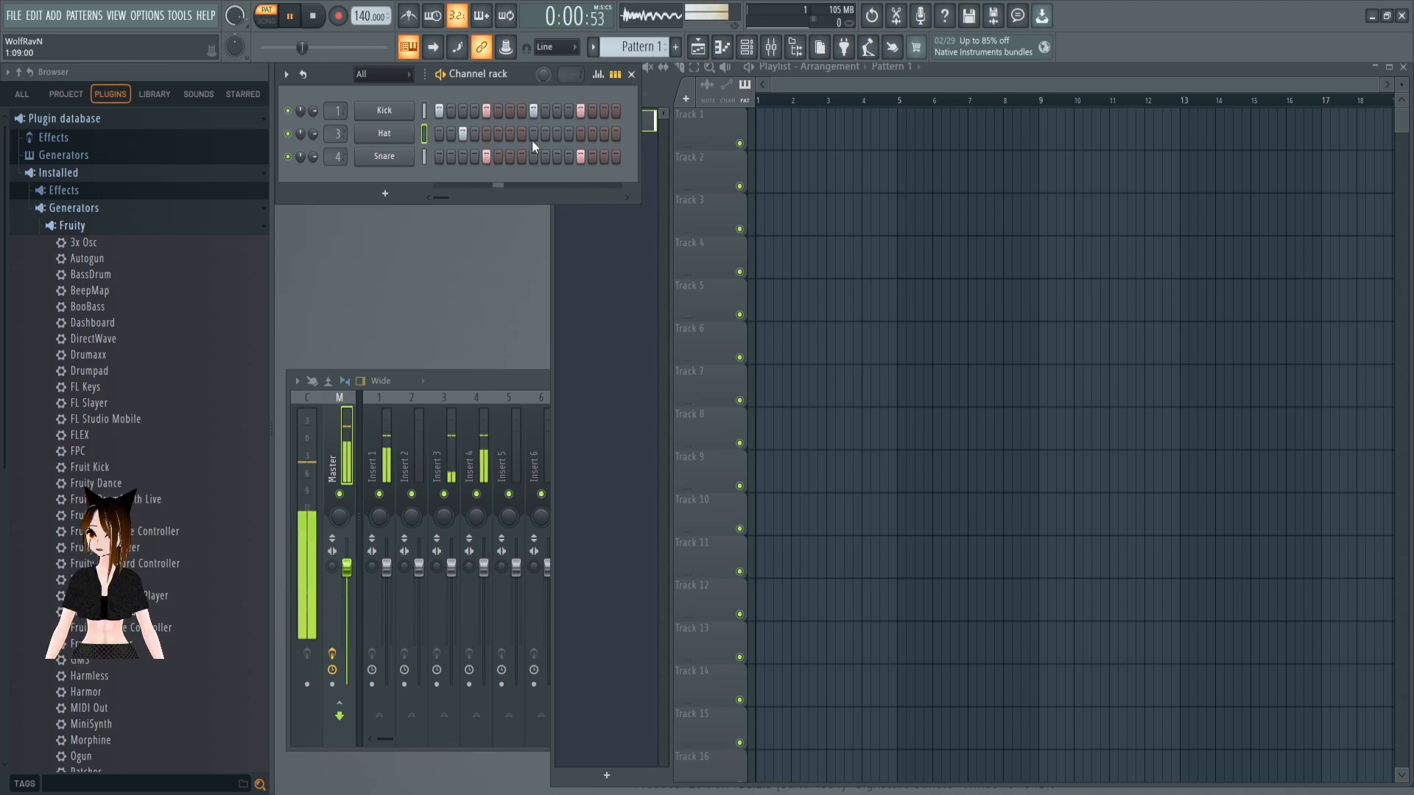
click(510, 134)
click(557, 134)
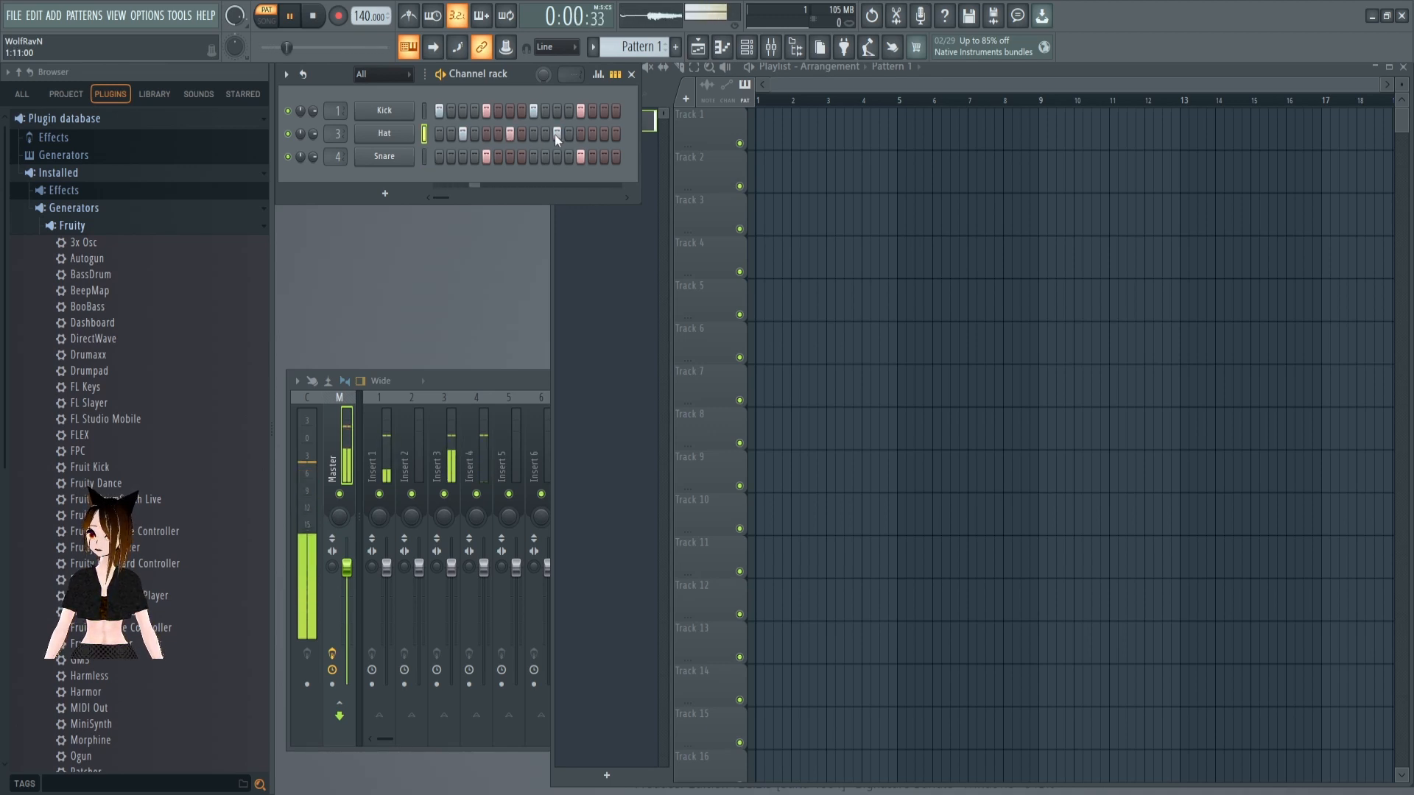
click(603, 134)
click(617, 135)
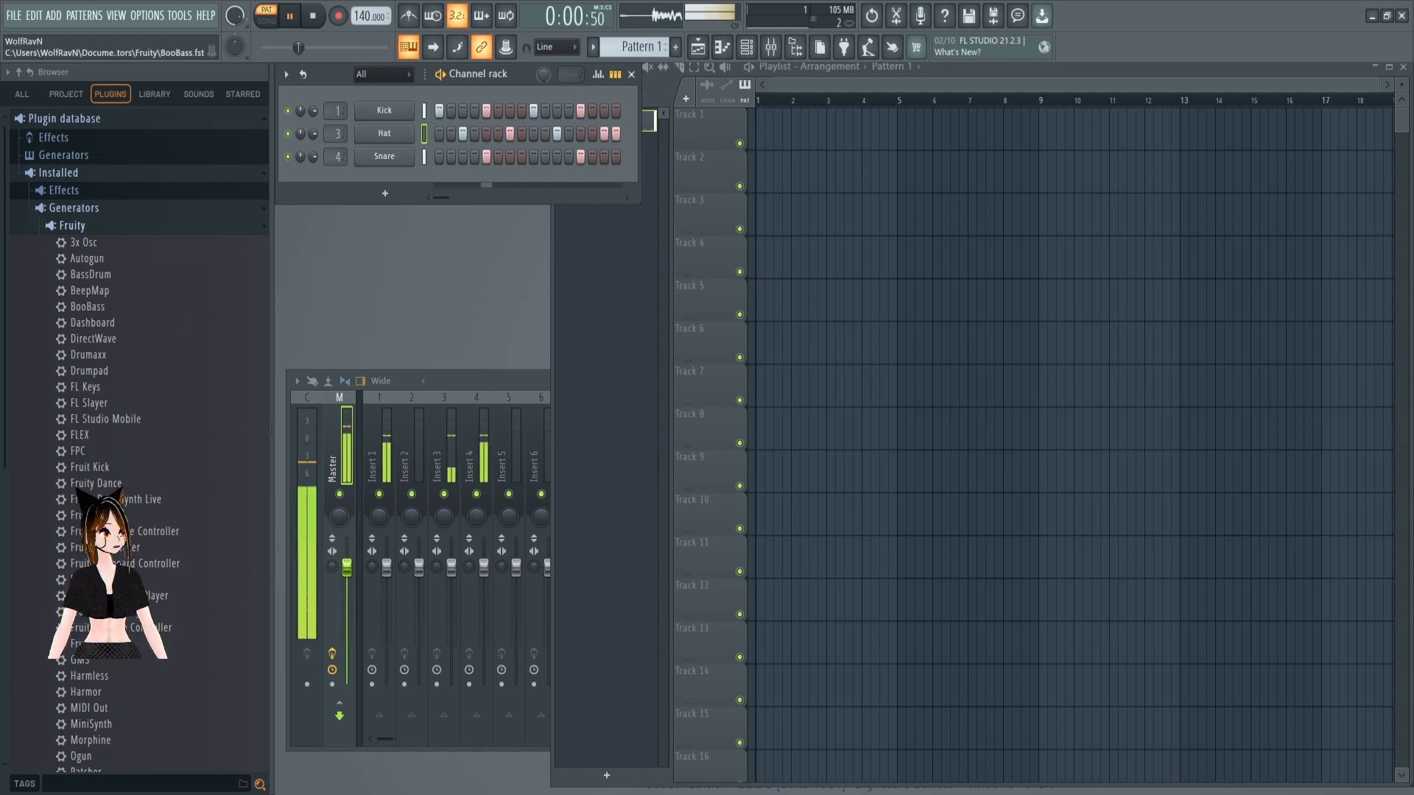
Clone Pattern 1 into Pattern 2 and add extra snare hits on steps 15 and 16 of the copy
click(603, 283)
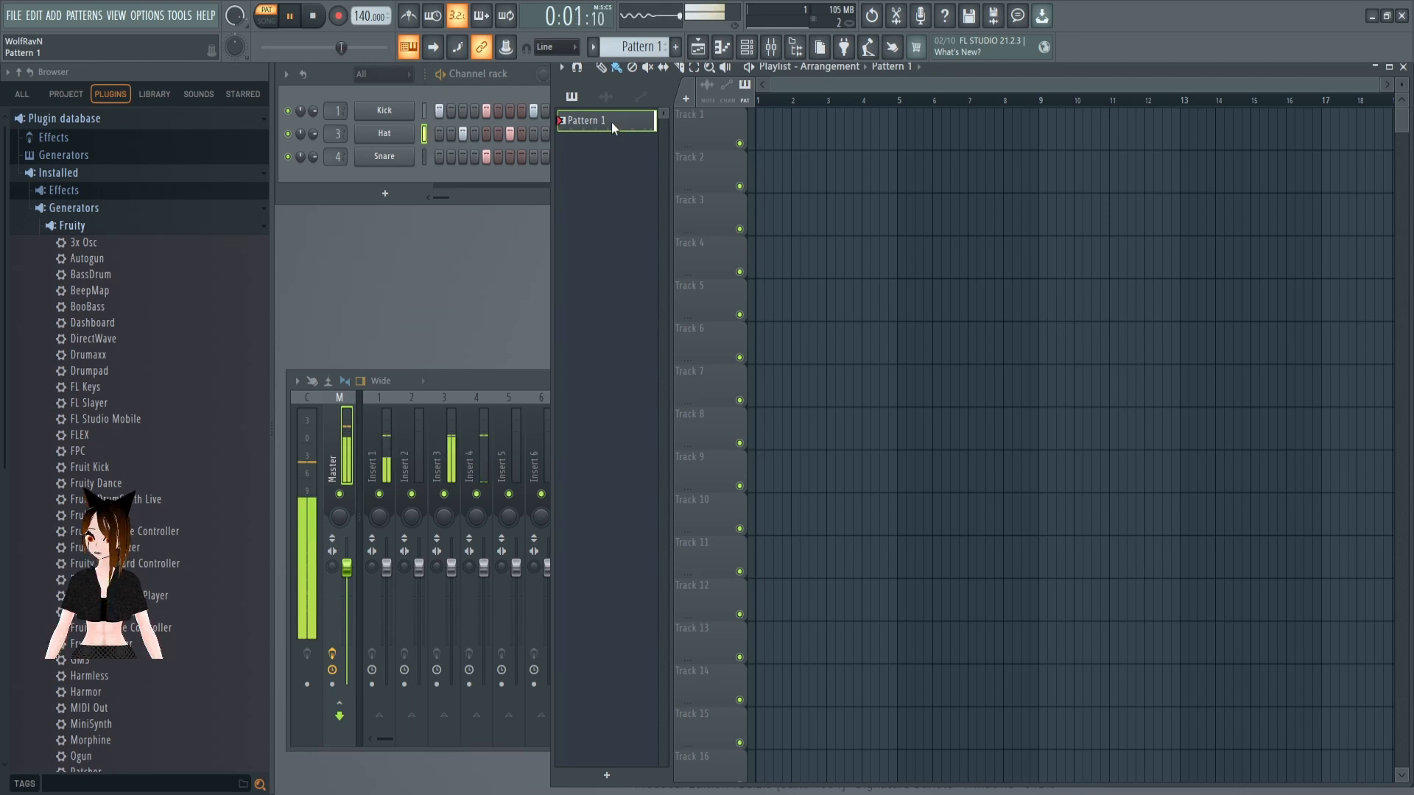
key(F4)
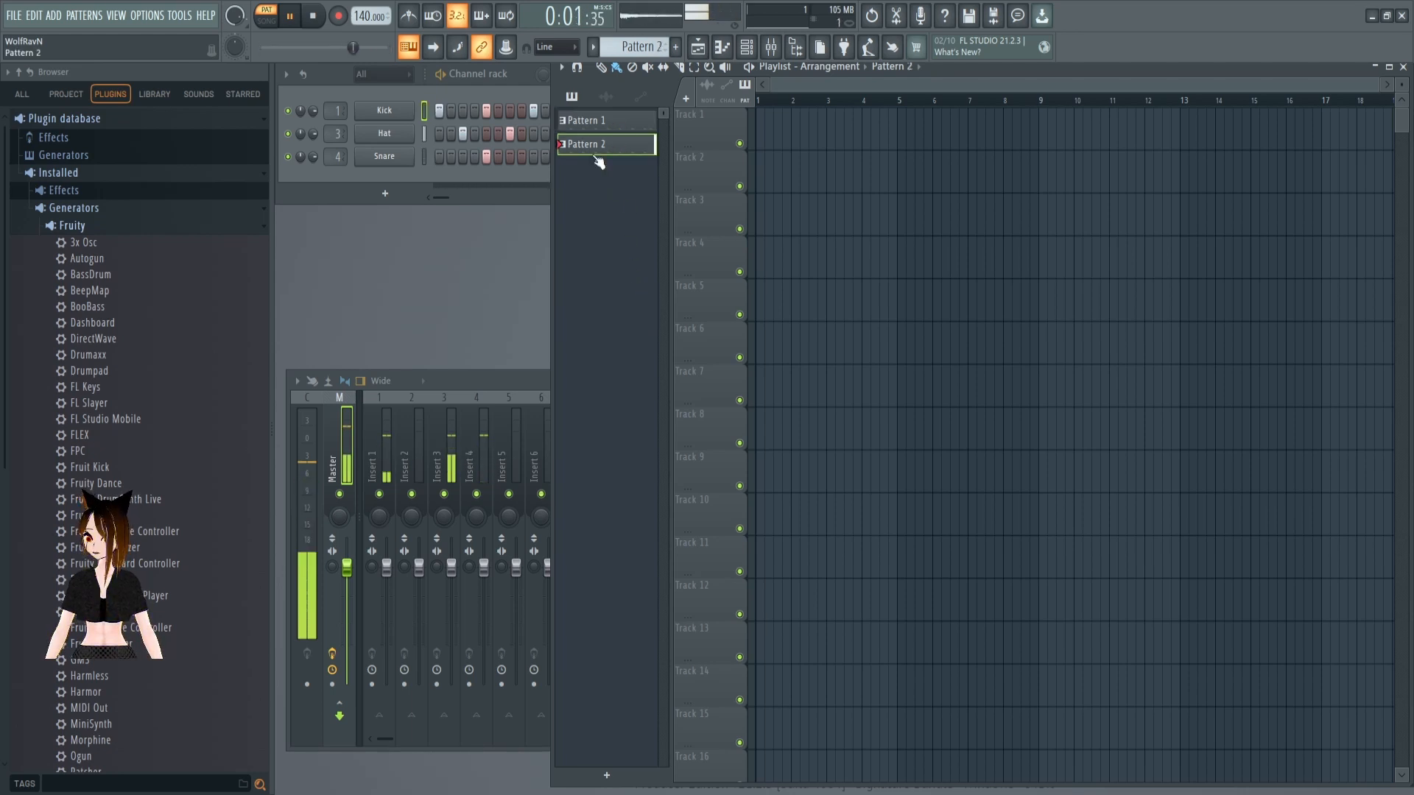
click(444, 177)
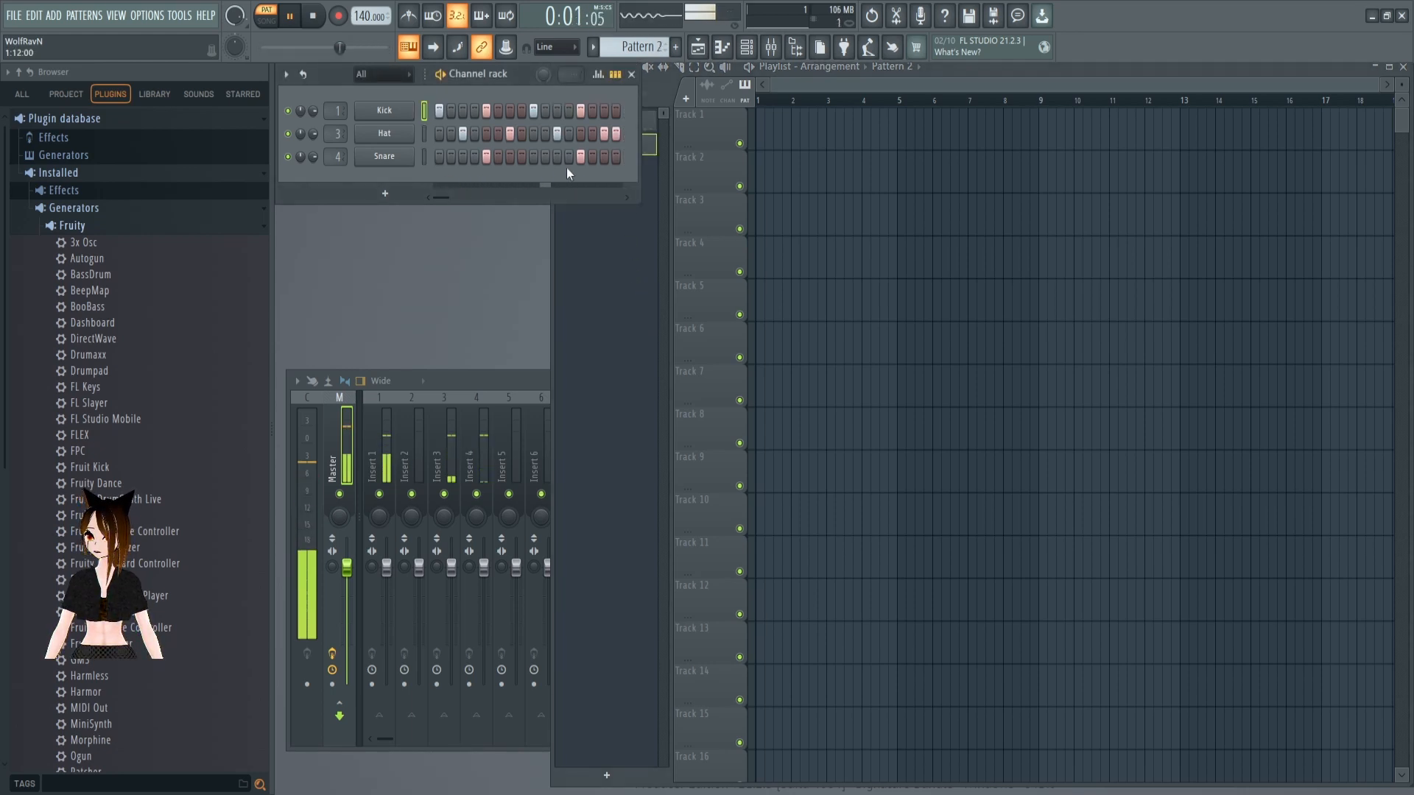
click(604, 157)
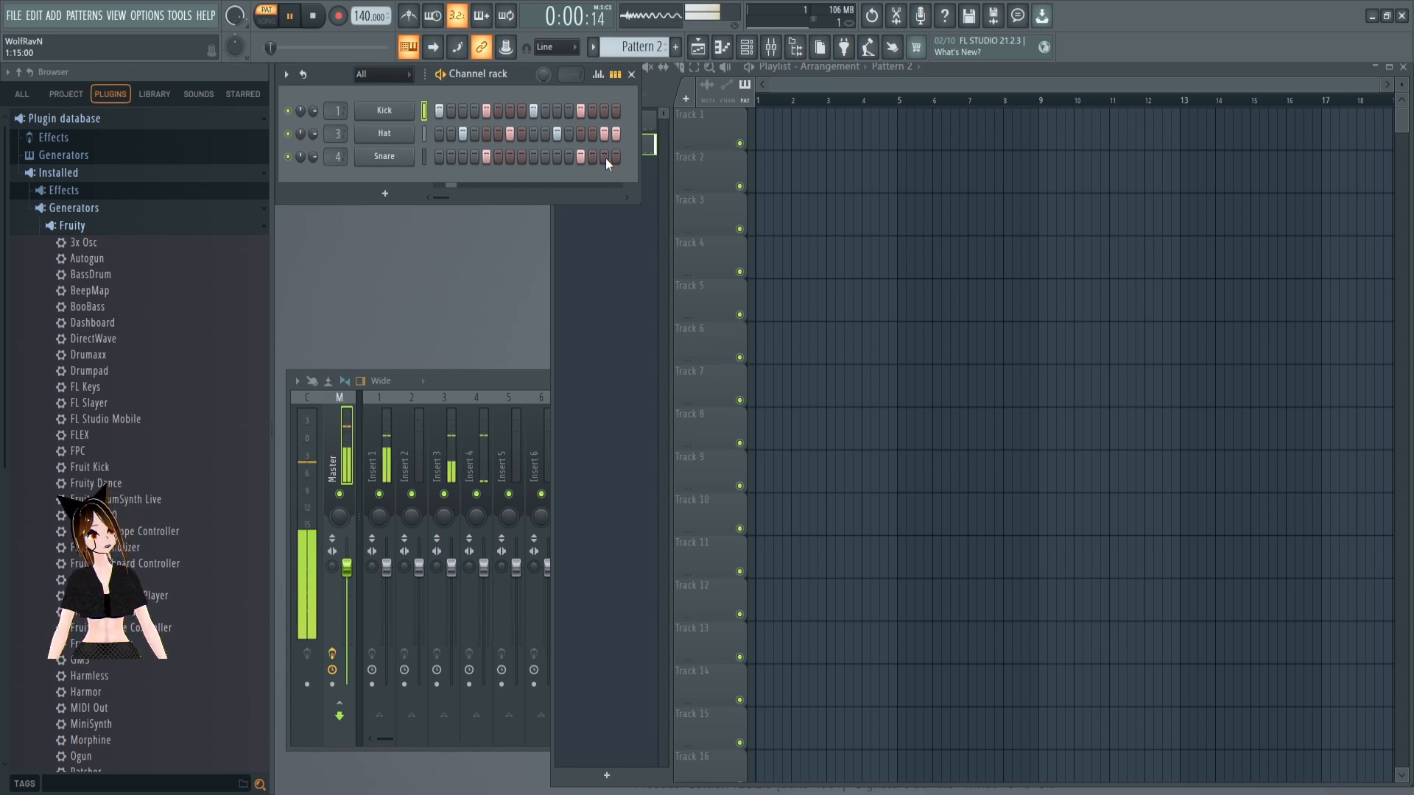
click(616, 158)
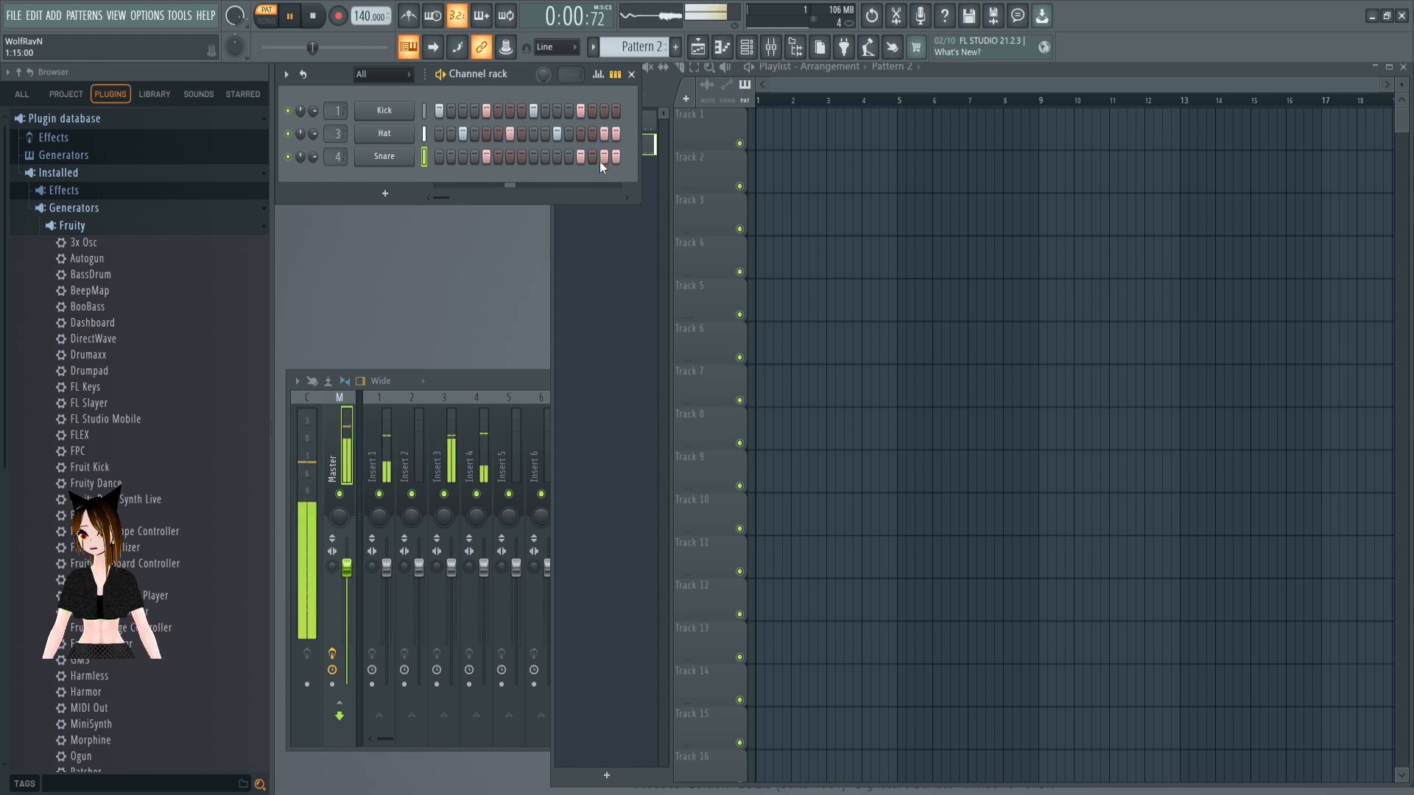
click(594, 158)
click(594, 158)
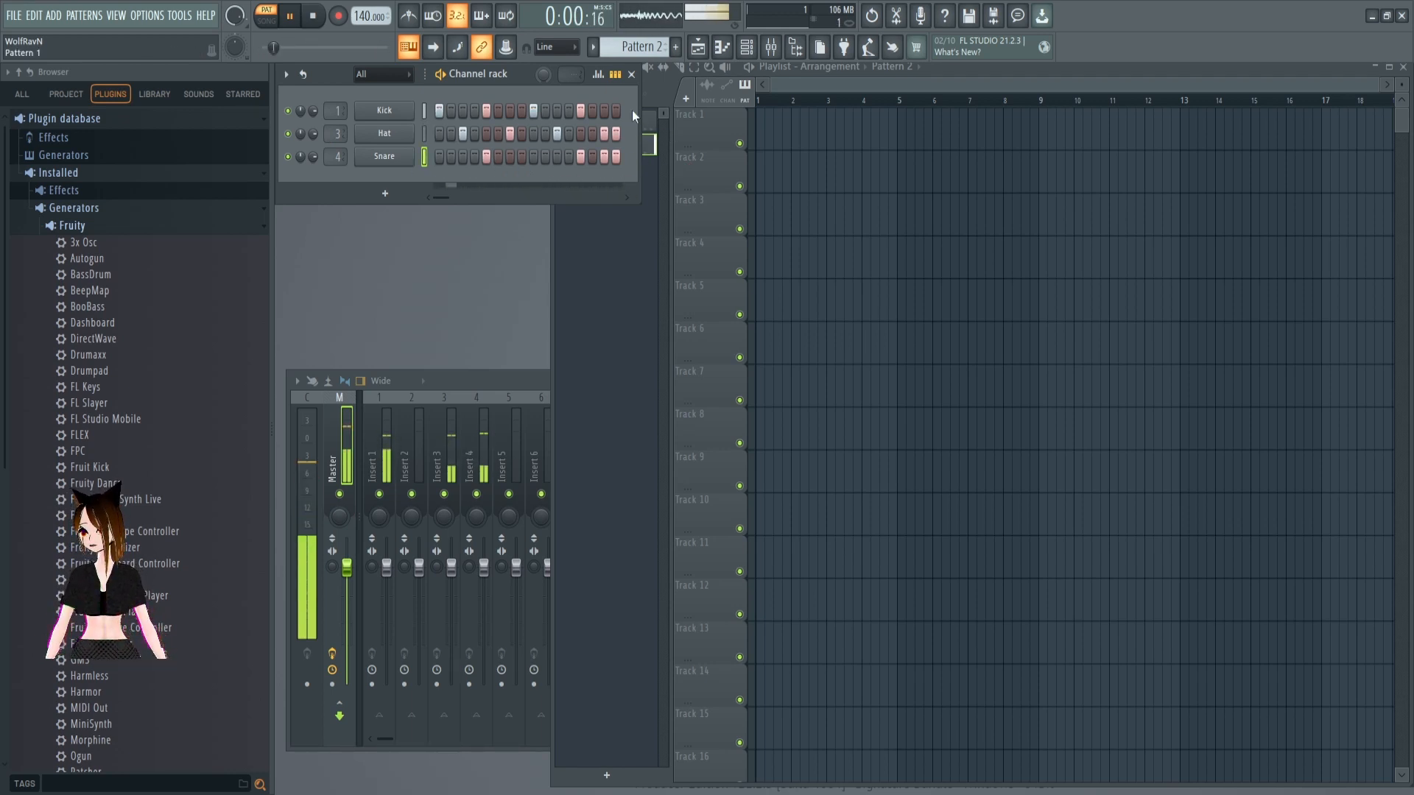
Switch back to Pattern 1 and add a 3x Osc channel routed to mixer track 5
click(649, 120)
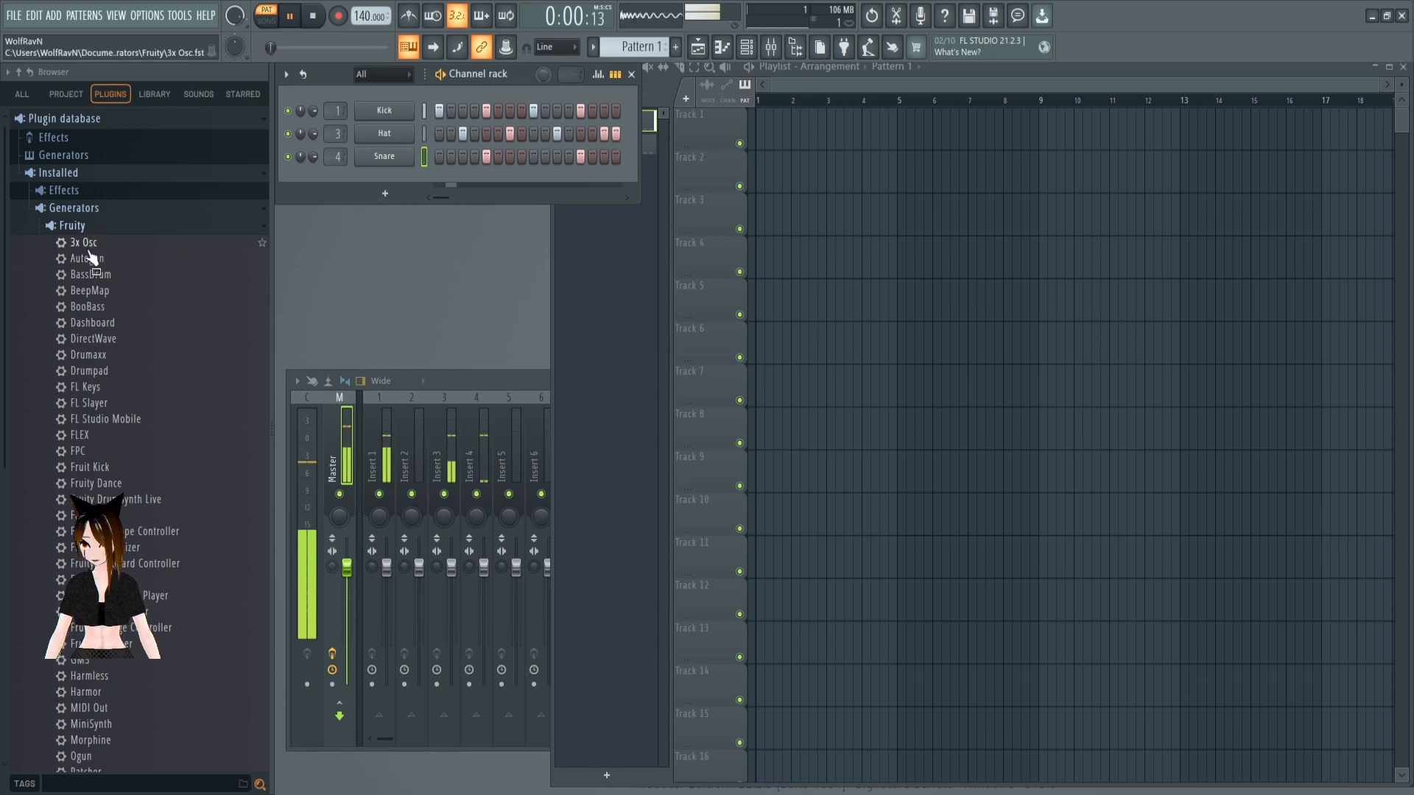
drag(87, 242, 371, 173)
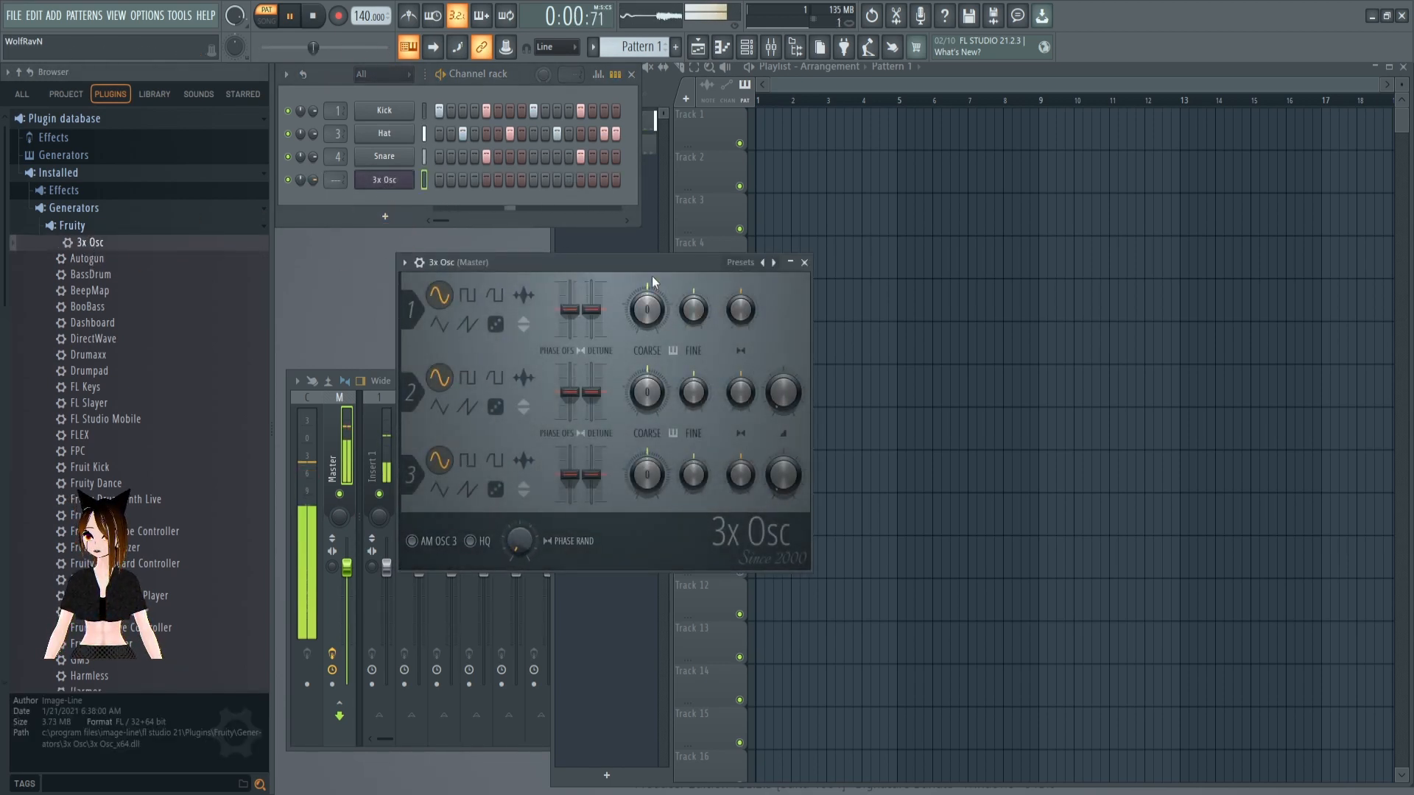
click(426, 263)
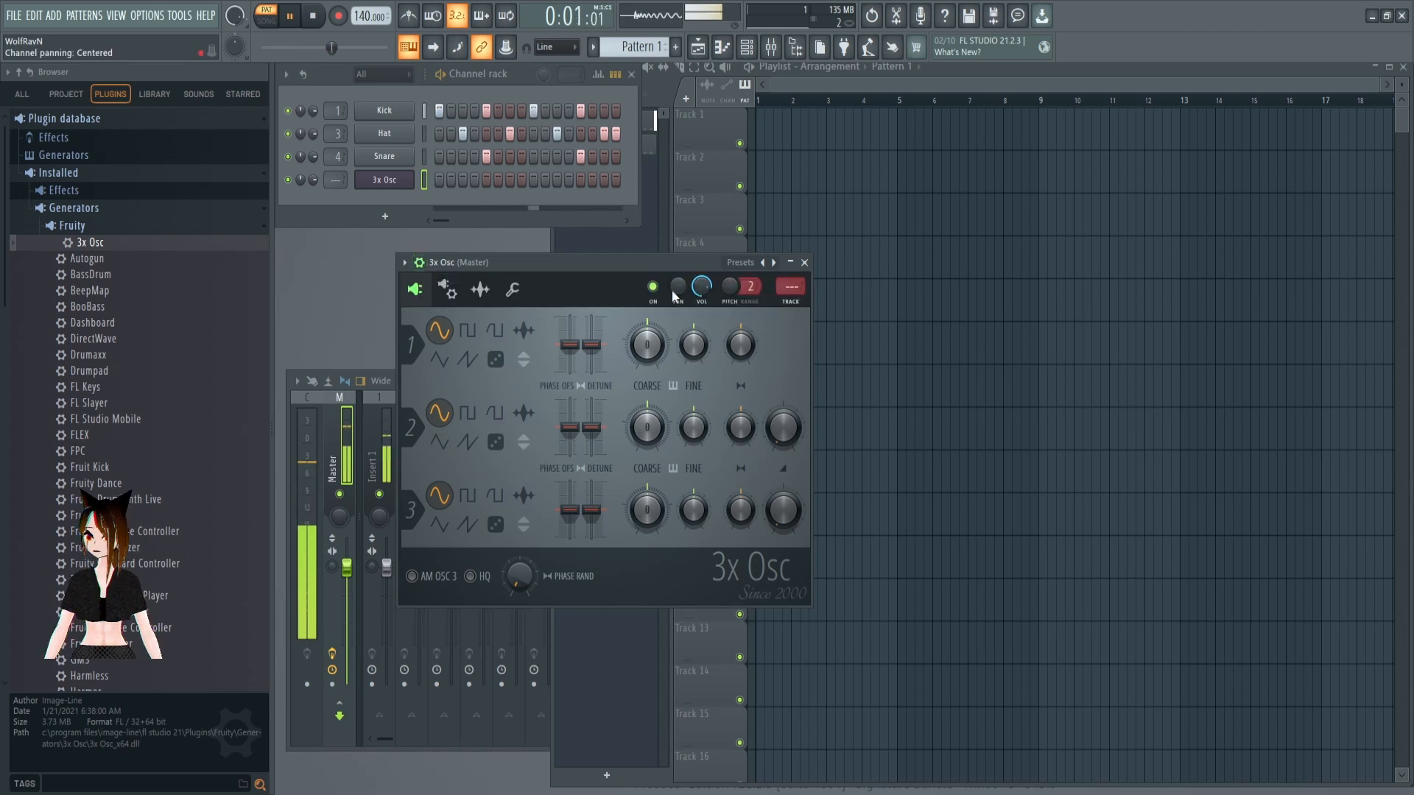
scroll(791, 286, up, 4)
scroll(791, 286, up, 1)
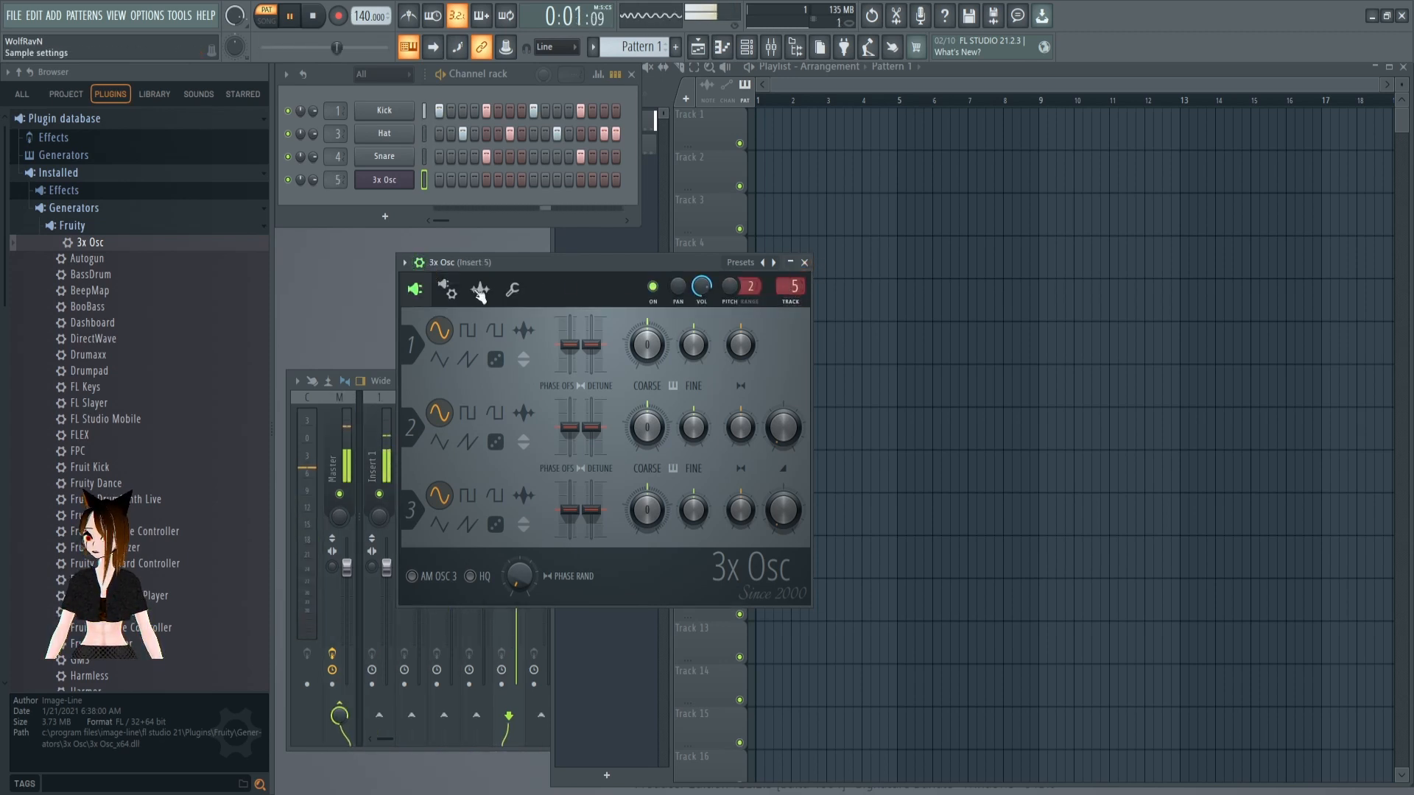
click(419, 263)
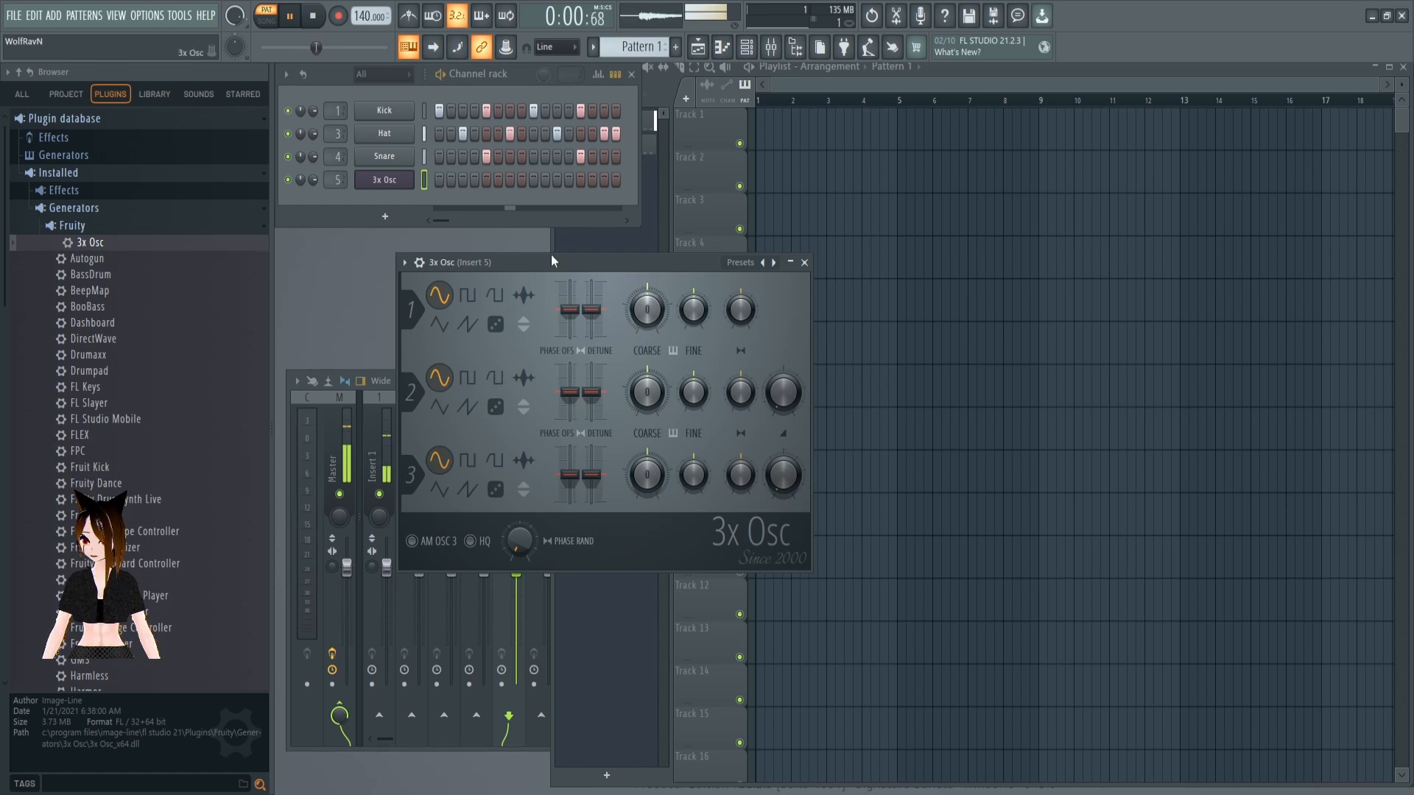
drag(551, 256, 435, 218)
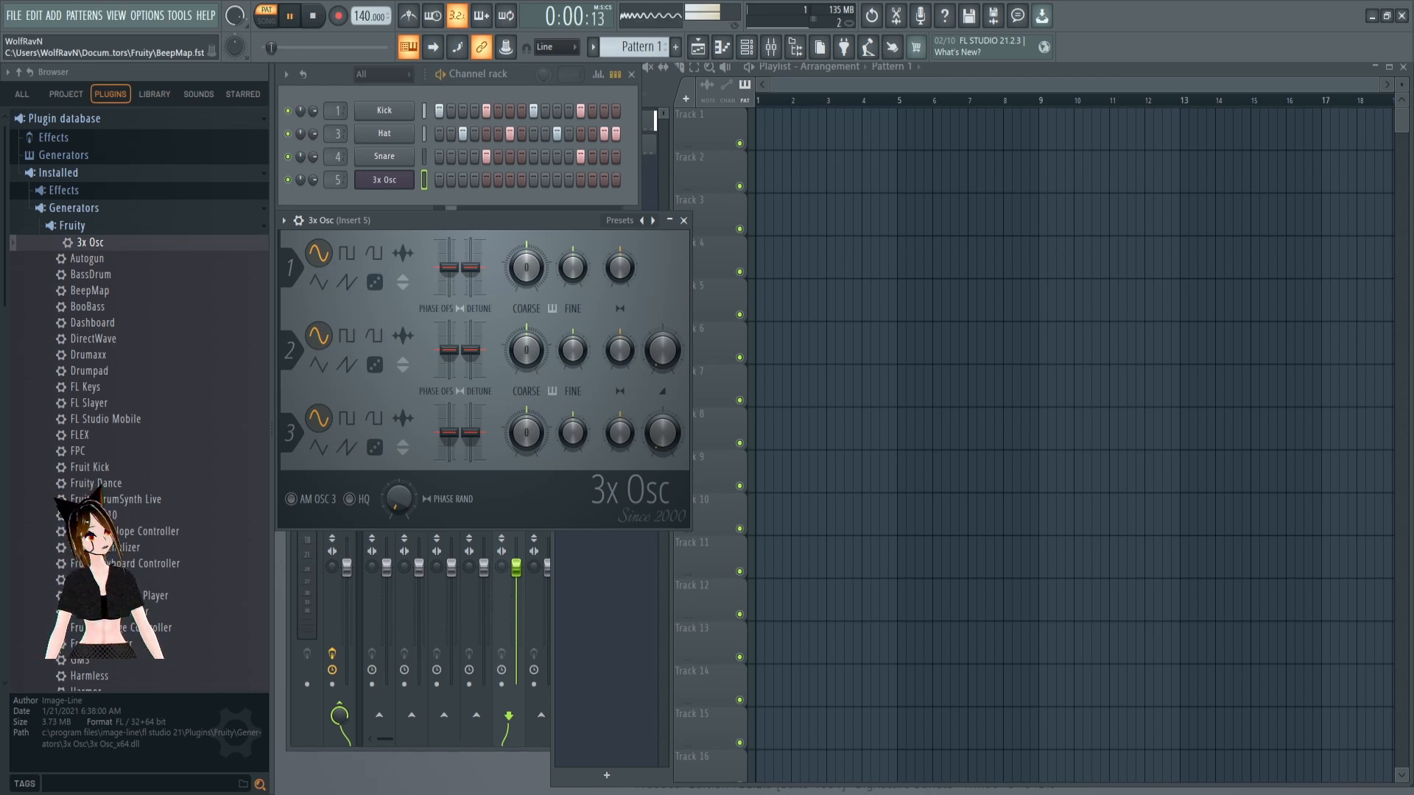
click(684, 221)
Replace the 3x Osc channel's instrument with Sytrus and load its Cerbera saw preset
scroll(89, 472, down, 6)
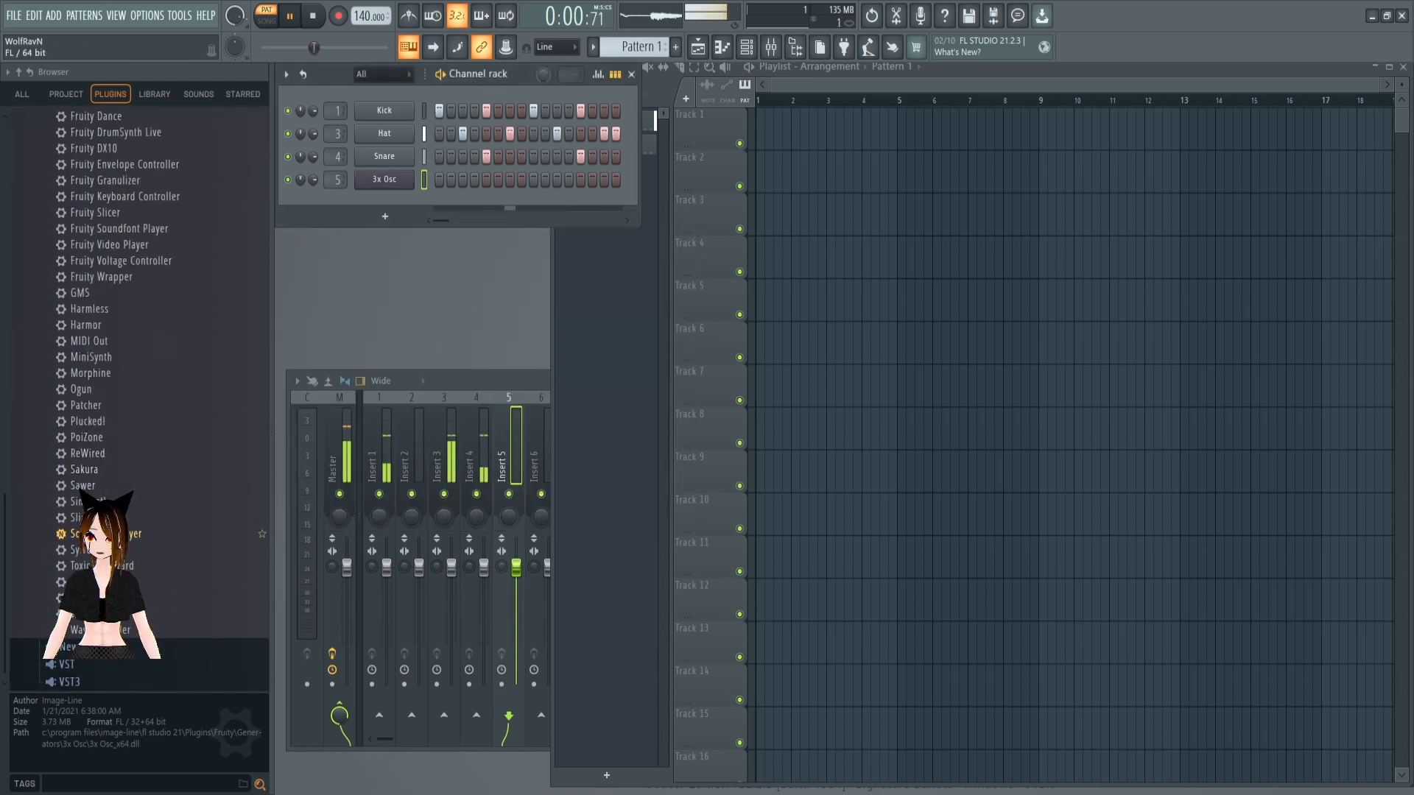
drag(133, 550, 380, 181)
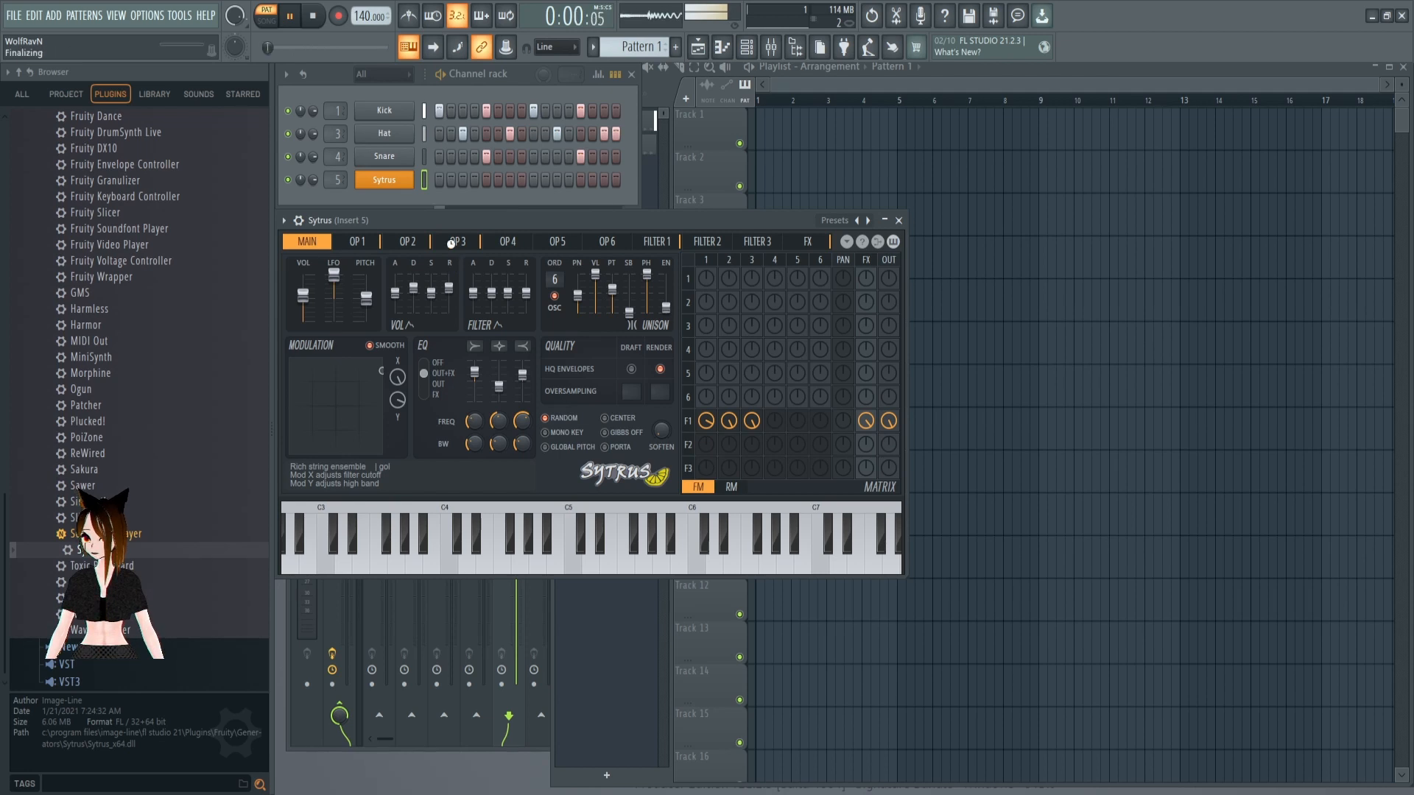
click(868, 221)
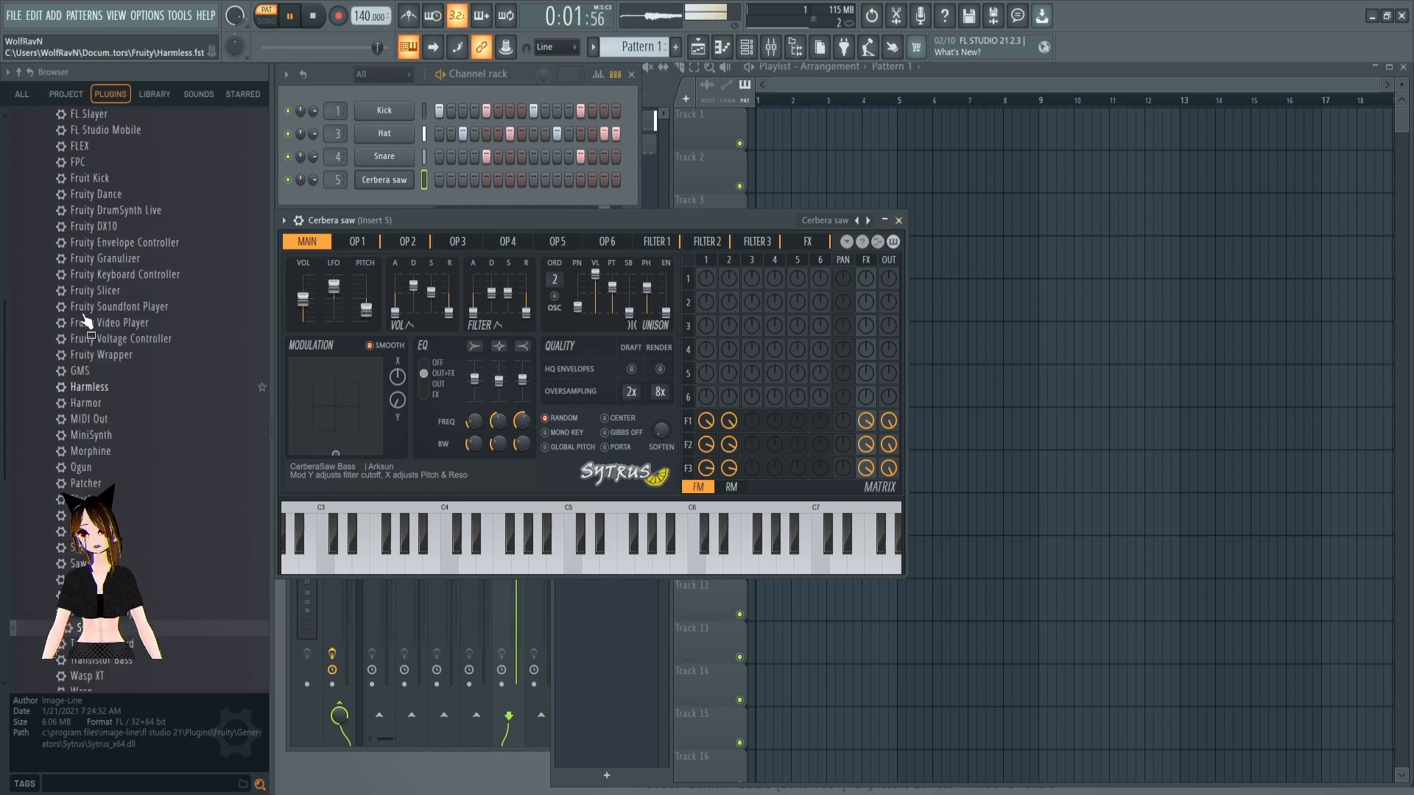
scroll(165, 324, up, 8)
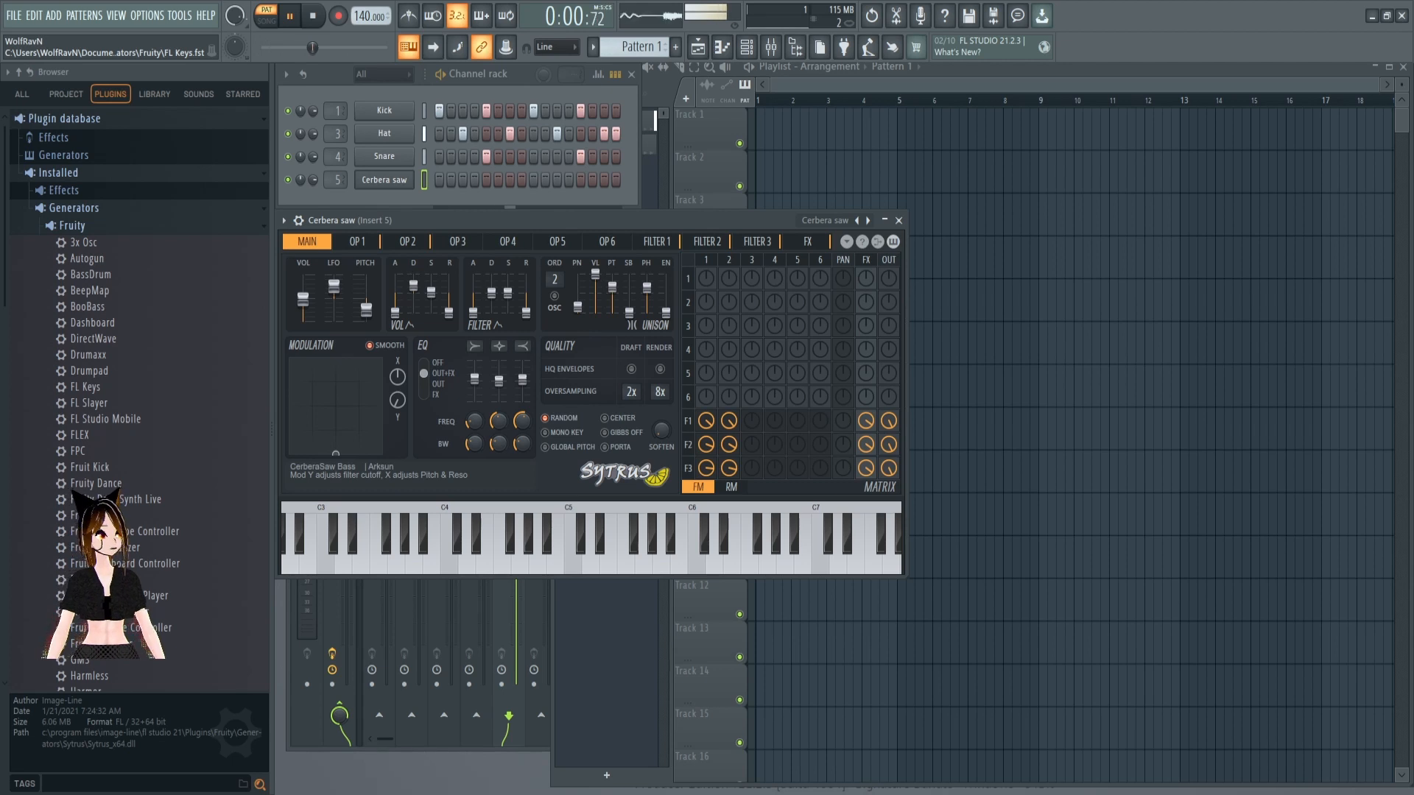
Stop playback and open the Cerbera saw channel's piano roll in the empty Pattern 3
key(space)
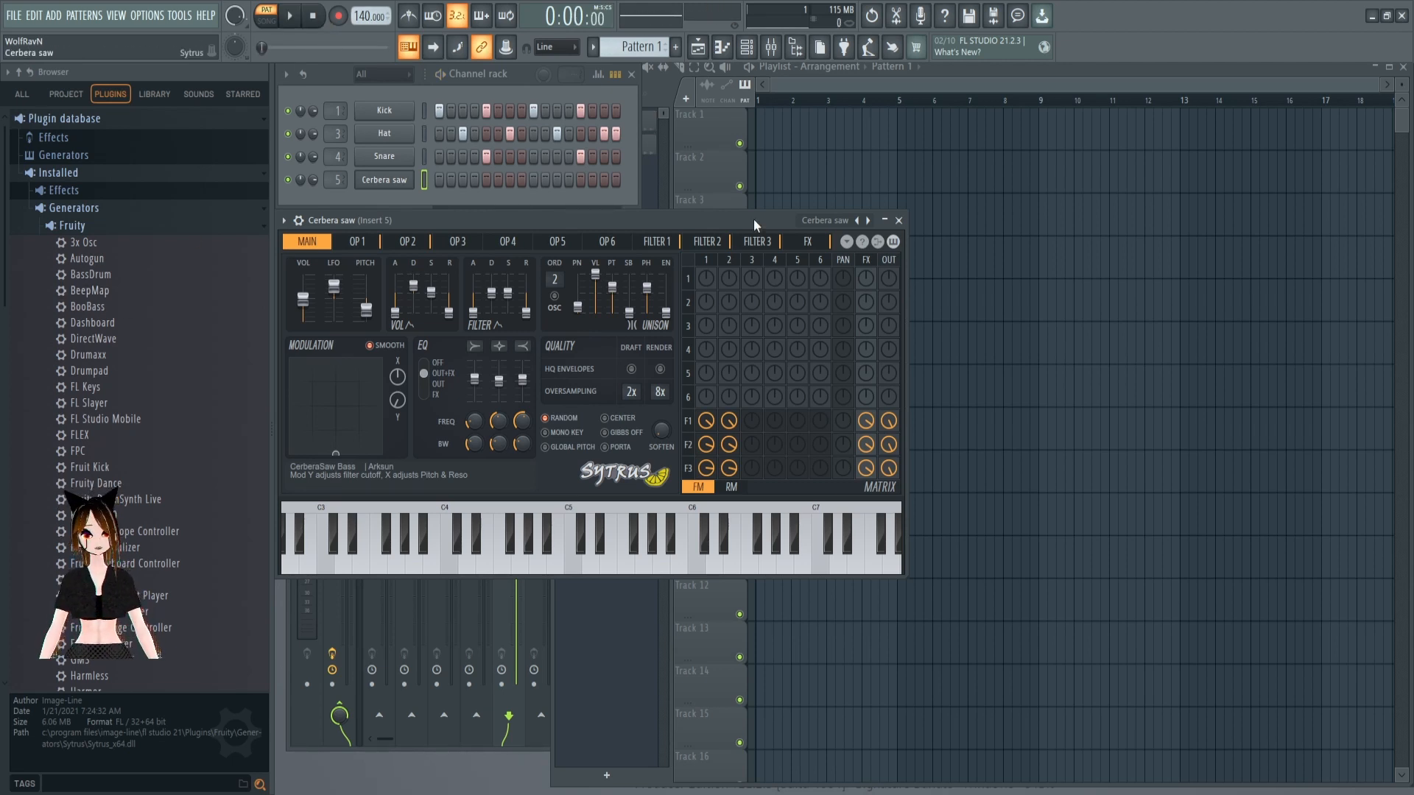
click(899, 221)
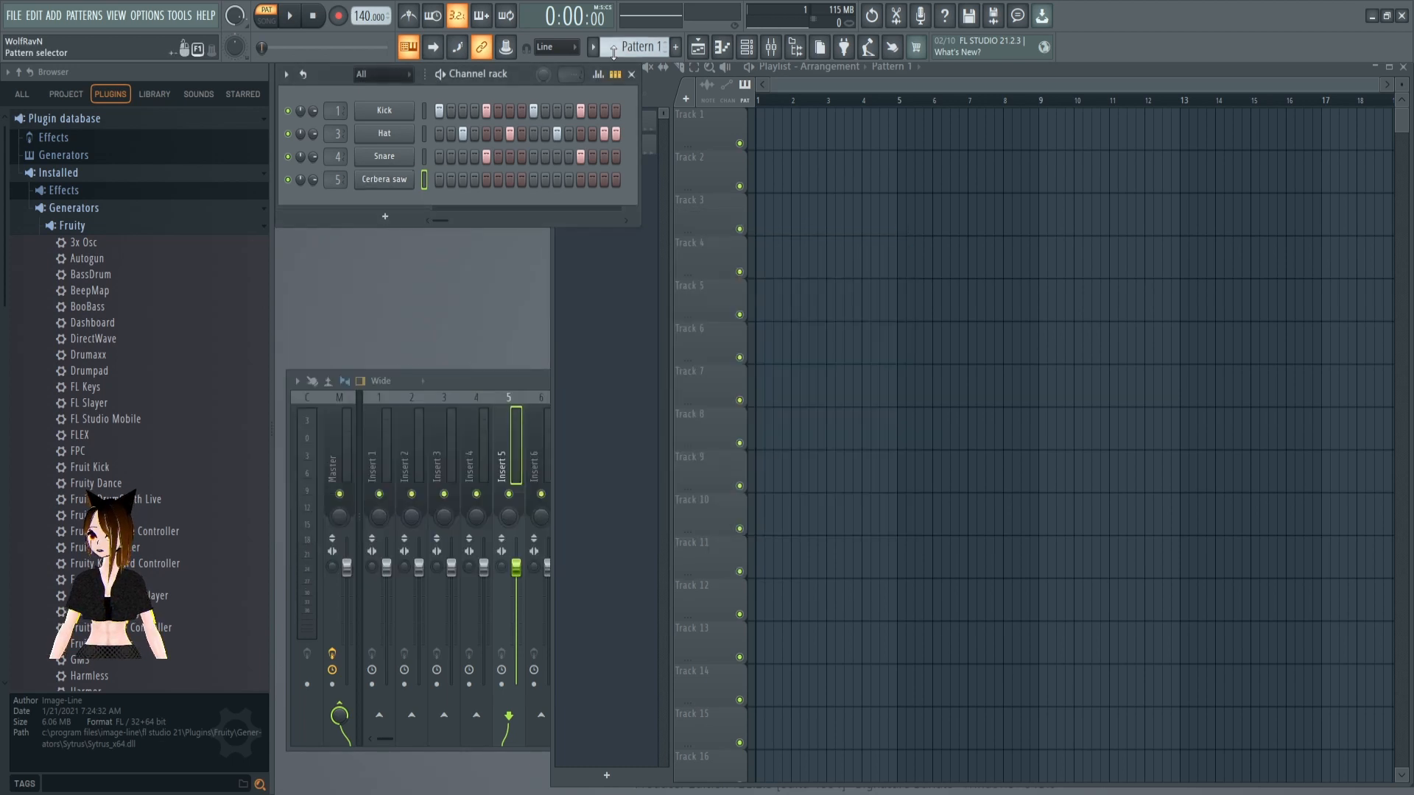
scroll(617, 49, down, 2)
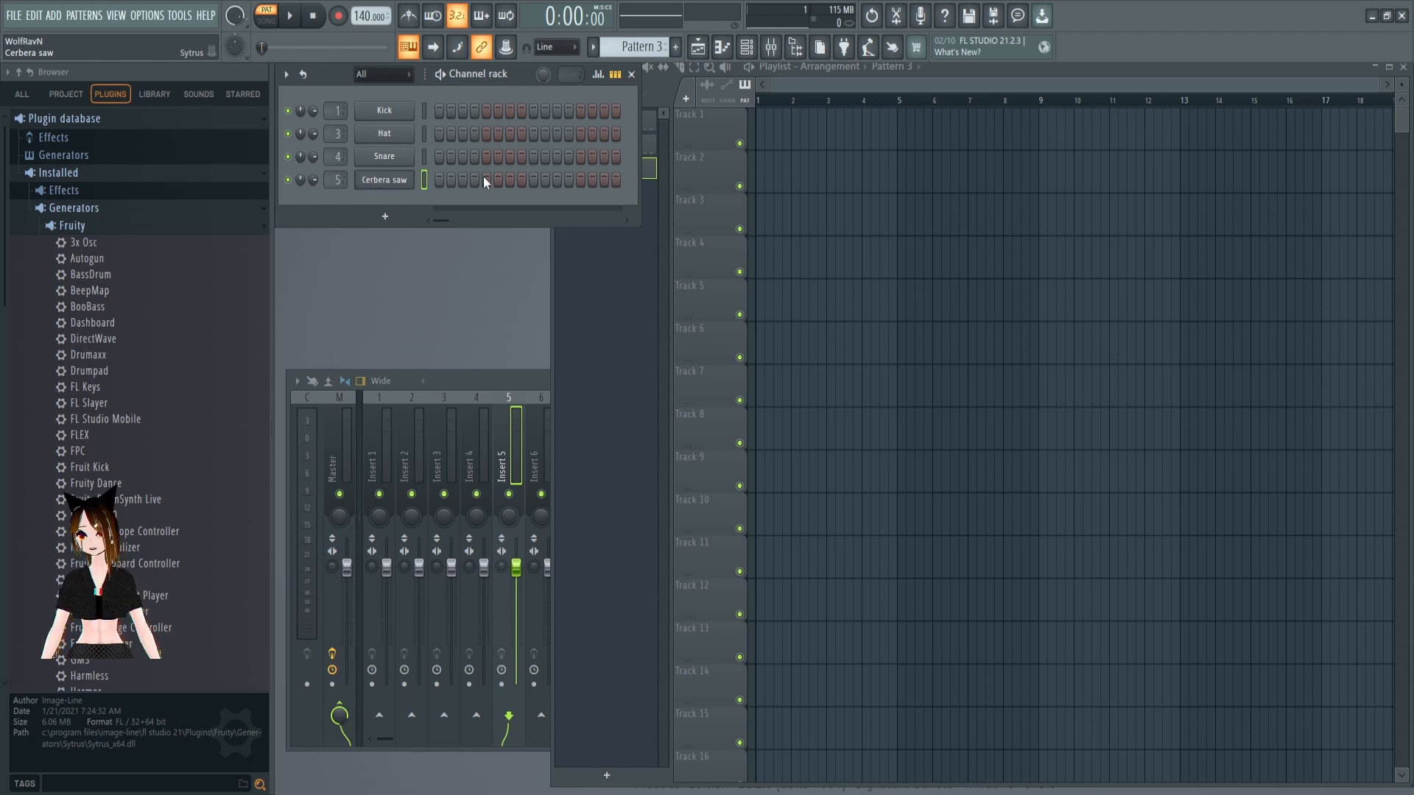
key(F7)
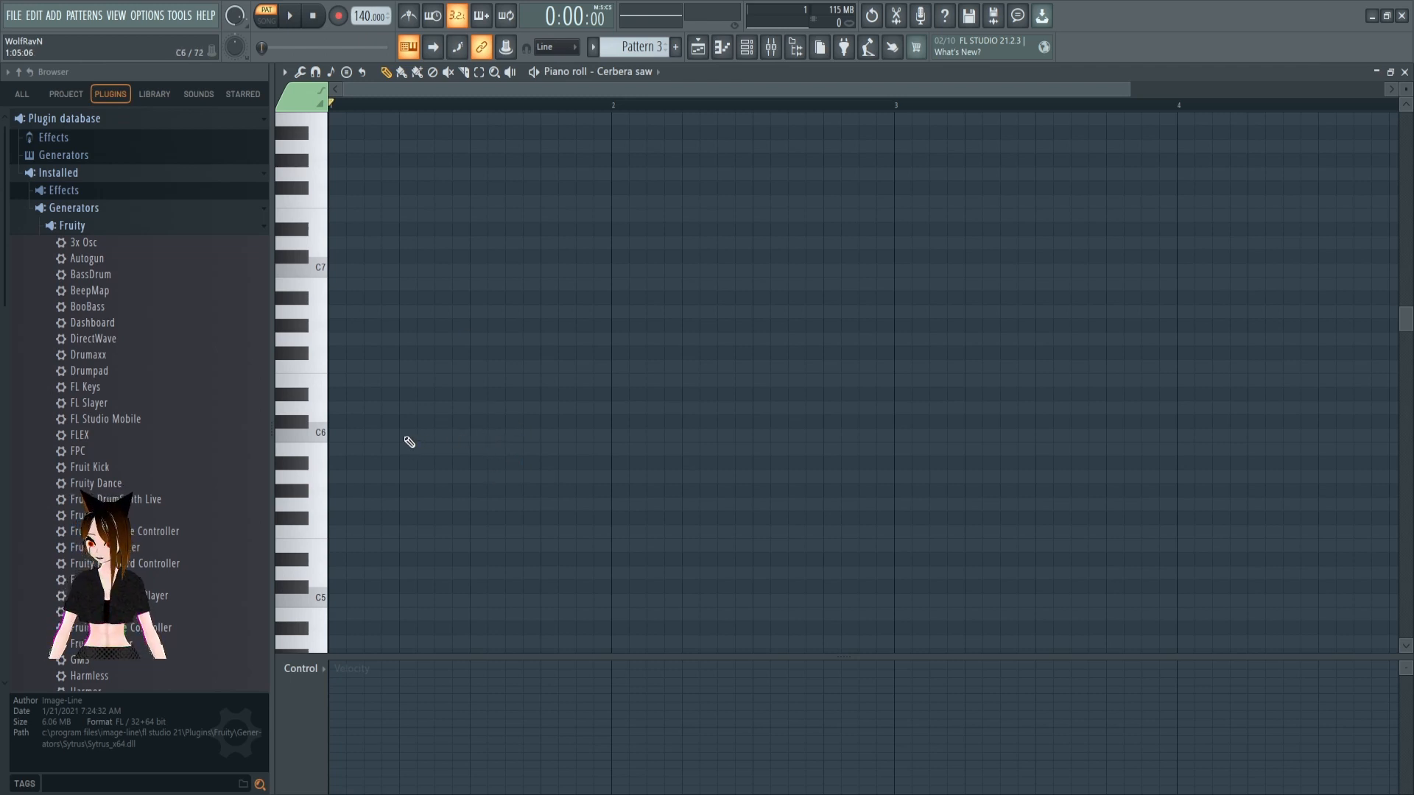
Audition the C6, C4 and C3 keys on the piano roll keyboard to compare the Cerbera saw sound across octaves
click(316, 442)
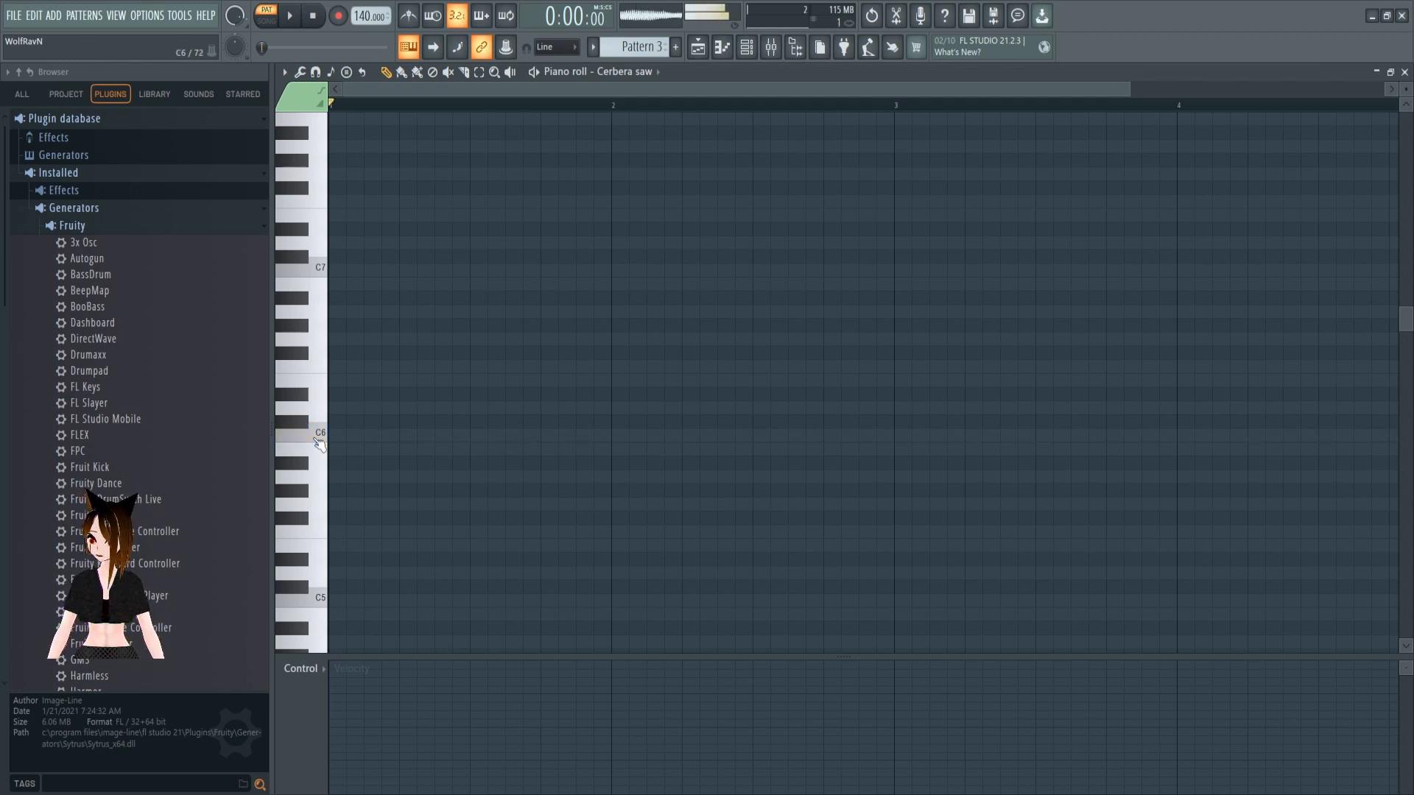
click(315, 442)
scroll(467, 467, down, 10)
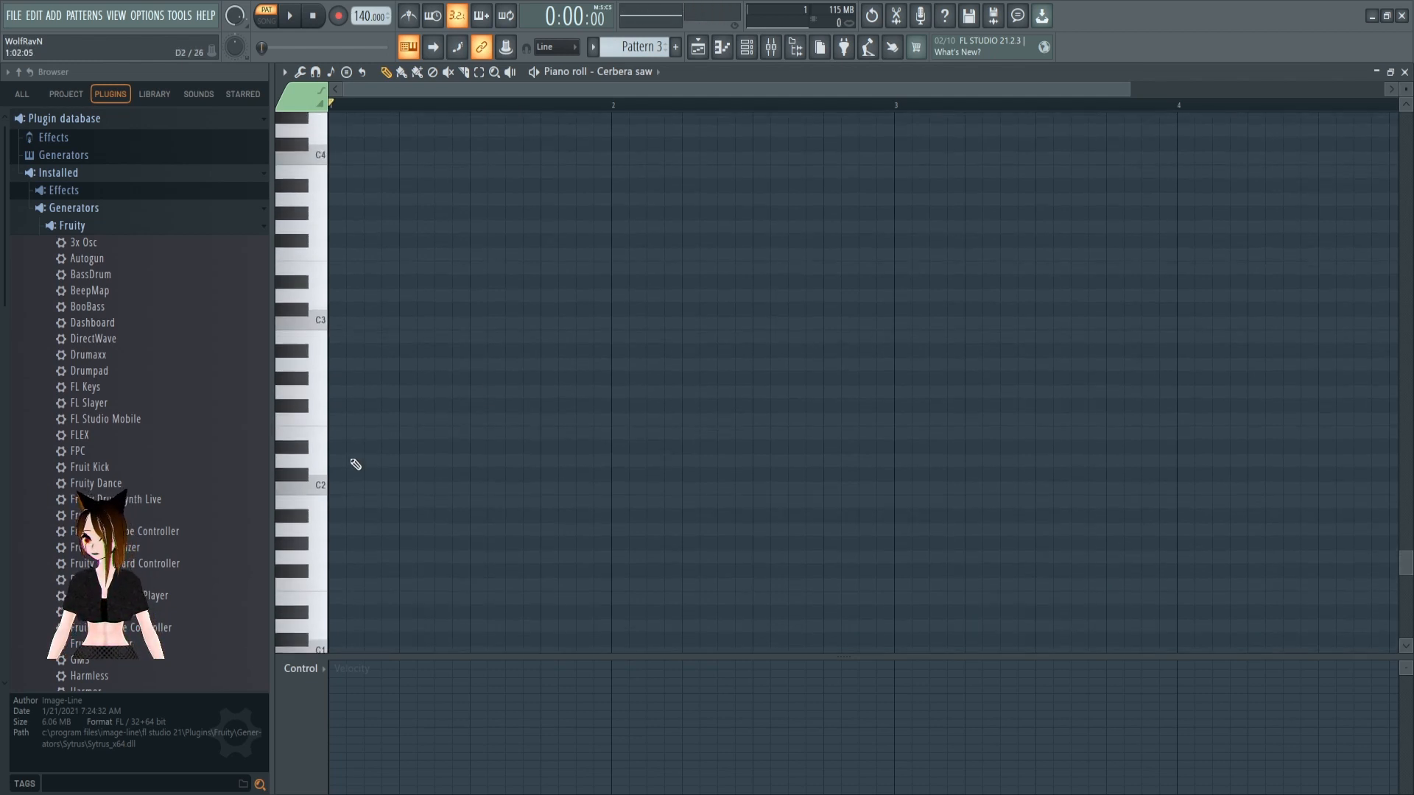
click(324, 318)
scroll(324, 315, up, 5)
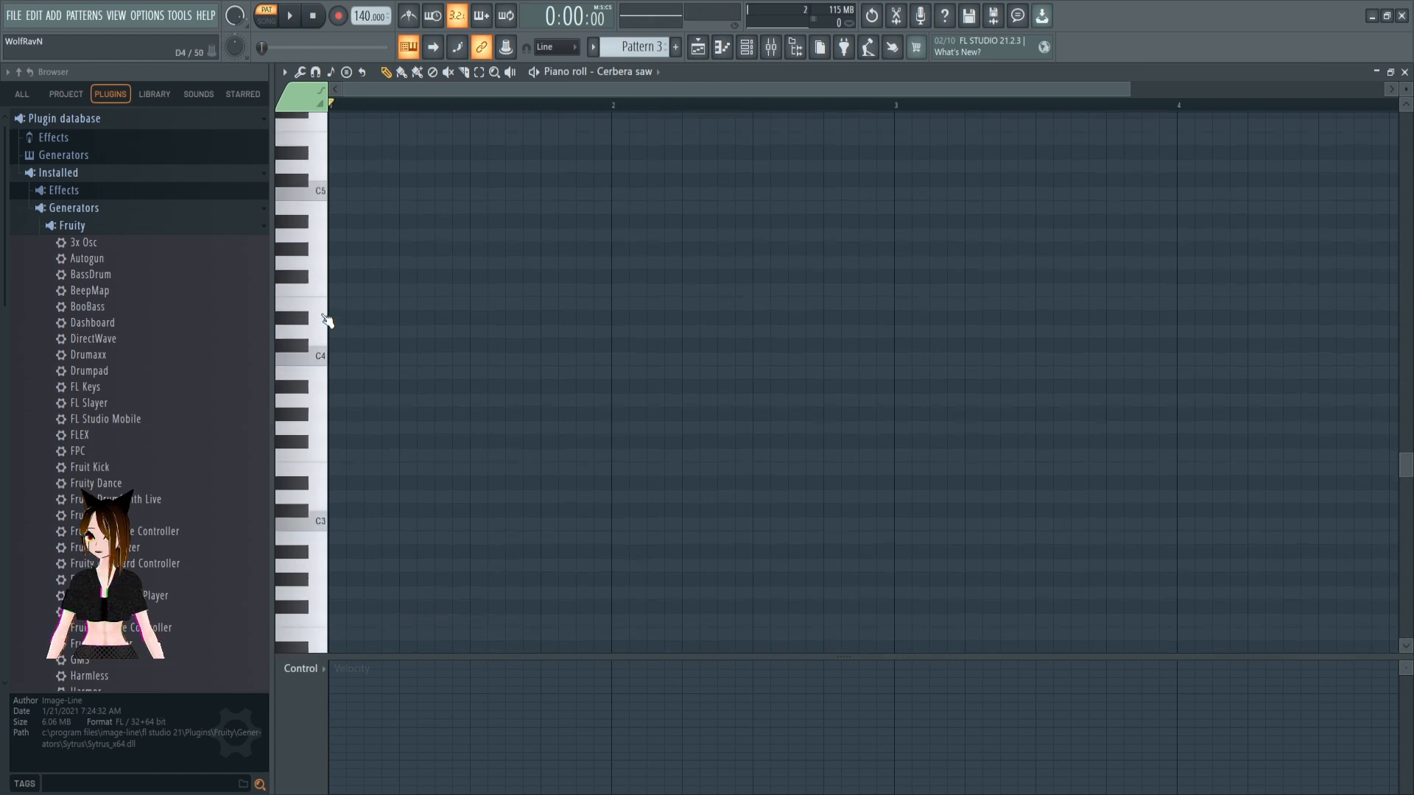
click(322, 396)
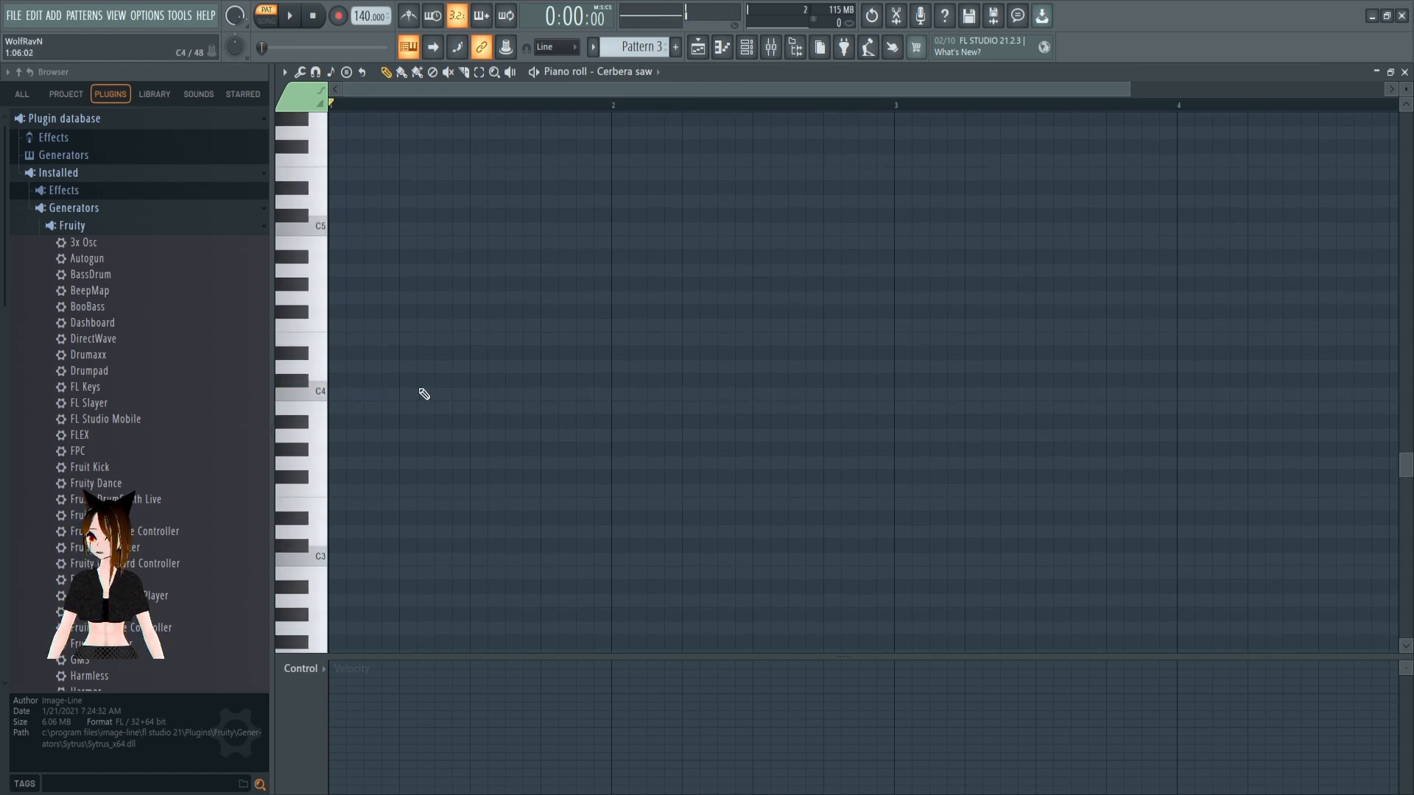
scroll(322, 416, down, 4)
click(322, 353)
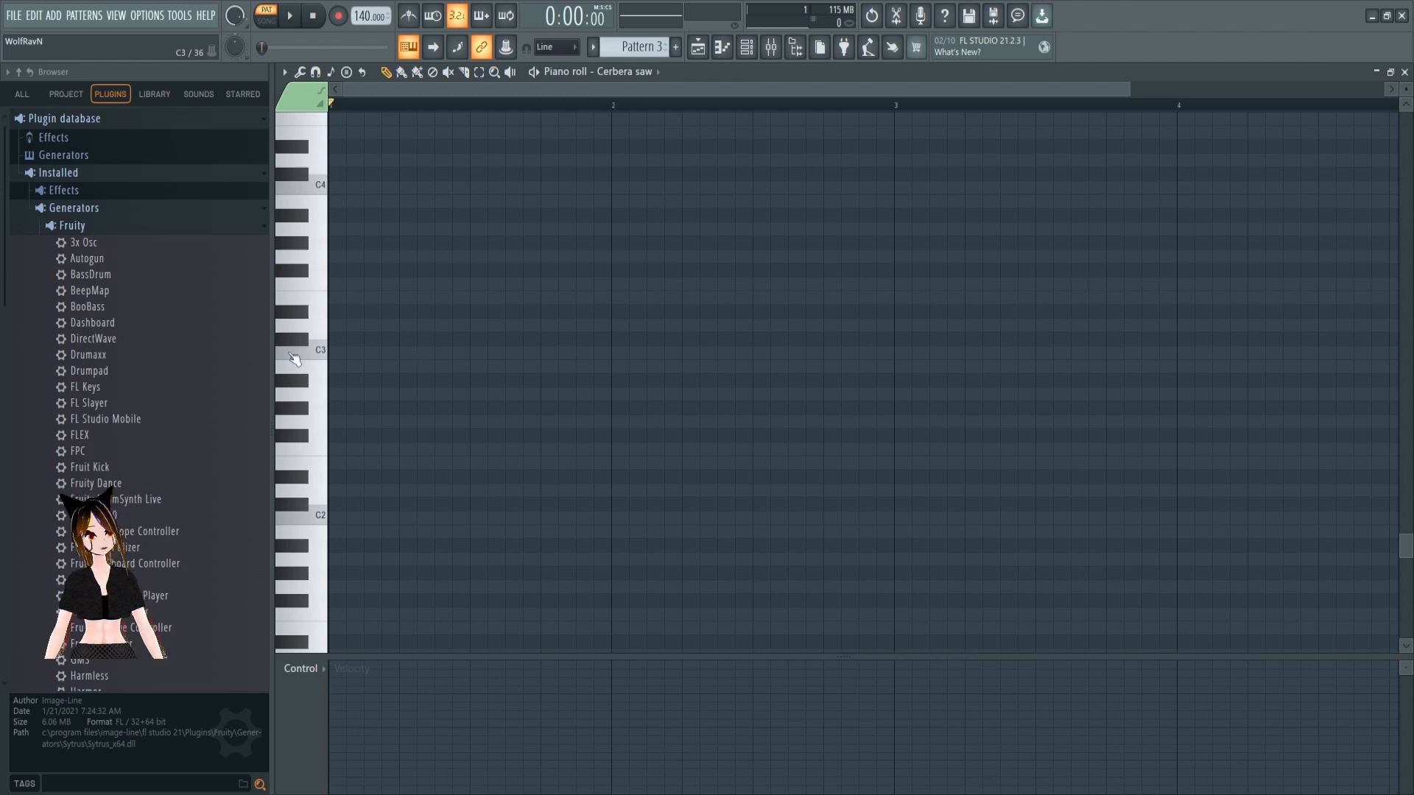
click(309, 355)
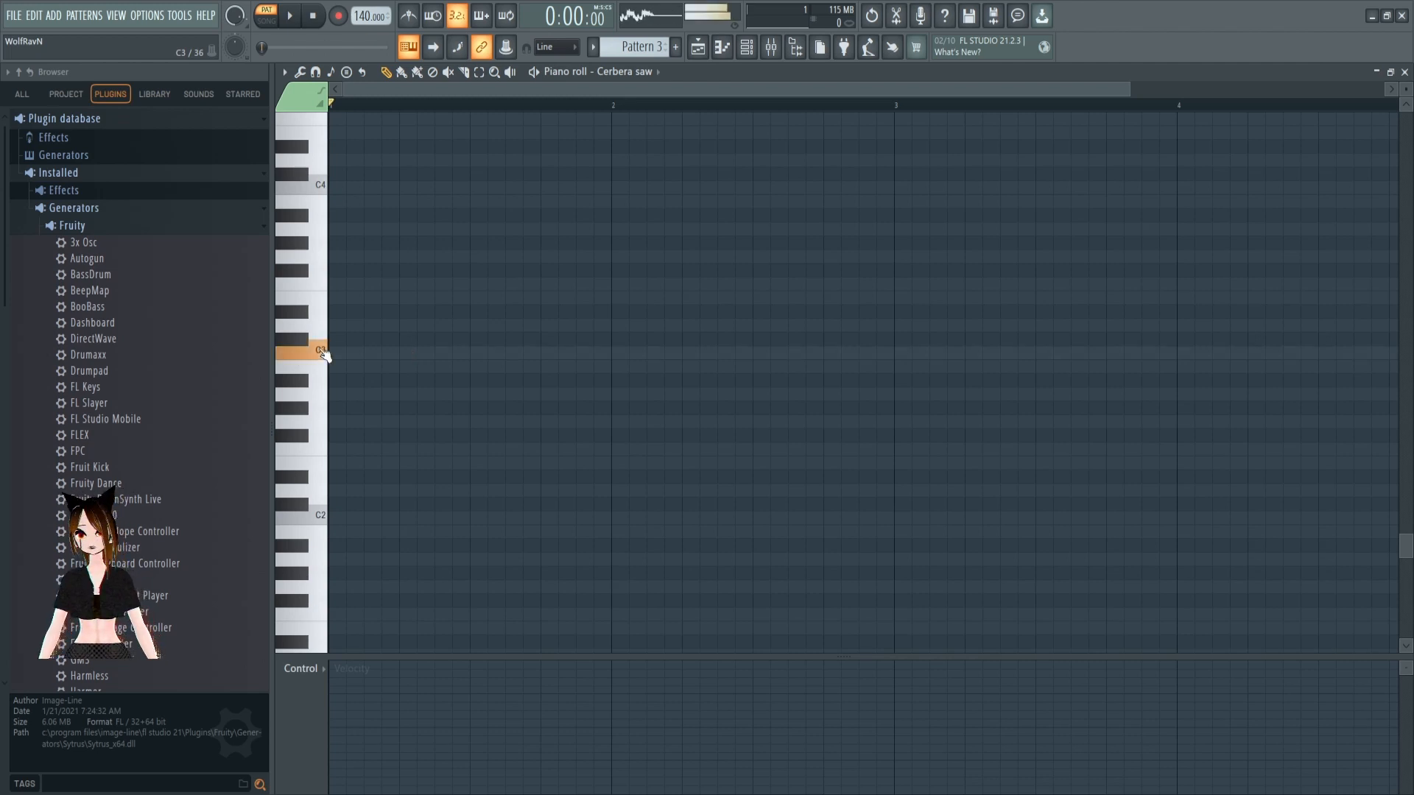
Place three C3 notes one beat apart in bar 1, beginning on beat 2
click(404, 354)
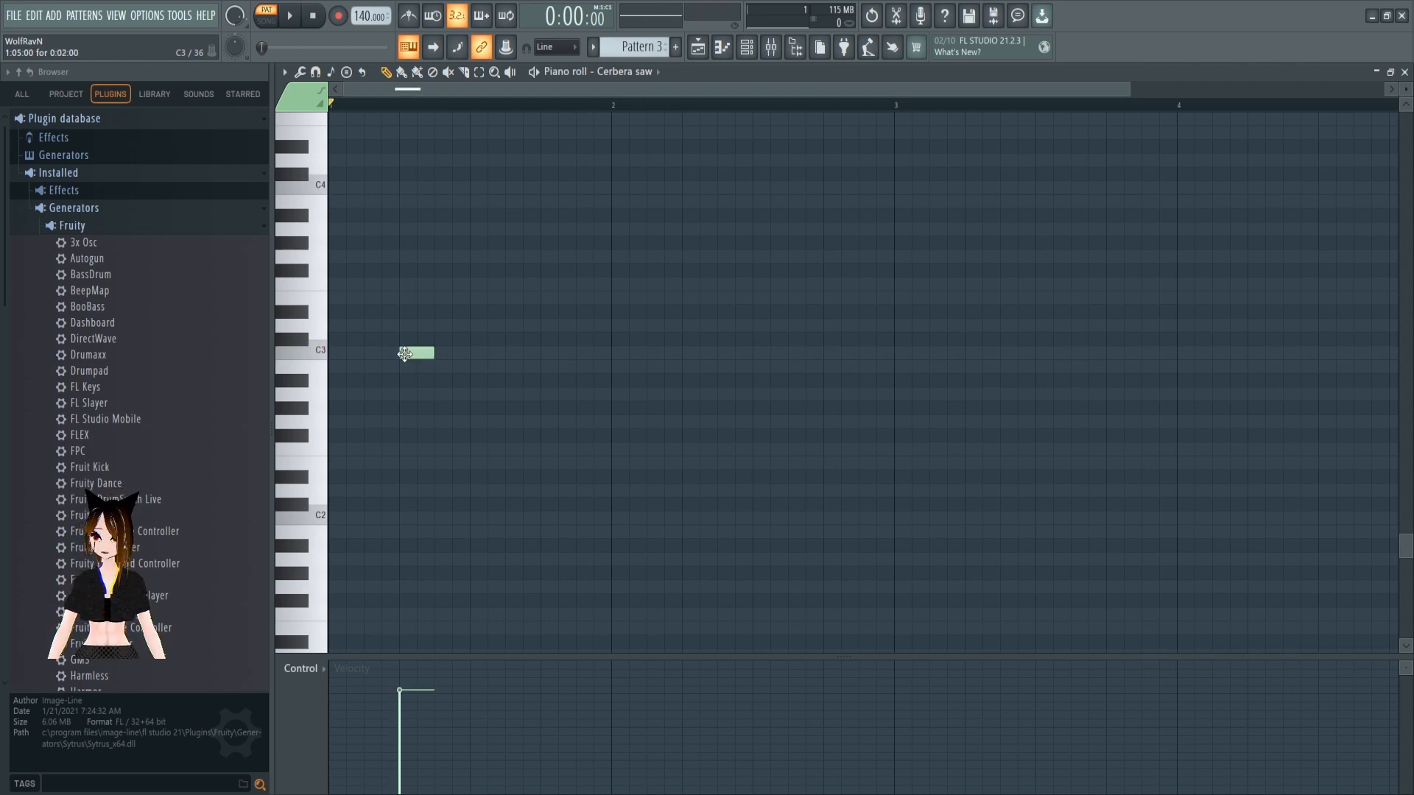
click(492, 355)
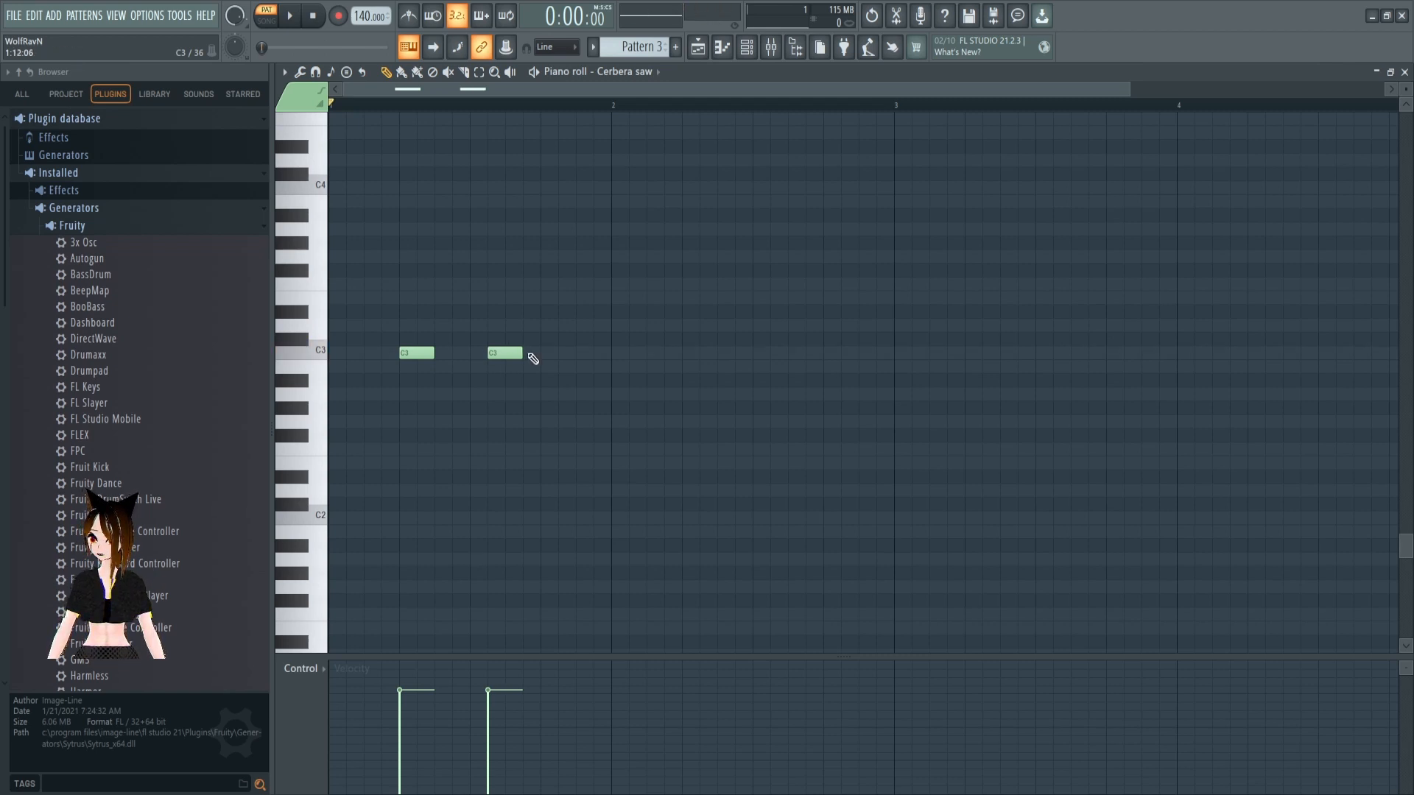
drag(501, 354, 485, 355)
click(557, 354)
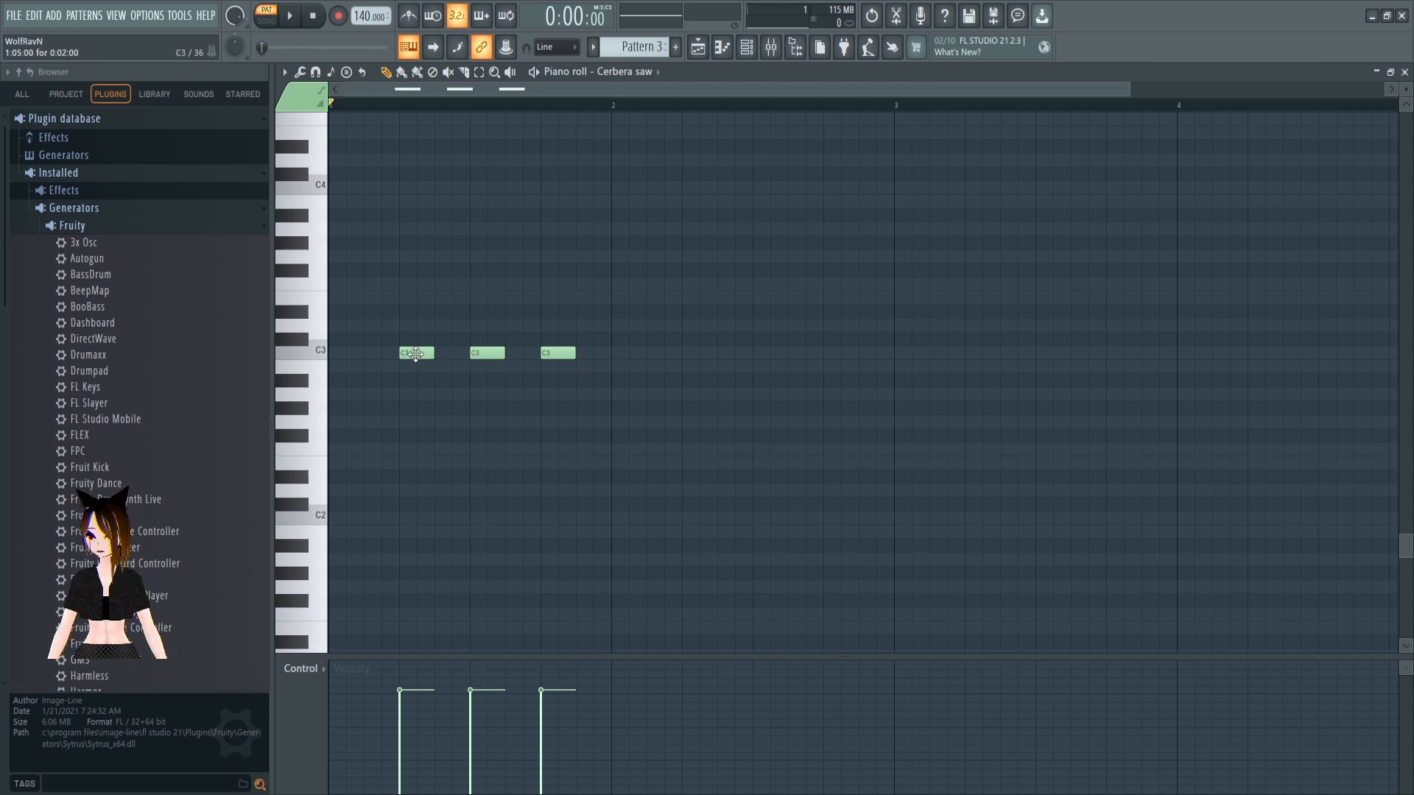
Shift the three C3 notes half a beat earlier, add a fourth on the bar's last offbeat, and audition the pattern
drag(416, 353, 380, 353)
drag(494, 354, 459, 355)
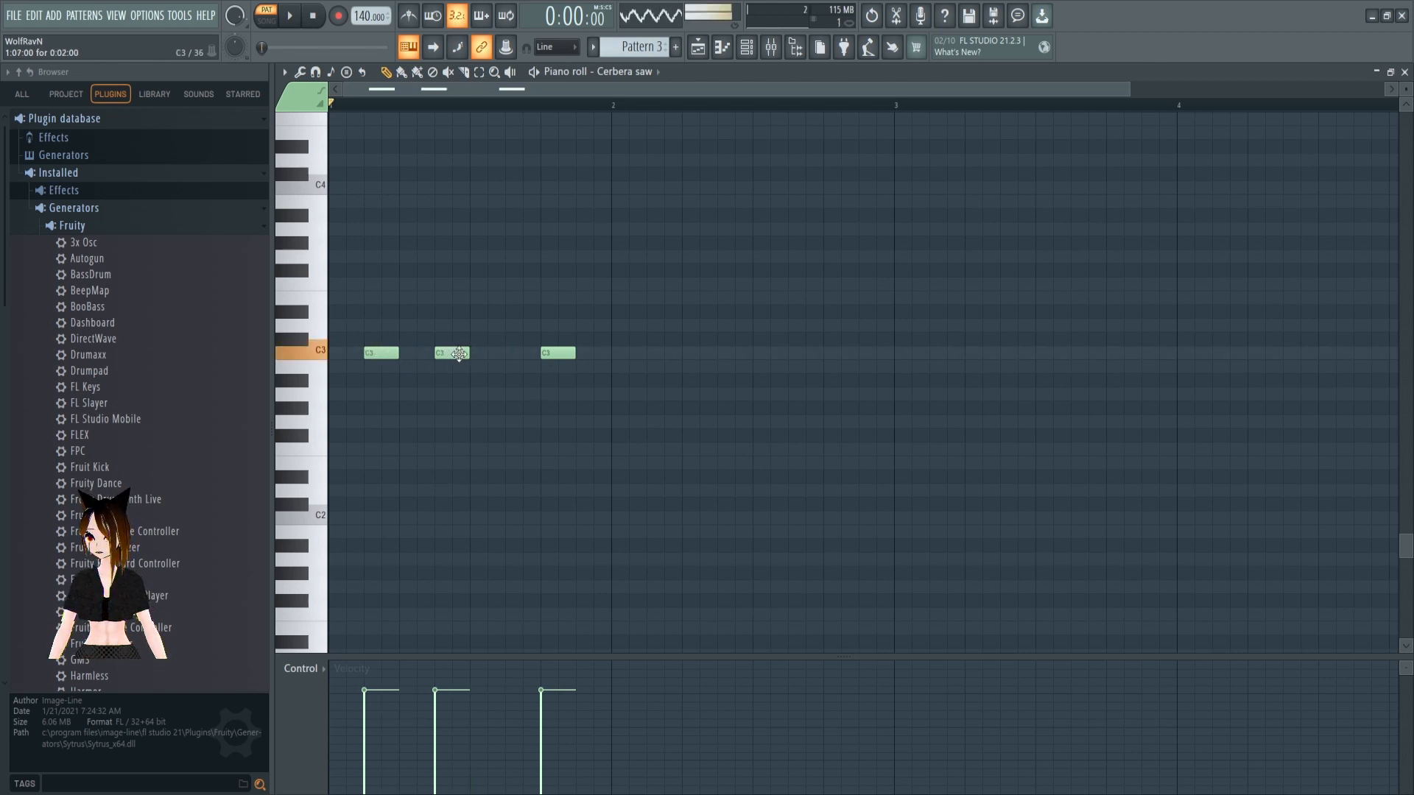
drag(558, 354, 523, 354)
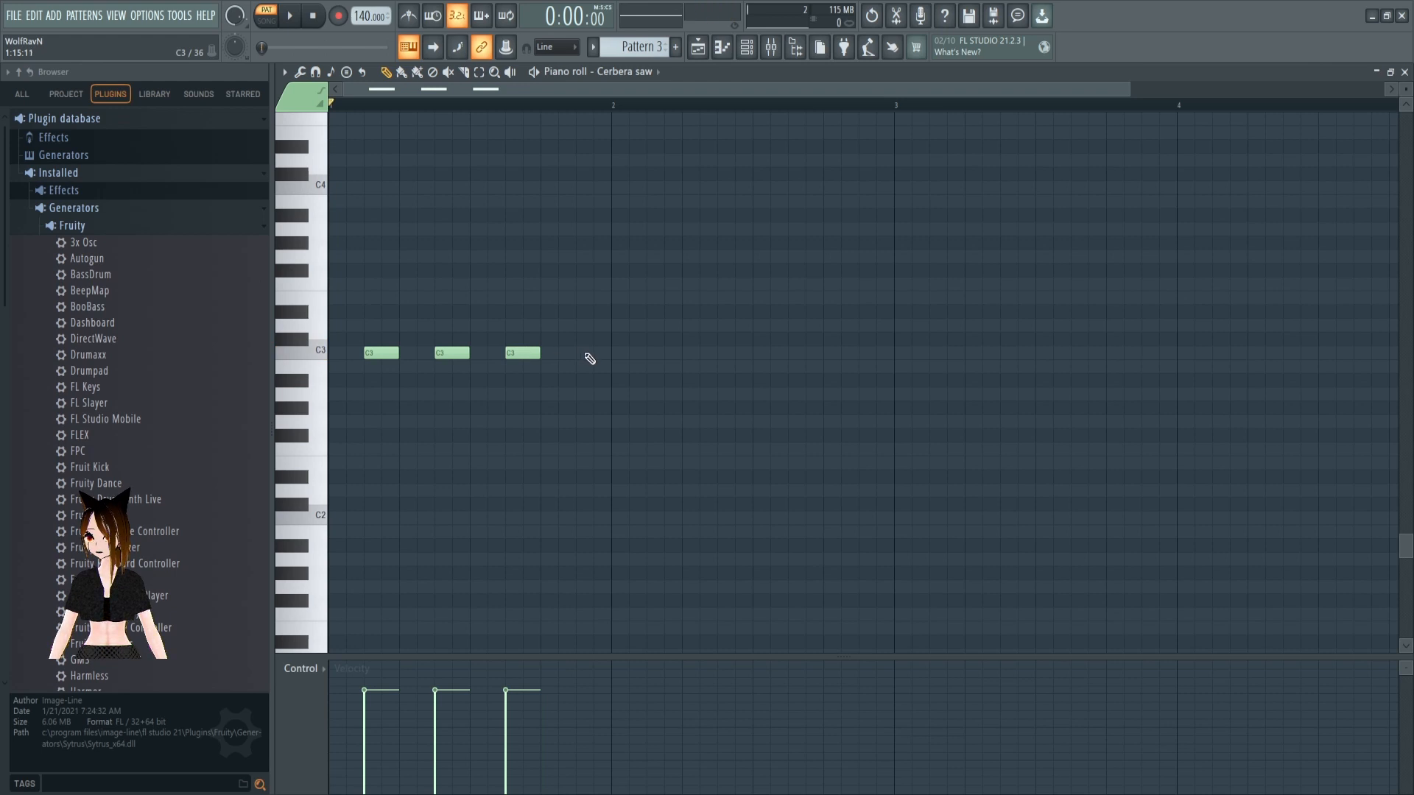
click(589, 357)
click(295, 16)
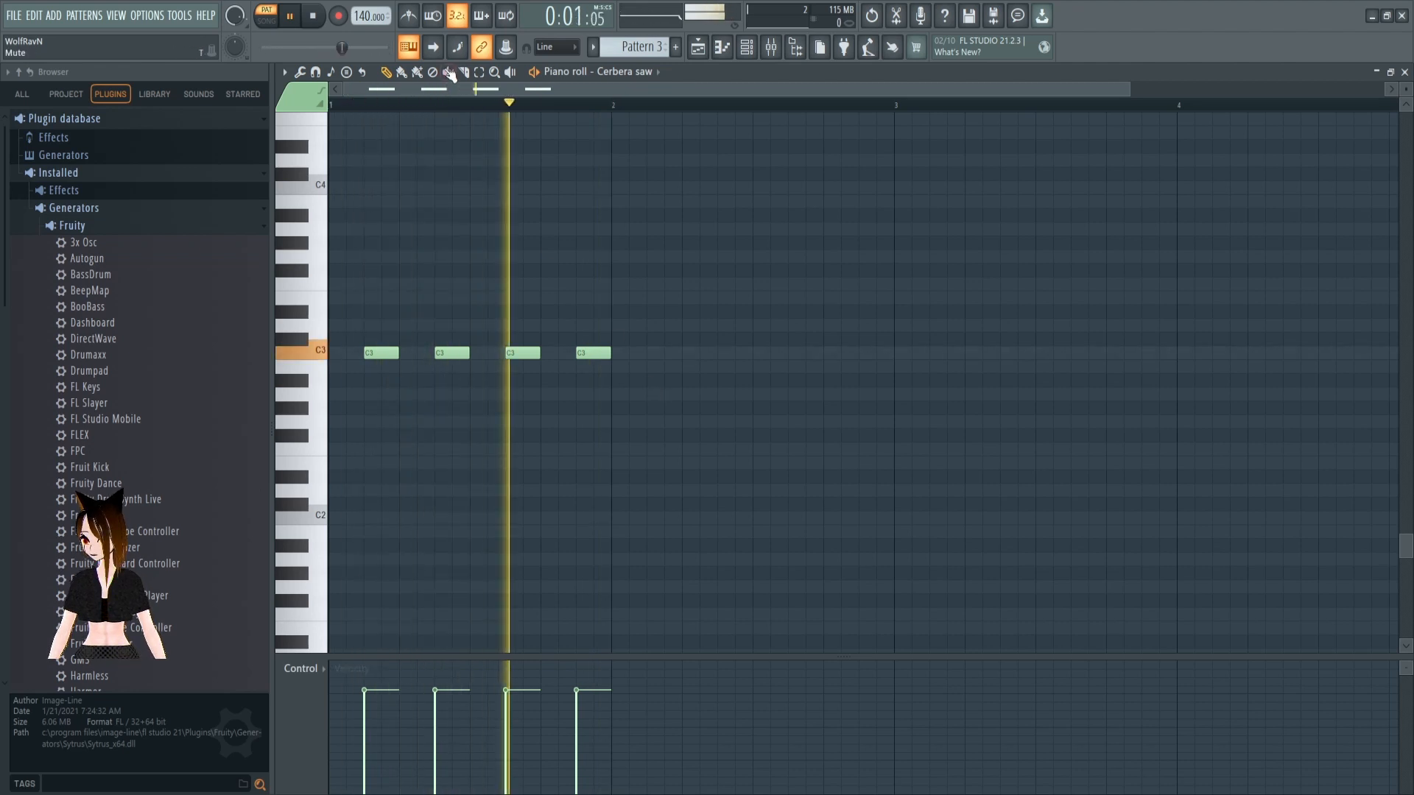
key(space)
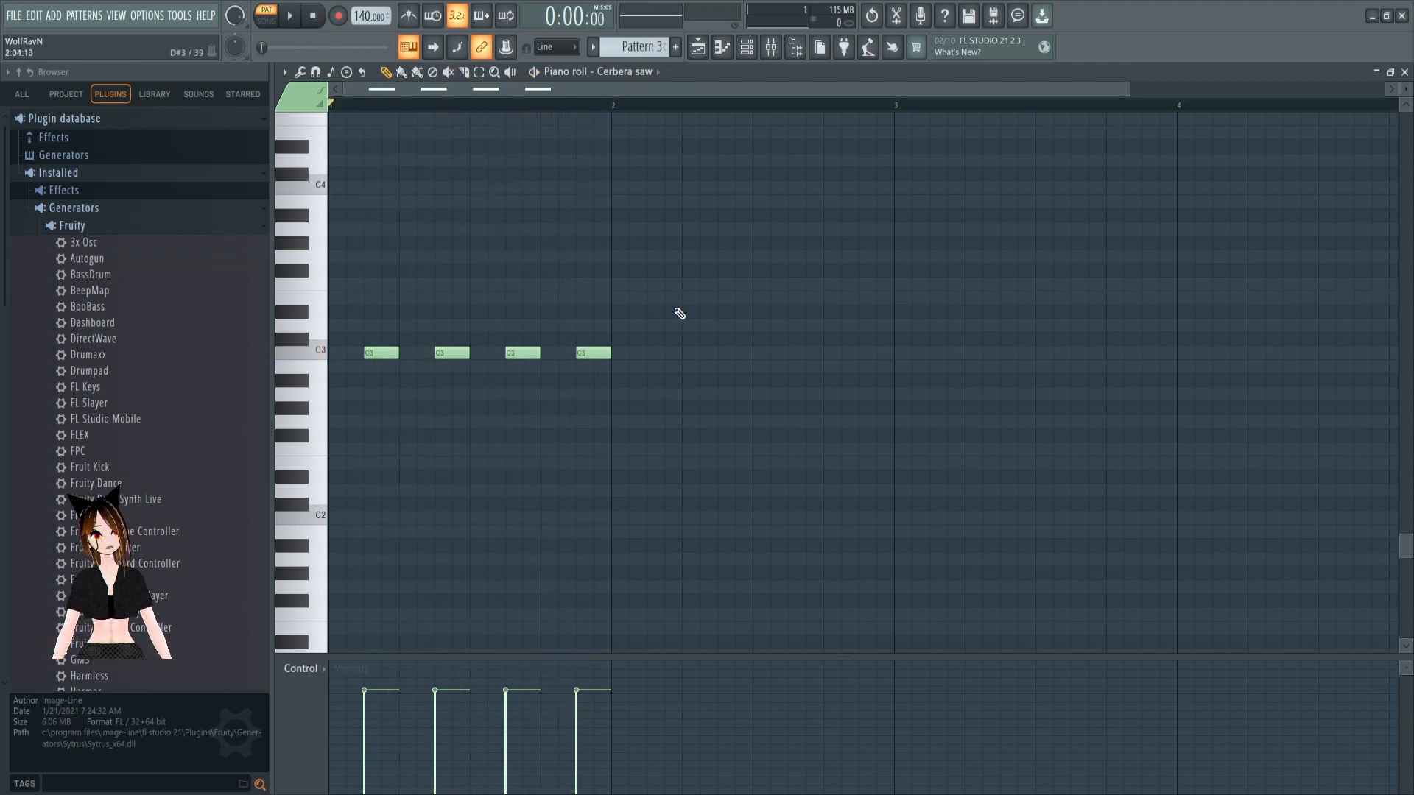
Add four A2 notes on the offbeats of bar 2 and play the pattern
click(651, 396)
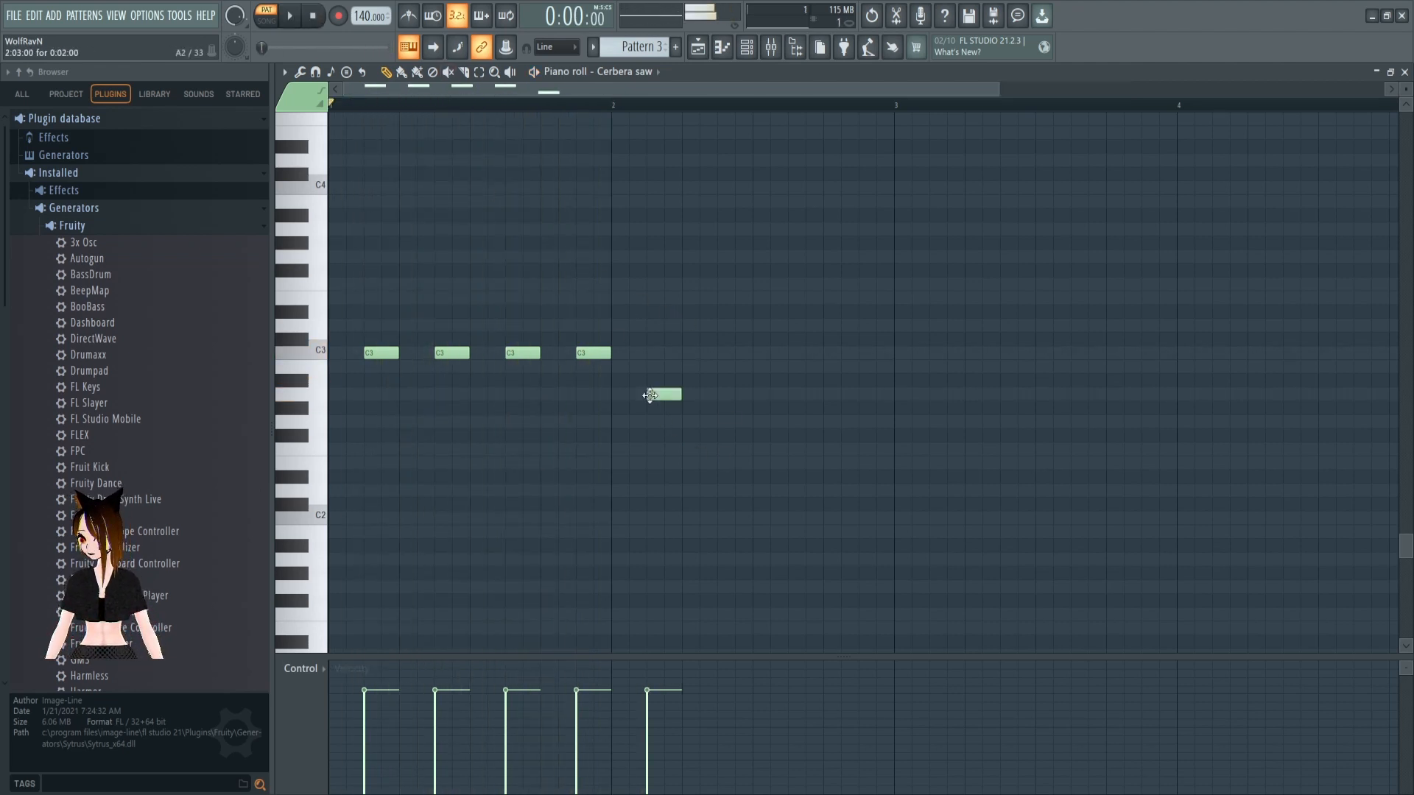
click(721, 395)
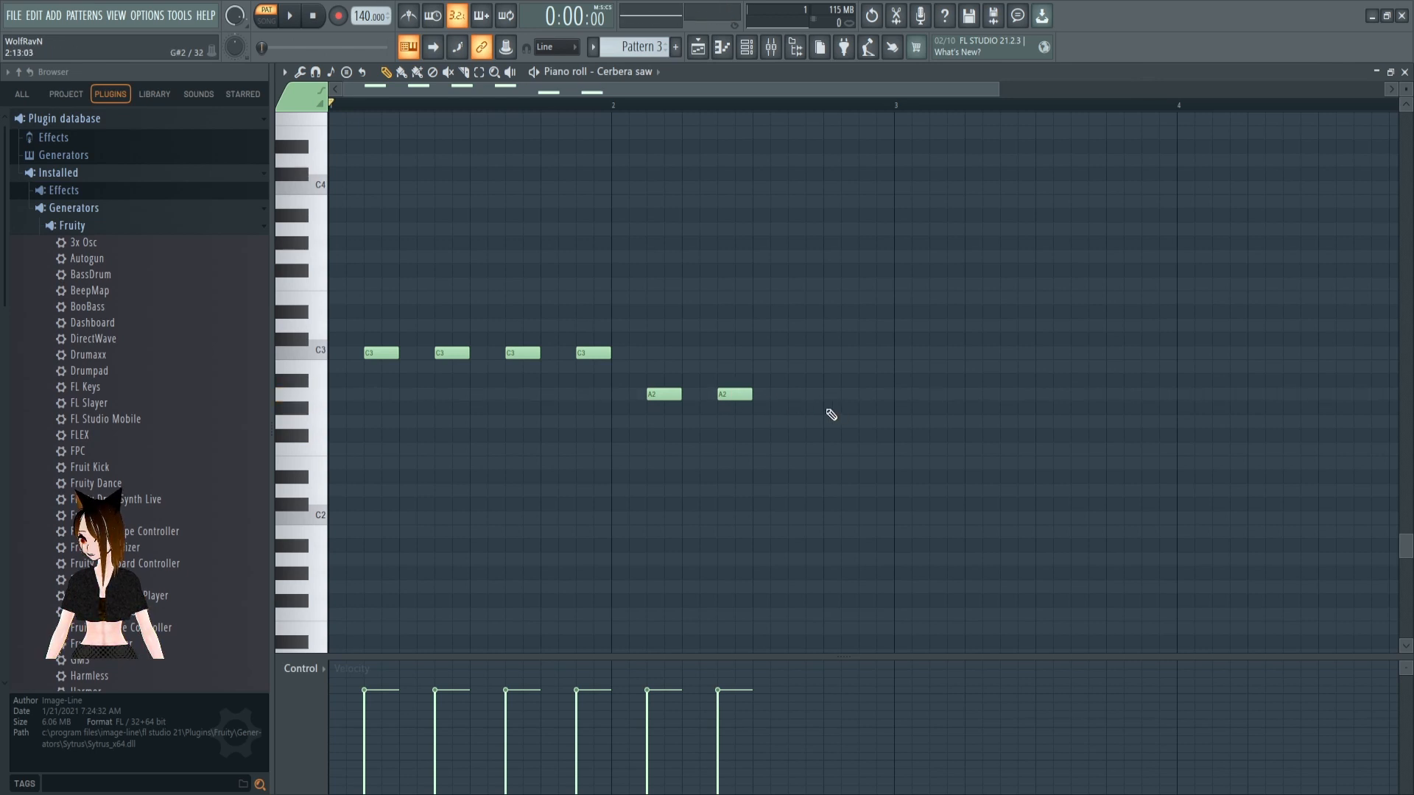
click(793, 395)
click(861, 397)
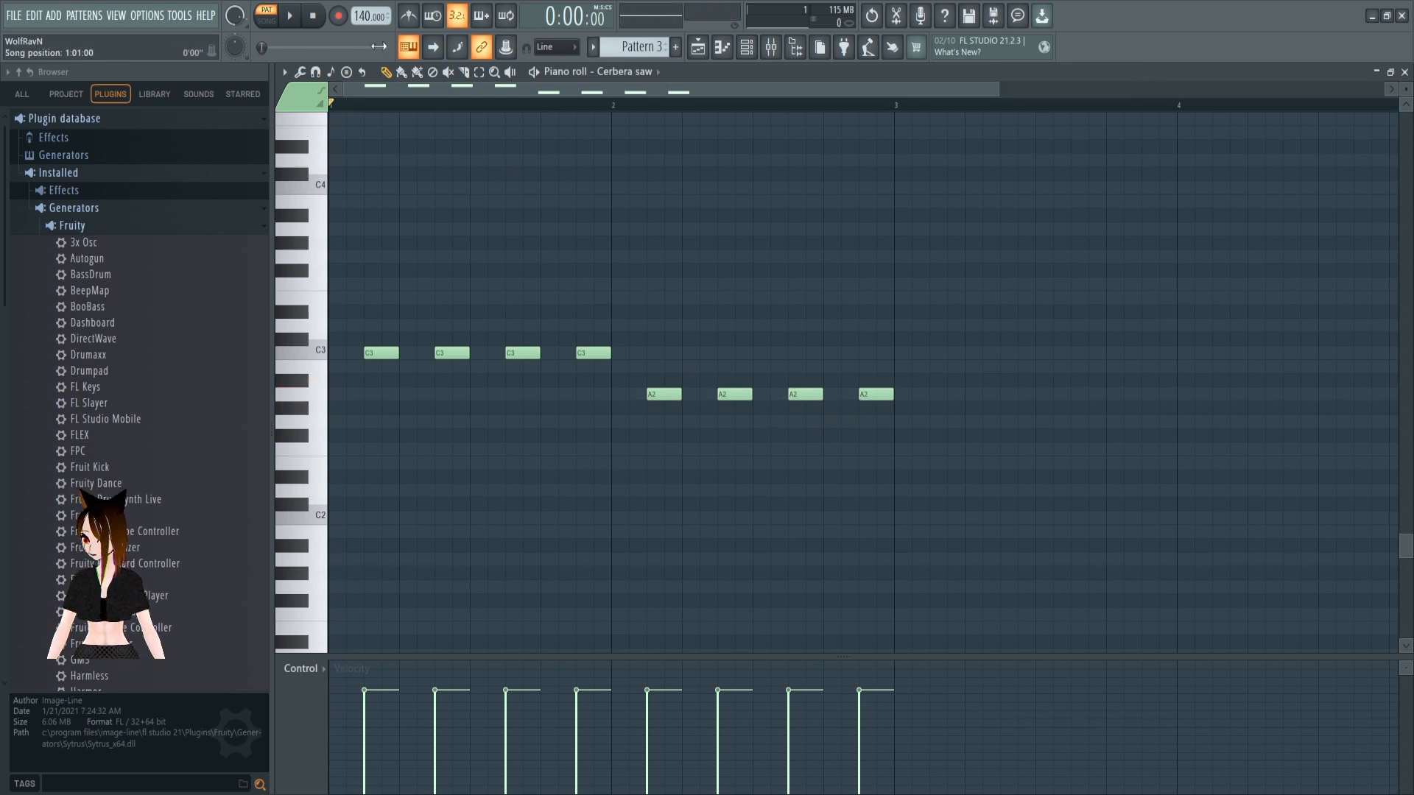
key(space)
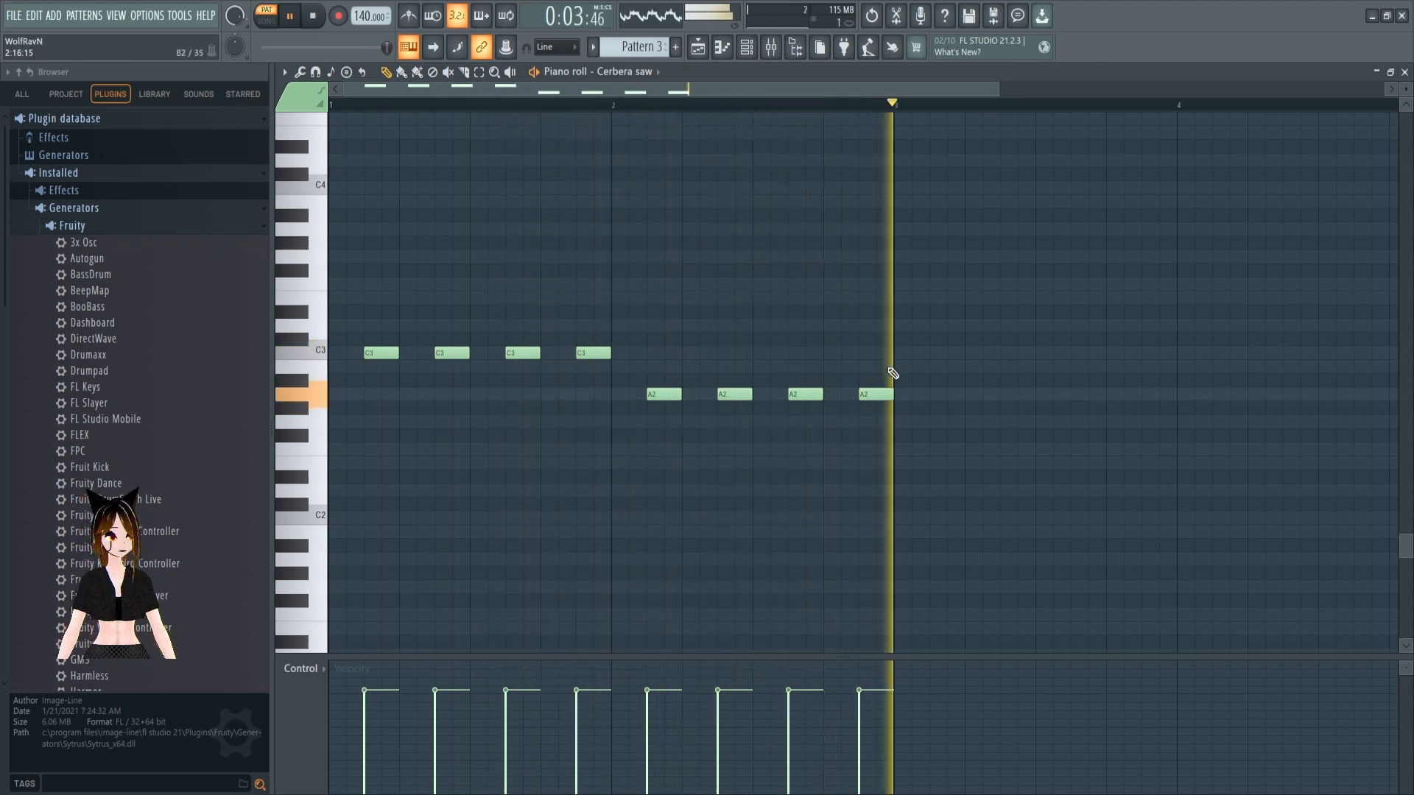
Delete the four A2 notes from bar 2, then try a B2 note on its first offbeat and remove it
right_click(674, 393)
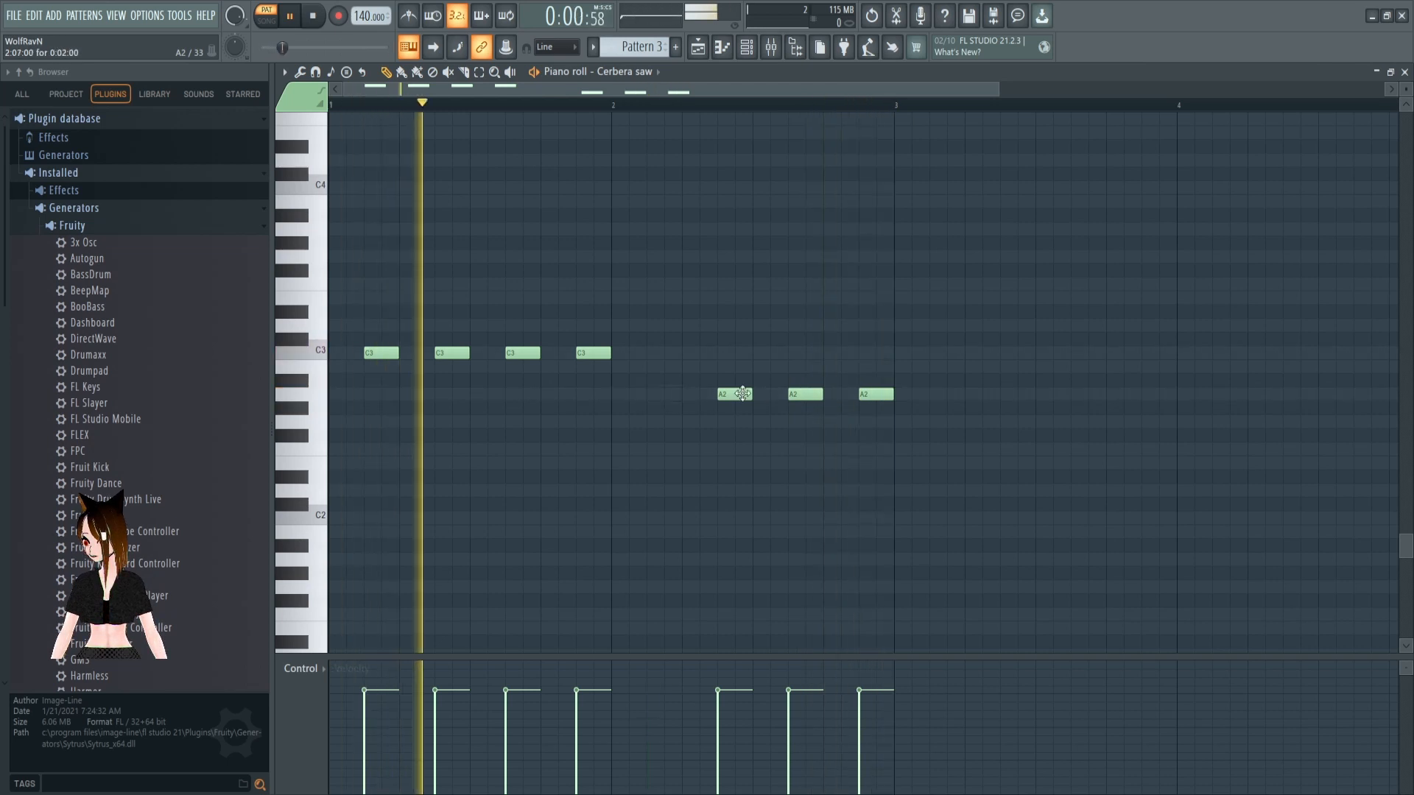
right_click(735, 394)
right_click(805, 394)
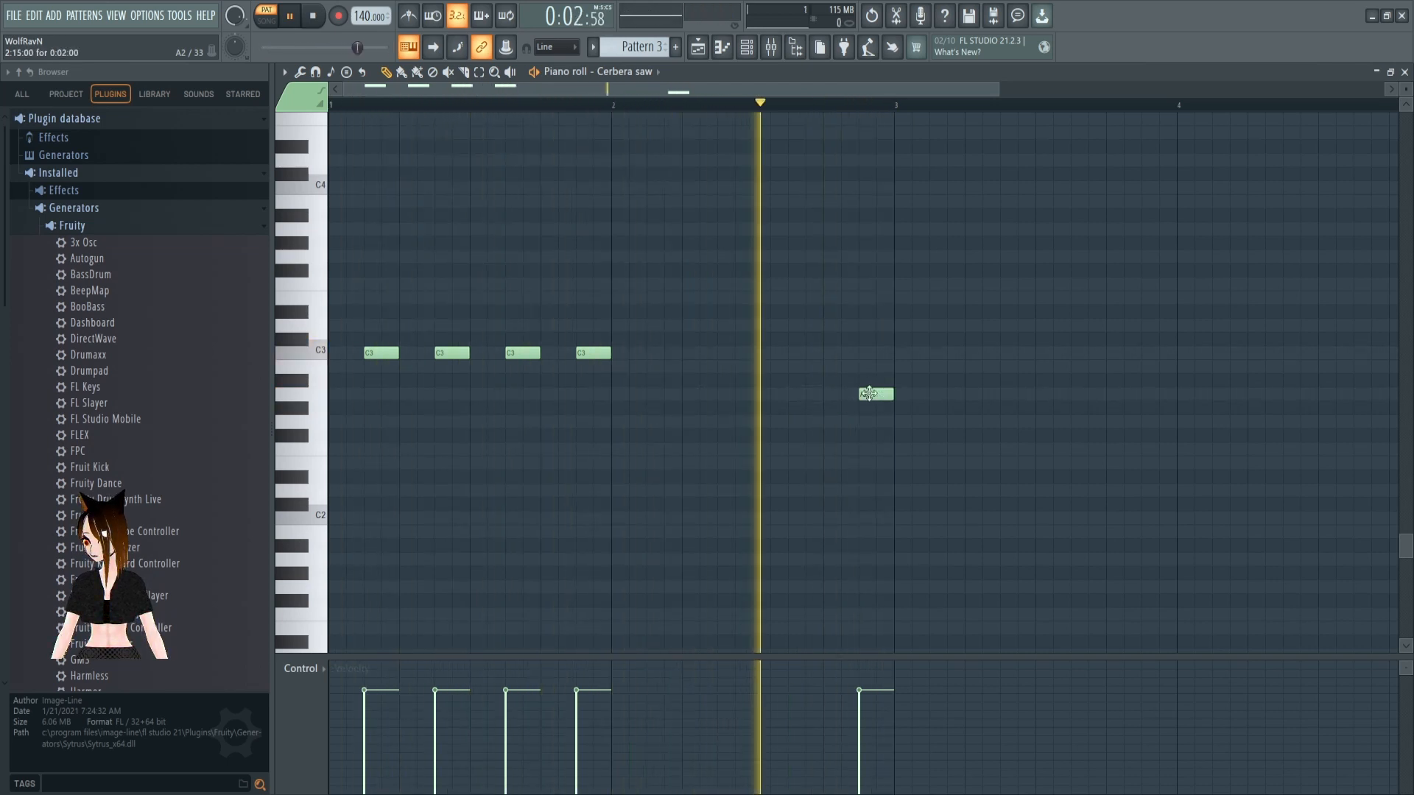
right_click(875, 394)
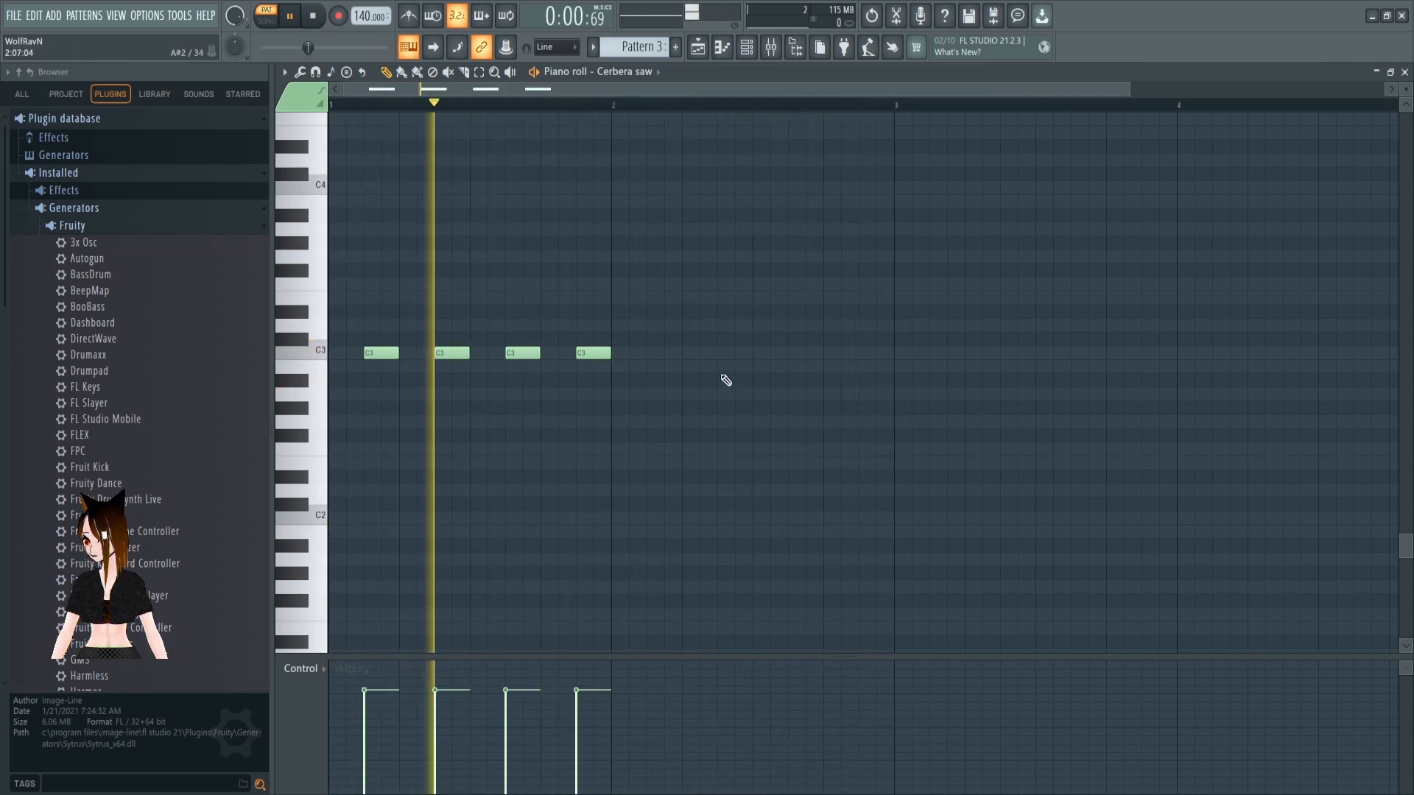
click(660, 368)
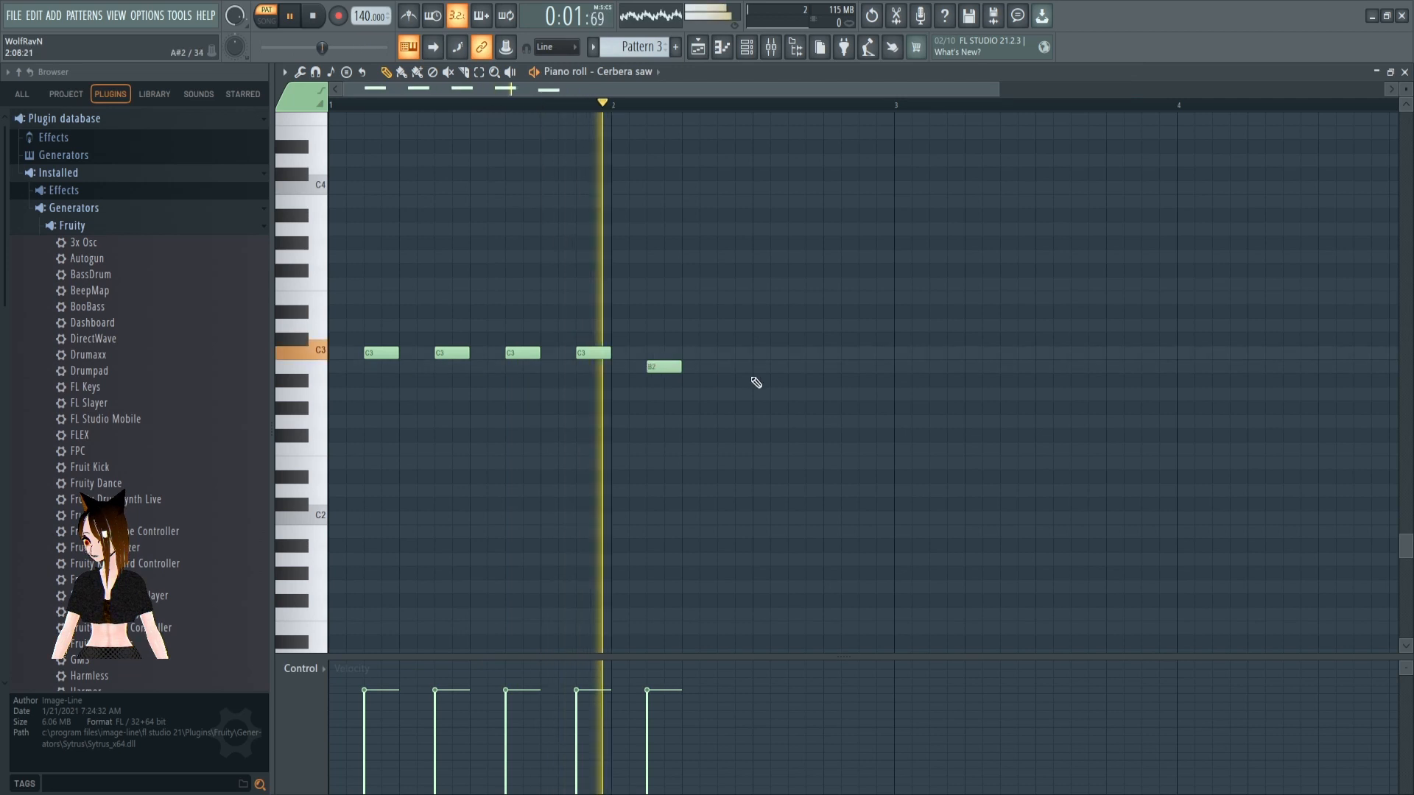
right_click(654, 368)
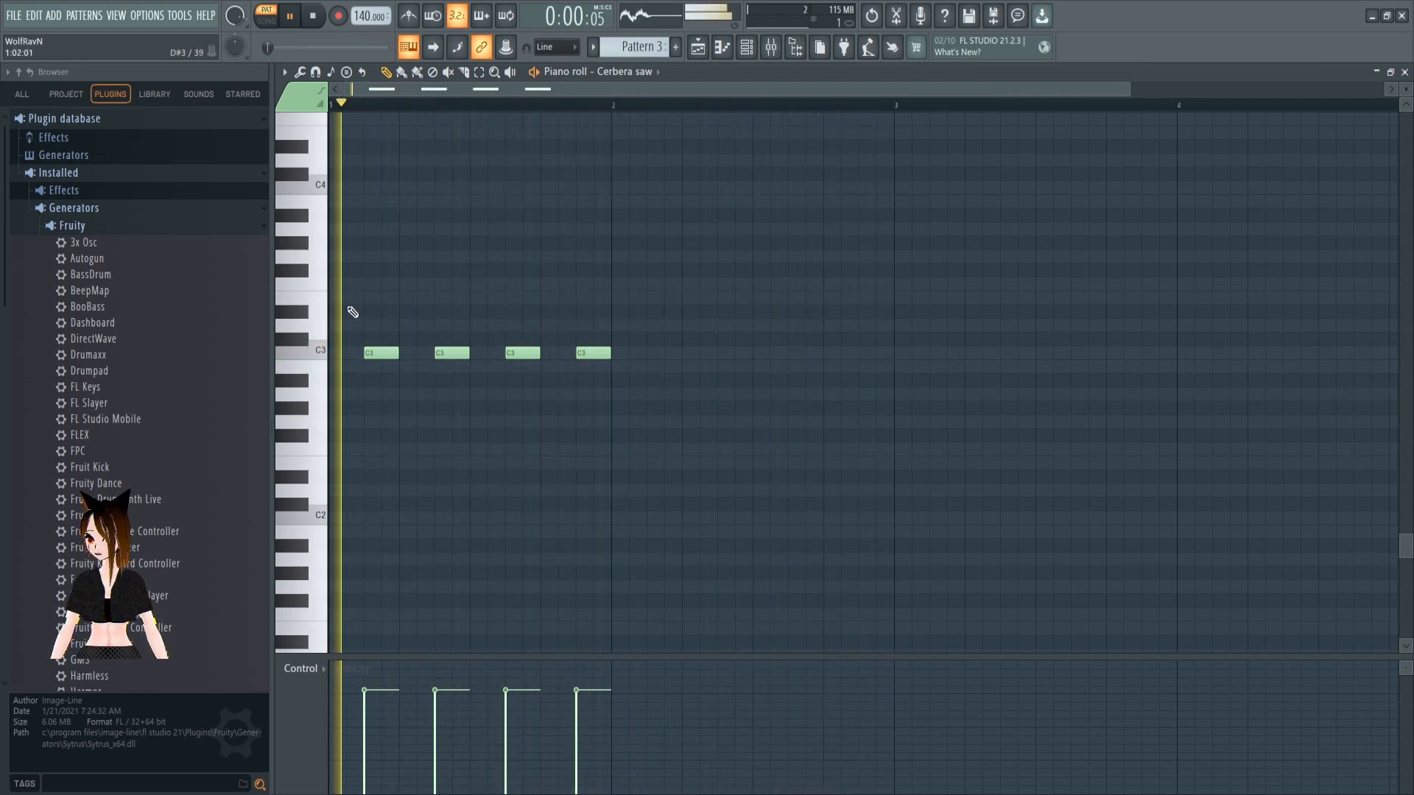
Delete the four C3 notes from bar 1
right_click(394, 352)
right_click(451, 353)
right_click(522, 352)
right_click(593, 353)
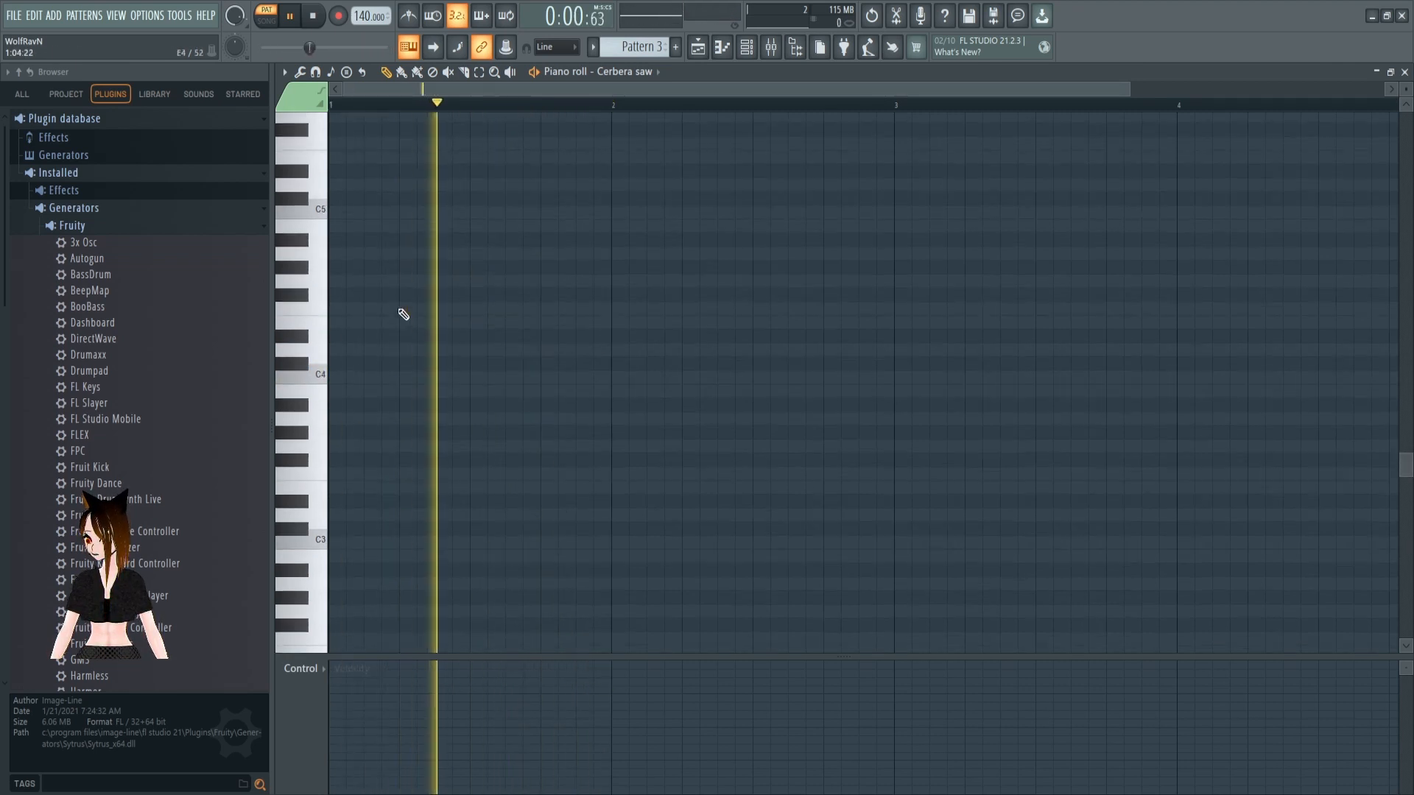
Place four C4 notes on the offbeats of bar 1
scroll(382, 404, up, 5)
click(369, 394)
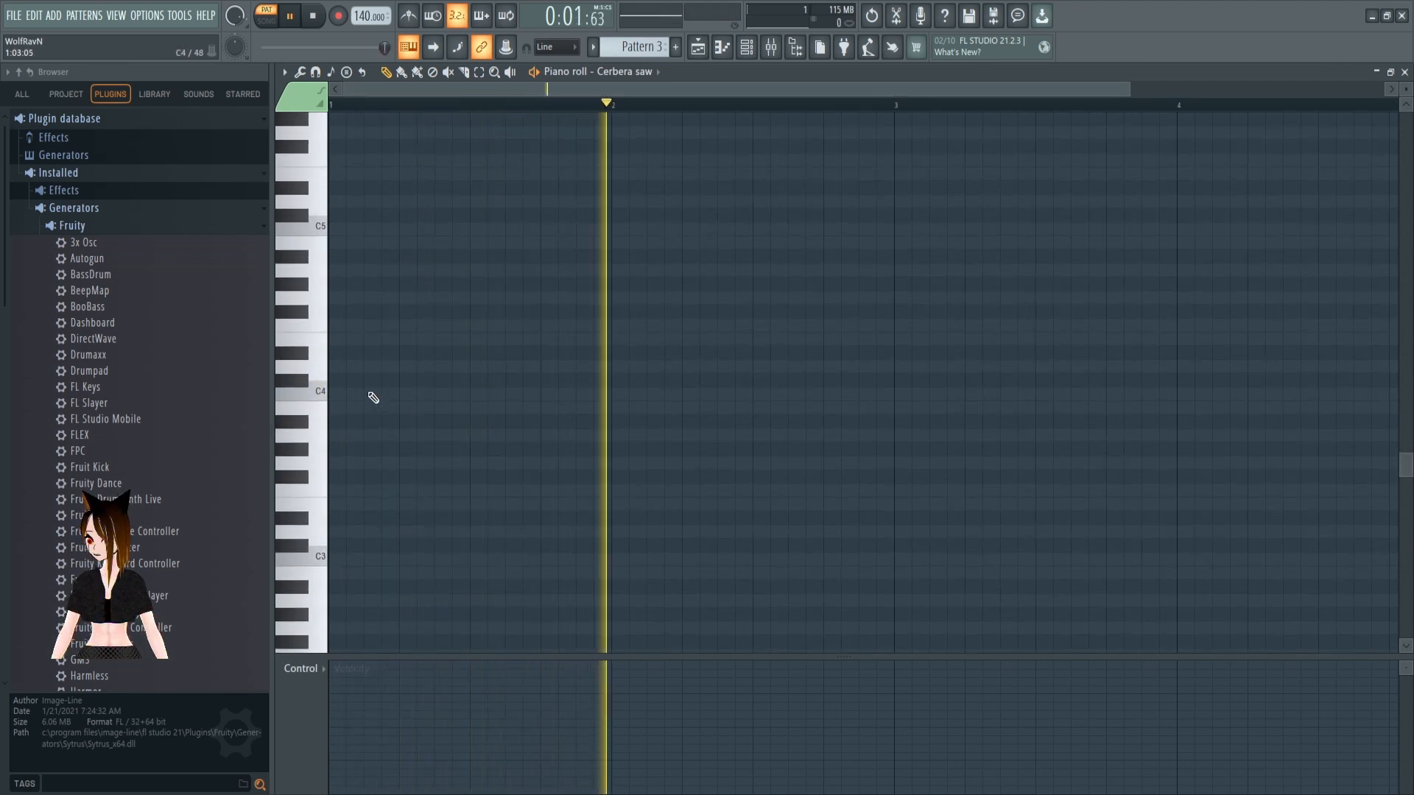
click(442, 395)
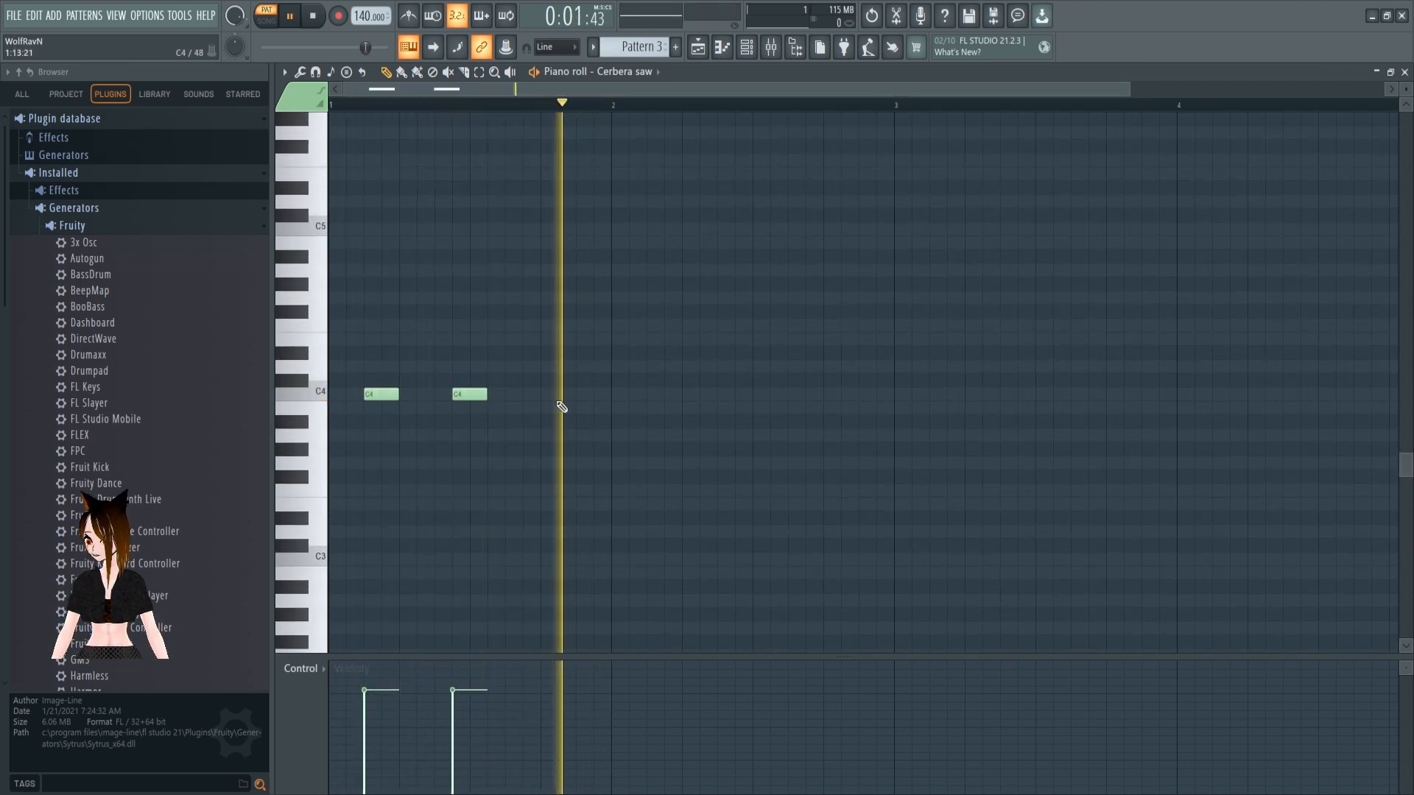
click(512, 395)
click(581, 395)
Place four A3 notes on the offbeats of bar 2
scroll(674, 413, down, 3)
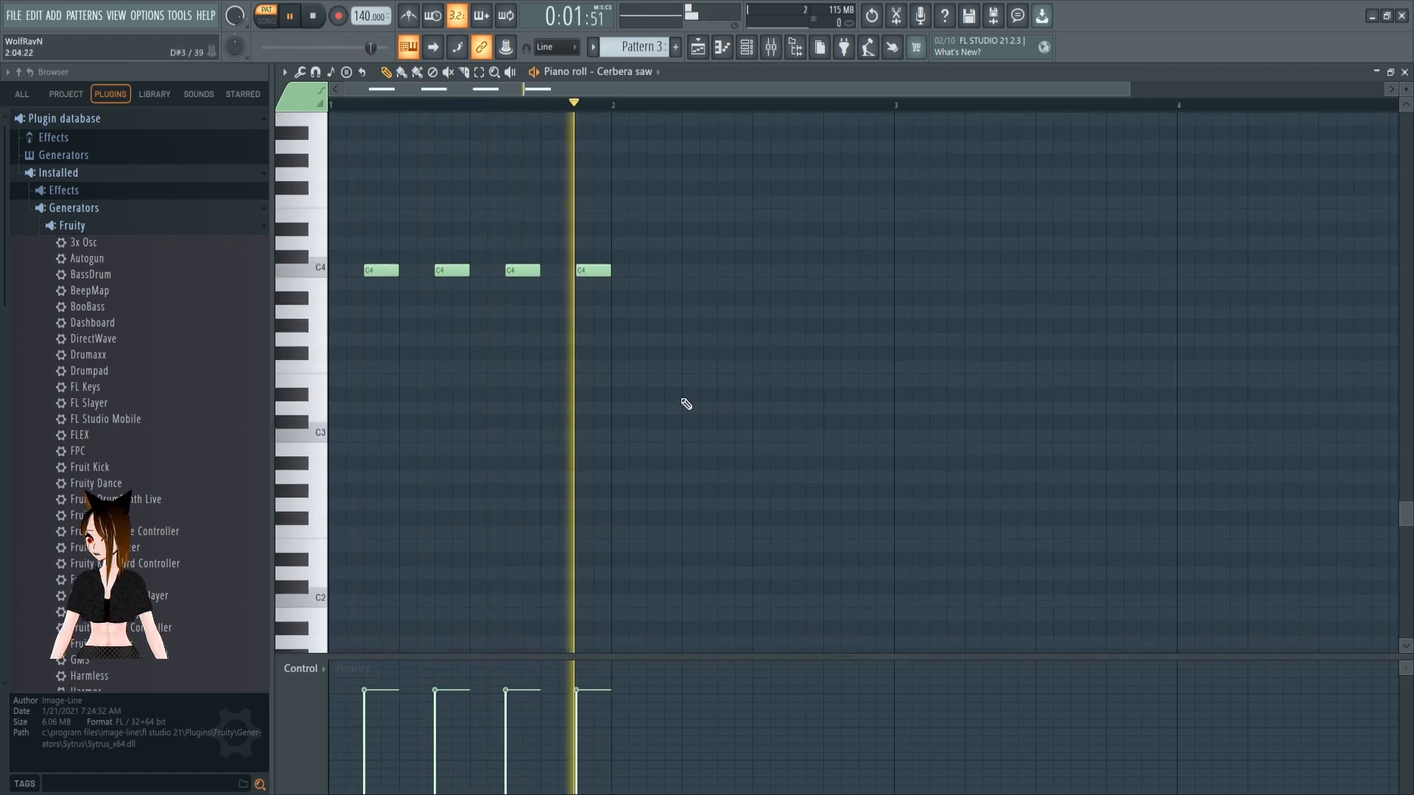
click(654, 312)
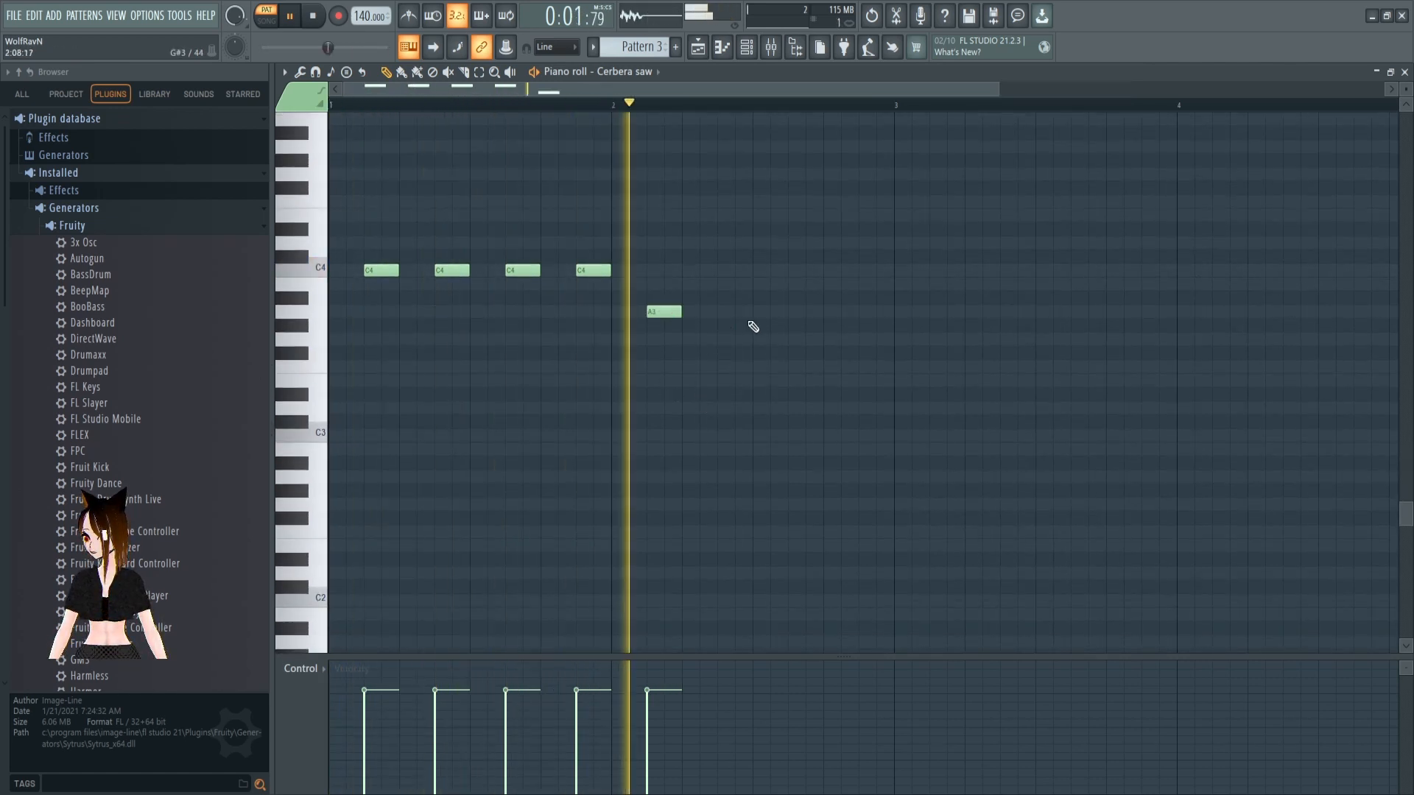
click(724, 312)
click(795, 311)
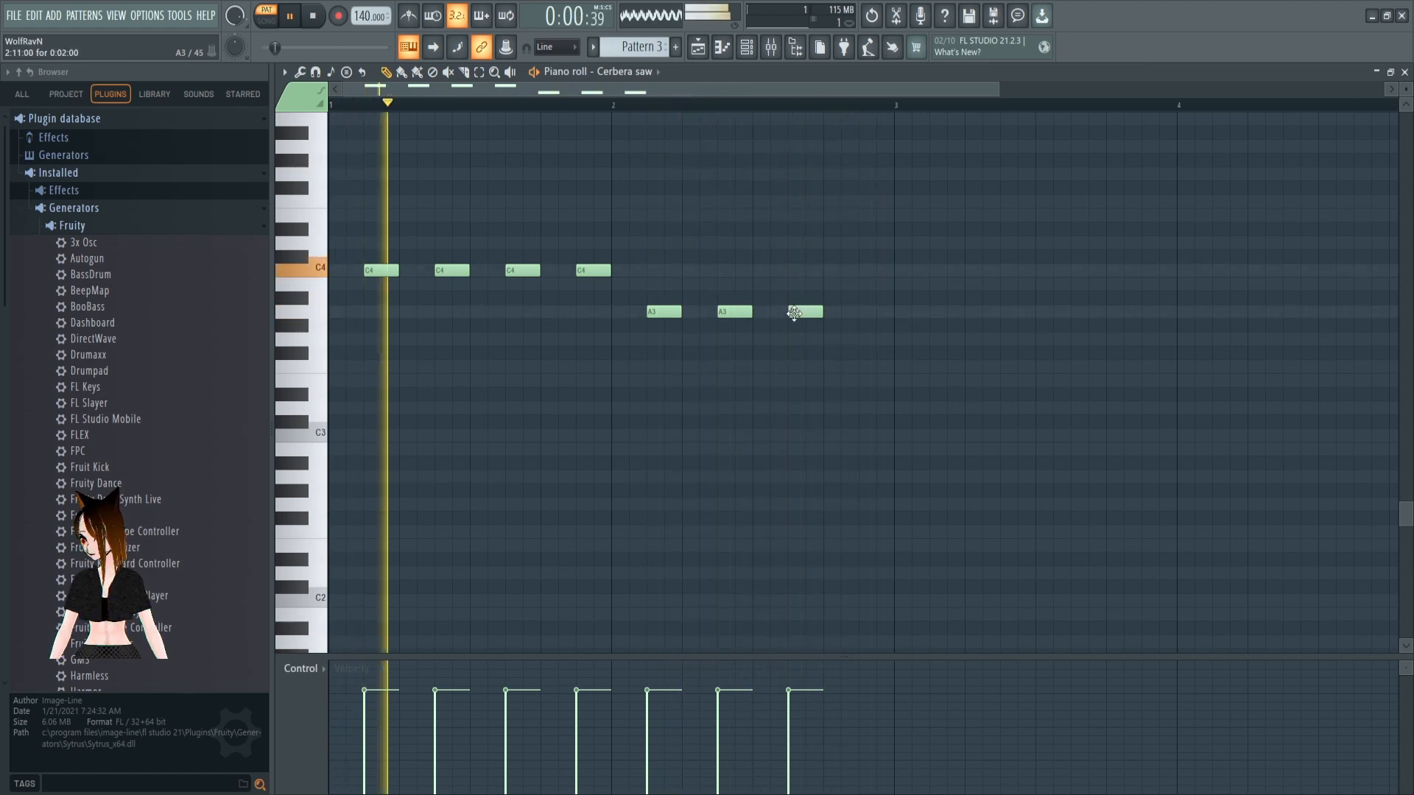
click(867, 312)
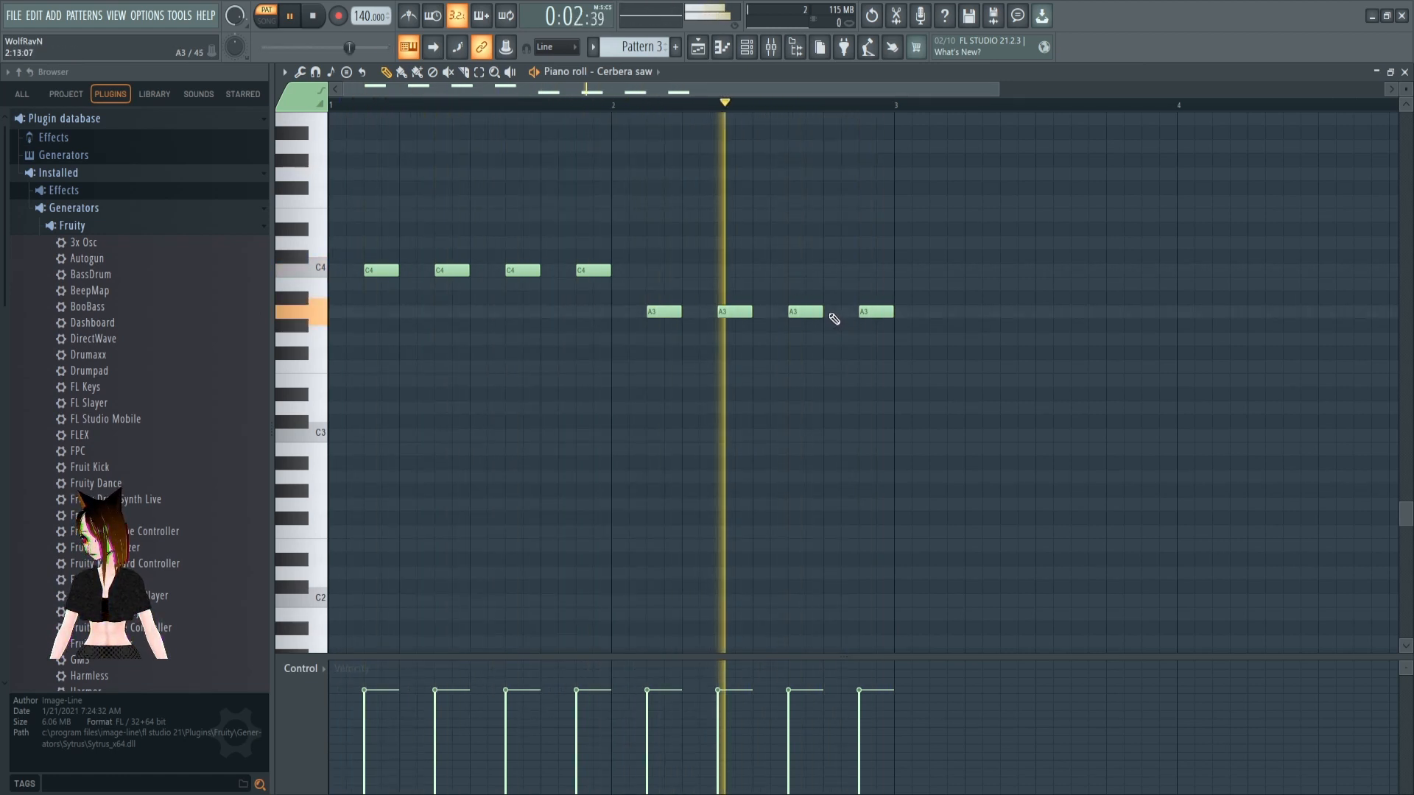
Try the last A3 note in bar 2 half a beat earlier, then move it back to its offbeat
click(833, 311)
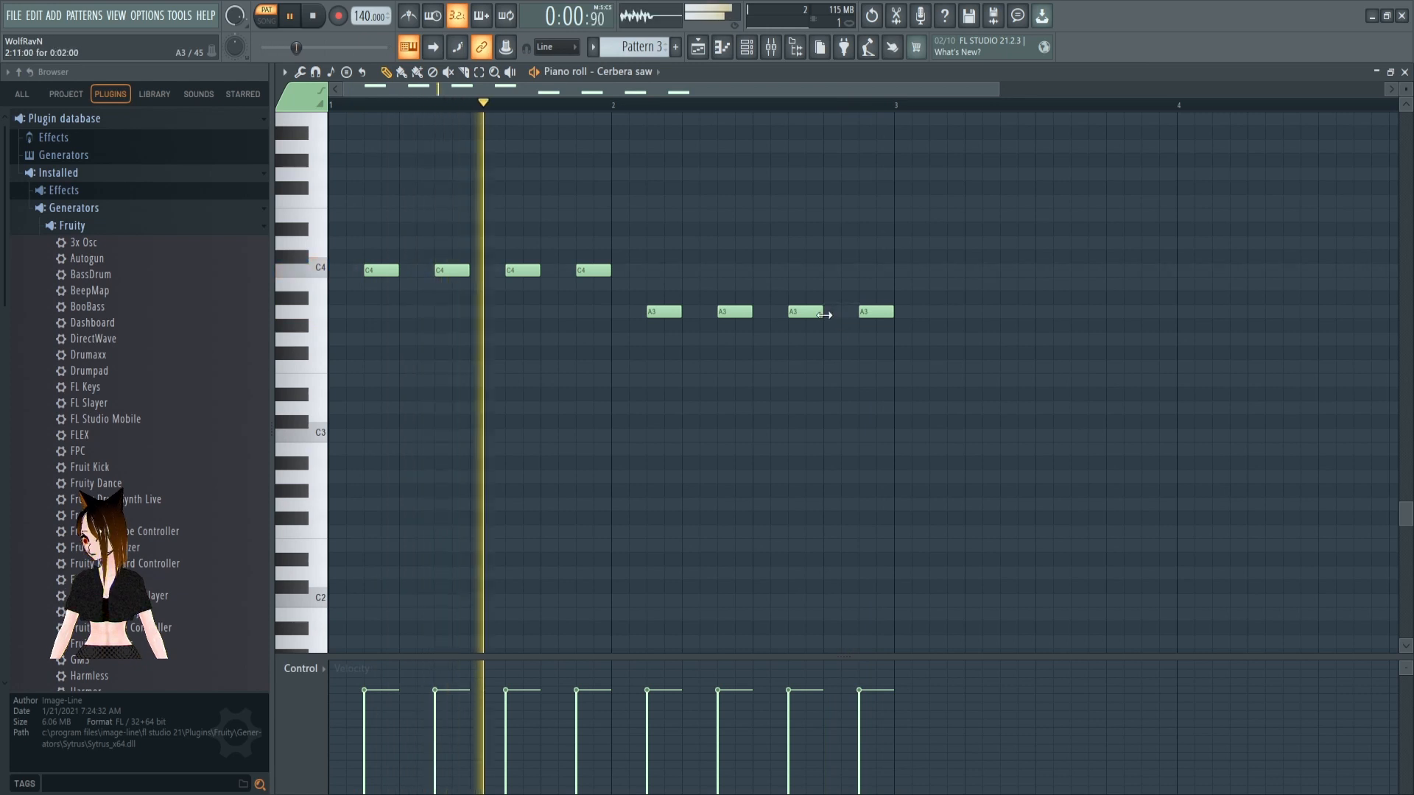
drag(806, 314, 838, 315)
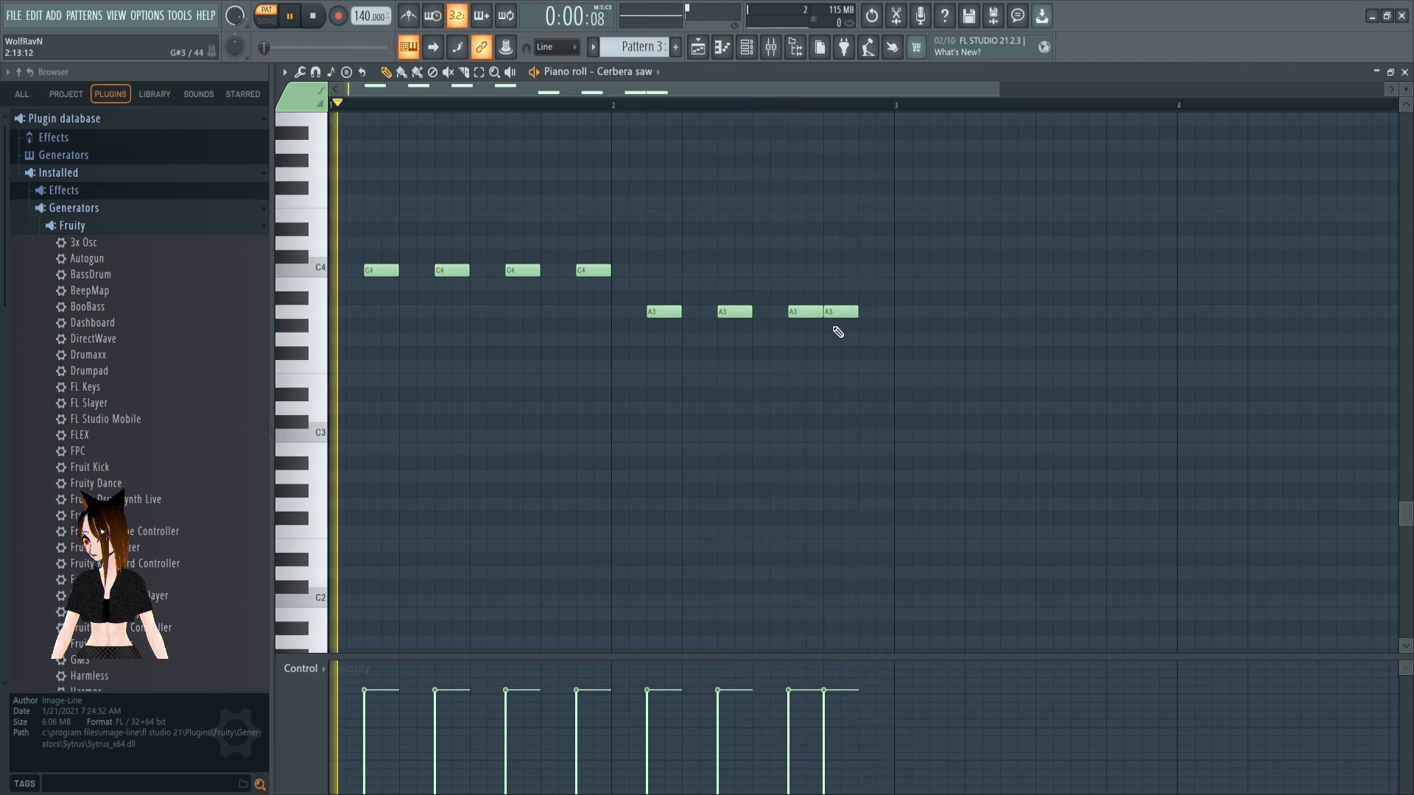
scroll(814, 319, up, 2)
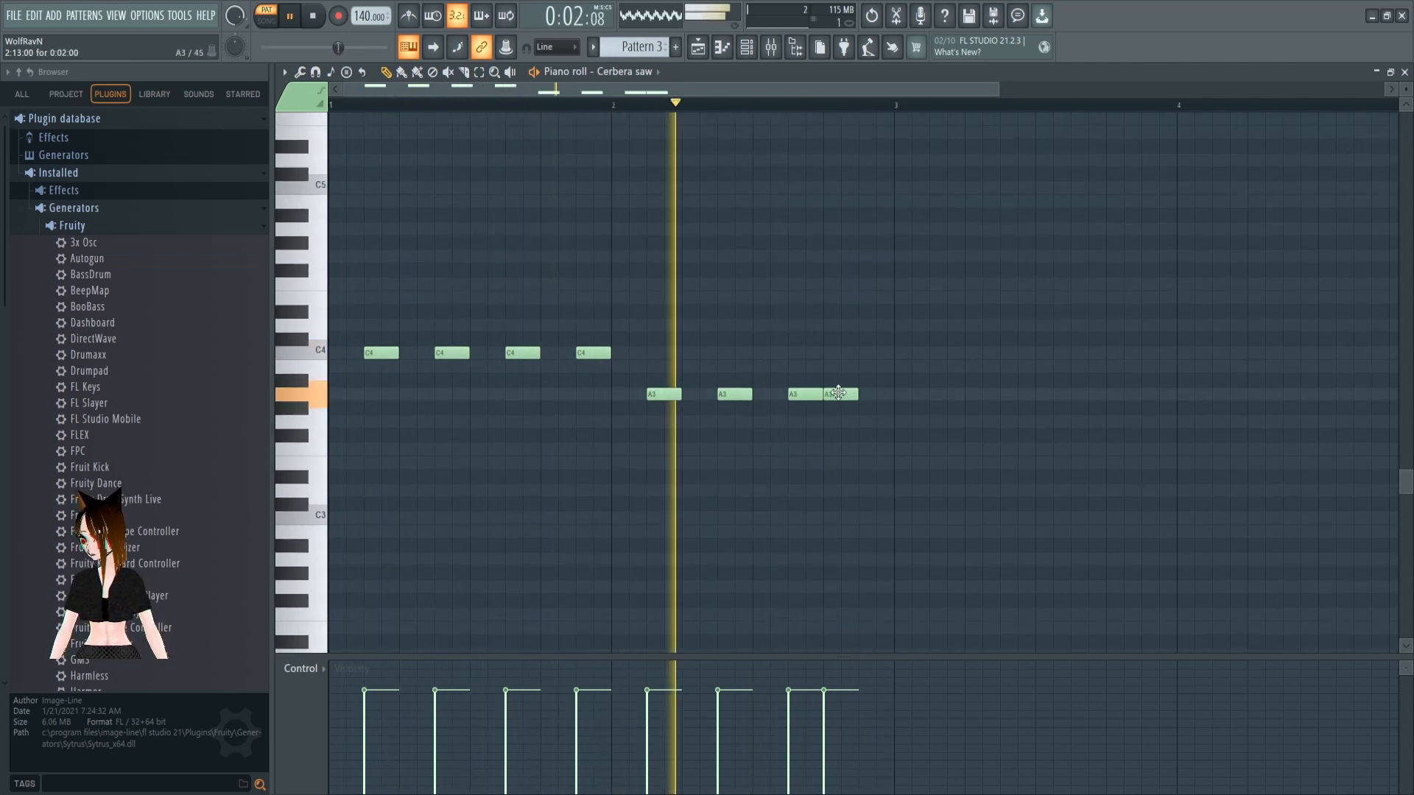
drag(843, 395, 879, 394)
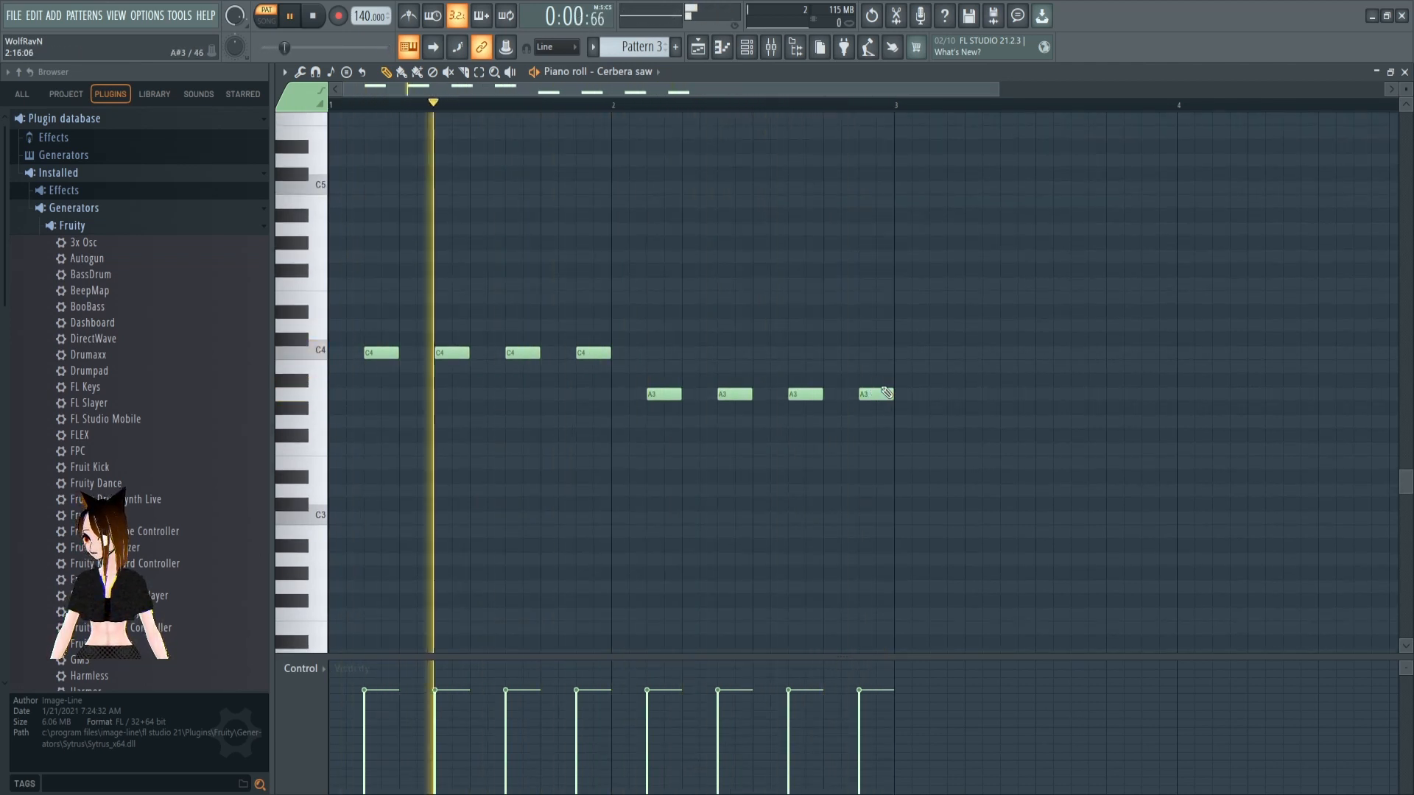
Place four C4 notes on the offbeats of bar 3
click(942, 356)
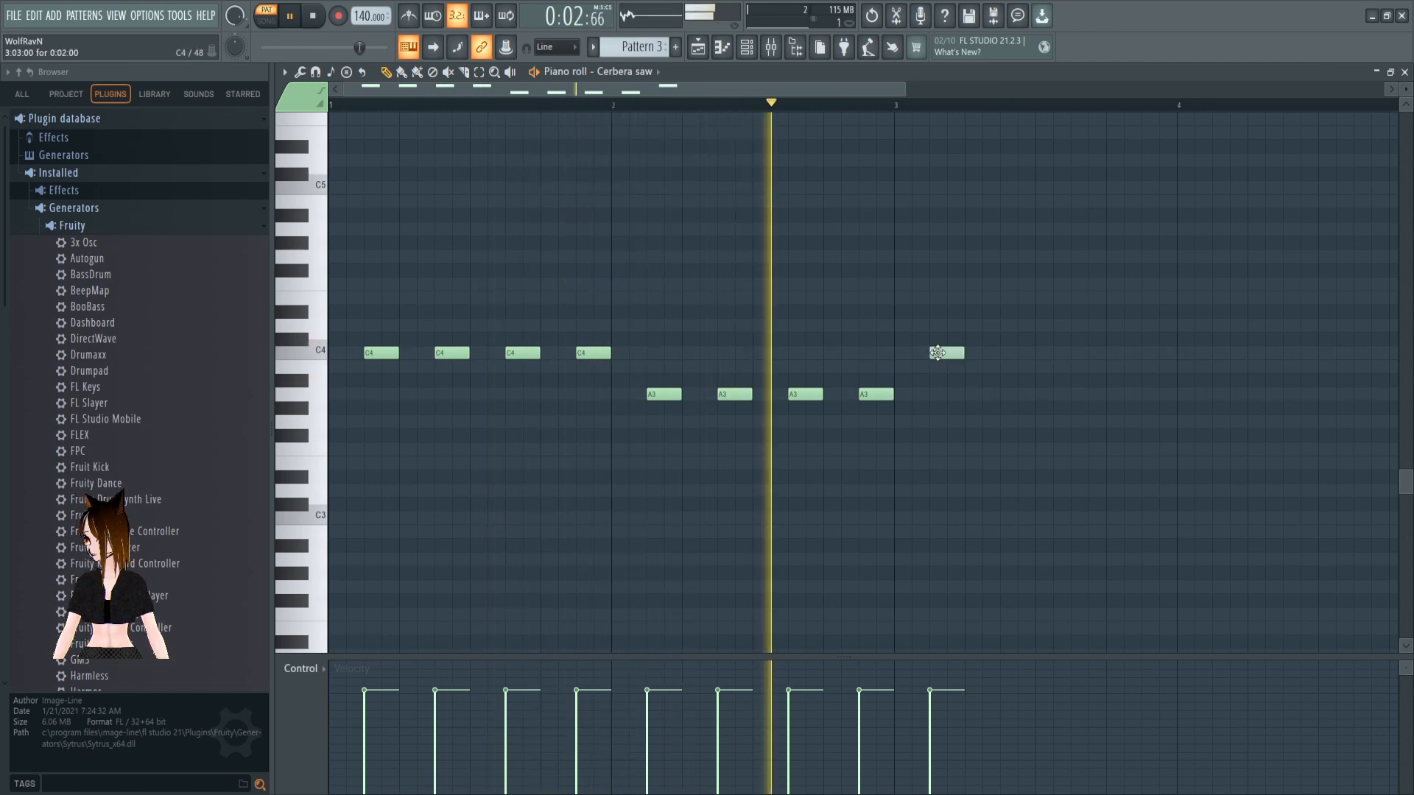
click(1010, 356)
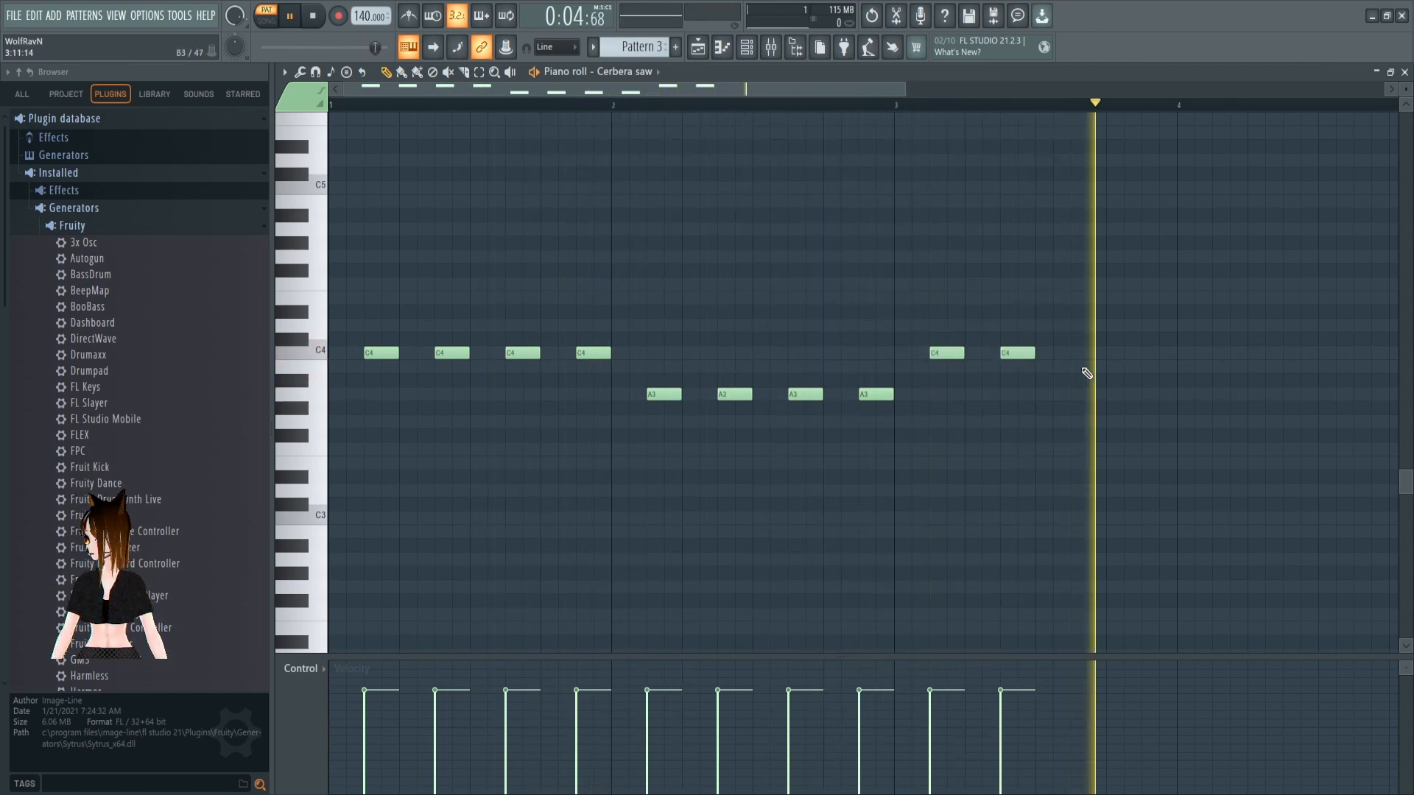
click(1081, 356)
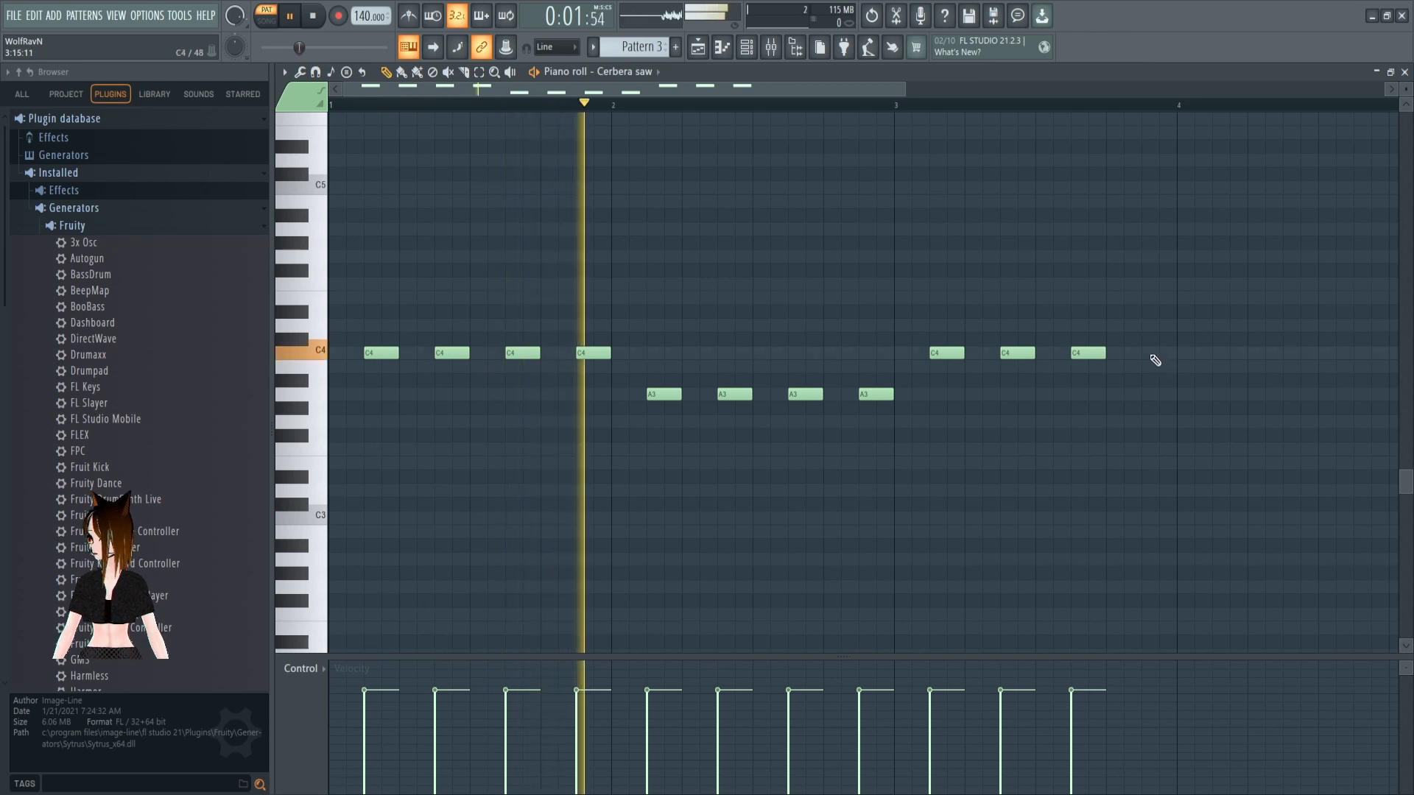
click(1160, 356)
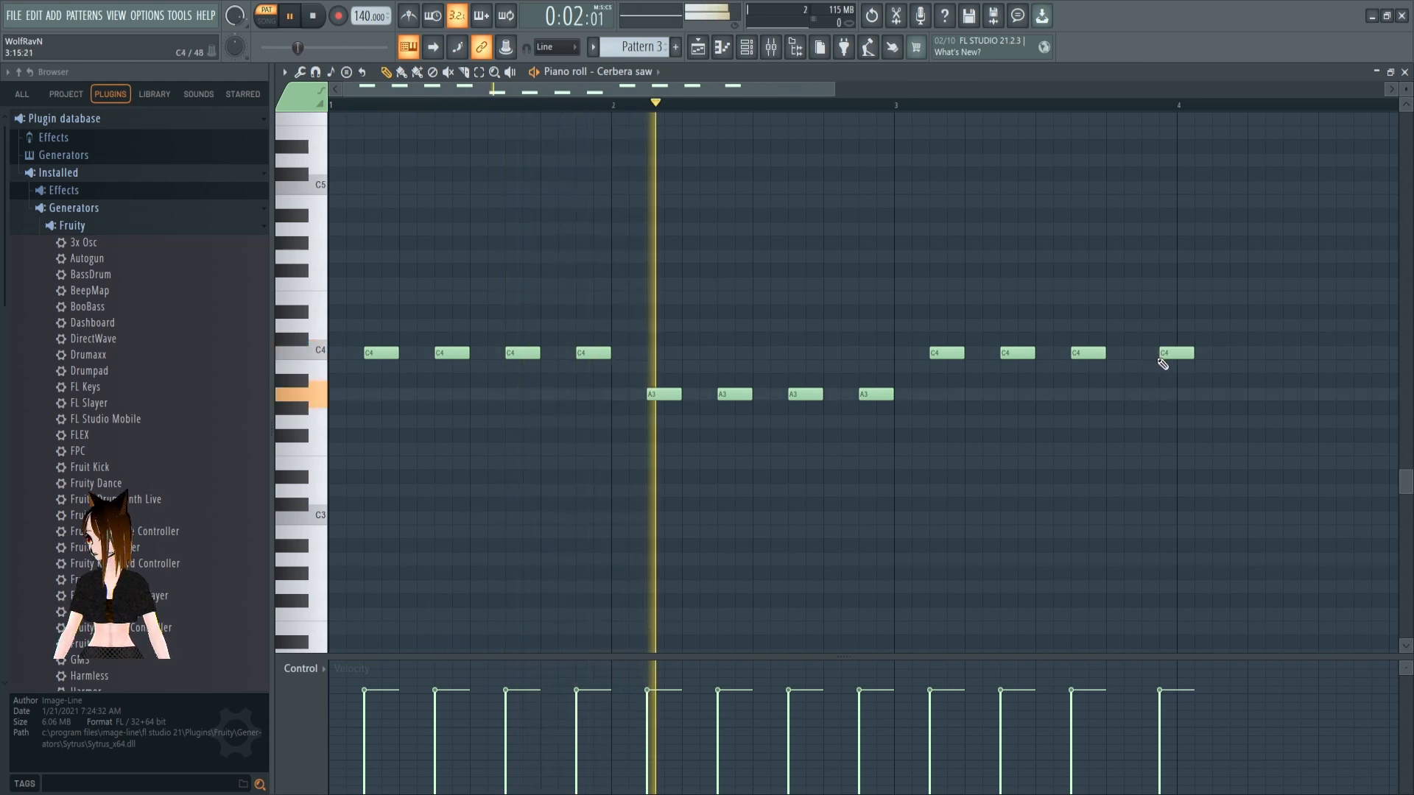
Place four G3 notes on the offbeats of bar 4 and close the piano roll
click(1223, 422)
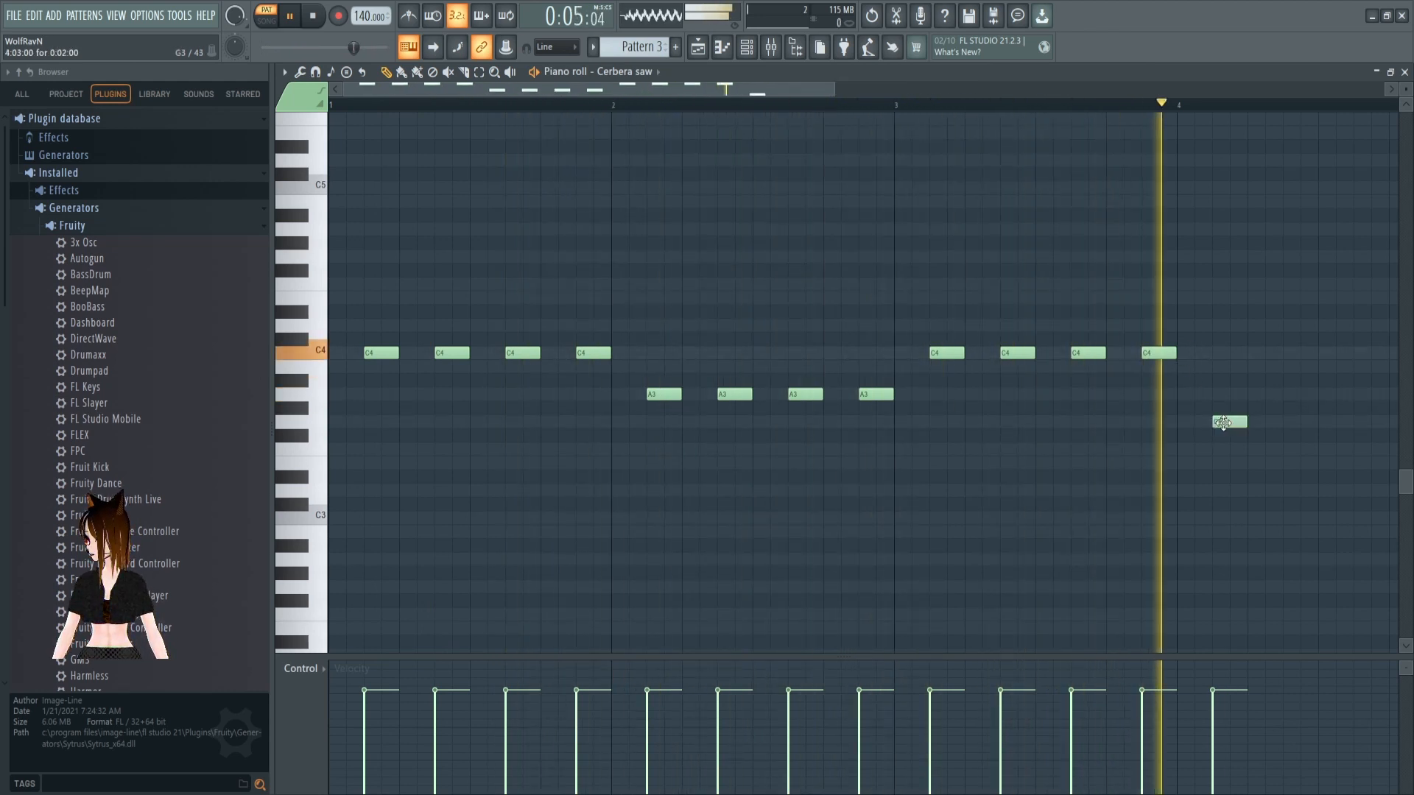
click(1295, 425)
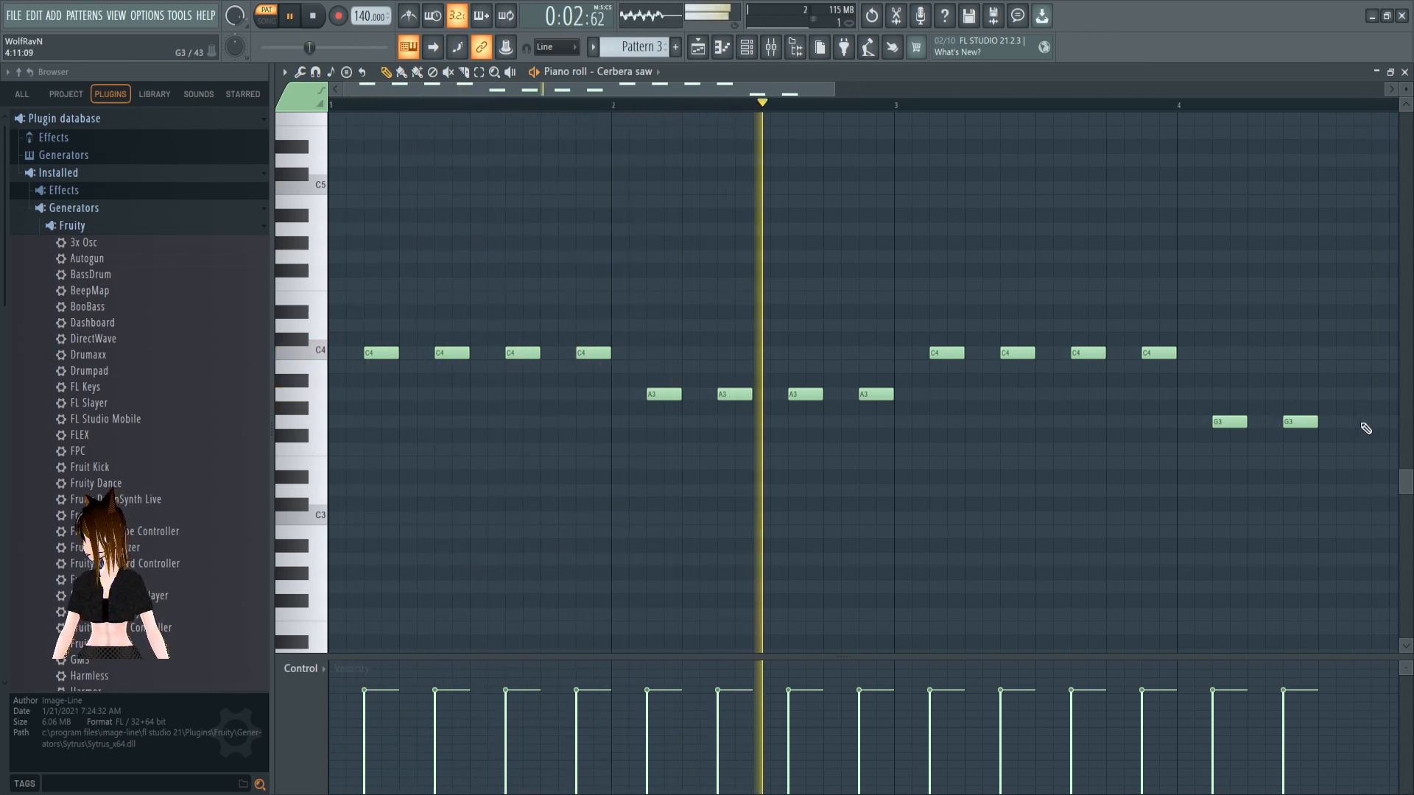
click(1367, 424)
drag(727, 89, 844, 94)
click(1209, 424)
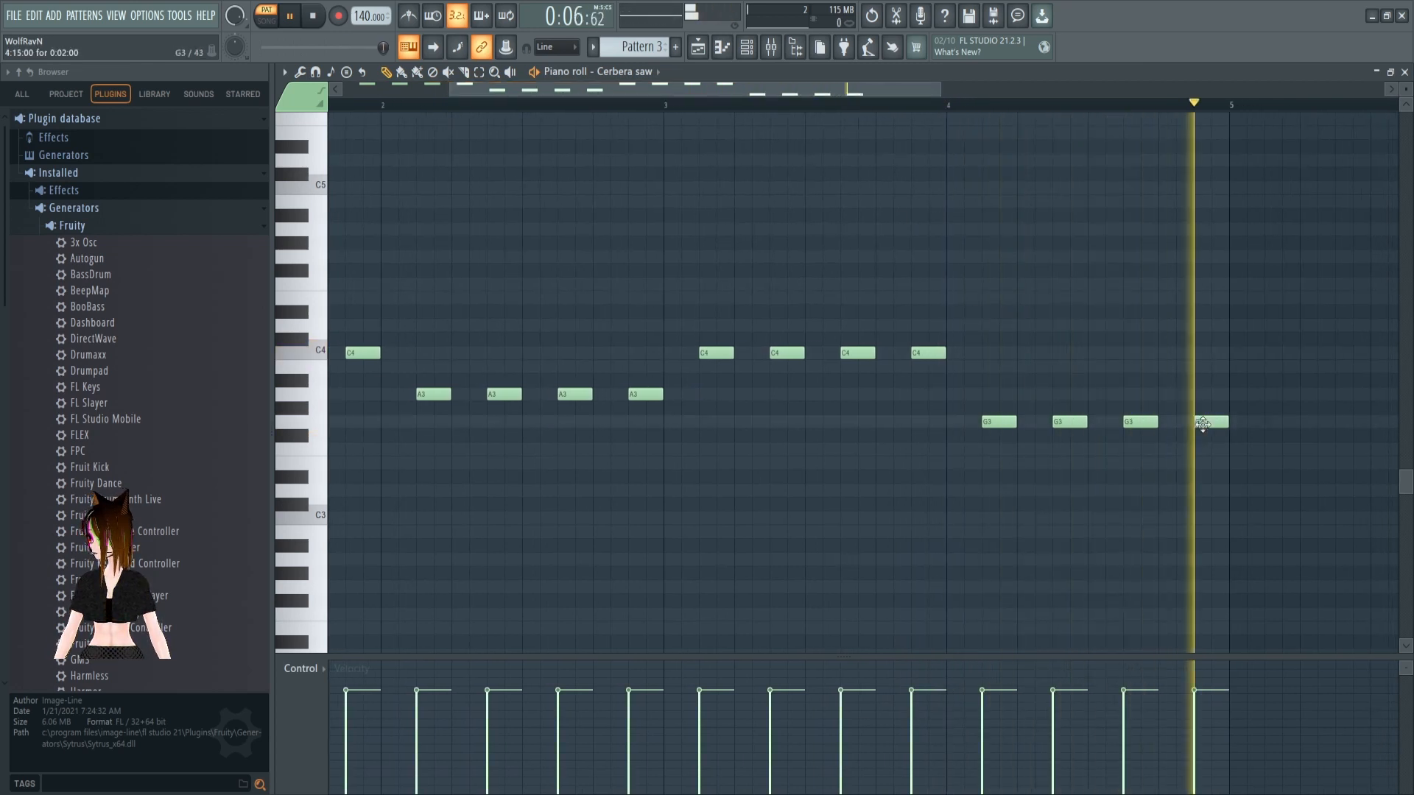
click(1404, 72)
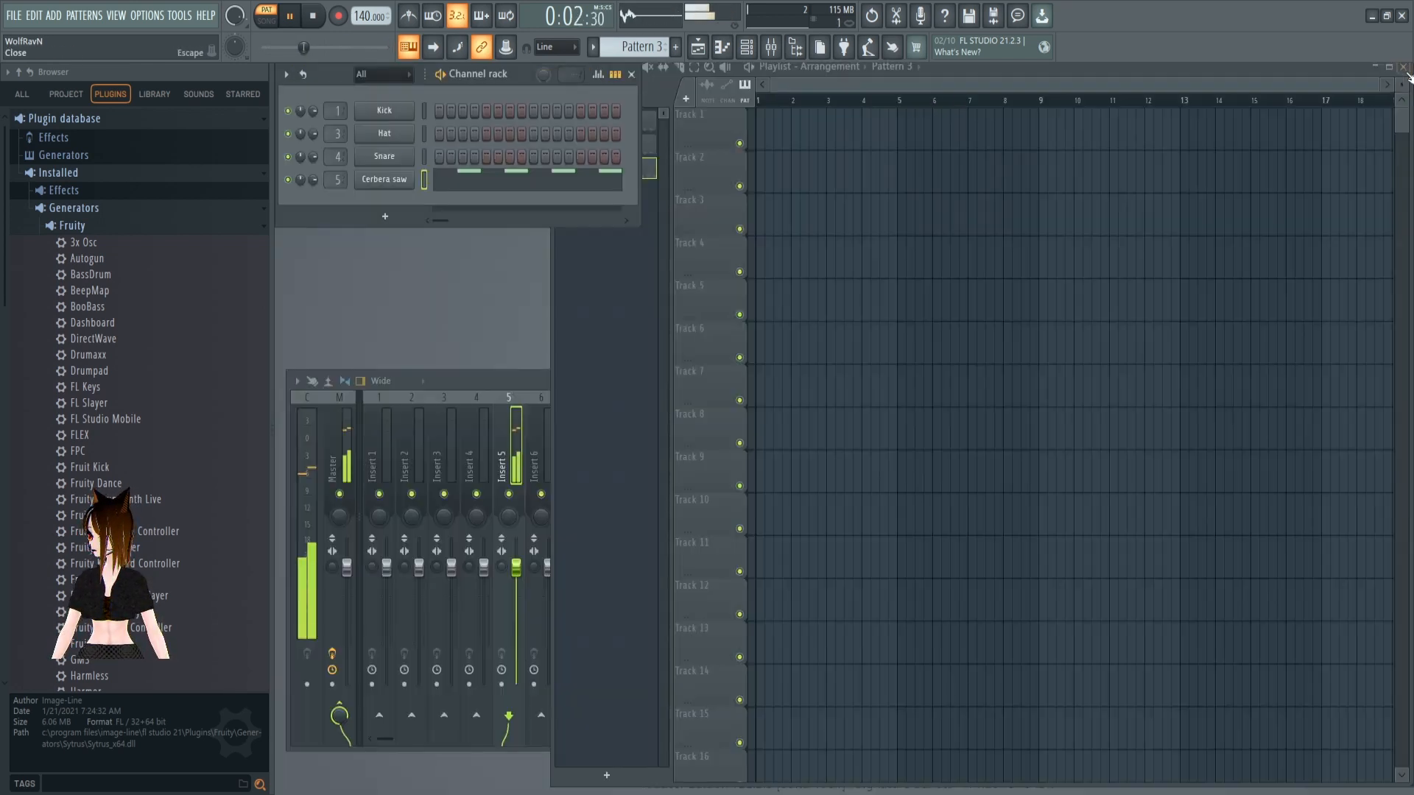
Switch to song mode and place Pattern 1 on Track 1 in bars 1, 2 and 3
click(766, 128)
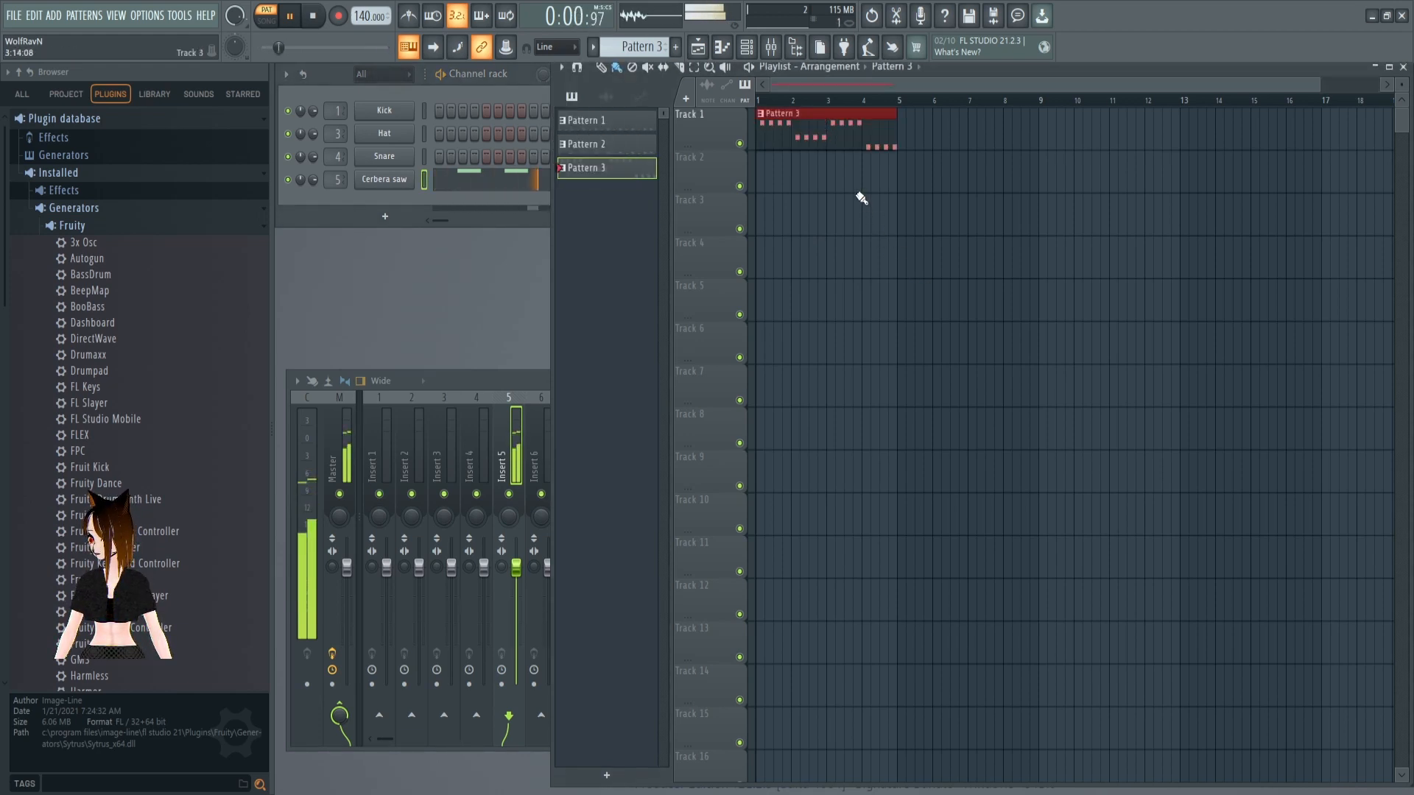
right_click(802, 137)
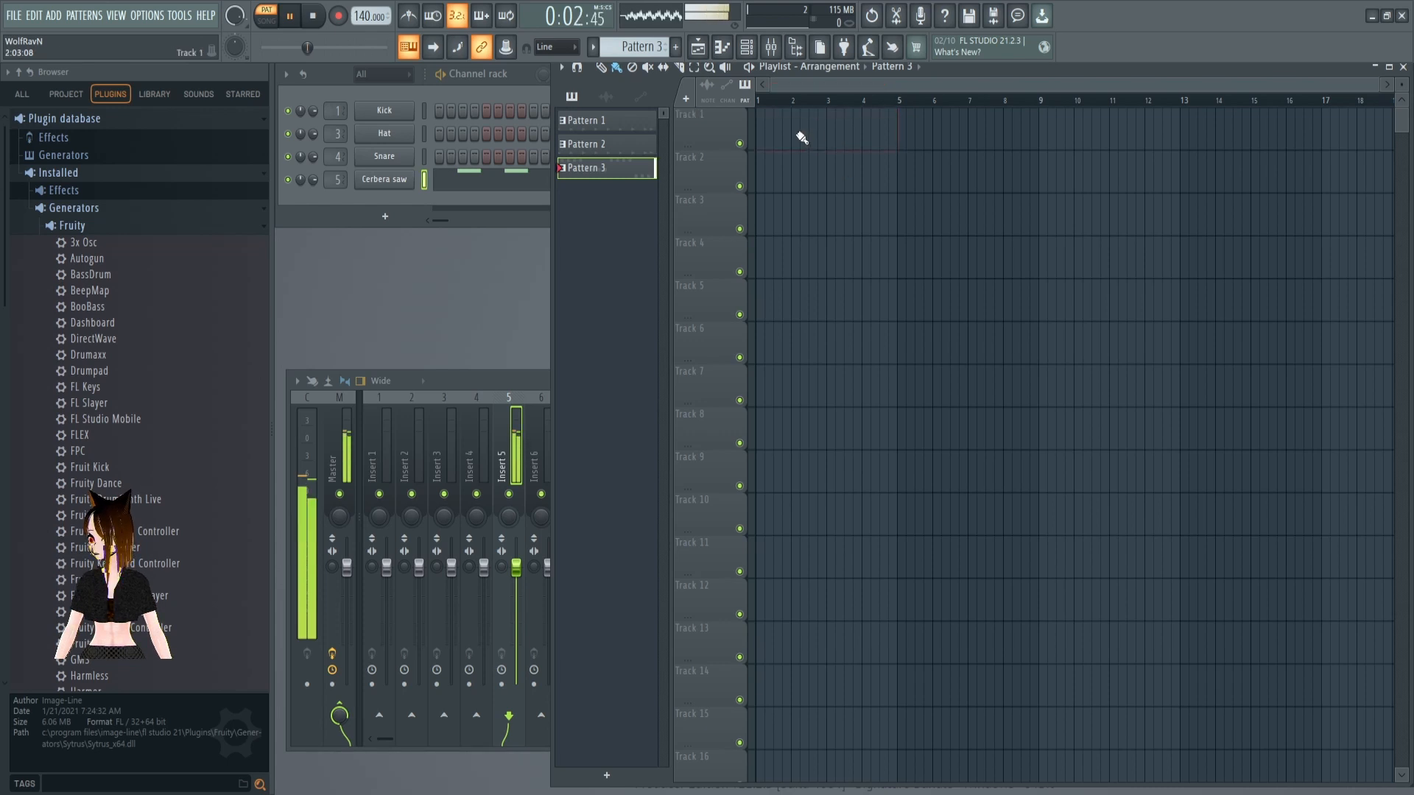
click(604, 125)
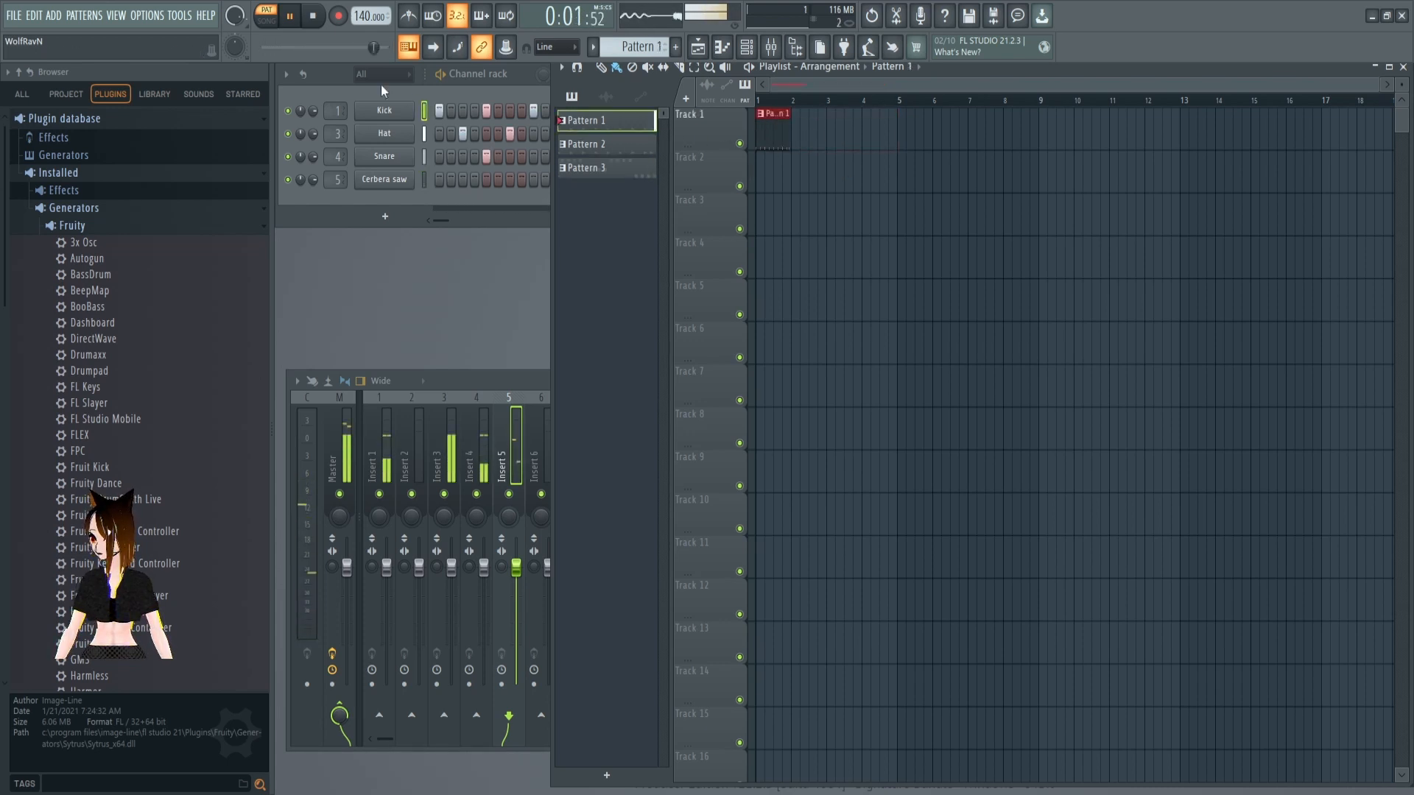
click(273, 24)
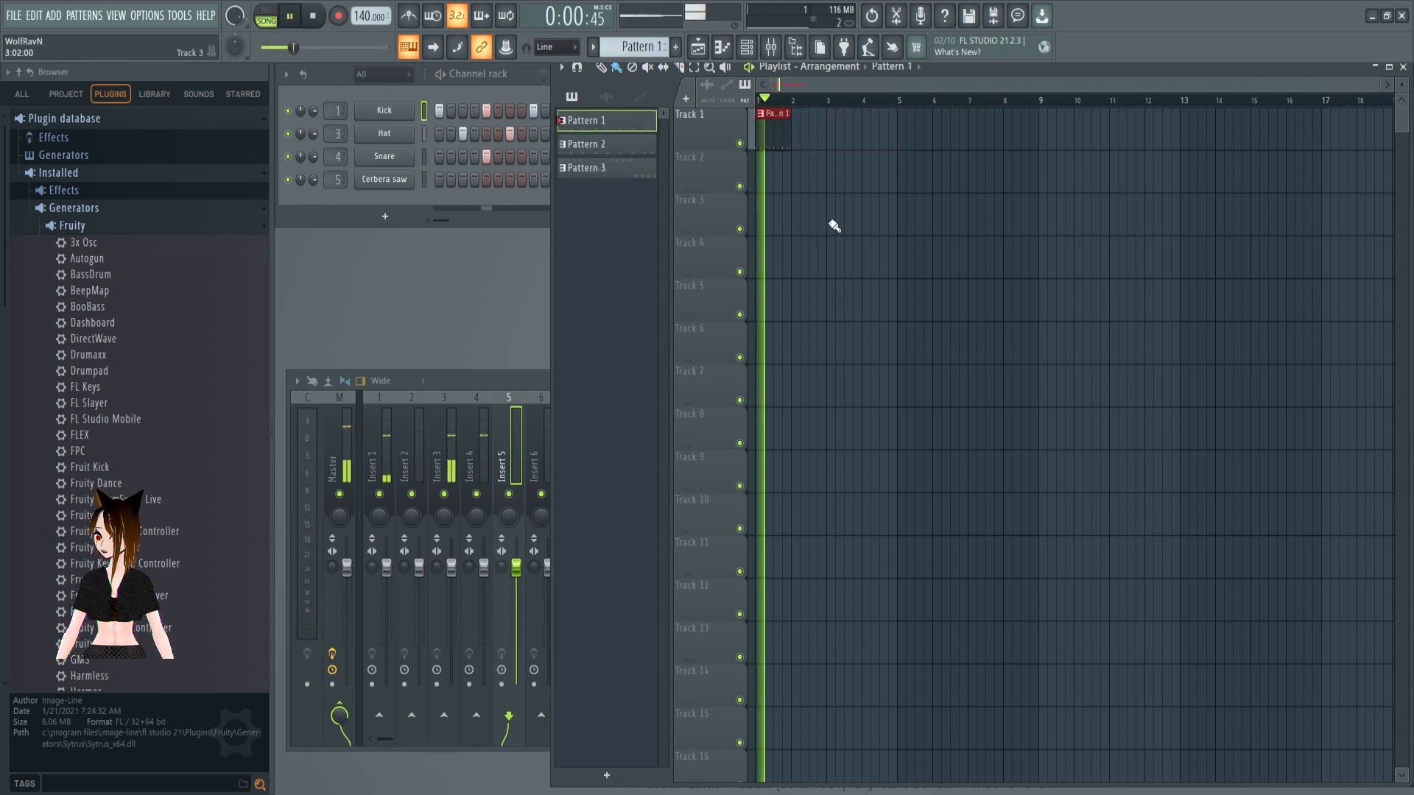
click(807, 135)
click(834, 135)
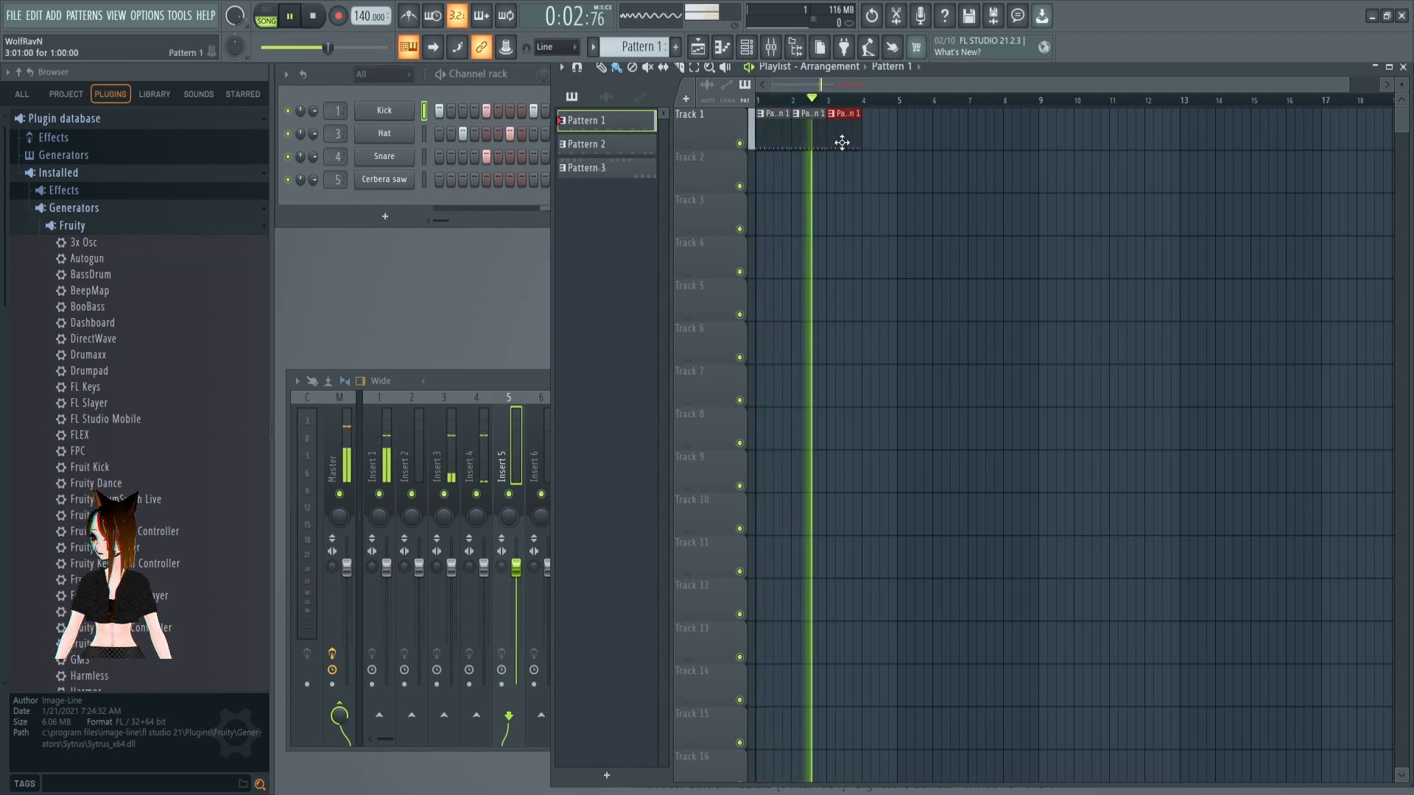
Place Pattern 2 on Track 2 at bar 4 and Pattern 3 on Track 3 starting at bar 1
click(620, 146)
click(870, 168)
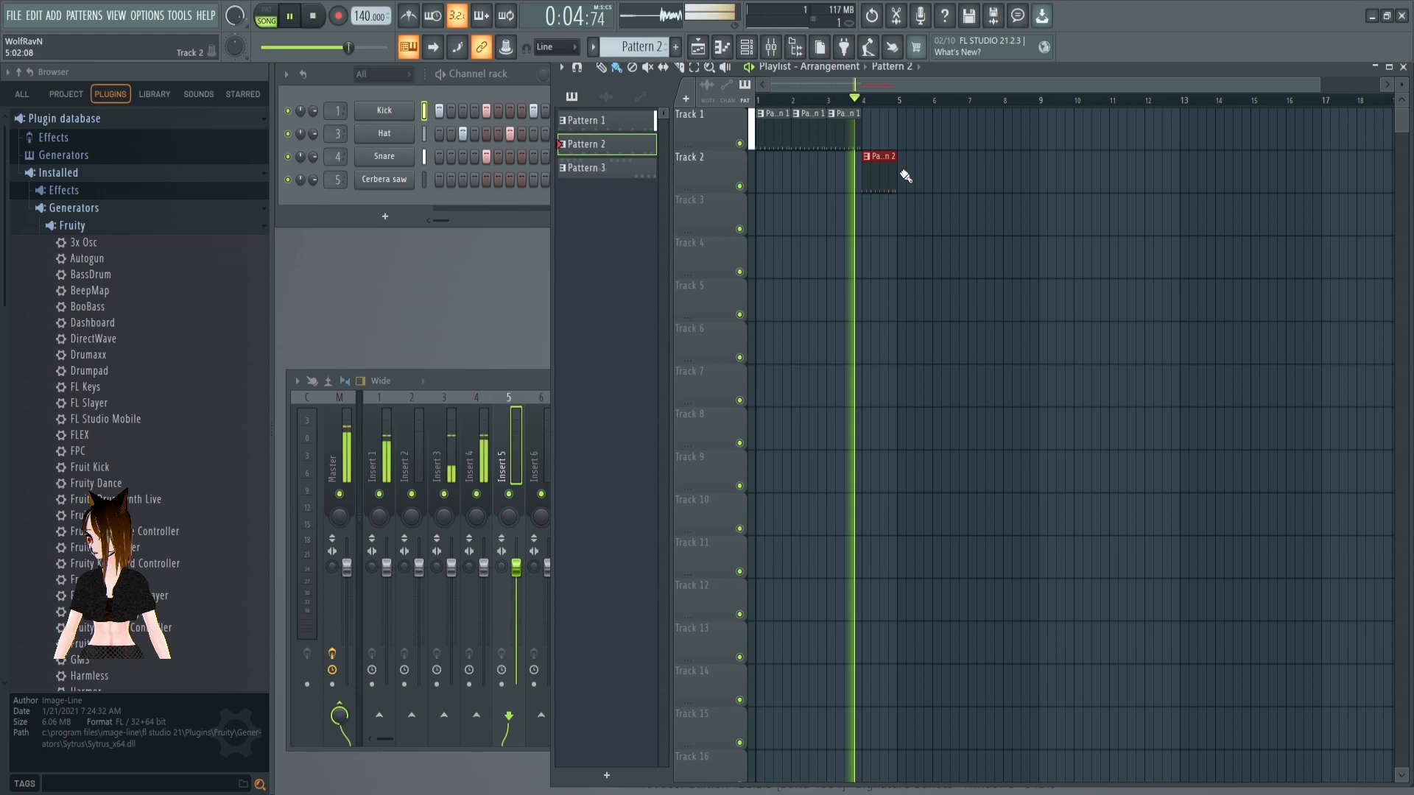
click(623, 169)
click(797, 212)
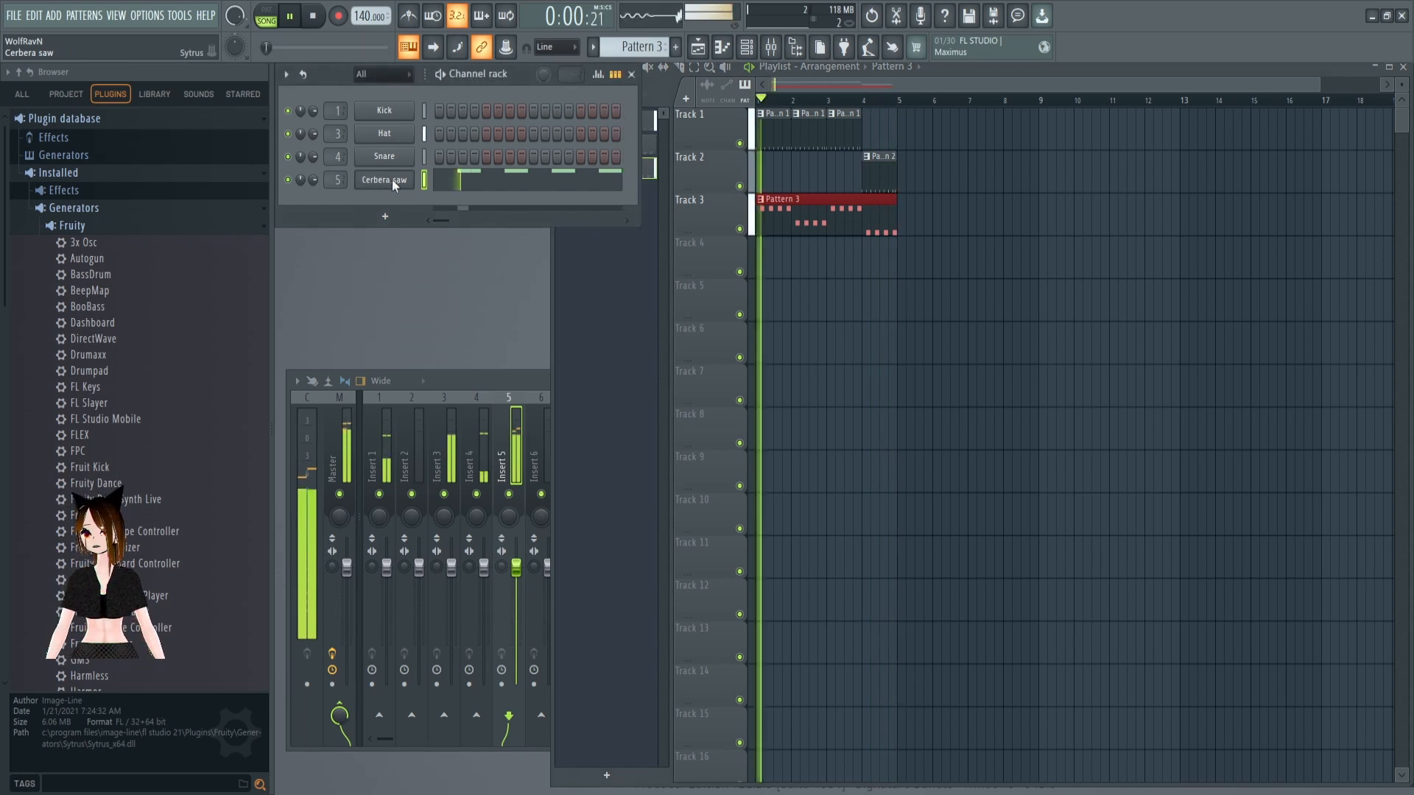
Add a second Sytrus channel to the channel rack and route it to mixer track 5
click(435, 183)
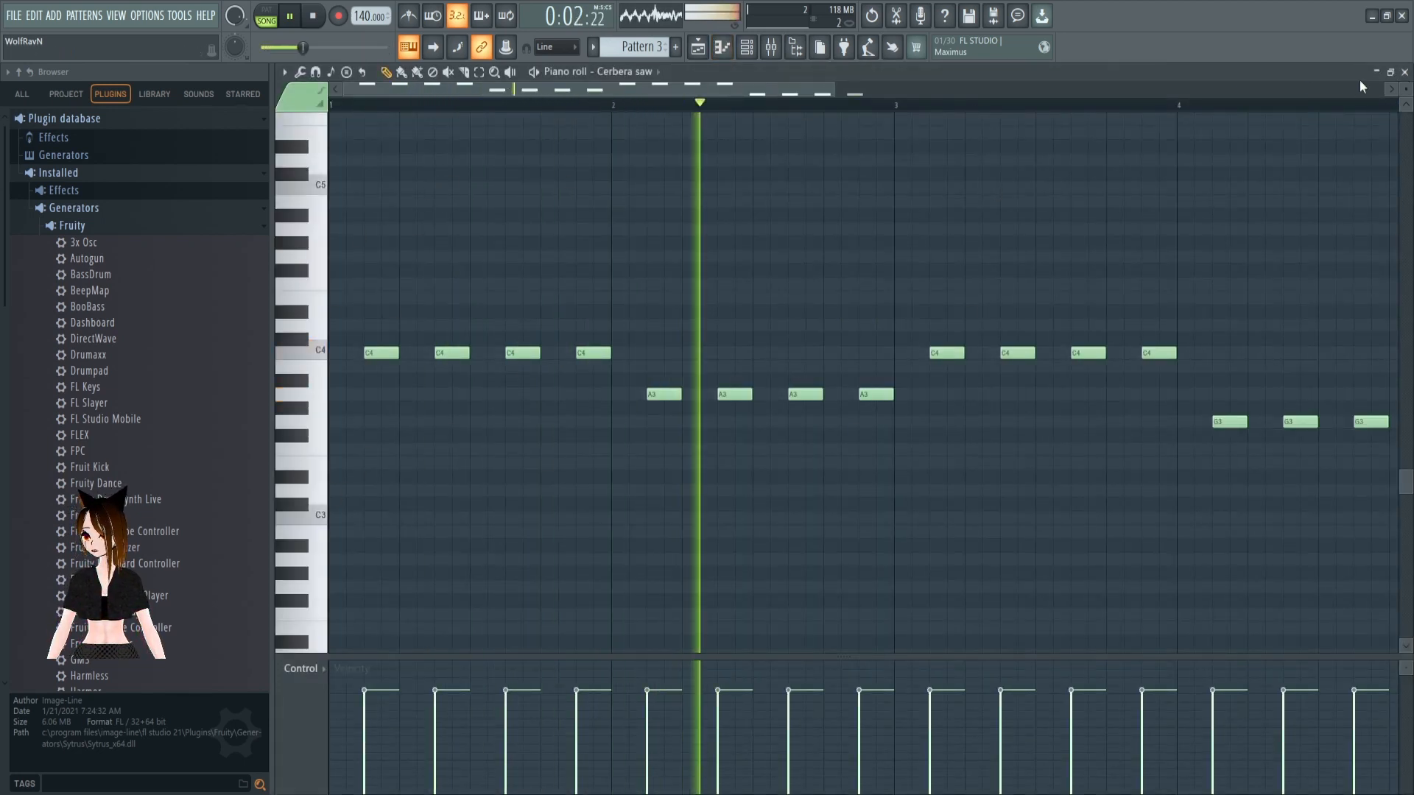
click(1404, 71)
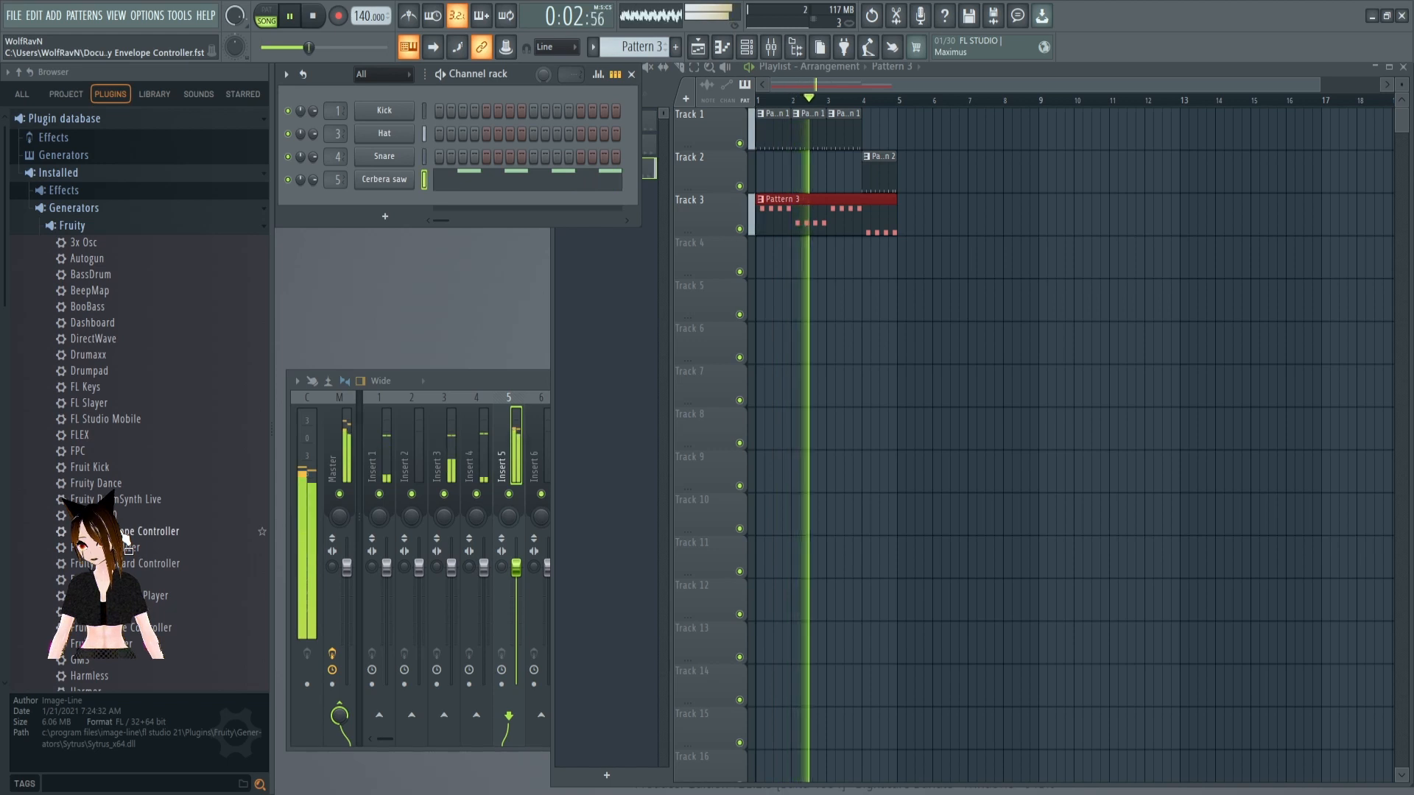
scroll(128, 551, down, 5)
drag(126, 556, 372, 197)
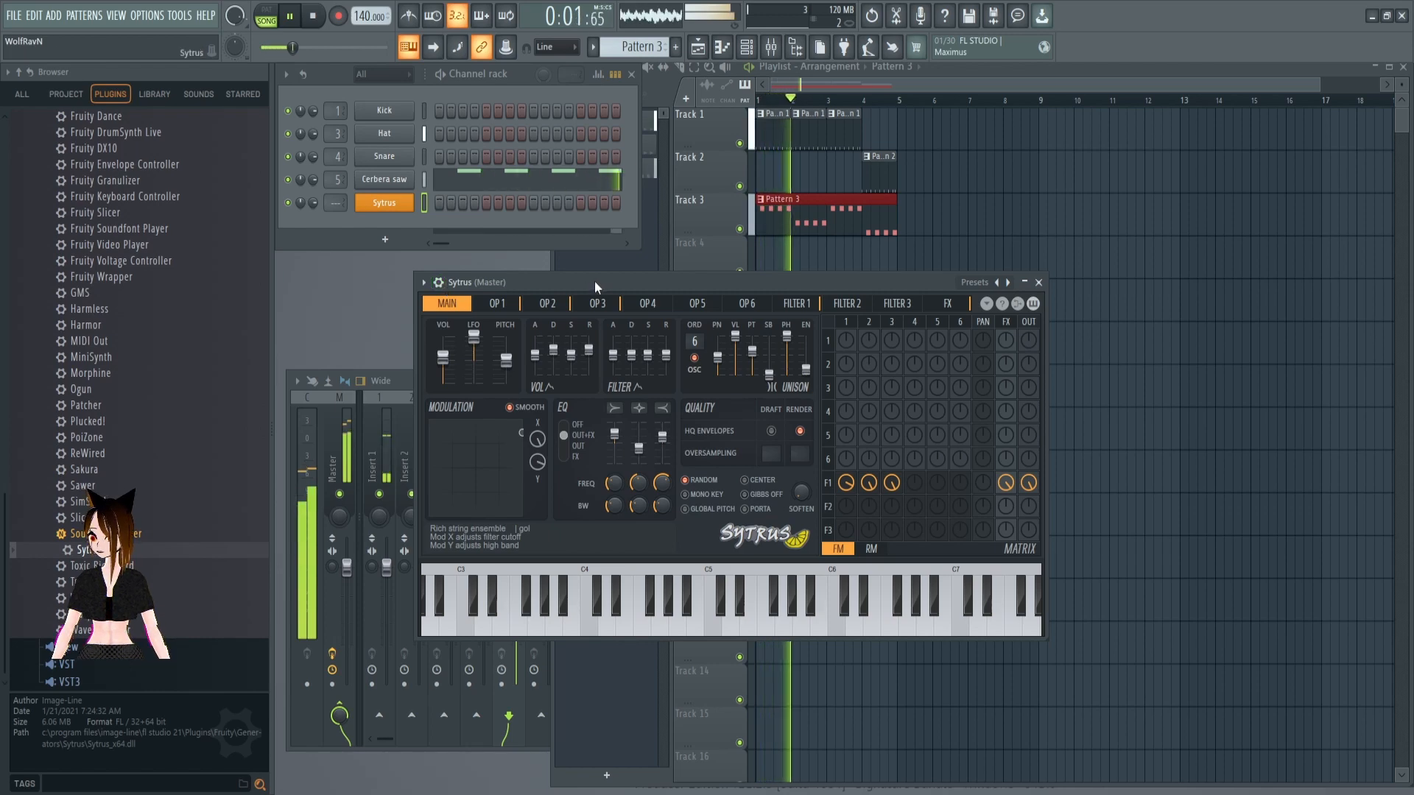
drag(595, 281, 514, 272)
click(361, 272)
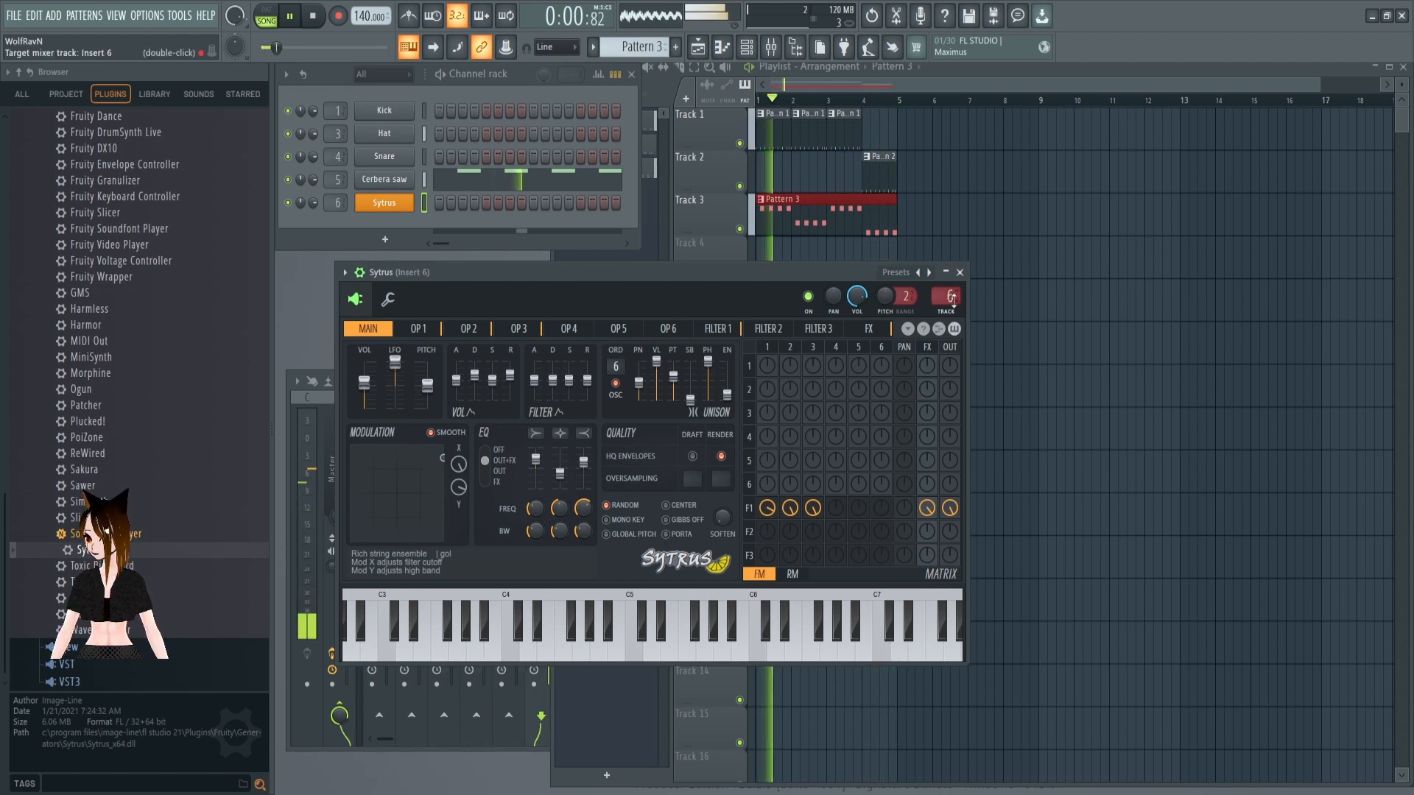
click(960, 272)
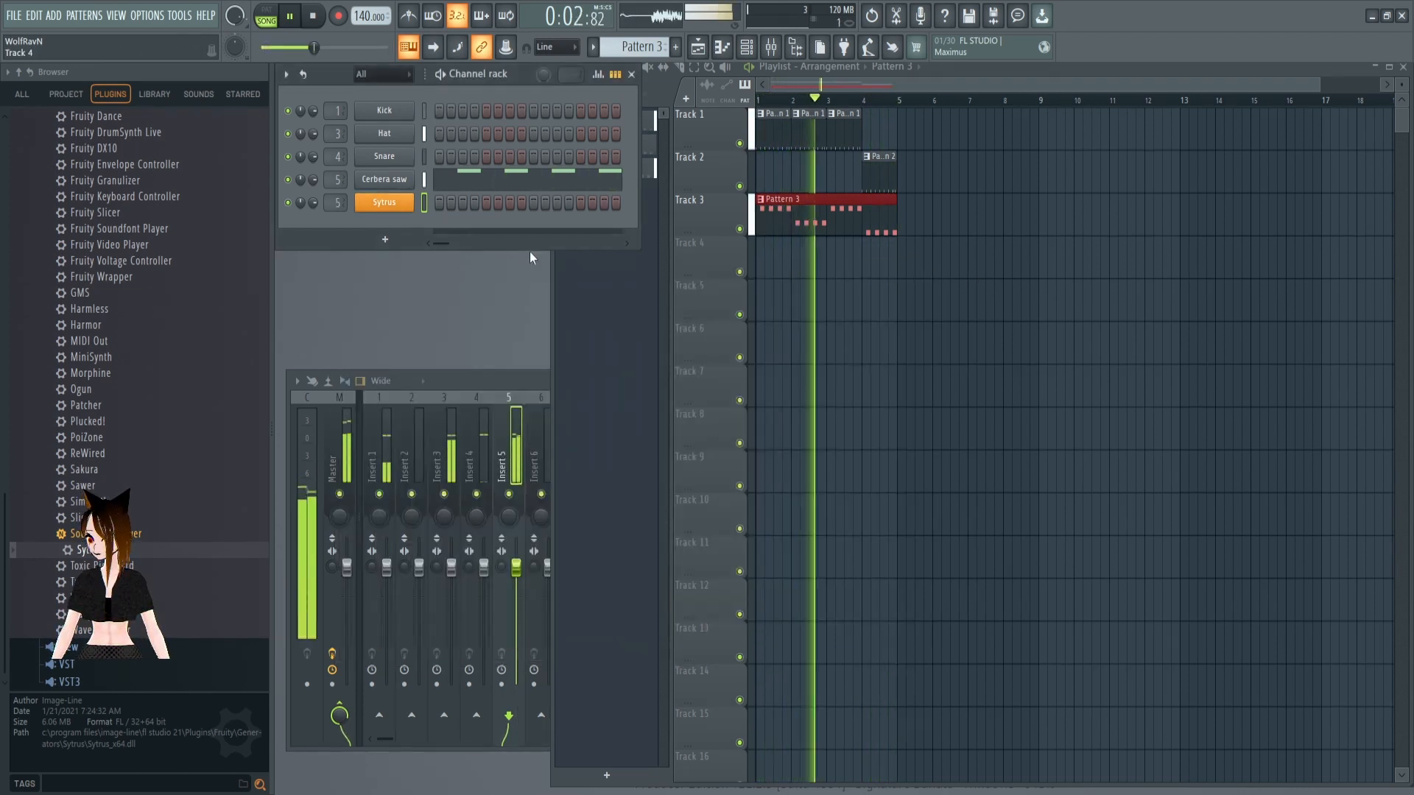
Load the Gated gold saw preset in the new Sytrus channel and close the plugin window
click(384, 201)
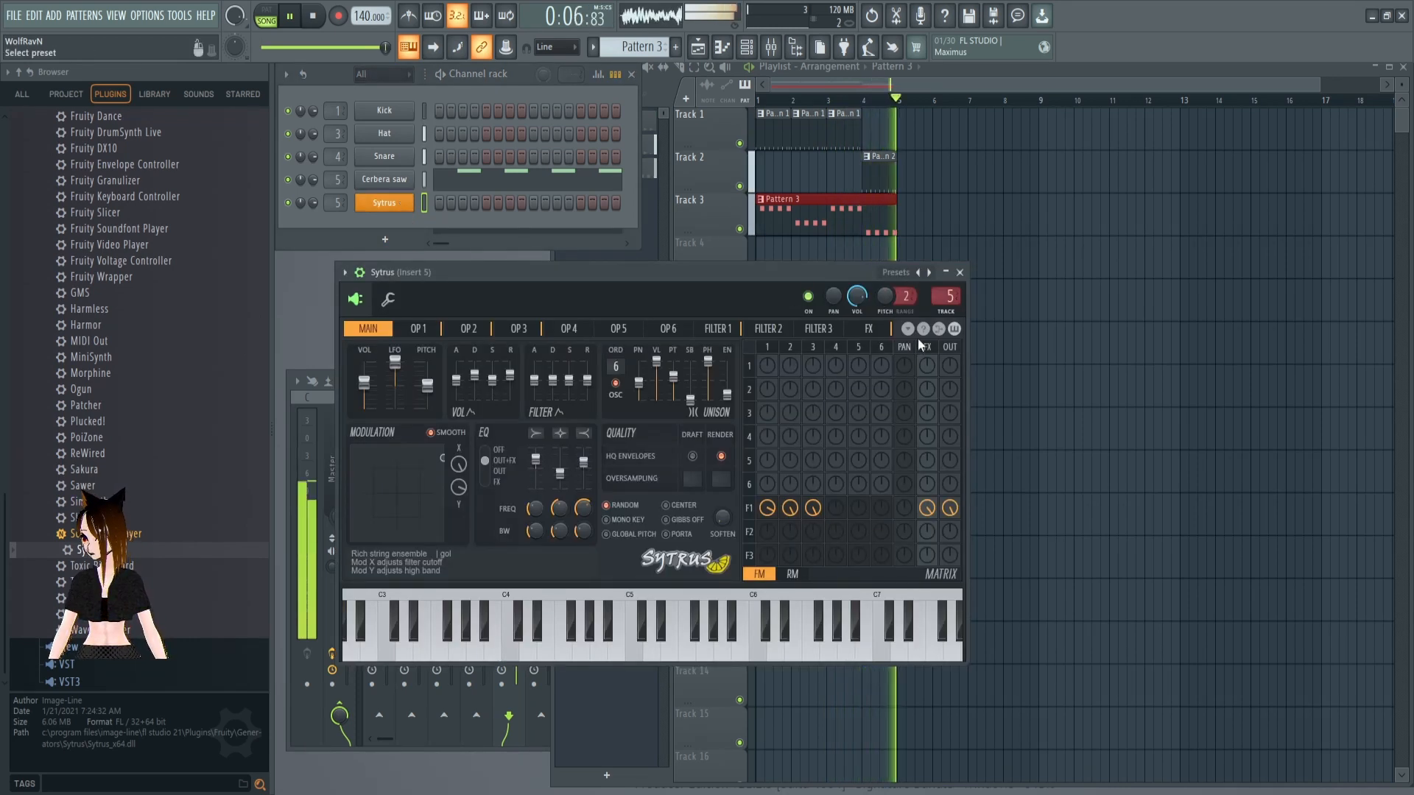
click(924, 295)
click(643, 655)
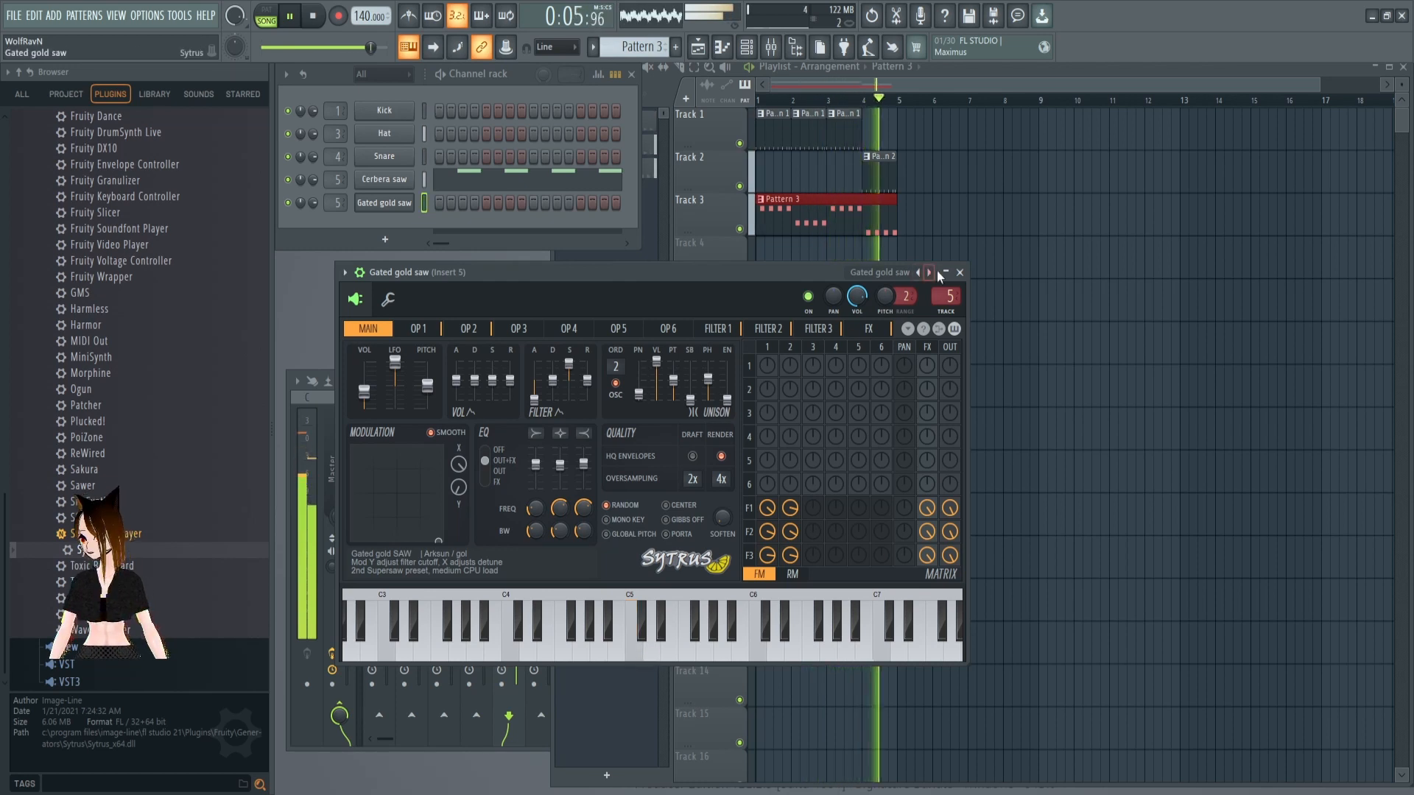
click(960, 272)
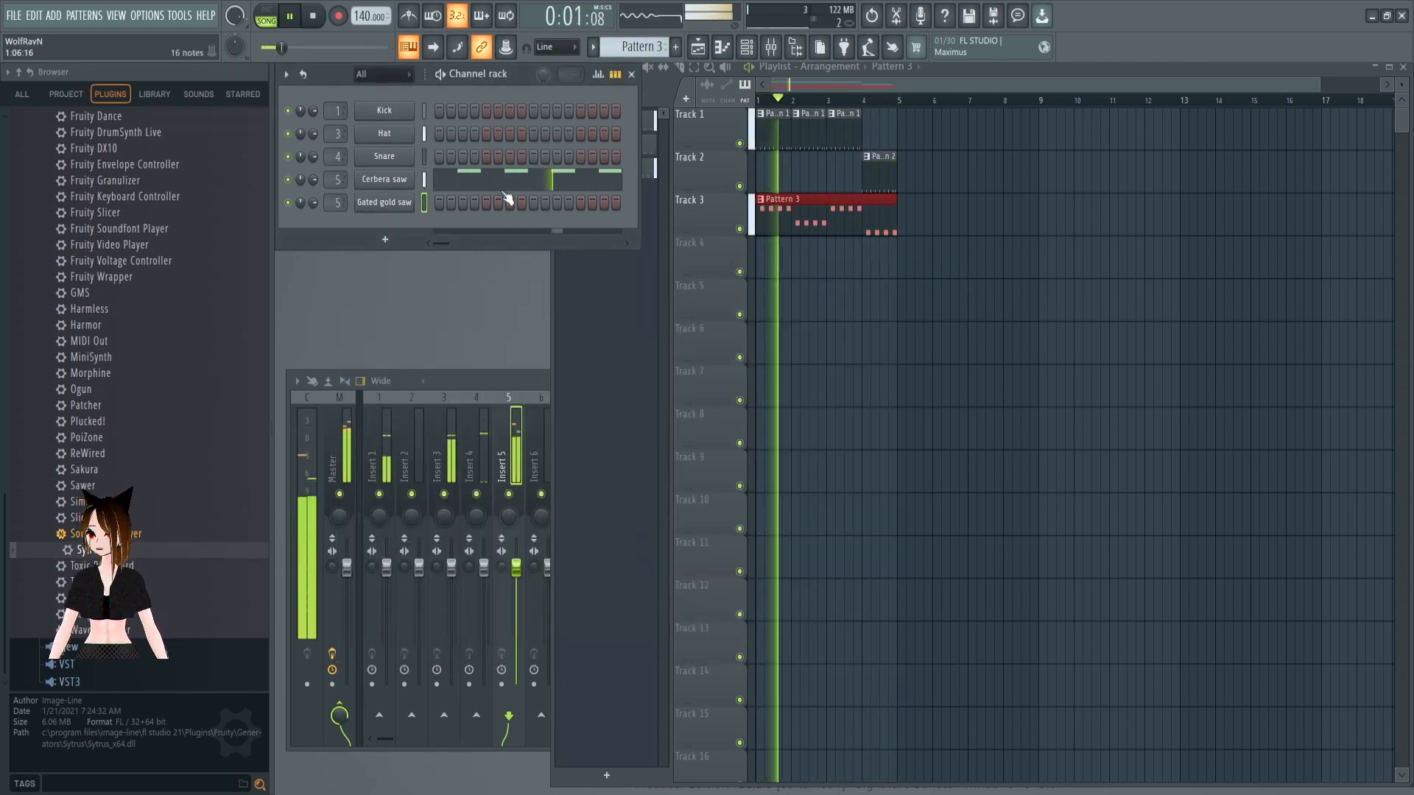
Switch to the empty Pattern 4 and open the piano roll of the Gated gold saw channel
click(449, 179)
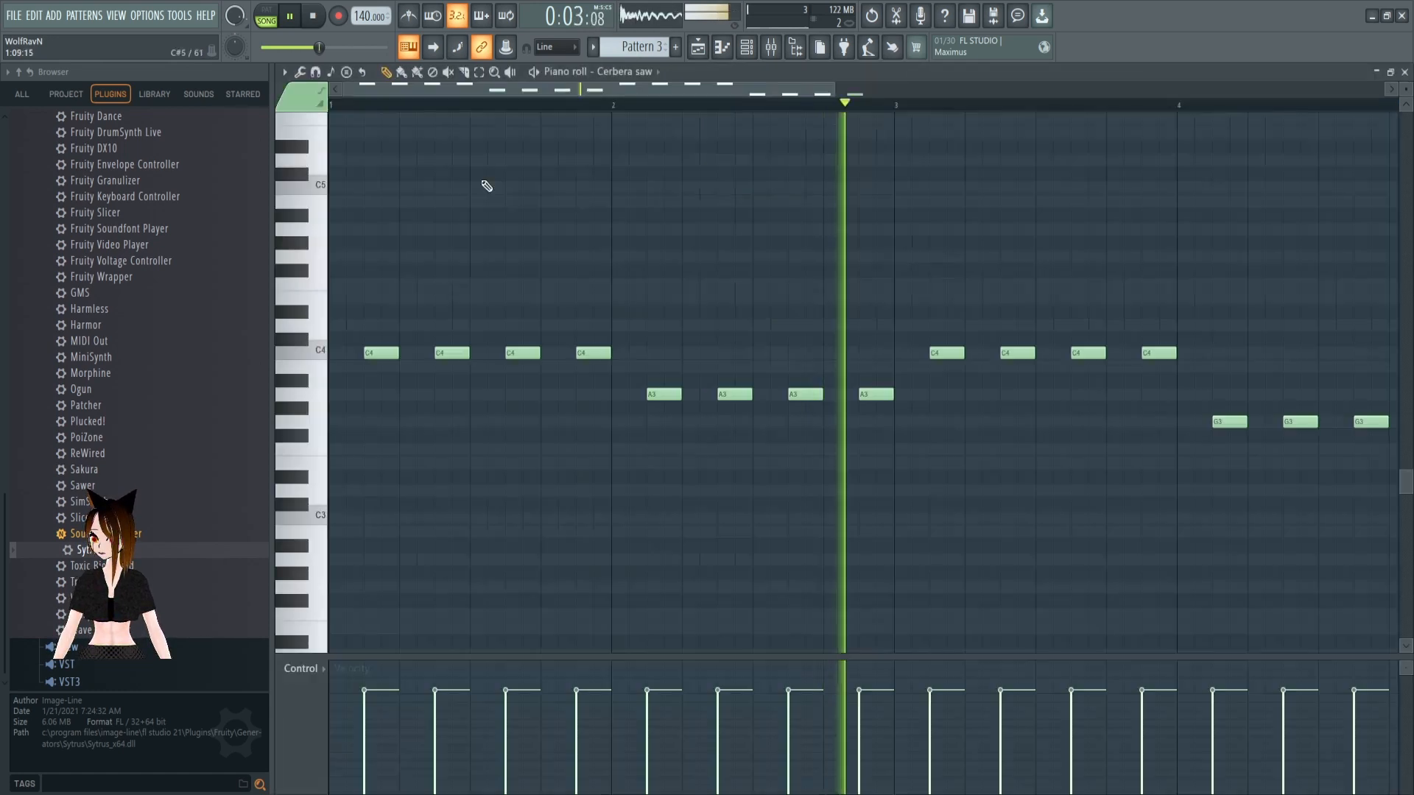
click(1405, 72)
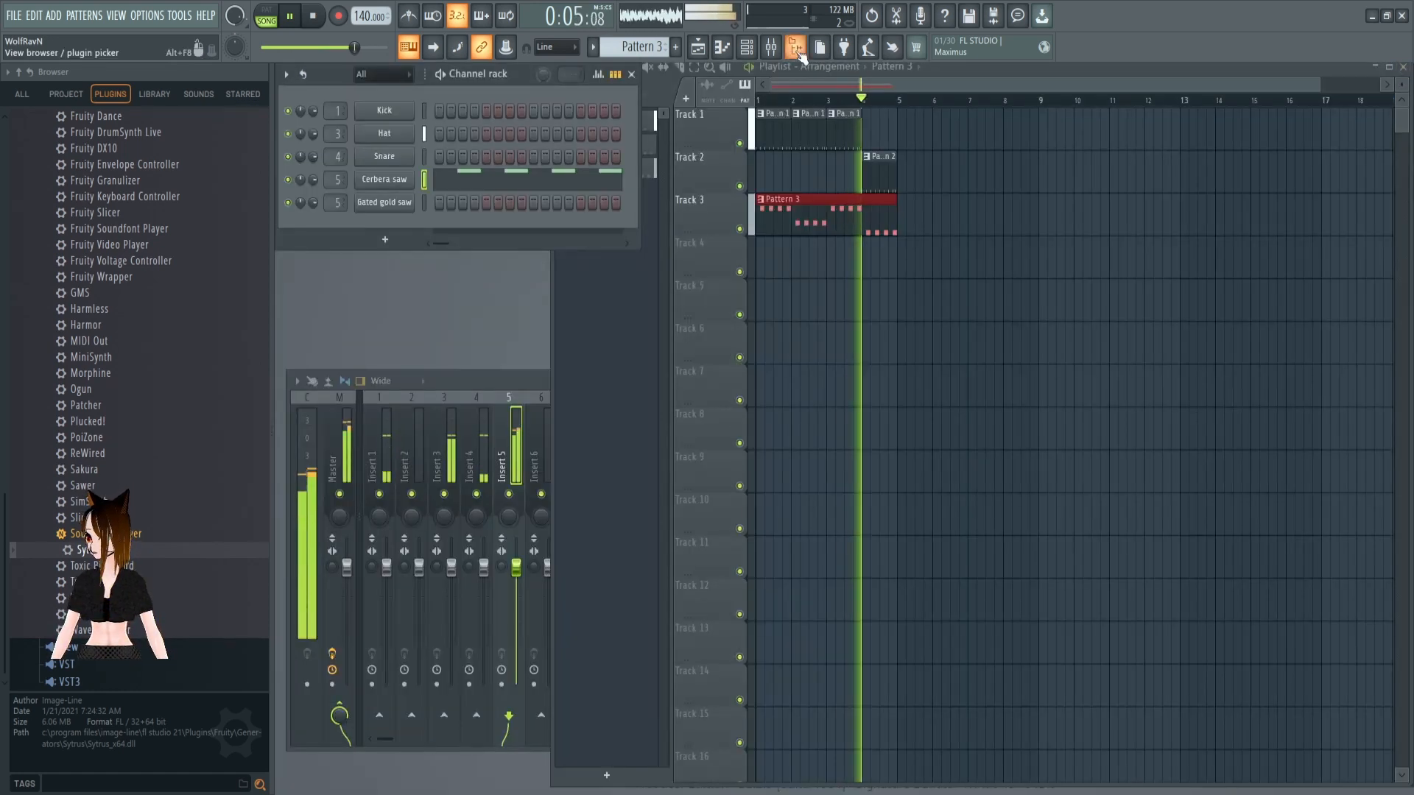
scroll(635, 47, down, 1)
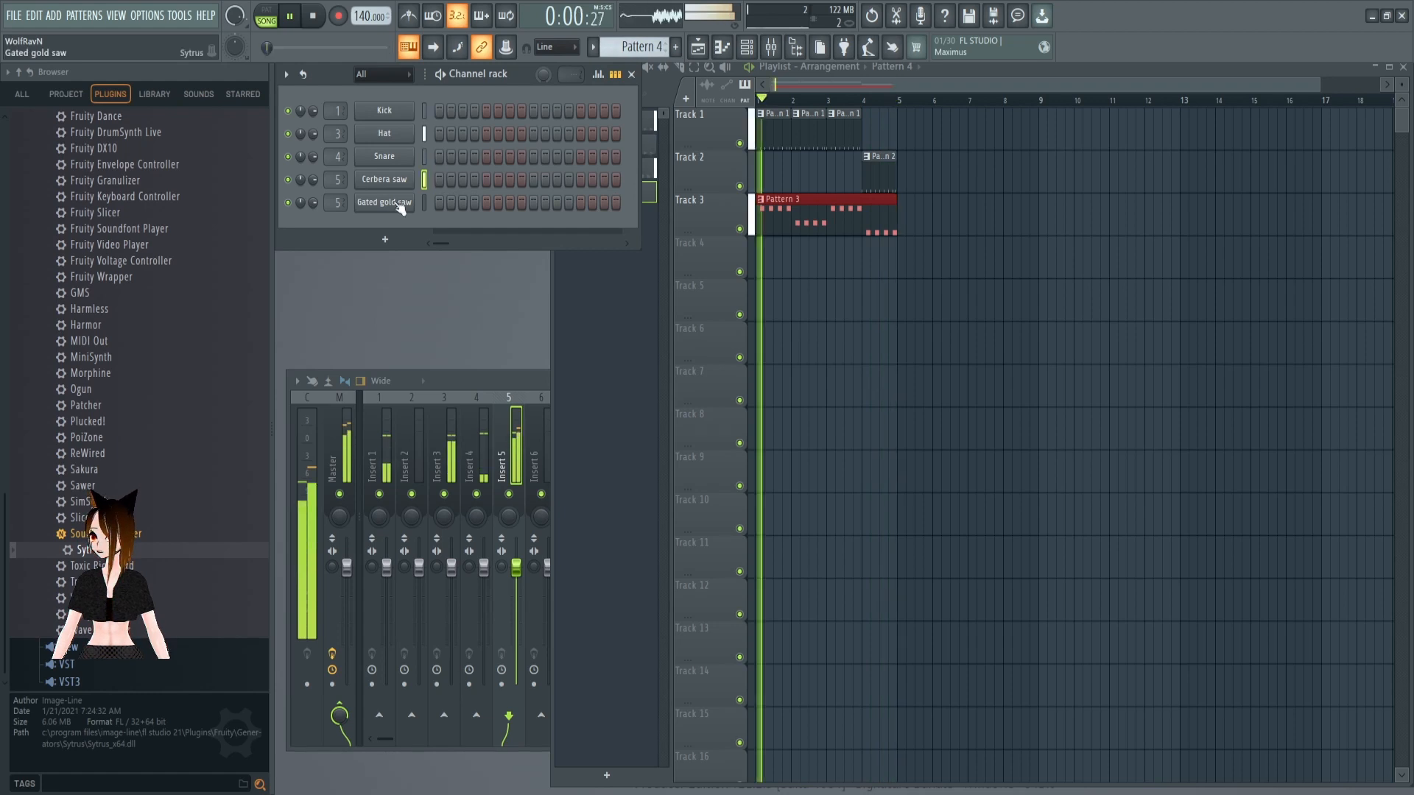
click(396, 207)
click(722, 48)
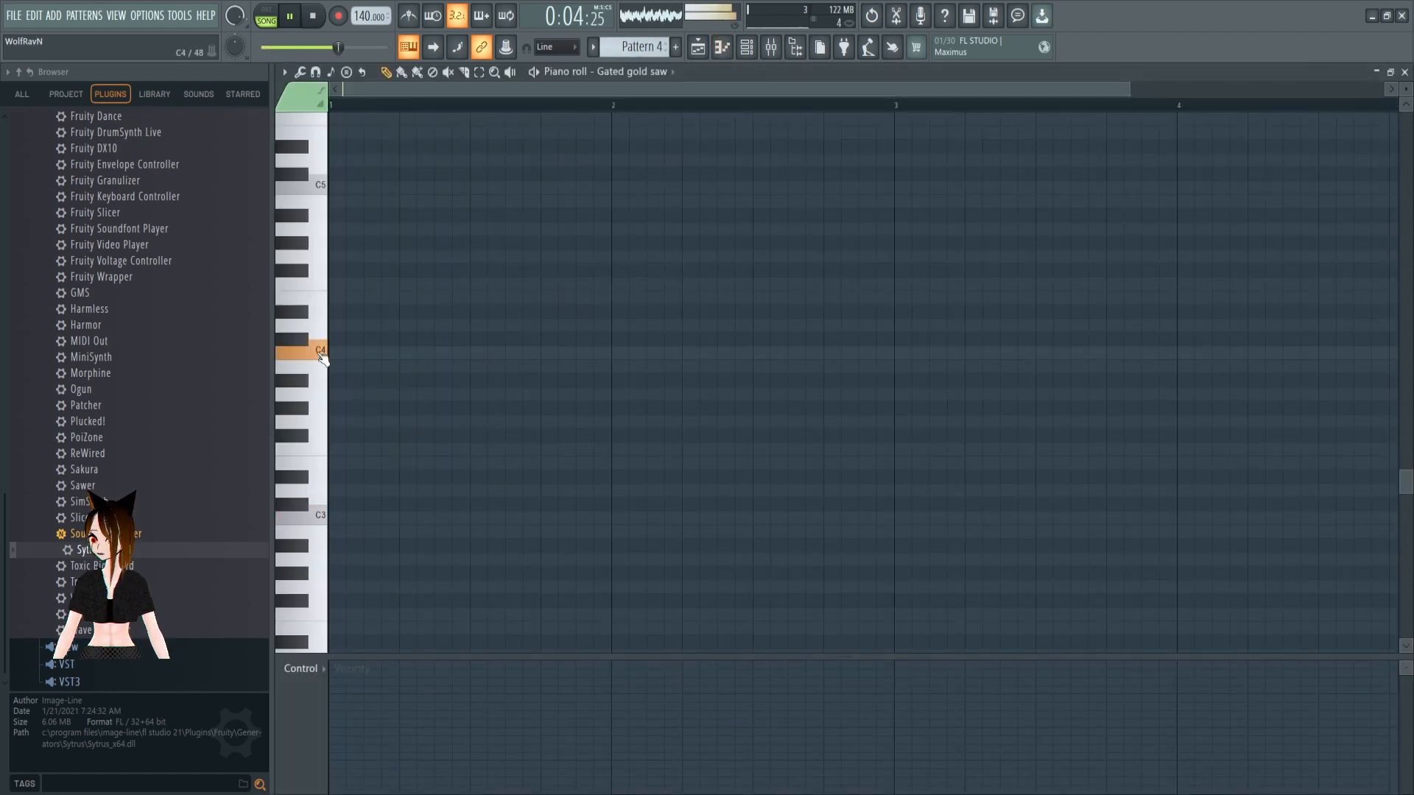
Build a one-bar chord of C4, E4 and G4 in bar 1 of Pattern 4
scroll(325, 361, up, 3)
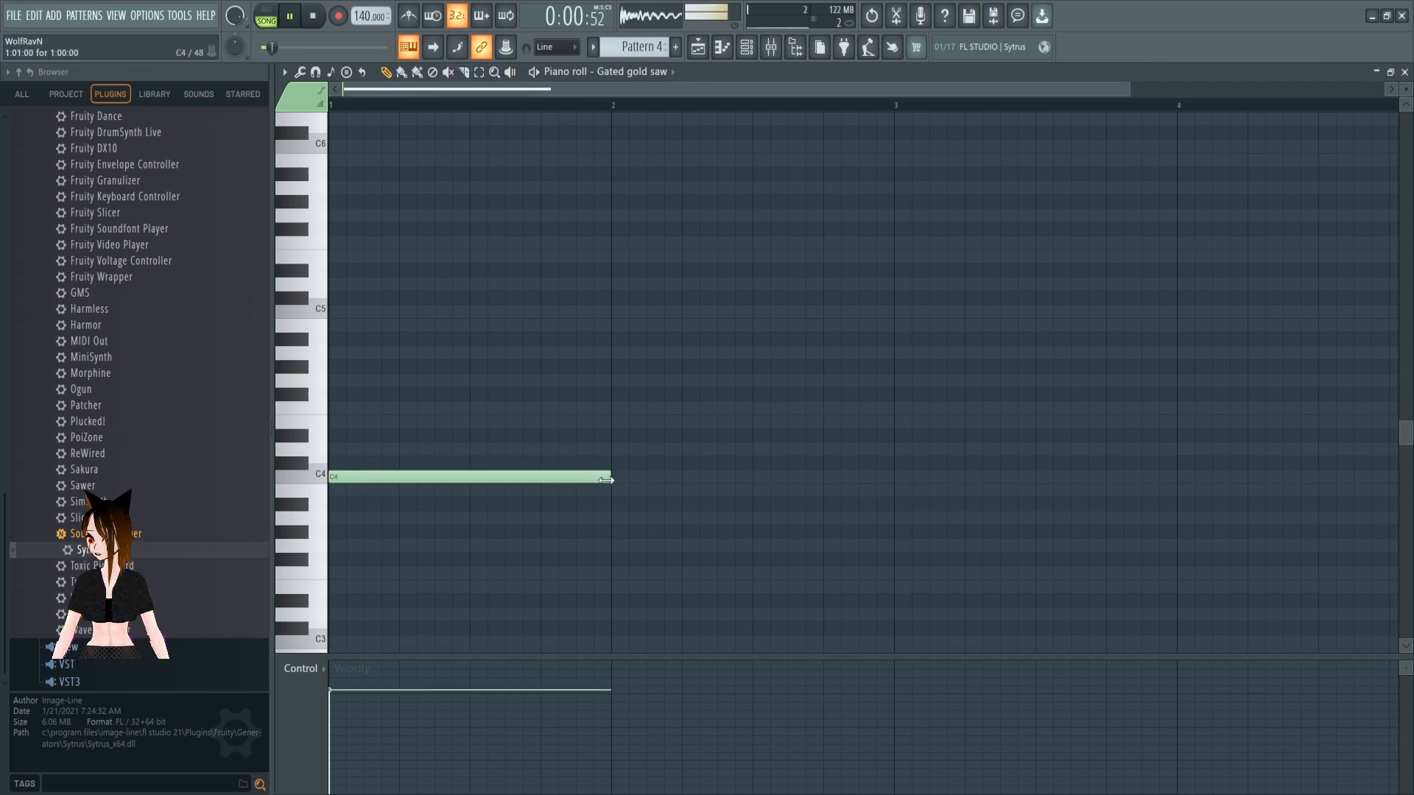
click(341, 450)
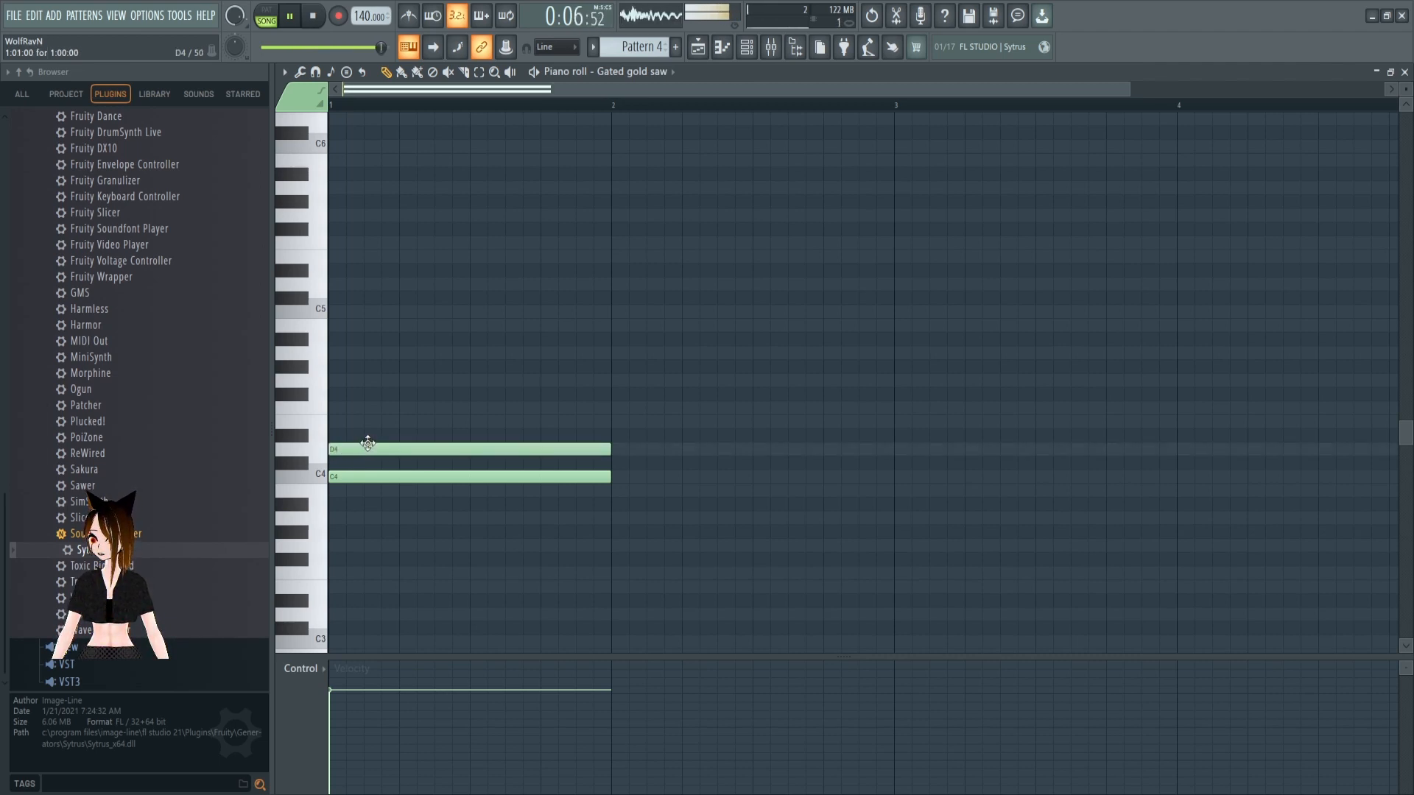
drag(368, 444, 370, 418)
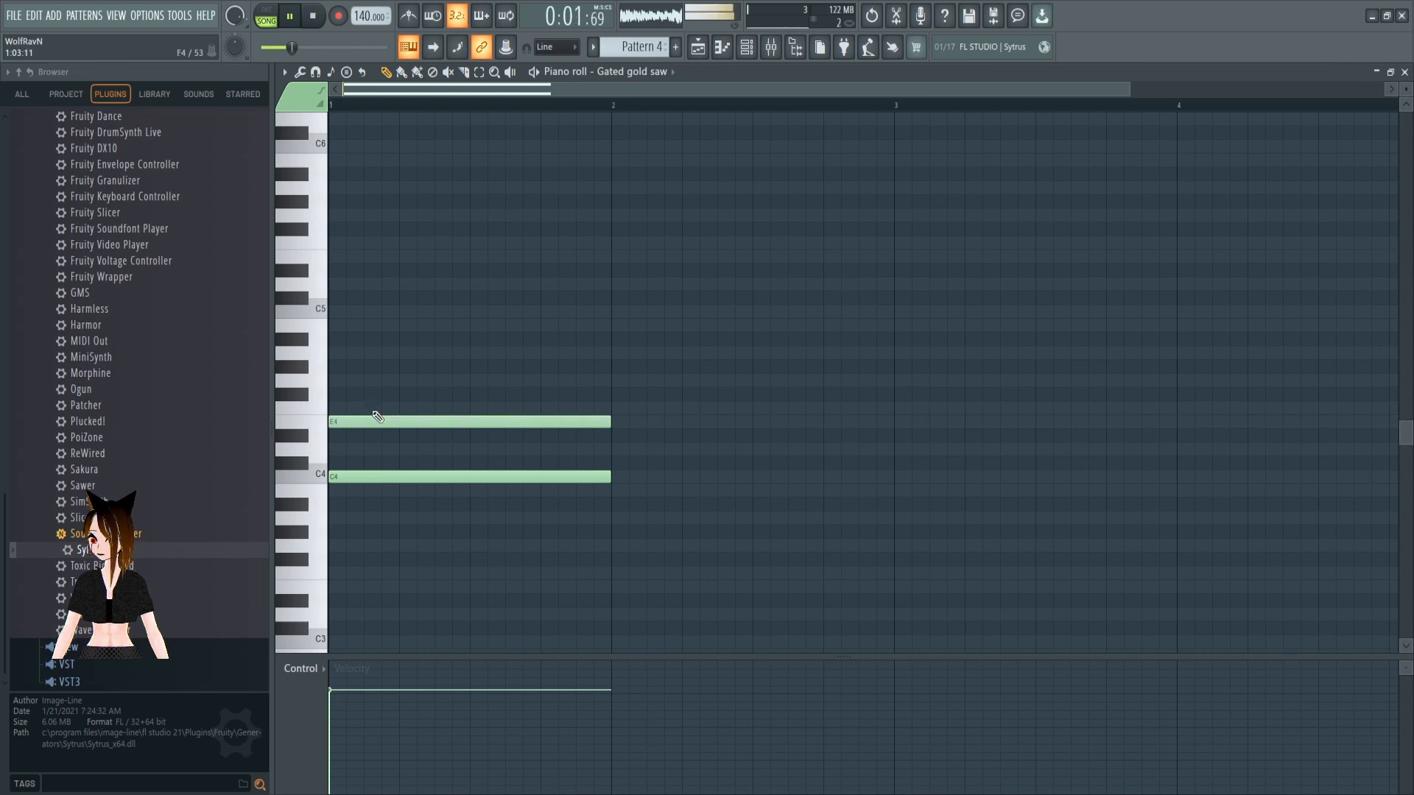
click(341, 381)
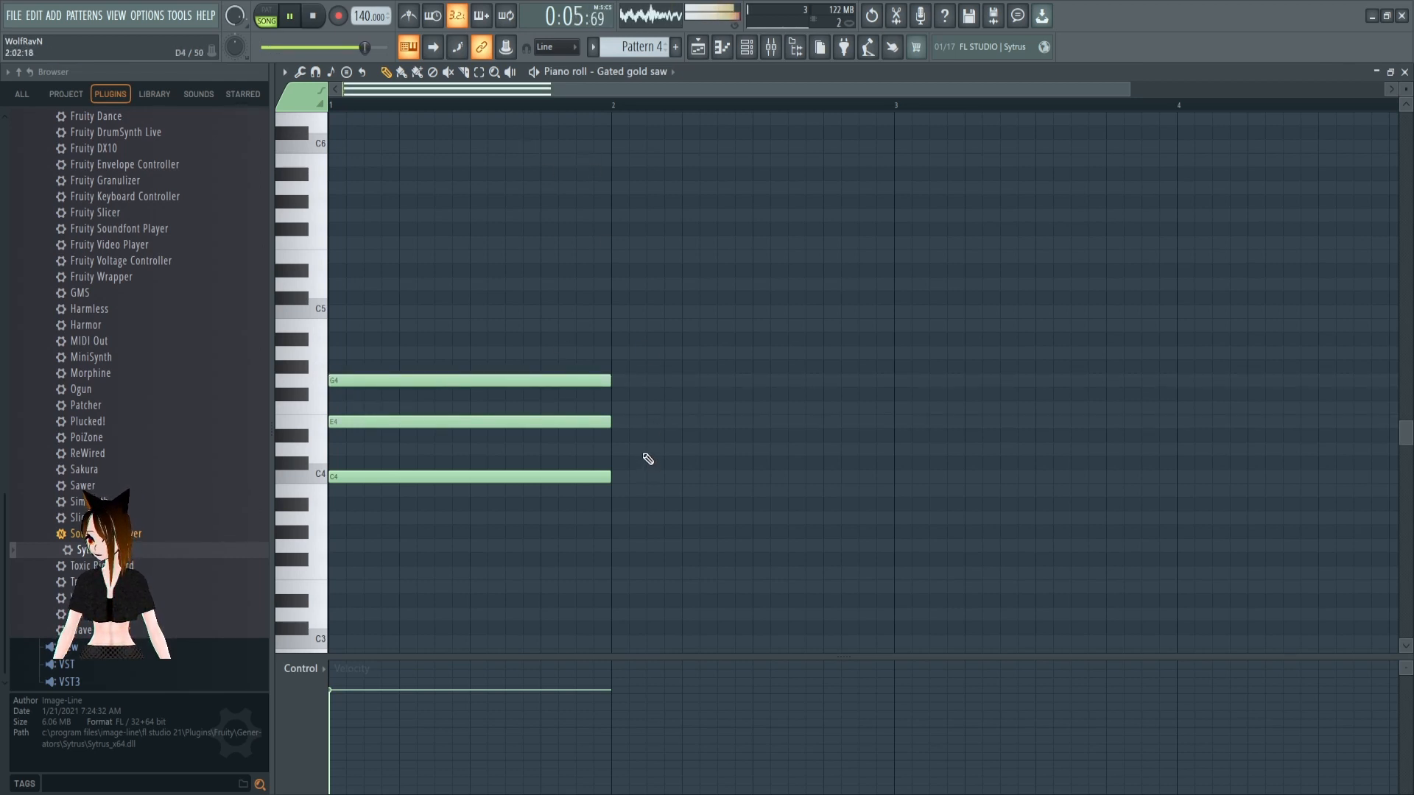
Add one-bar chords of A3, C4 and E4 in bar 2 and C4, E4 and G4 in bar 3
click(622, 519)
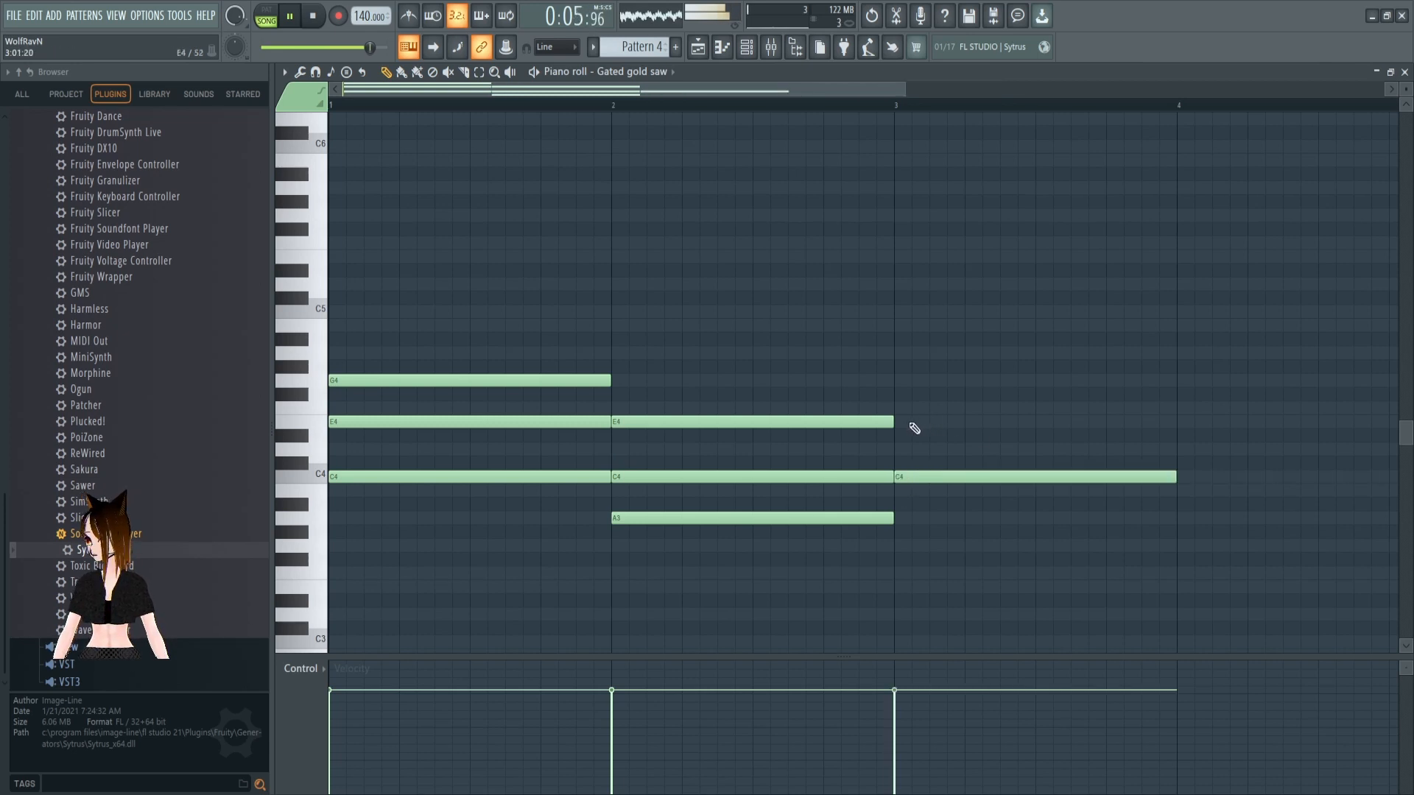
click(913, 382)
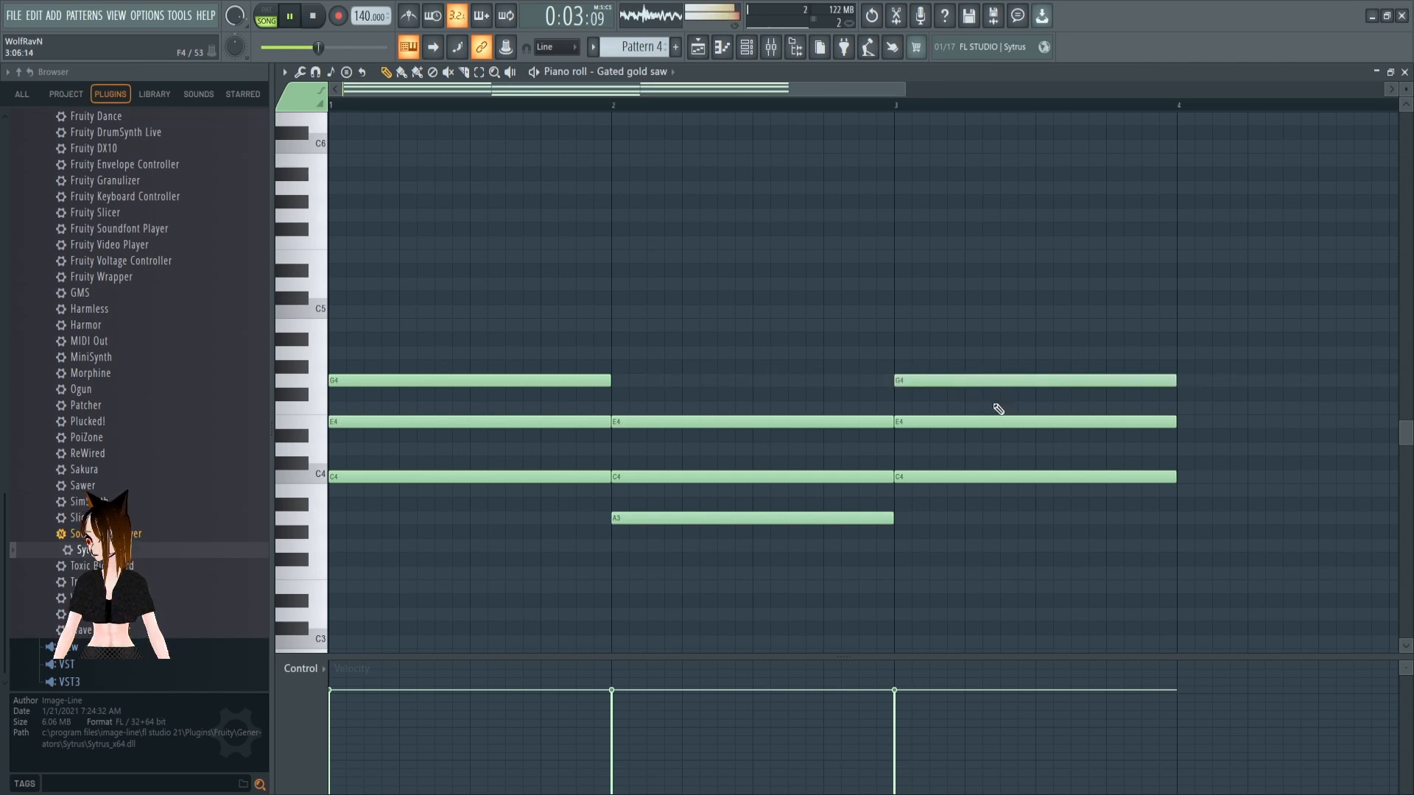
Add a one-bar chord of G3, C4 and E4 in bar 4 and close the piano roll
click(1197, 548)
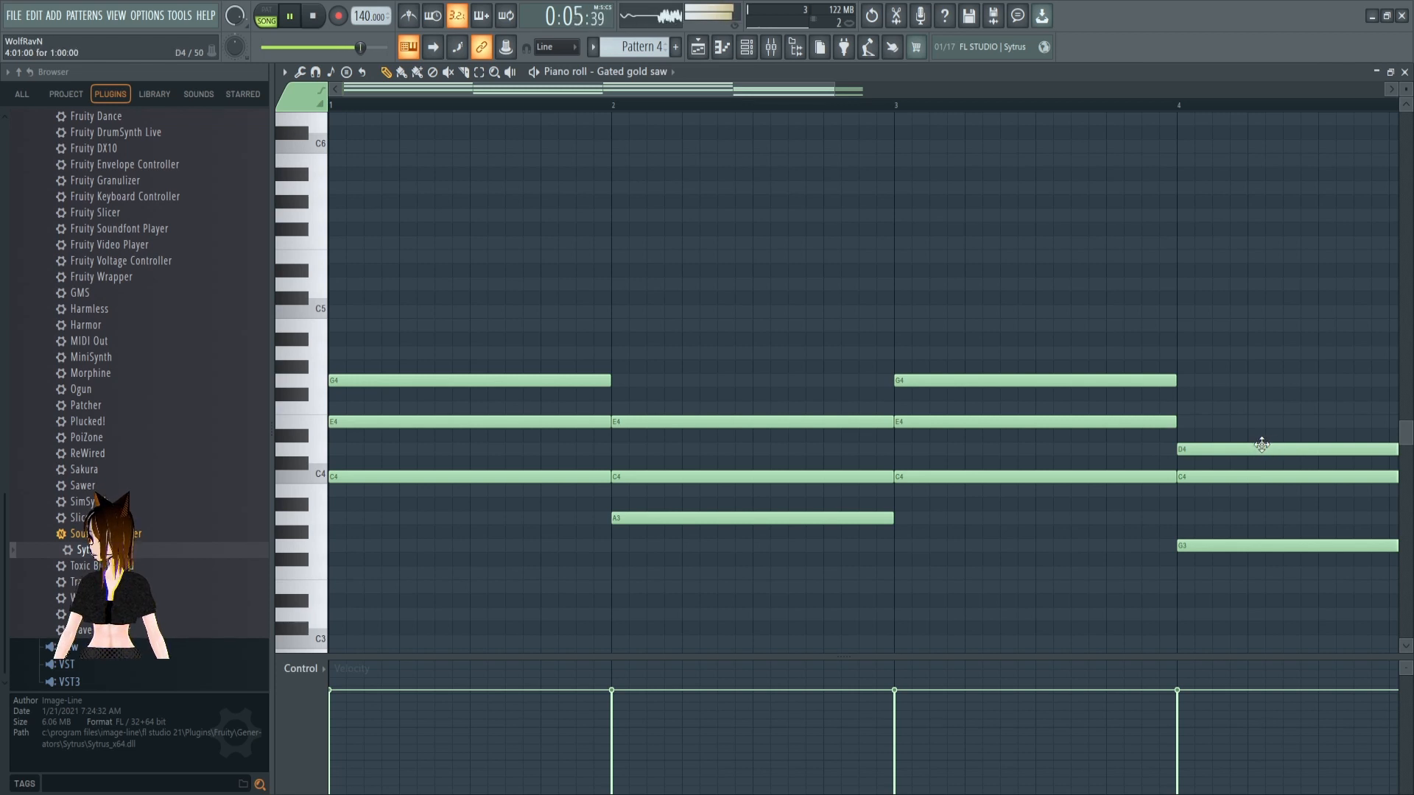
drag(1262, 445, 1264, 420)
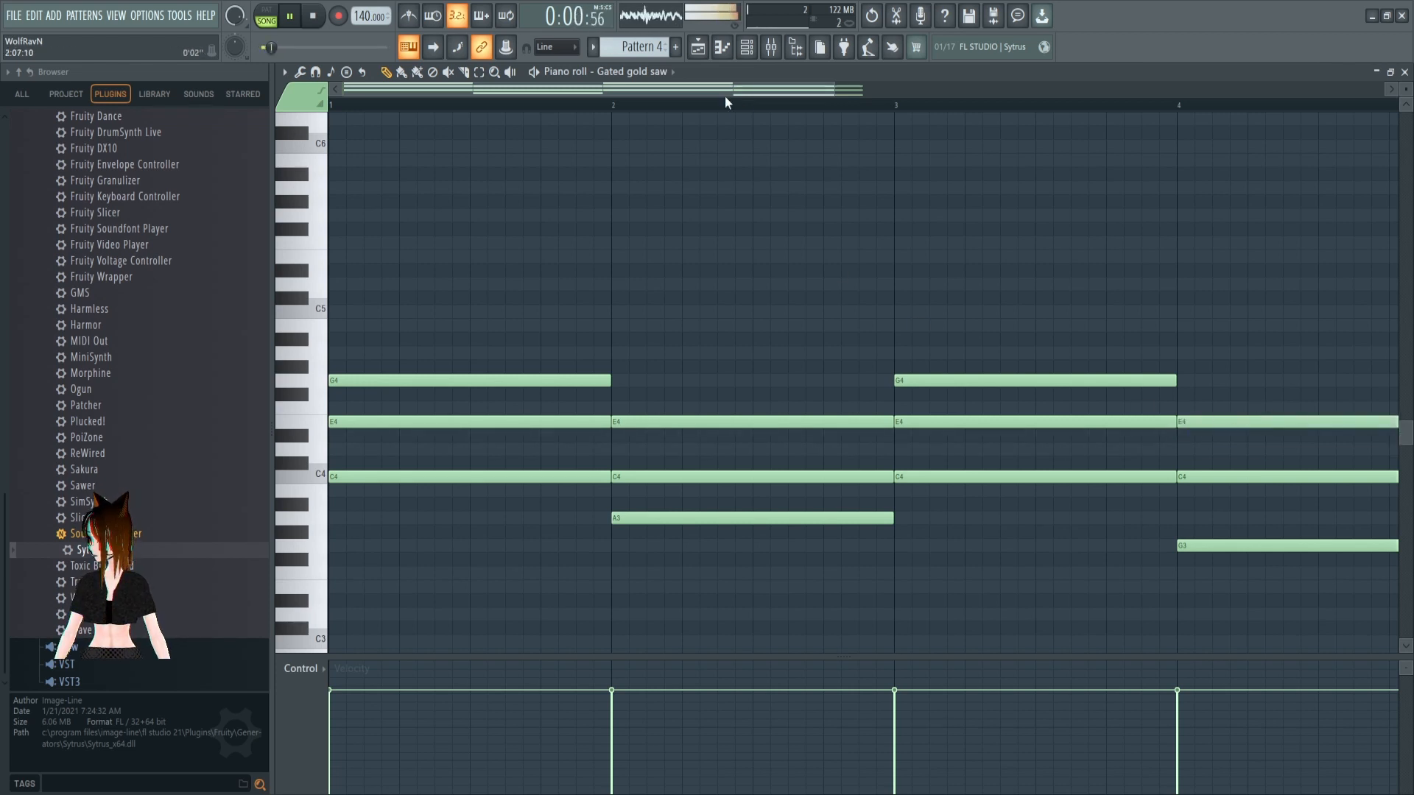
click(1405, 72)
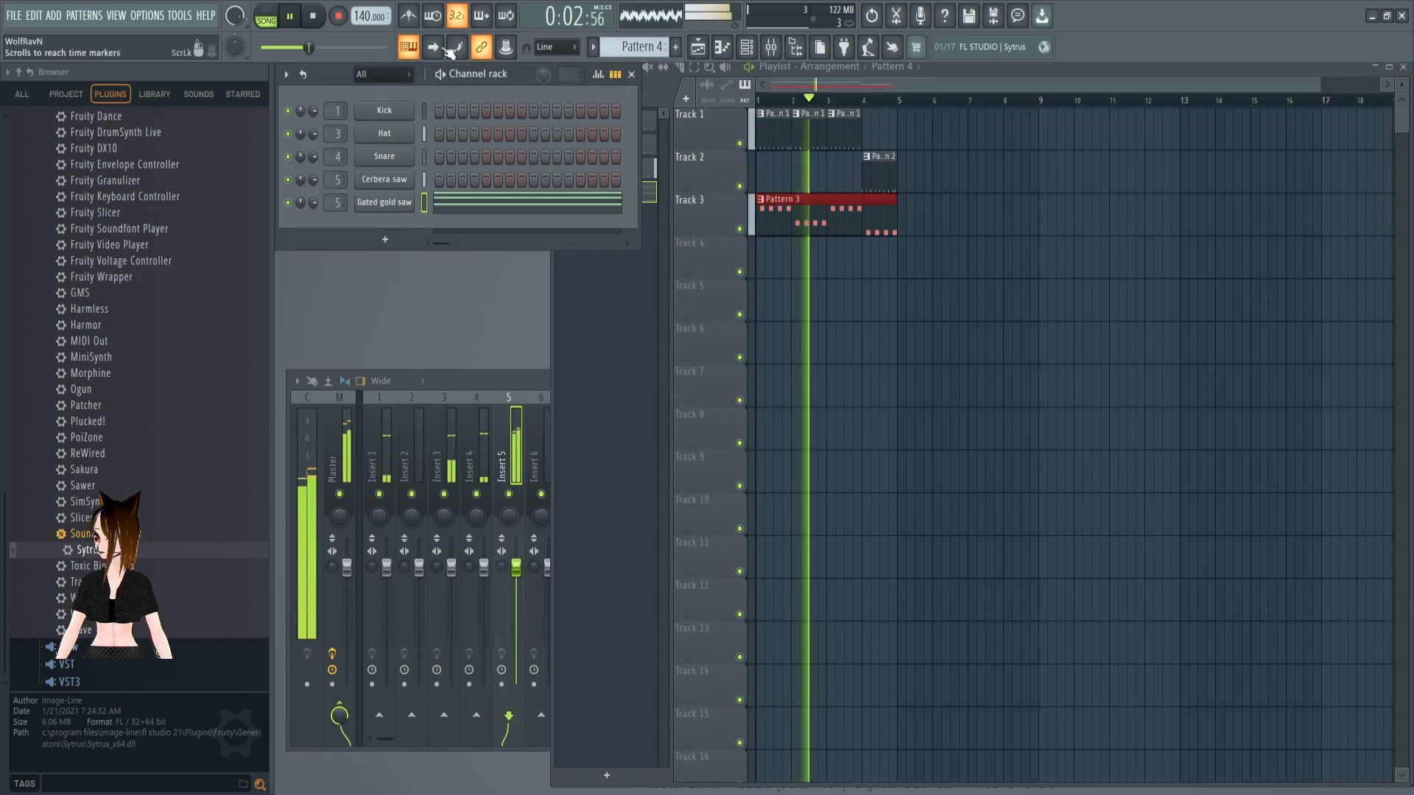
Audition Pattern 4 in pattern mode, return to song mode and place it on Track 4 at bar 1
click(265, 15)
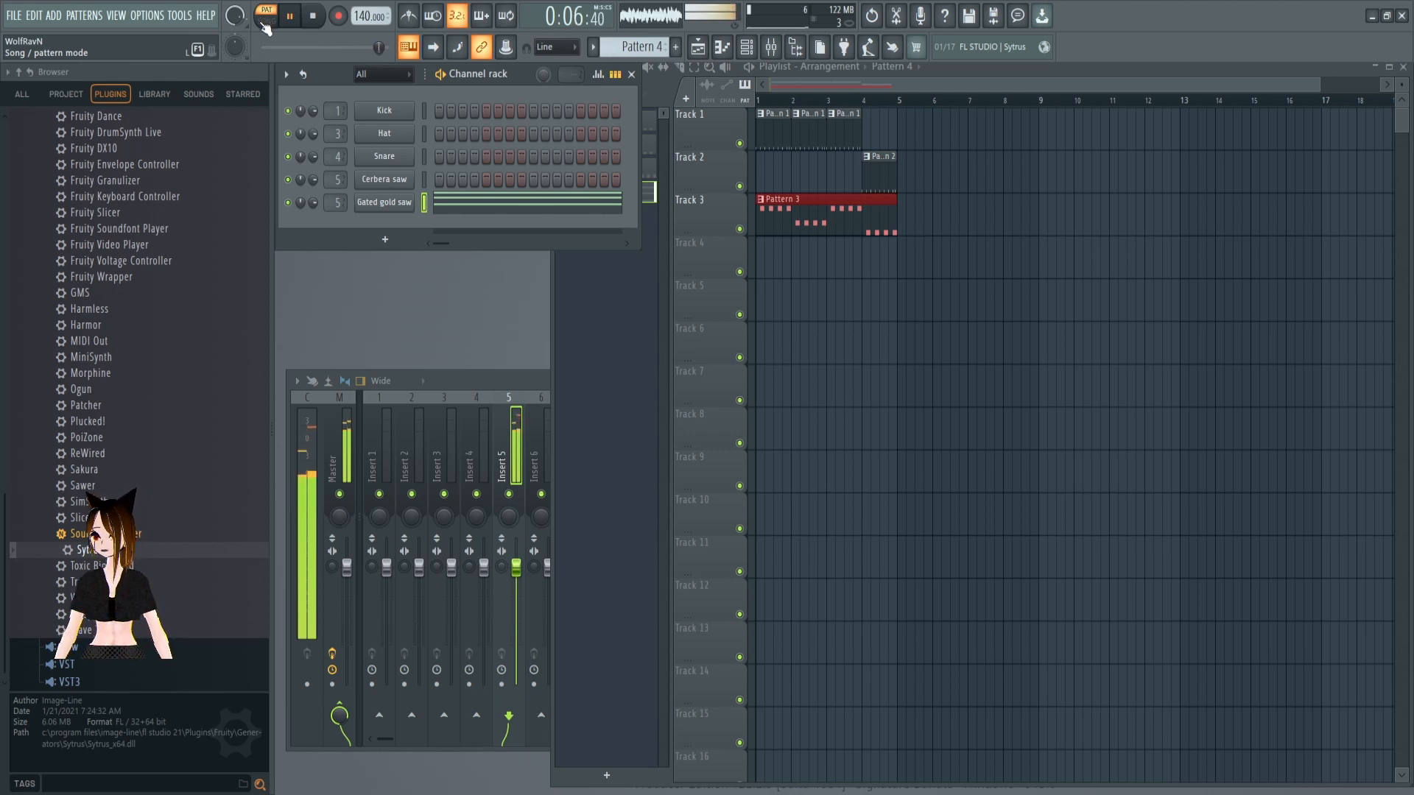
click(265, 28)
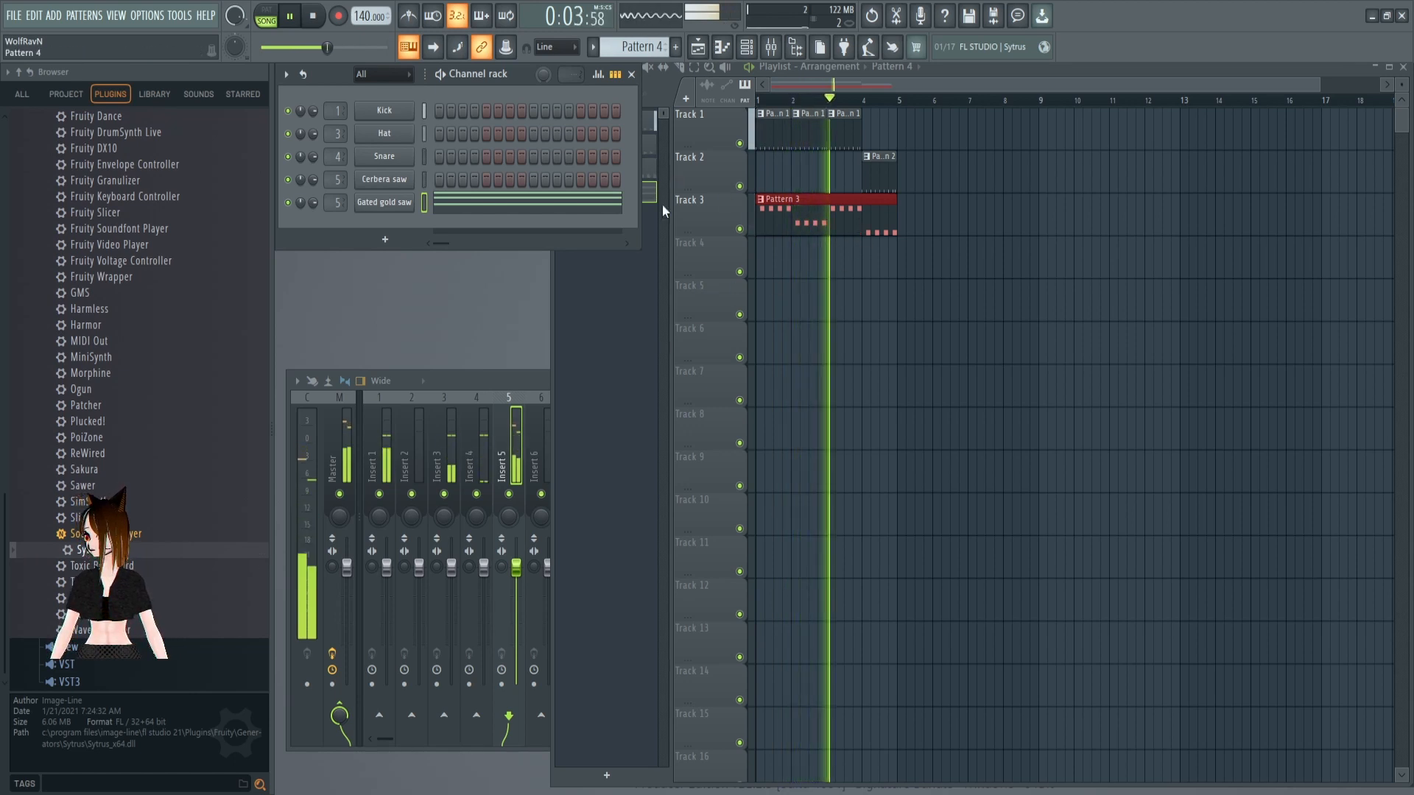
click(764, 264)
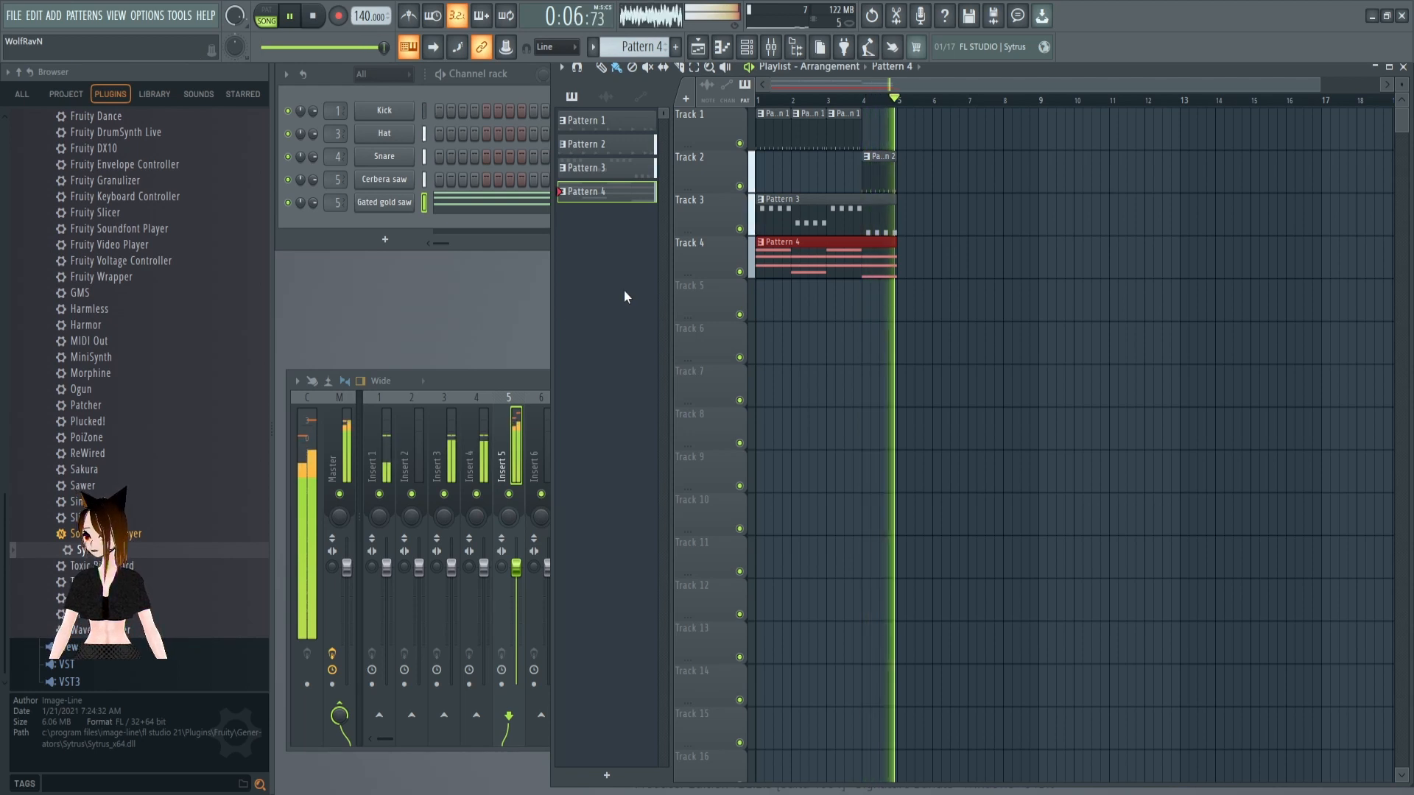
Lower the volume fader of mixer track Insert 5
click(510, 387)
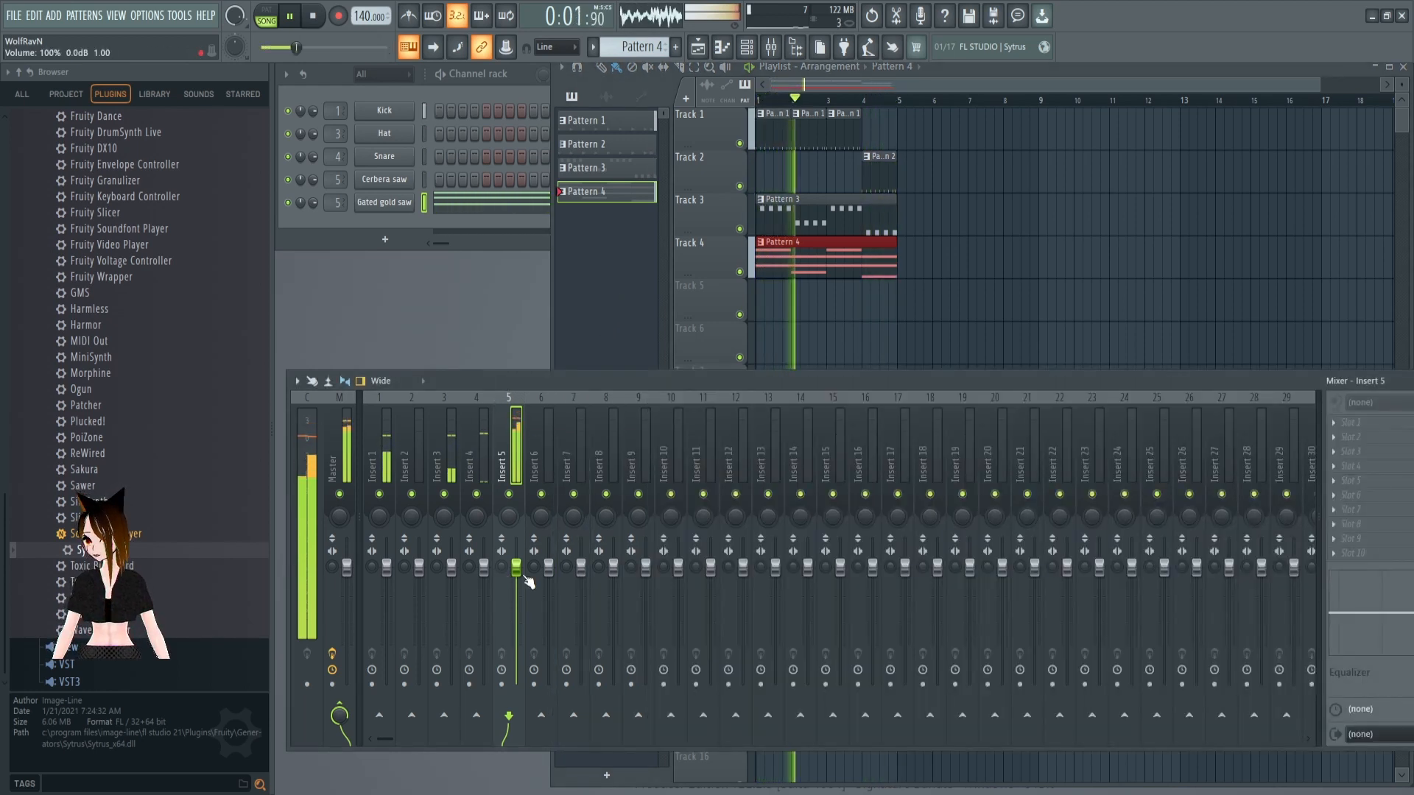
scroll(528, 582, down, 5)
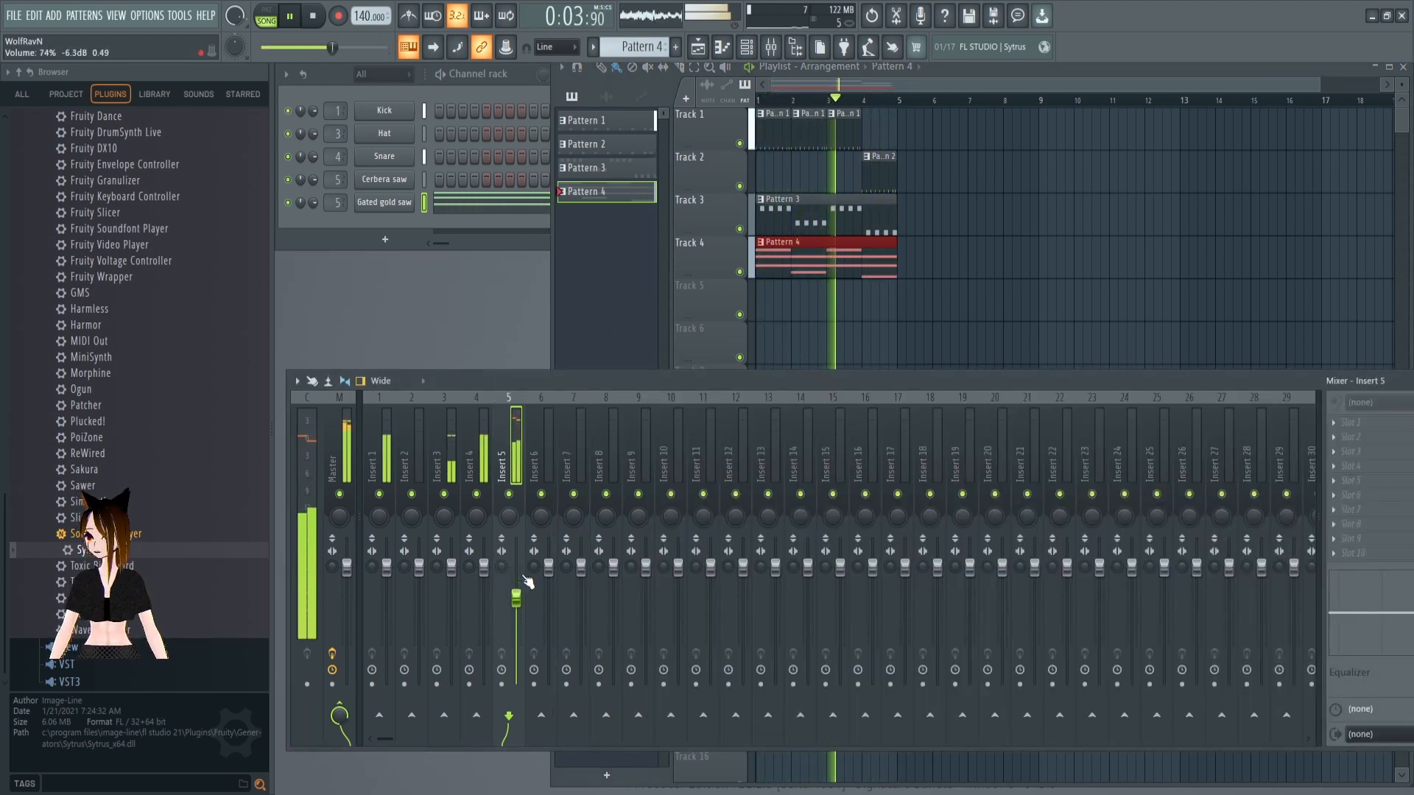
scroll(529, 582, down, 3)
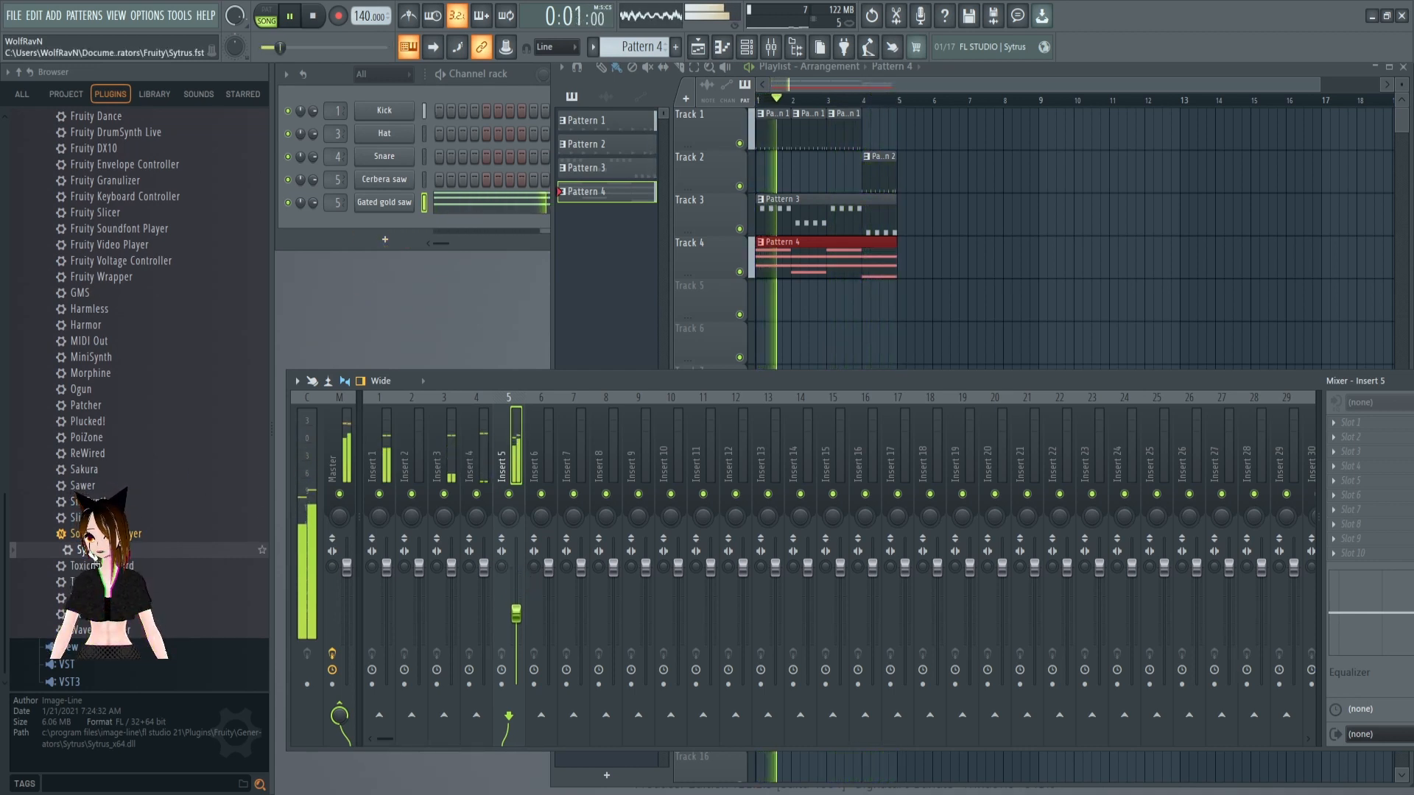
Add another Sytrus channel to the channel rack and lower the volume faders of mixer tracks Insert 5 and Insert 4
drag(83, 550, 372, 218)
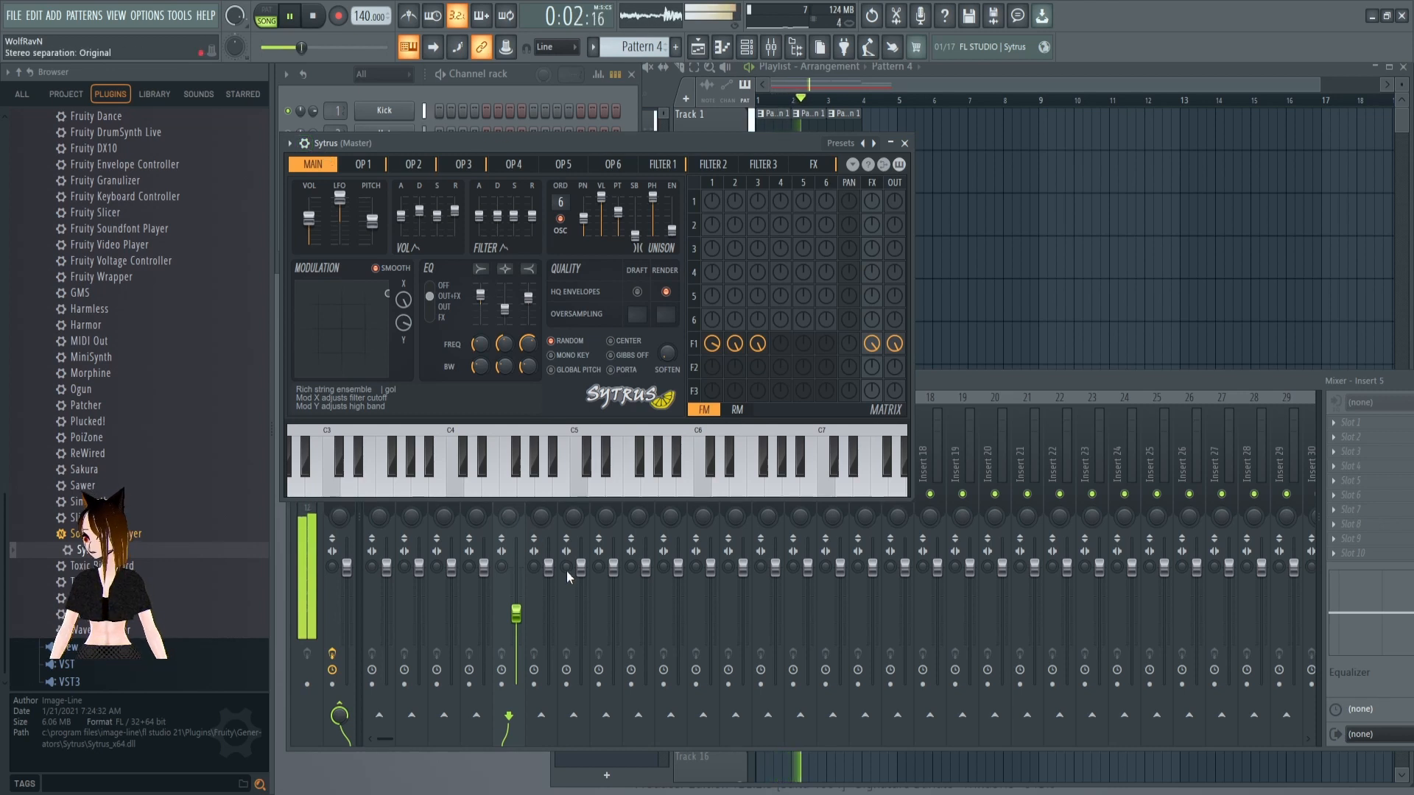
drag(516, 606, 515, 618)
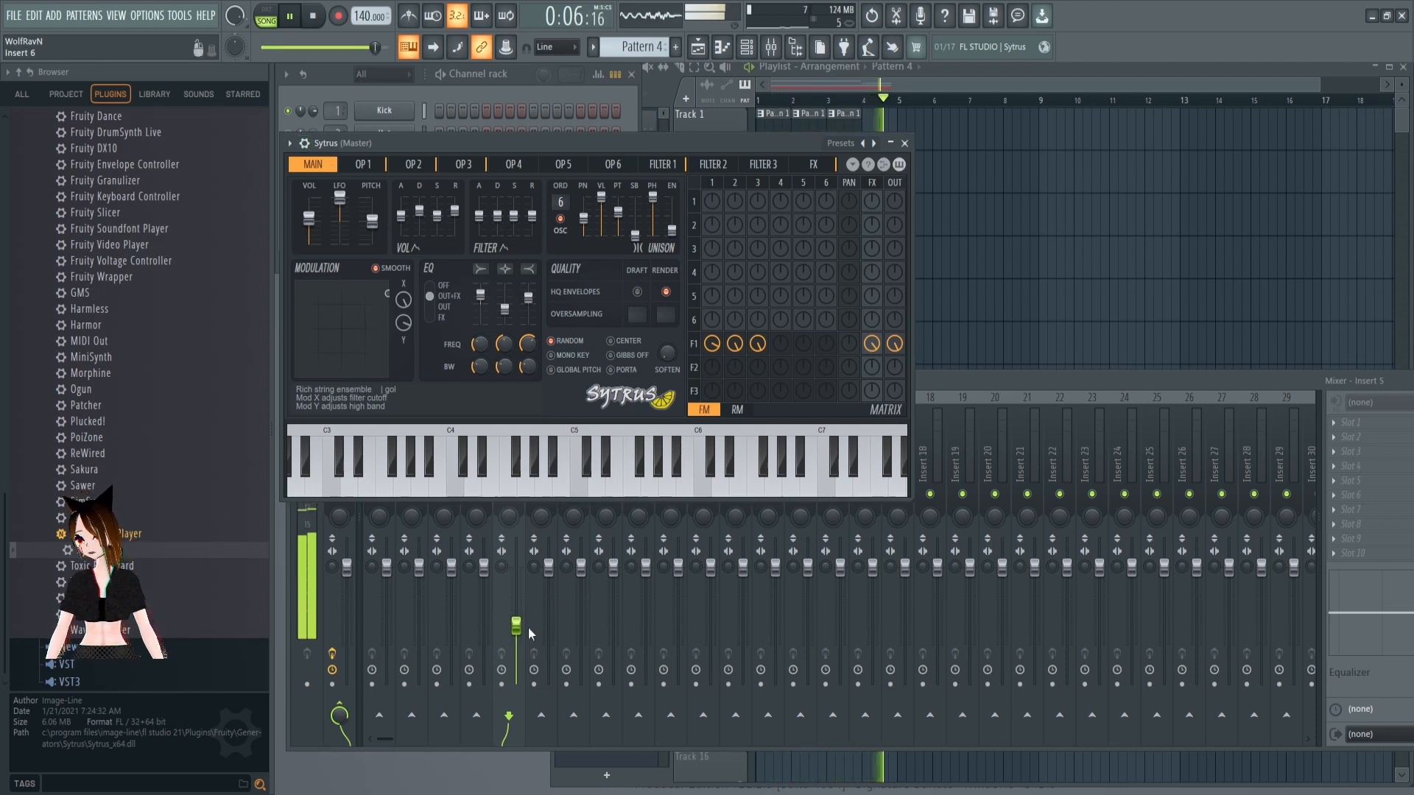
drag(516, 625, 518, 628)
scroll(486, 582, down, 3)
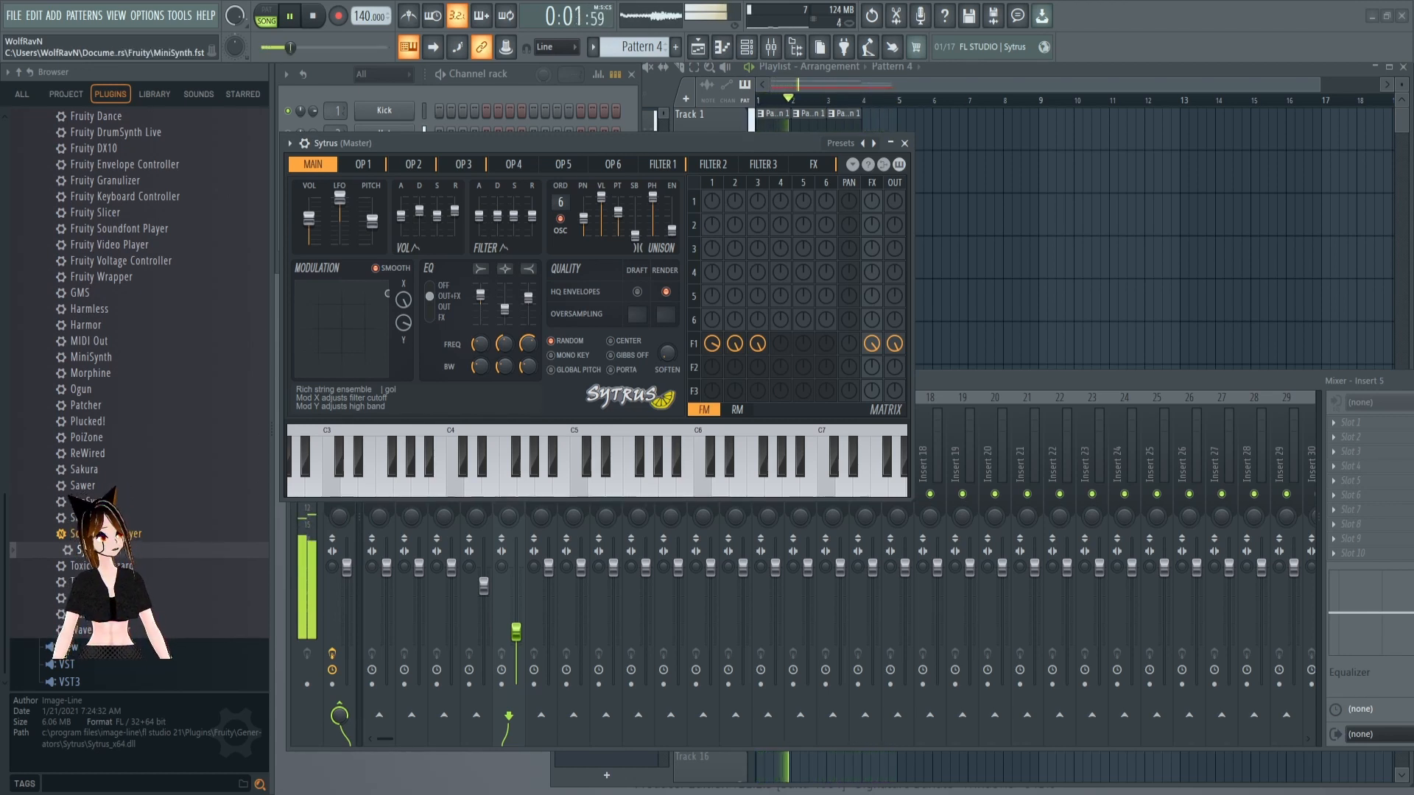
Load the Hypersaw preset in the new Sytrus channel, audition a few notes on its keyboard and close the plugin
click(835, 140)
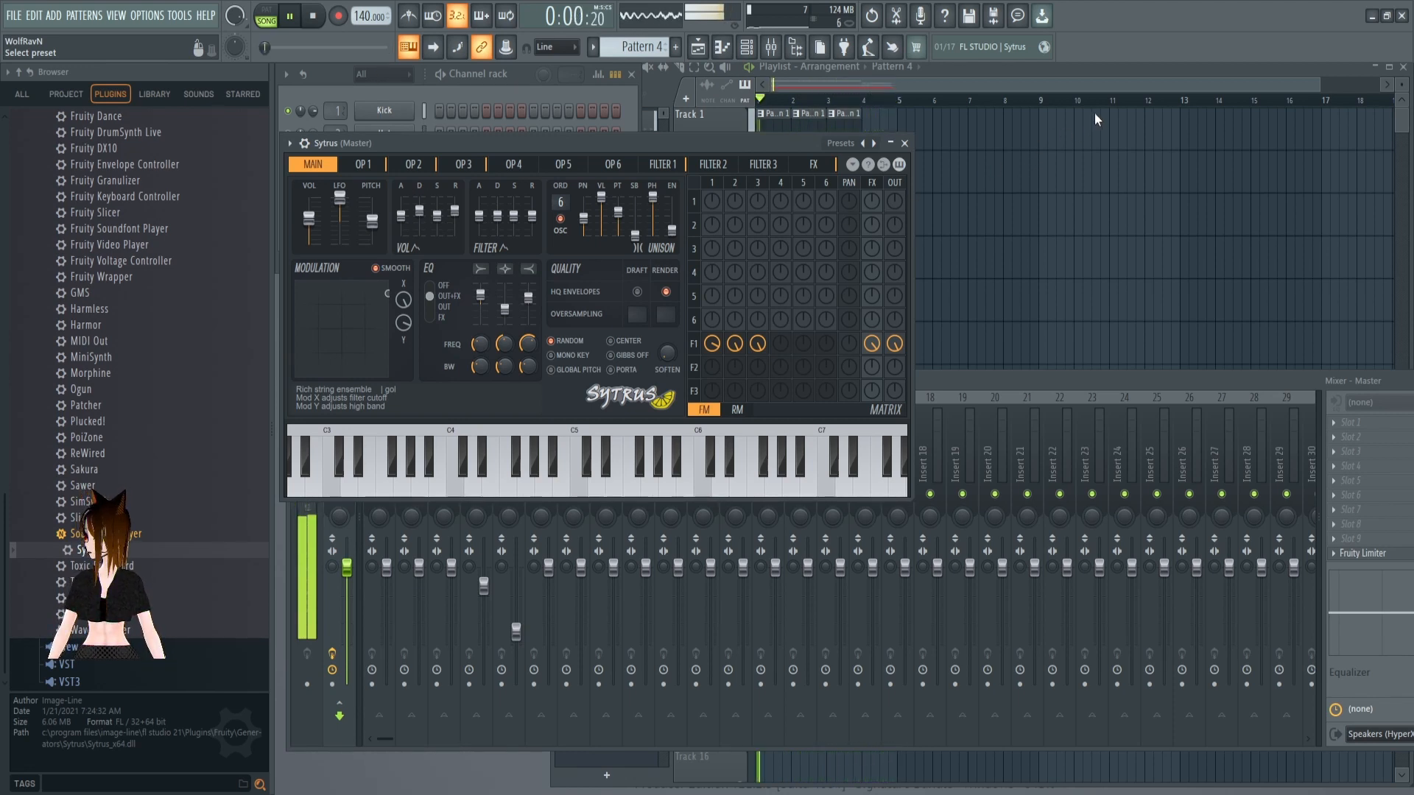
click(874, 143)
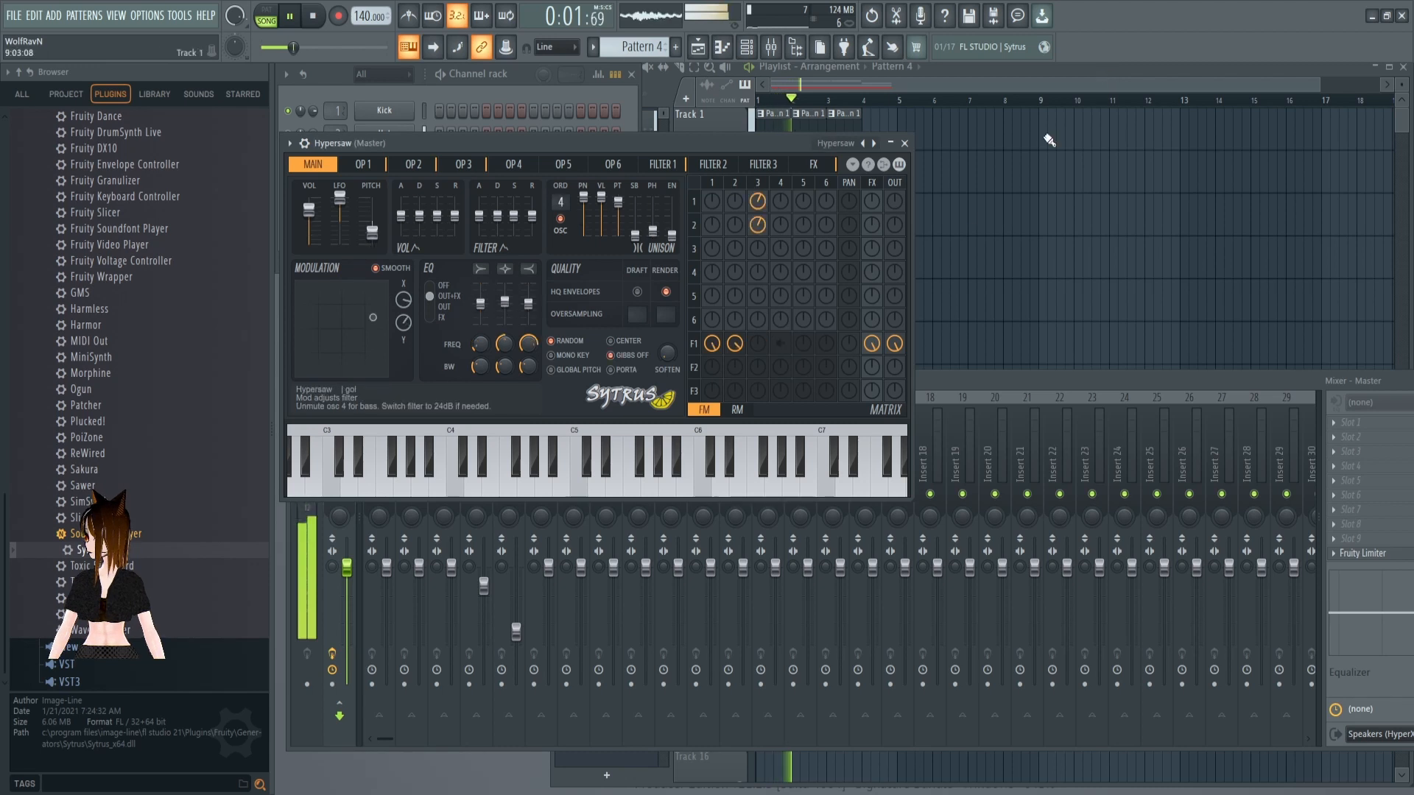
click(597, 479)
click(648, 479)
click(551, 491)
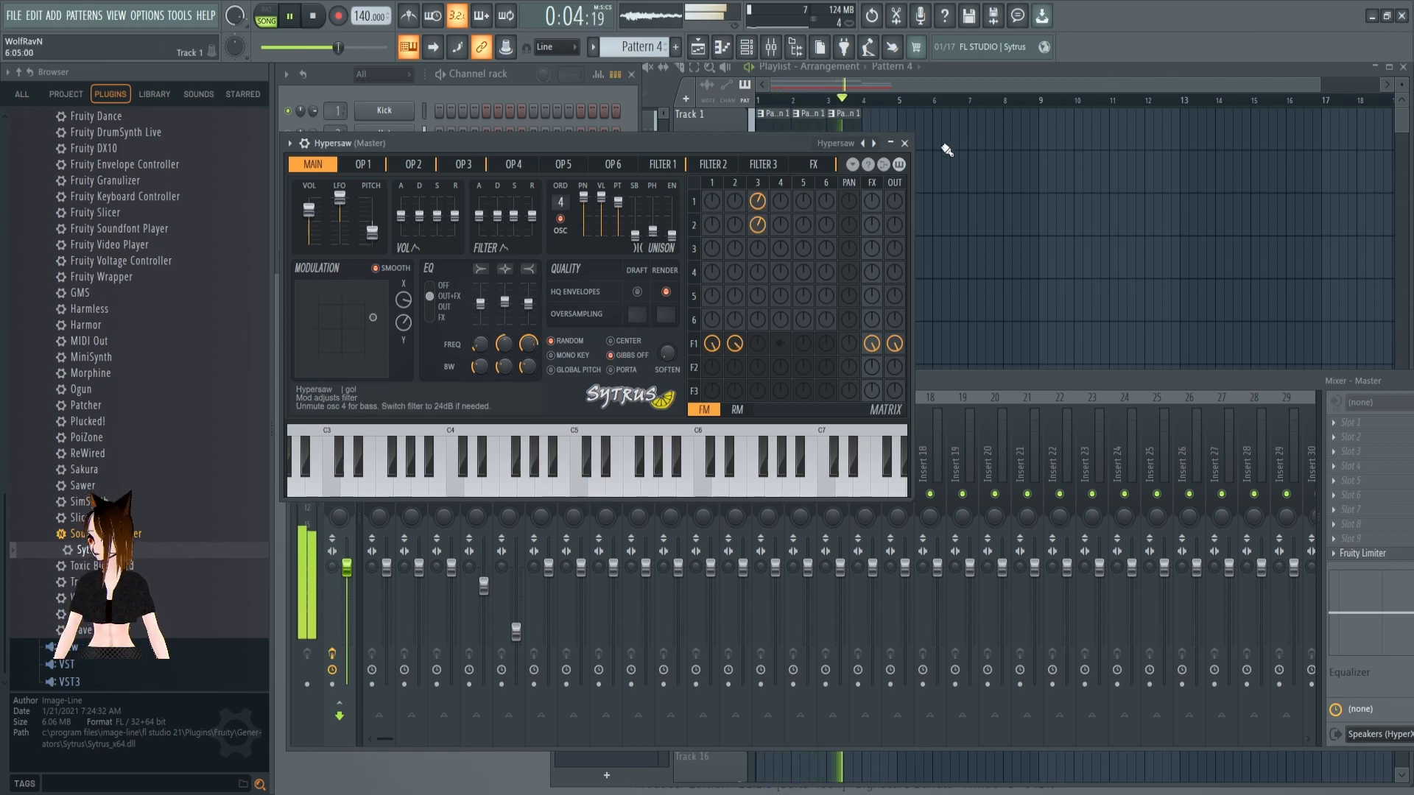
click(905, 143)
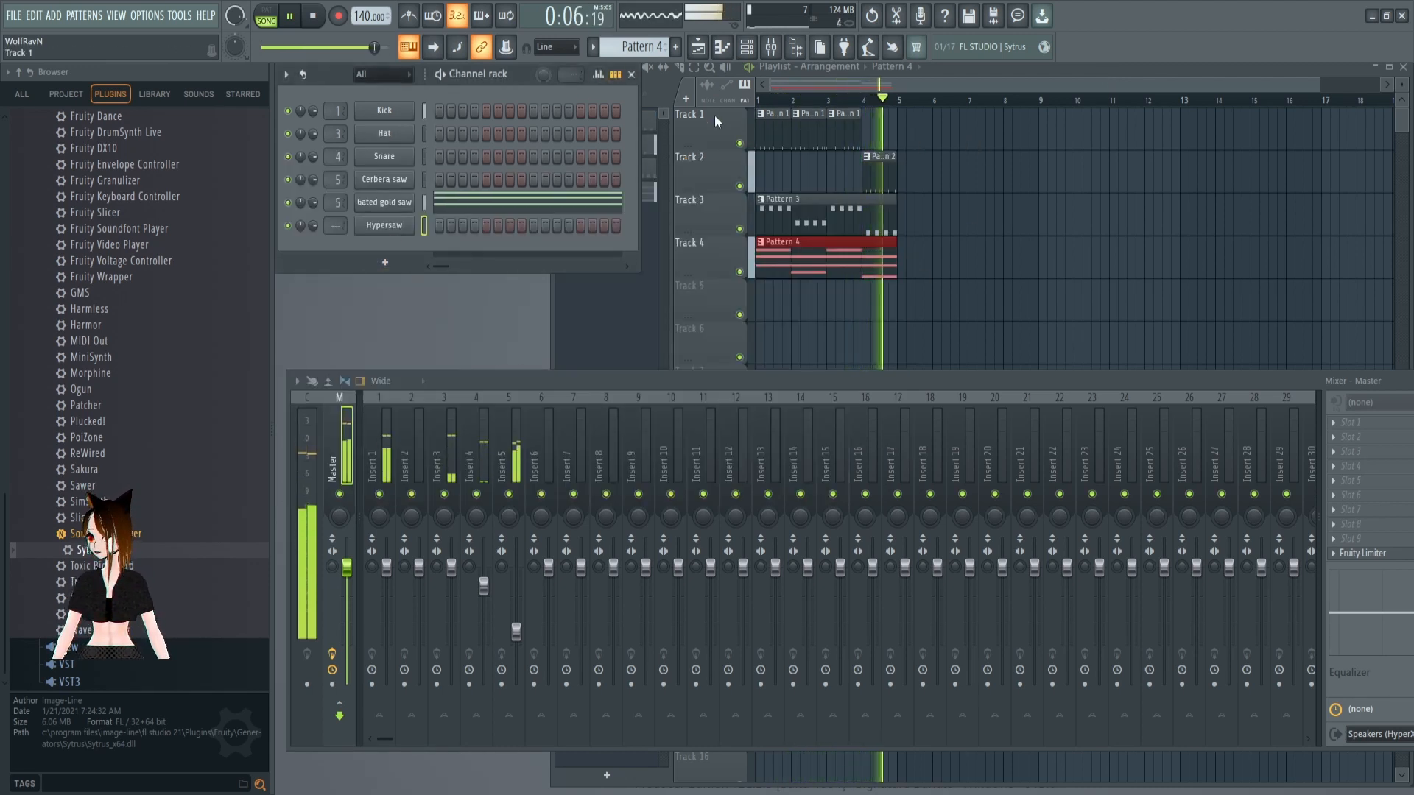
Switch to the empty Pattern 5 and lower the mixer volume faders of Insert 5, Insert 4 and Master
scroll(630, 46, down, 1)
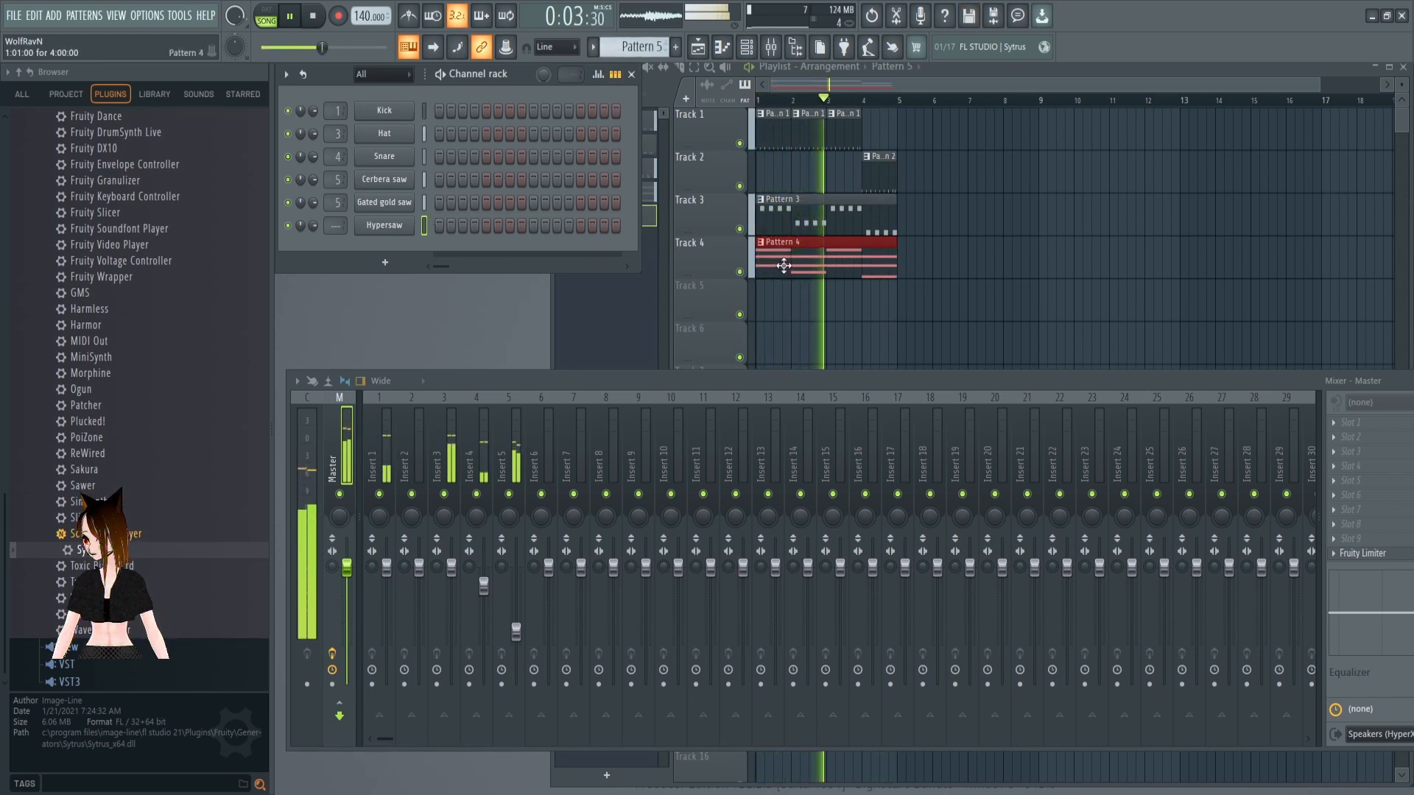
drag(523, 627, 522, 641)
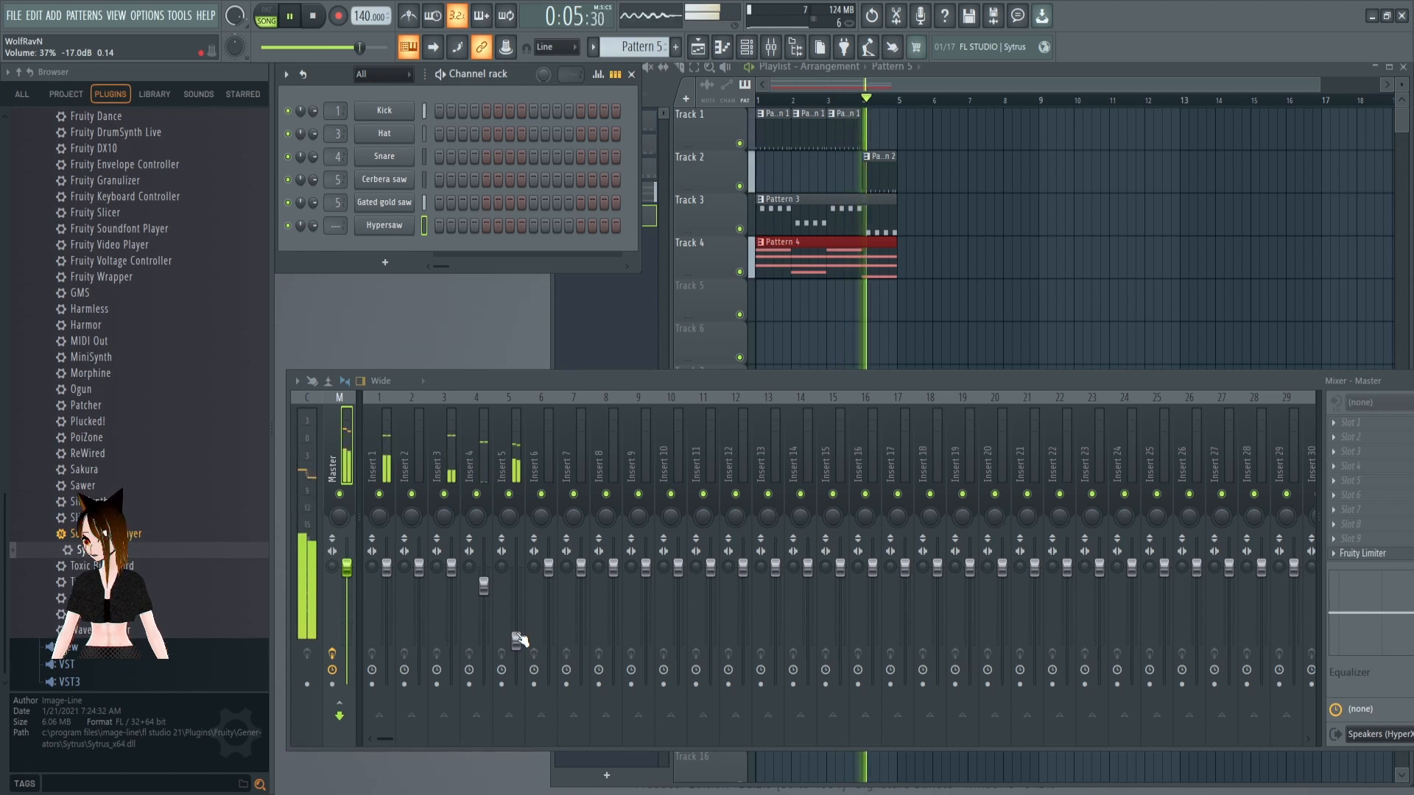
drag(492, 589, 492, 598)
scroll(355, 579, down, 5)
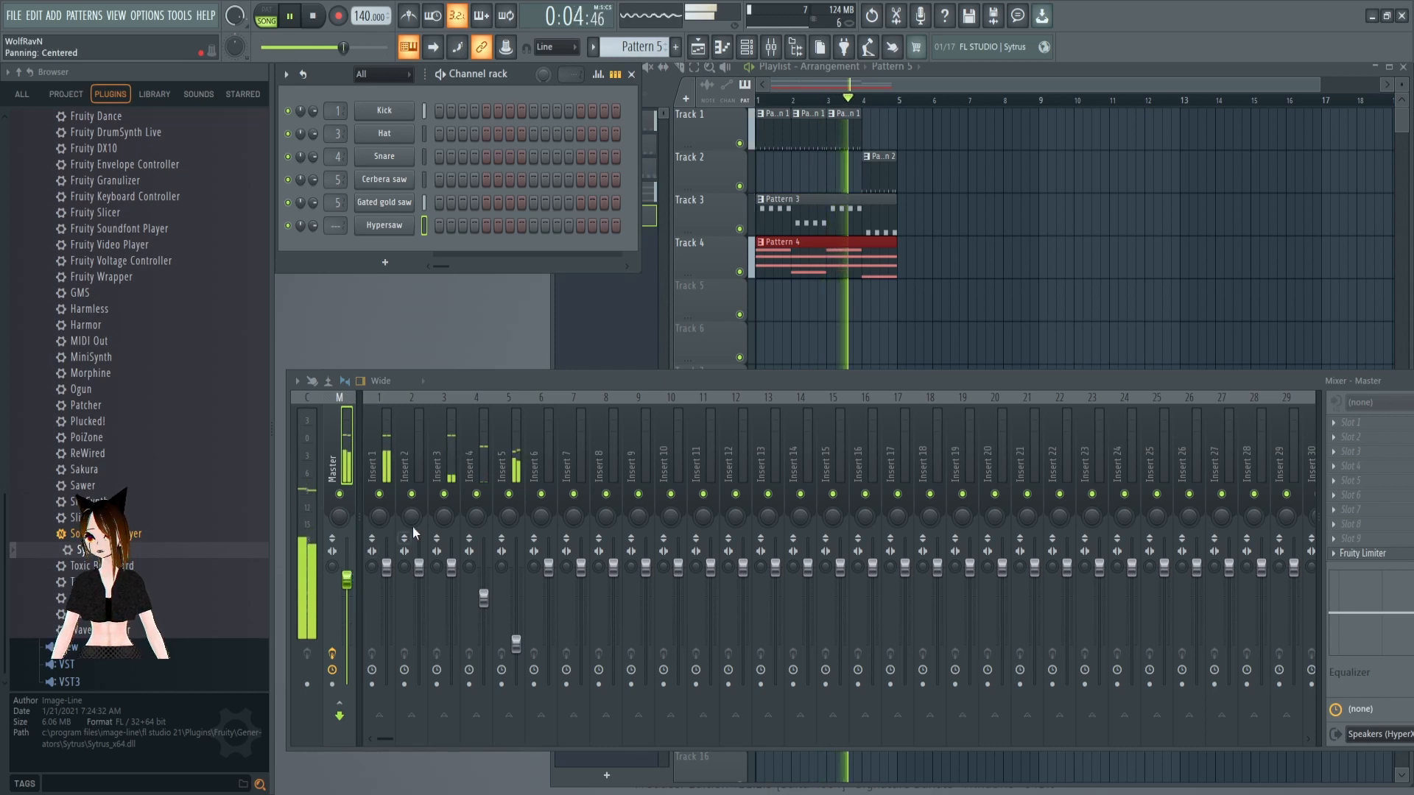
Route the Hypersaw channel to mixer track 6 and close its plugin window
click(384, 226)
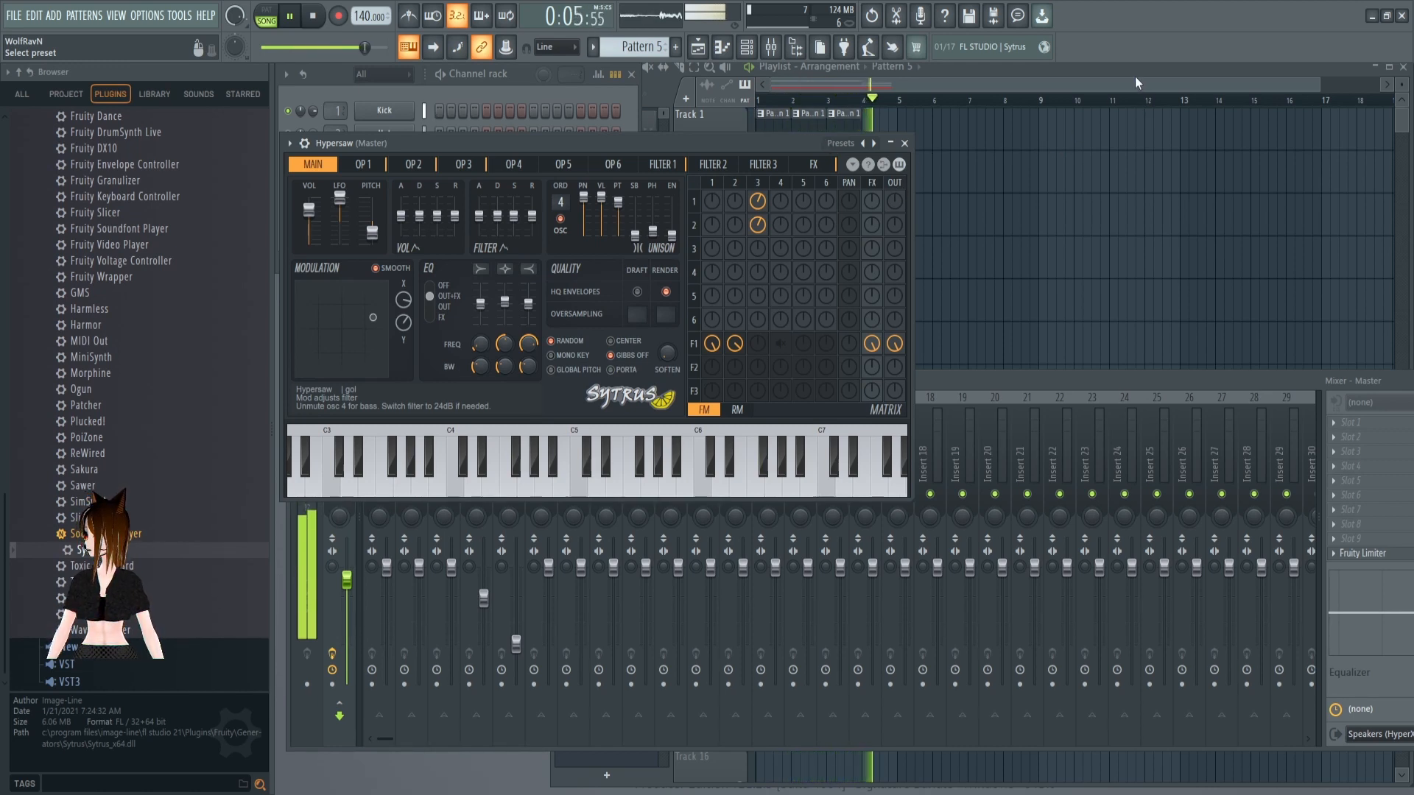
click(290, 143)
scroll(884, 174, up, 6)
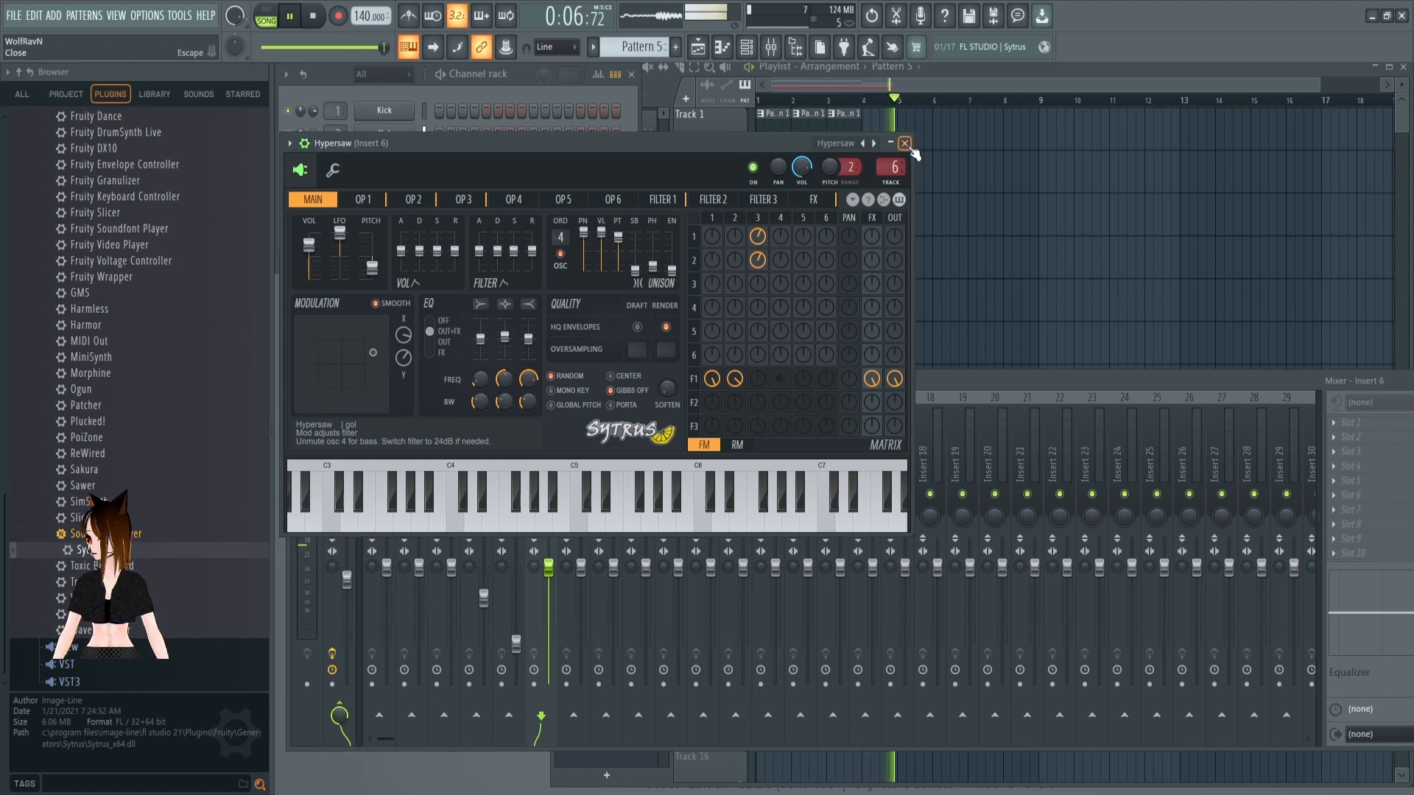
click(904, 143)
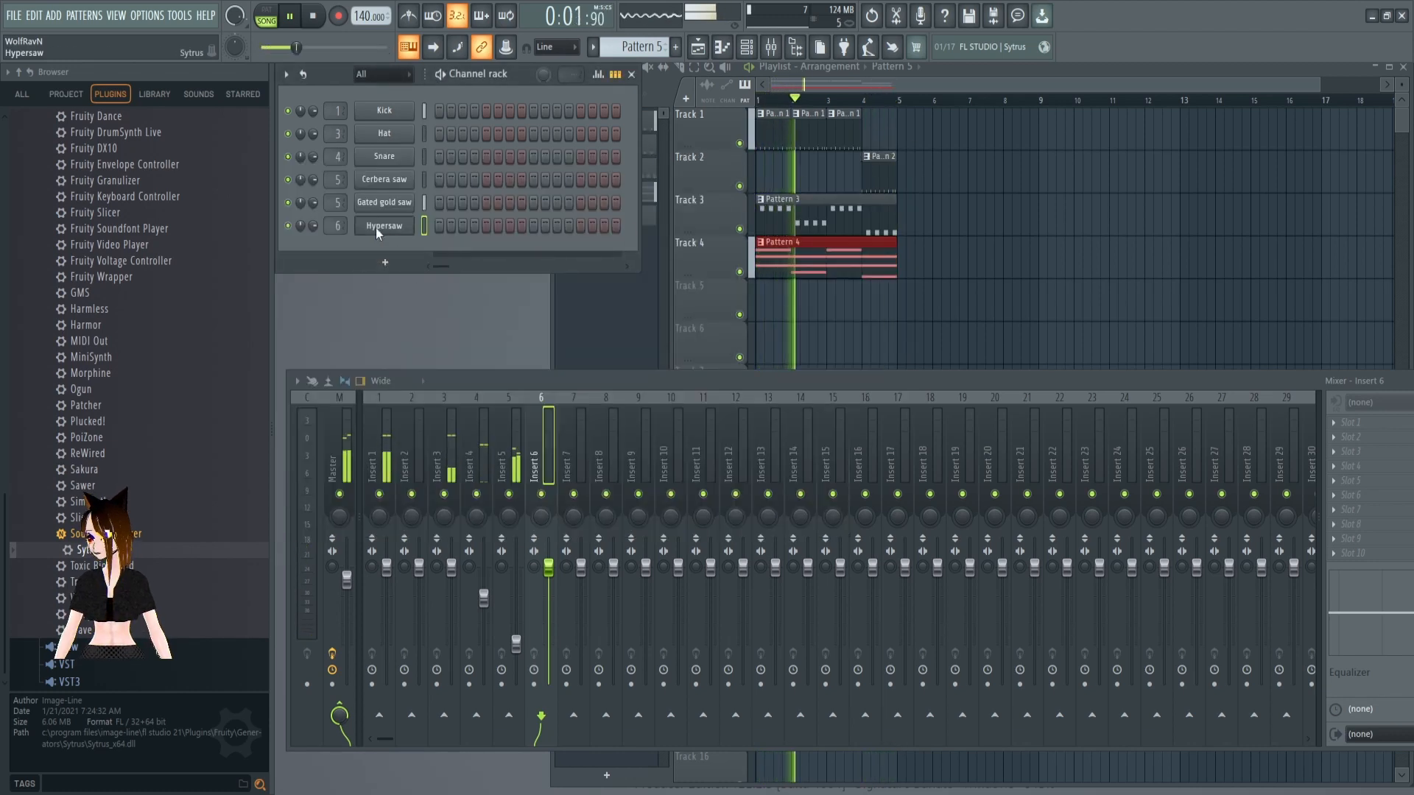
Open the Hypersaw channel's piano roll and add eighth notes C5, E5, G5 and C5 in the first half of bar 1
key(F7)
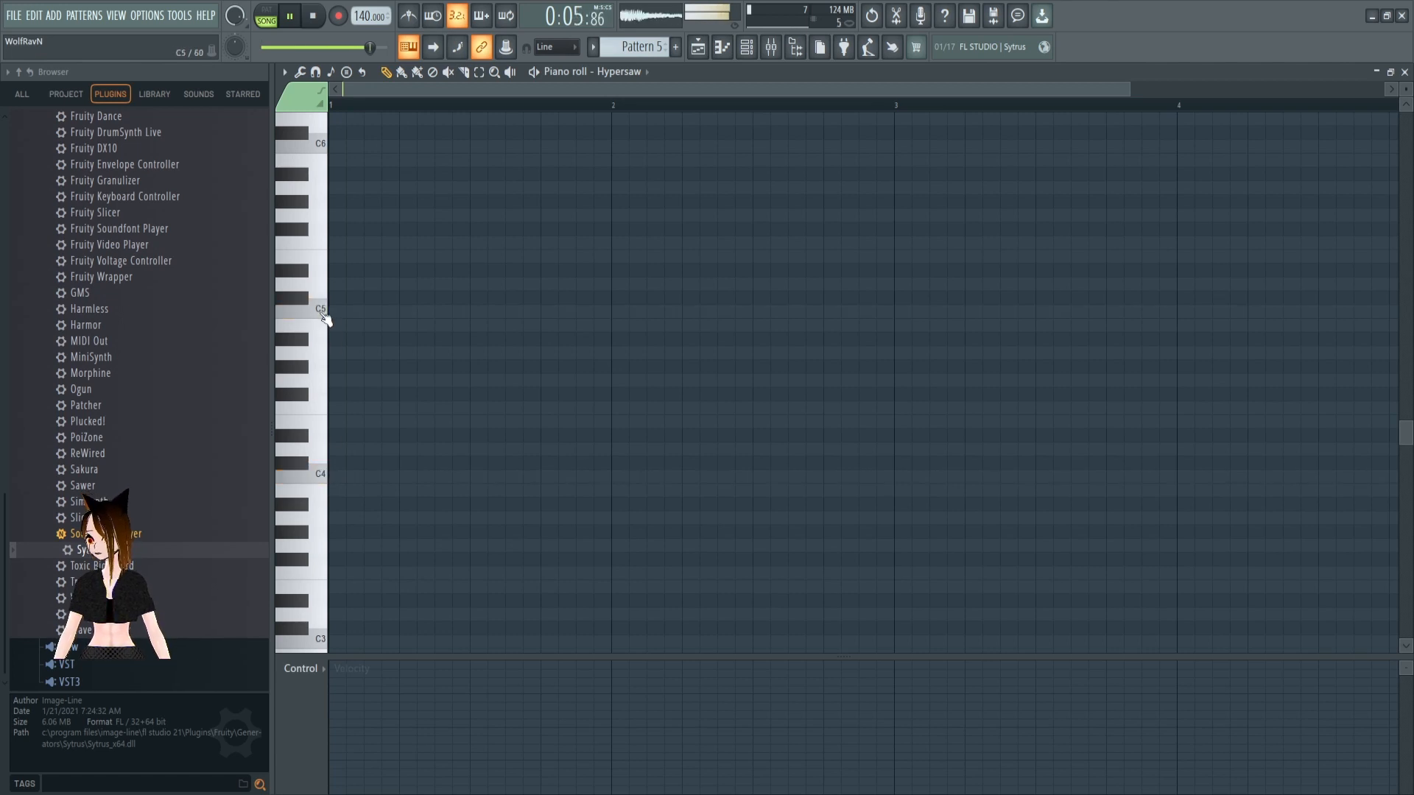
scroll(324, 318, up, 3)
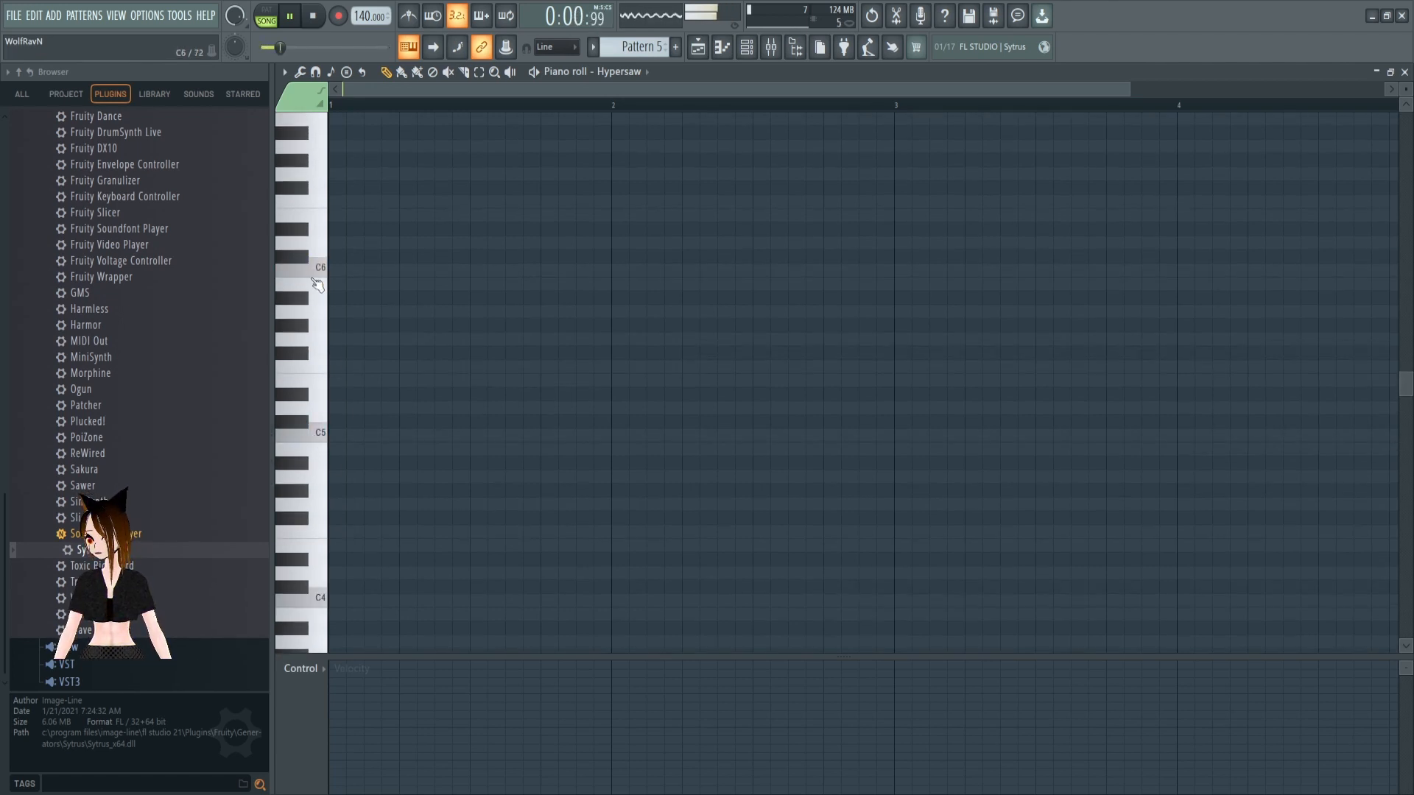
click(347, 441)
drag(606, 437, 421, 440)
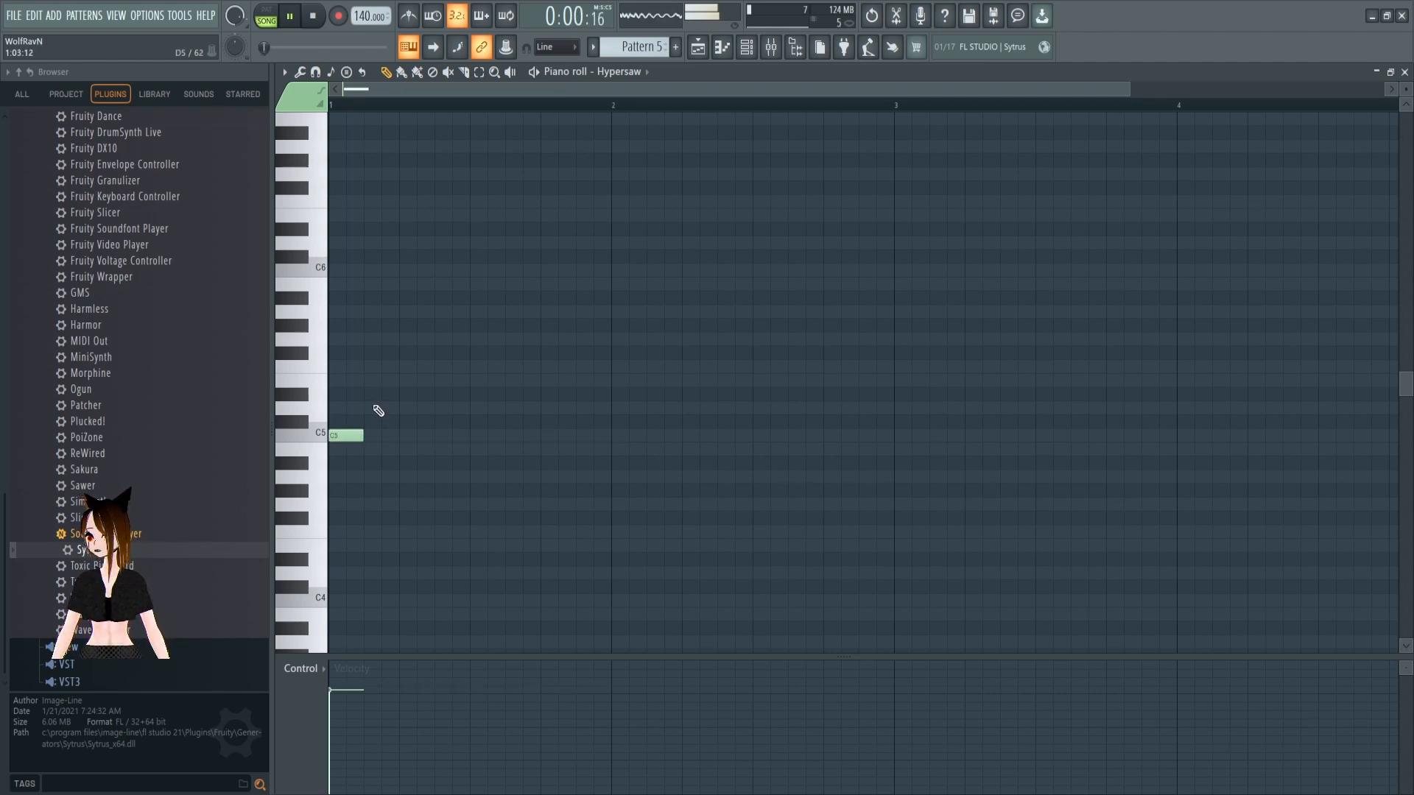
click(370, 381)
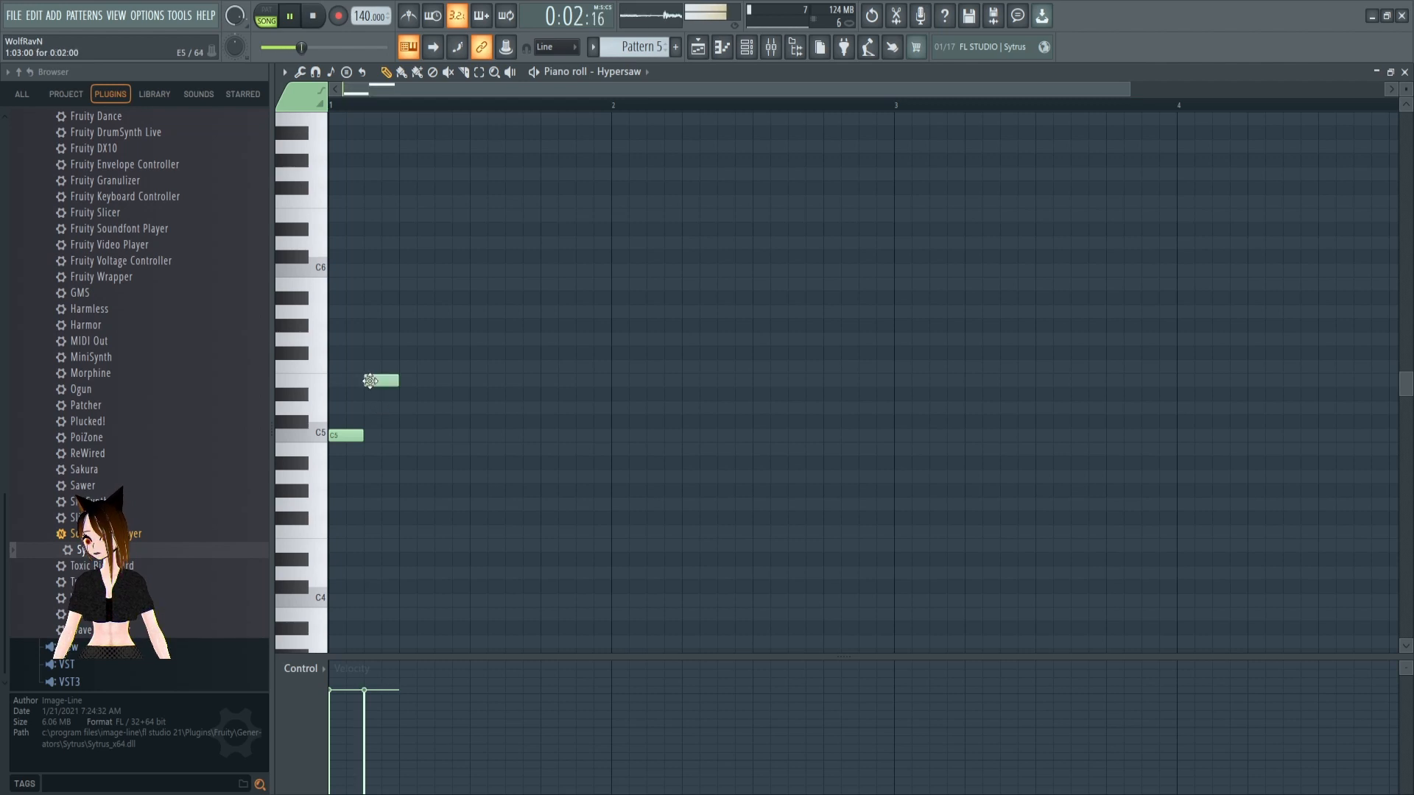
click(411, 341)
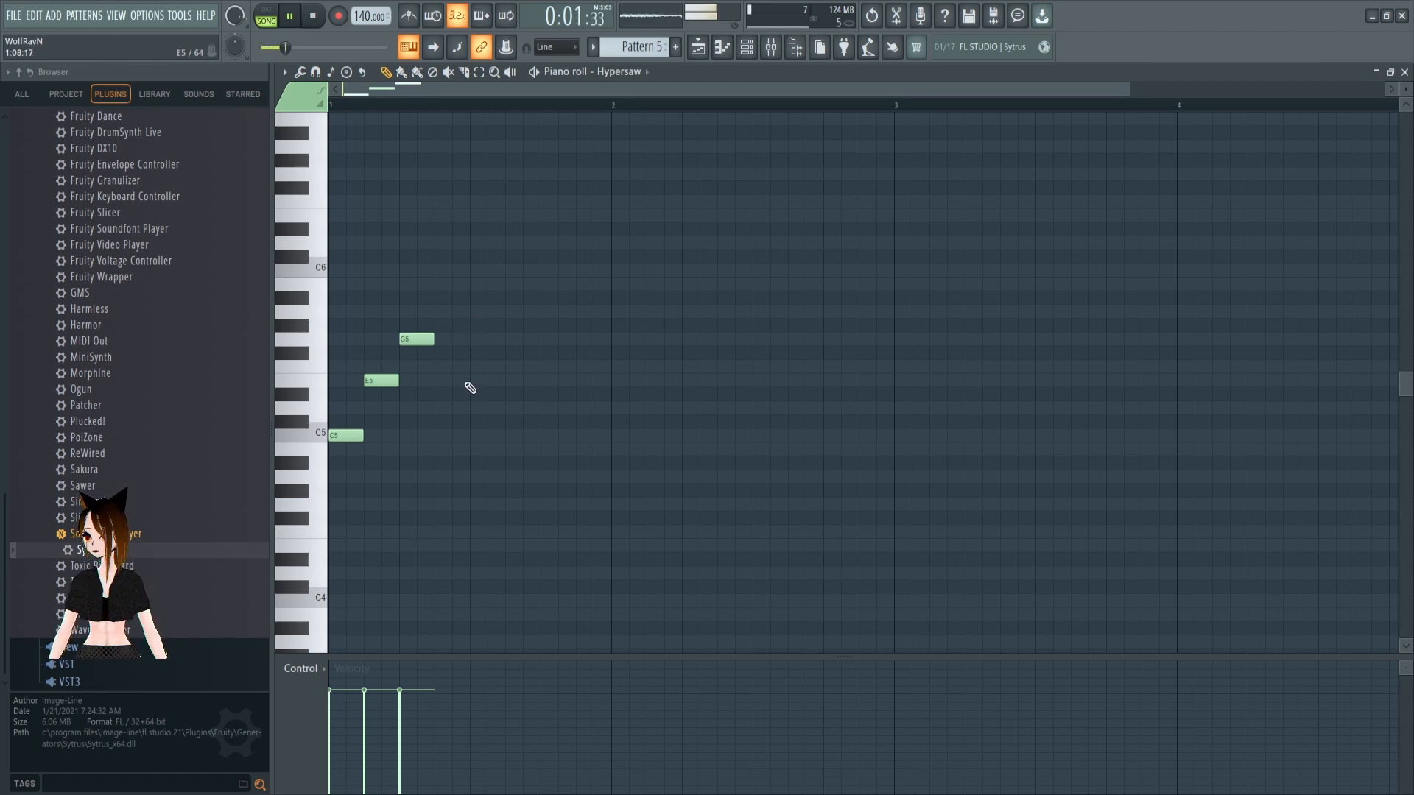
click(446, 436)
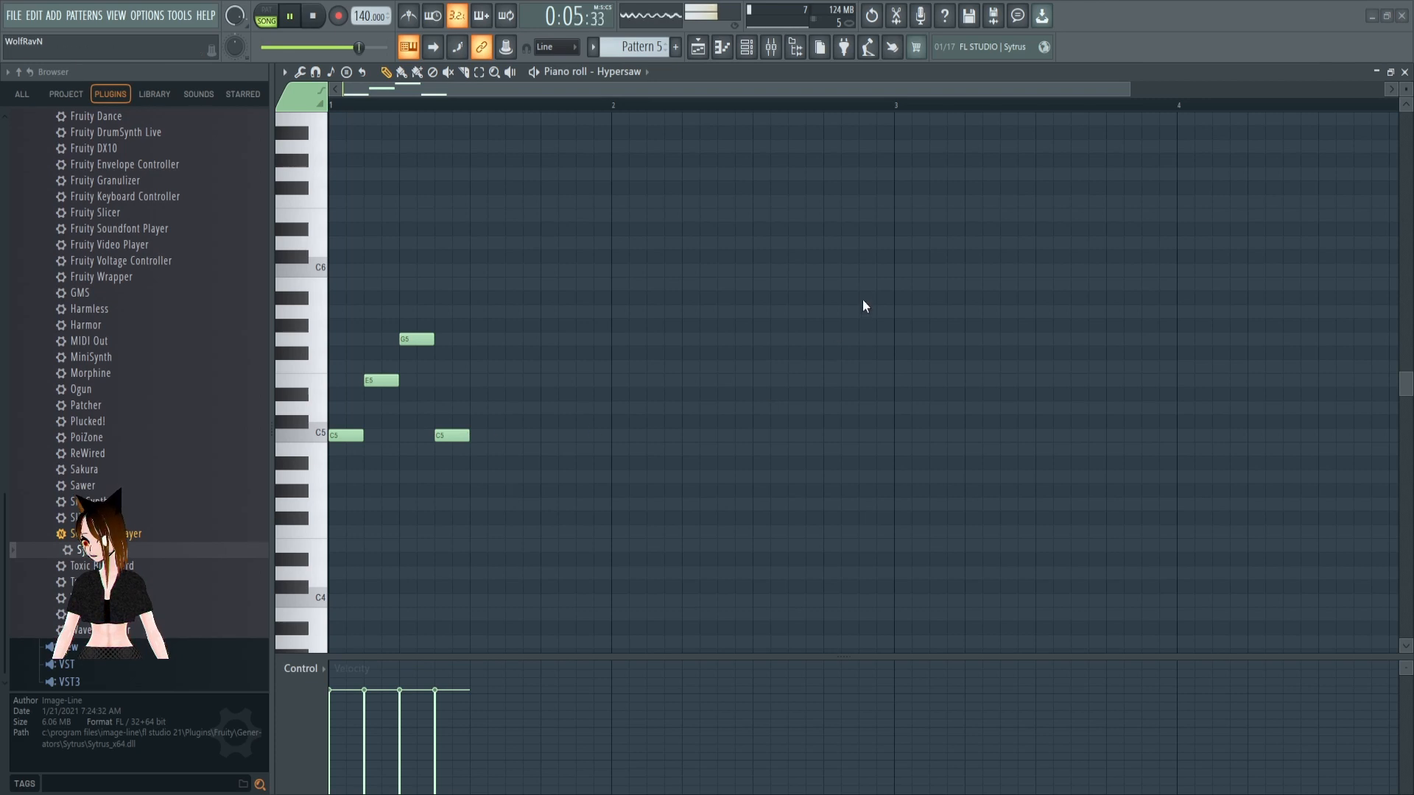
Add eighth notes G5, E5, C6 and E5 in the second half of bar 1
click(480, 341)
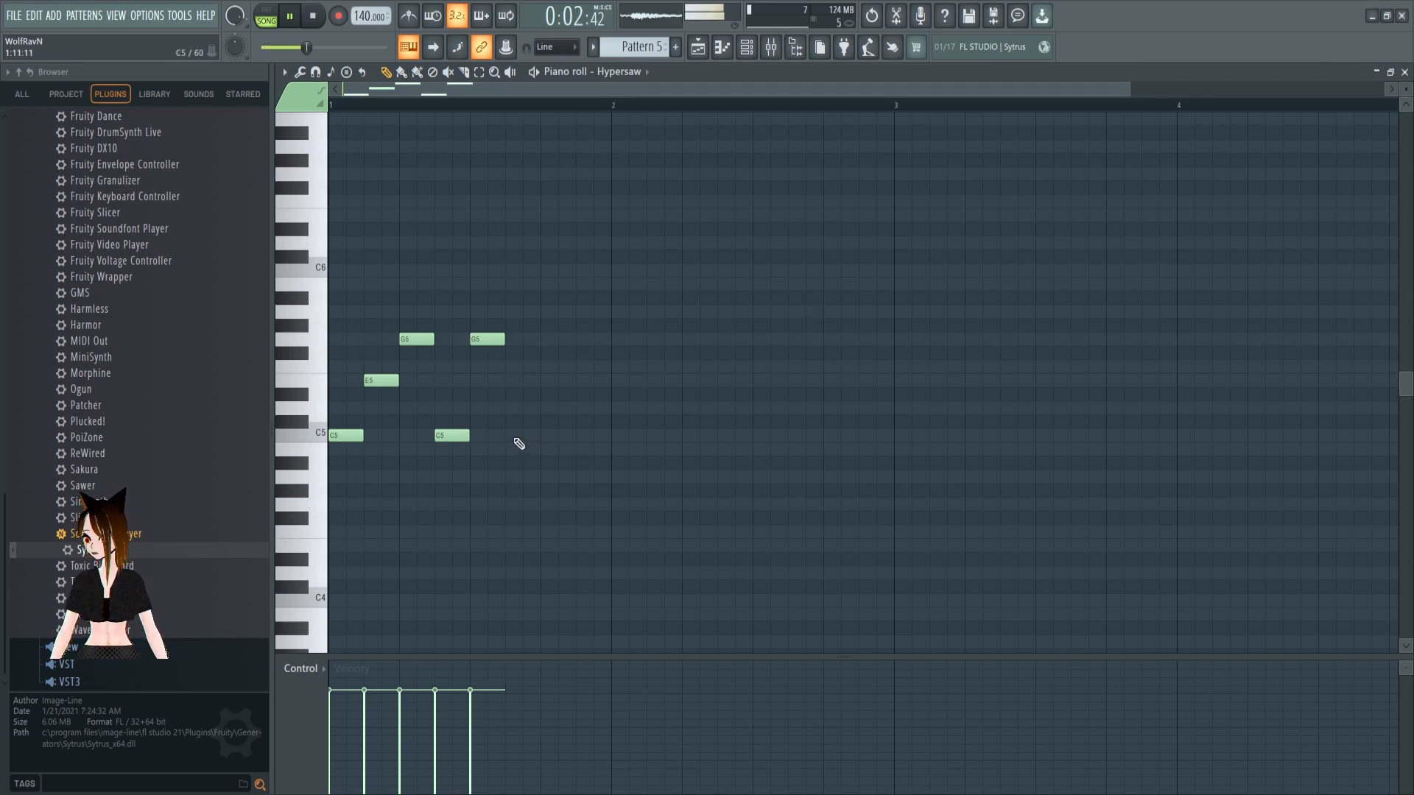
click(514, 381)
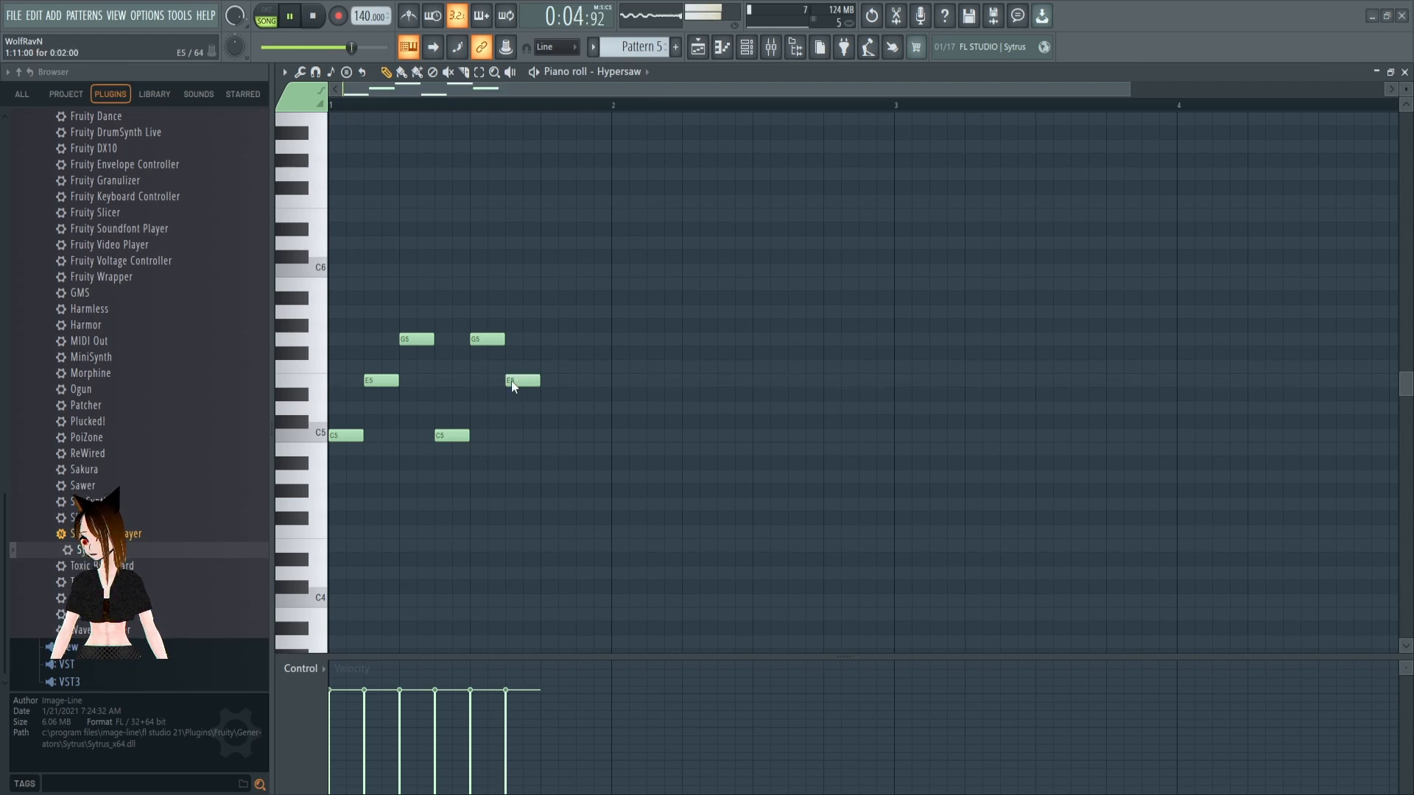
click(546, 272)
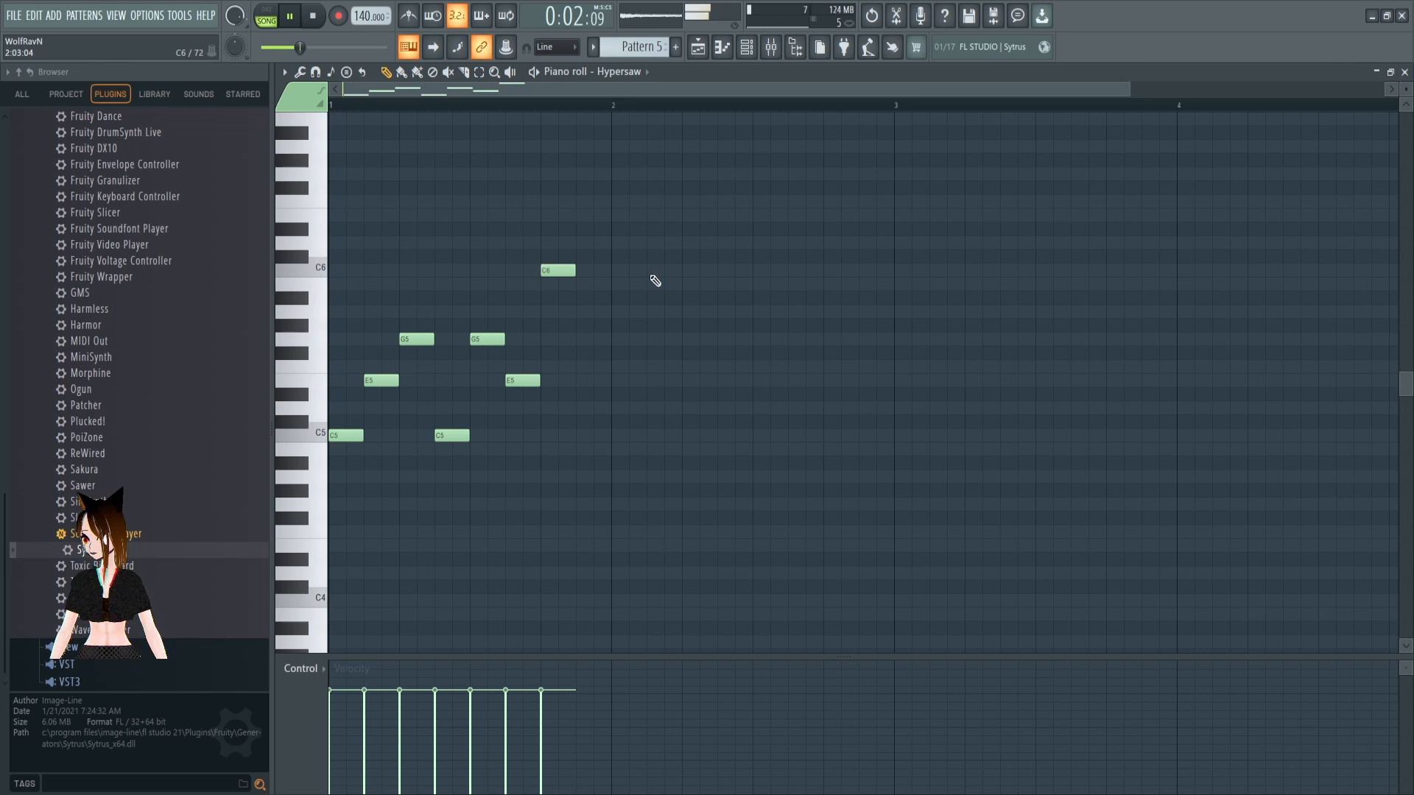
click(589, 382)
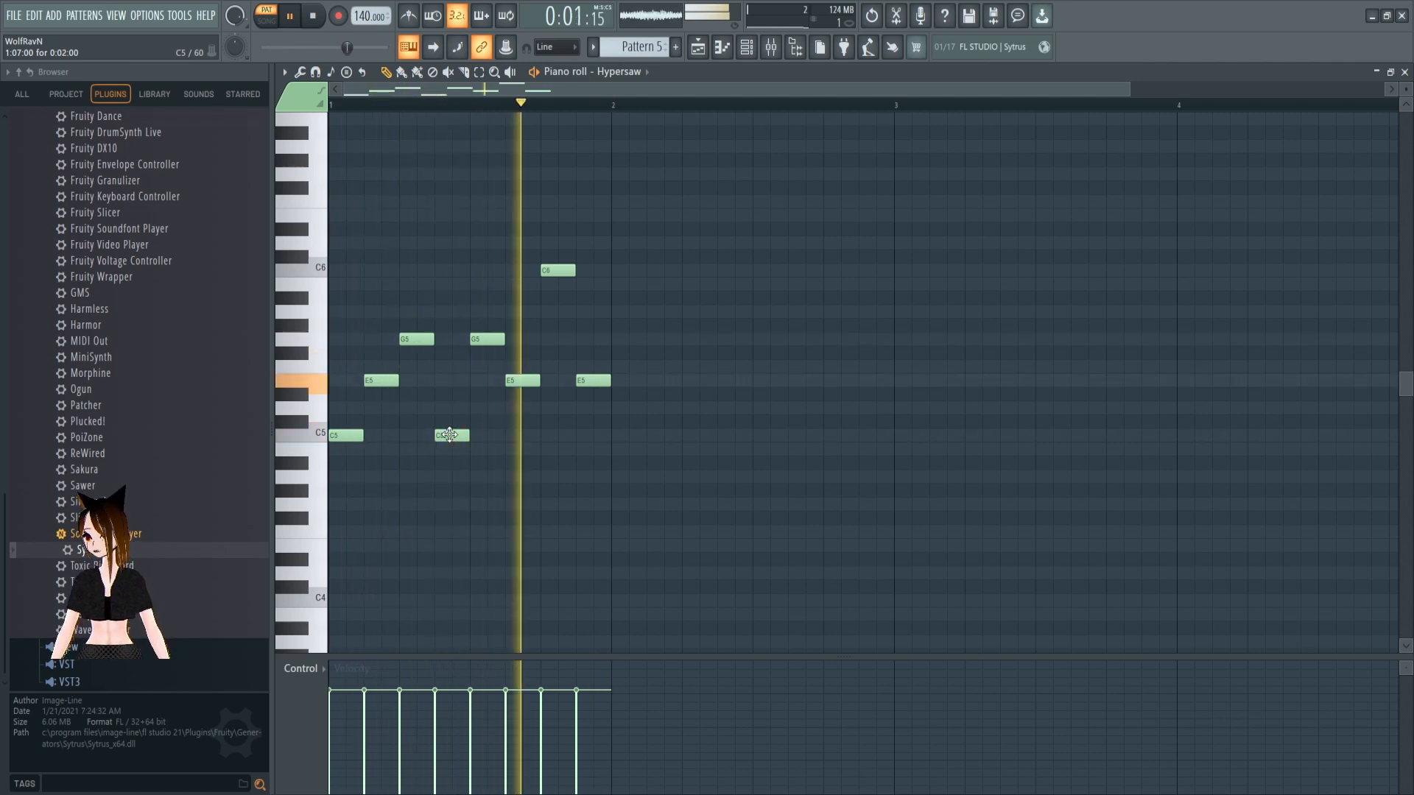
Stop playback, change the third note of bar 1 to C5 and the fourth to A5, and play the pattern
click(313, 20)
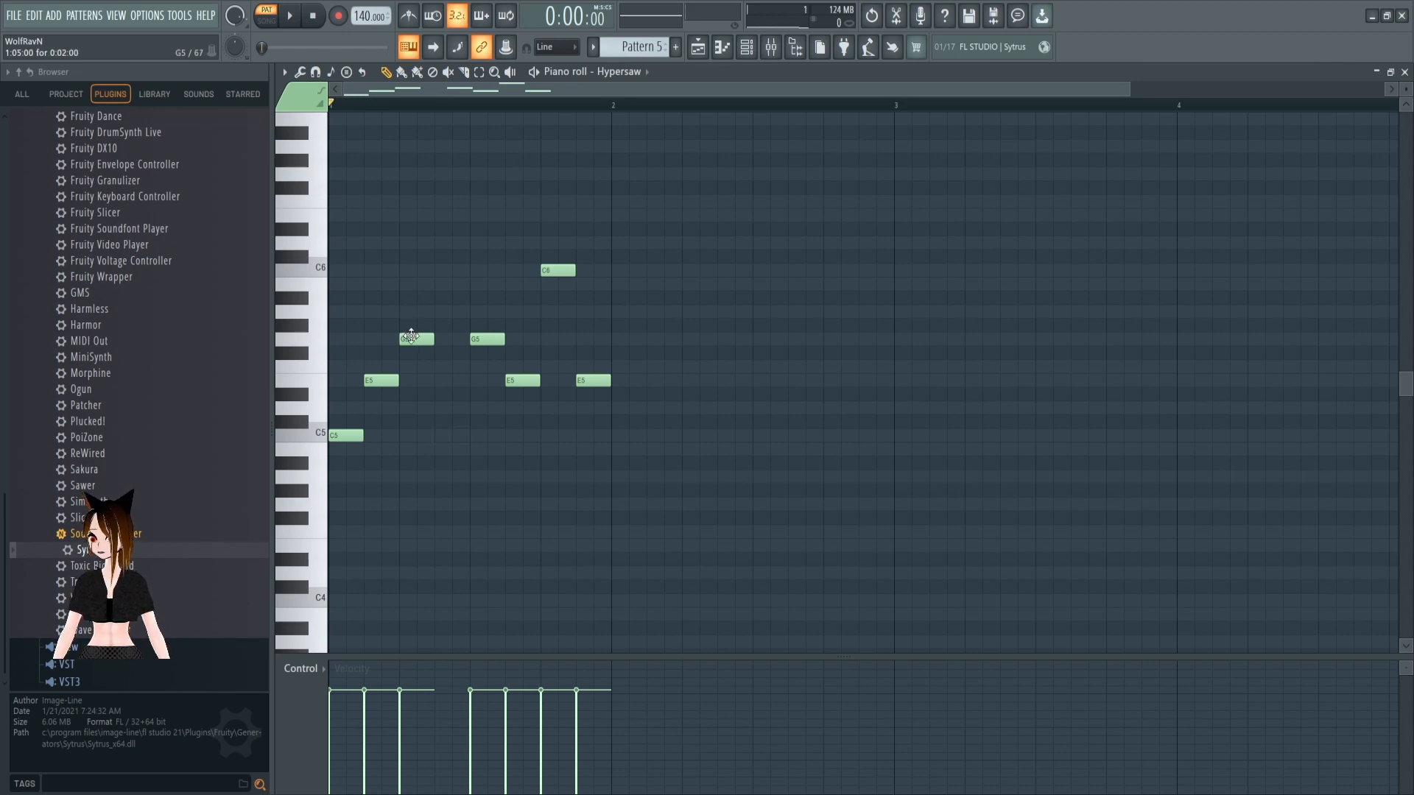
drag(411, 337, 407, 439)
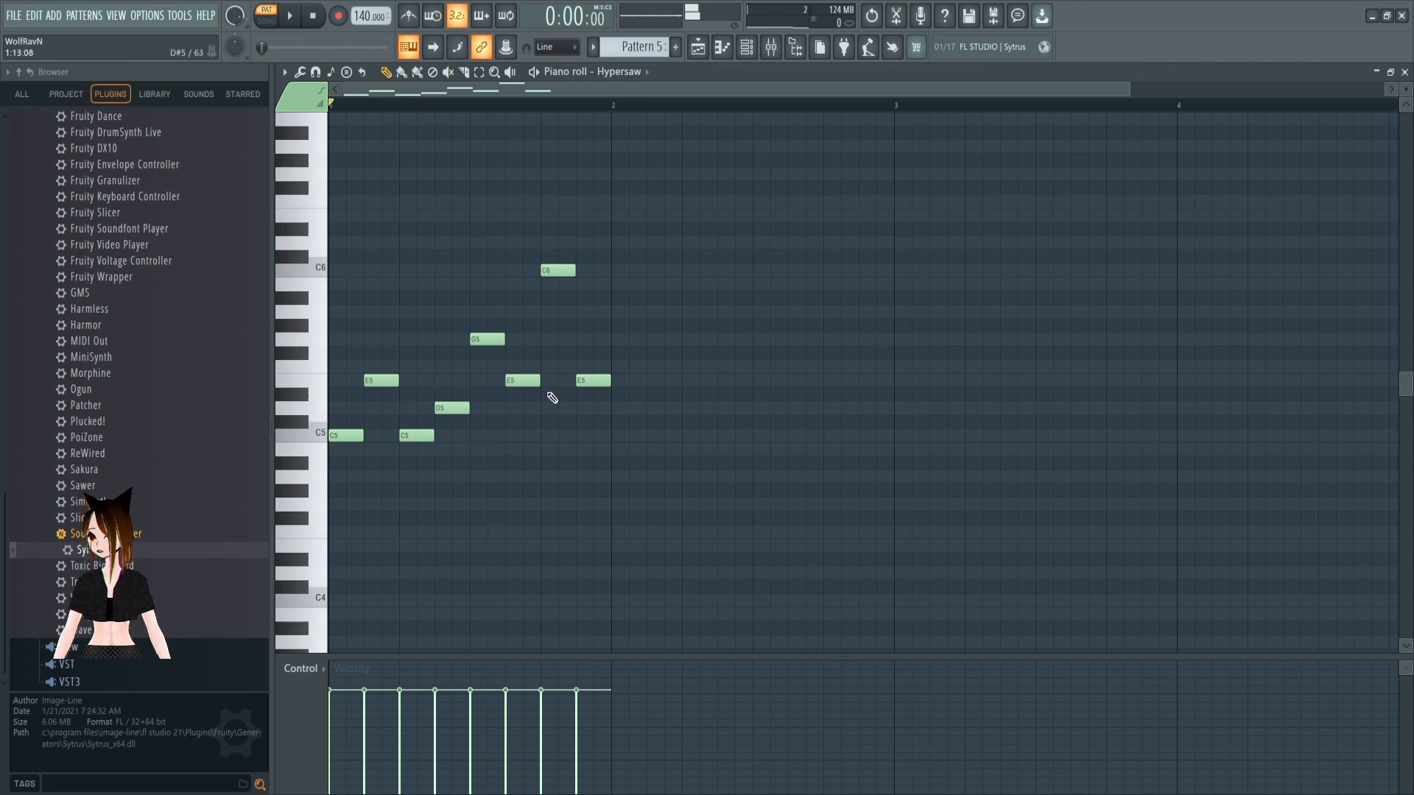
drag(452, 406, 450, 306)
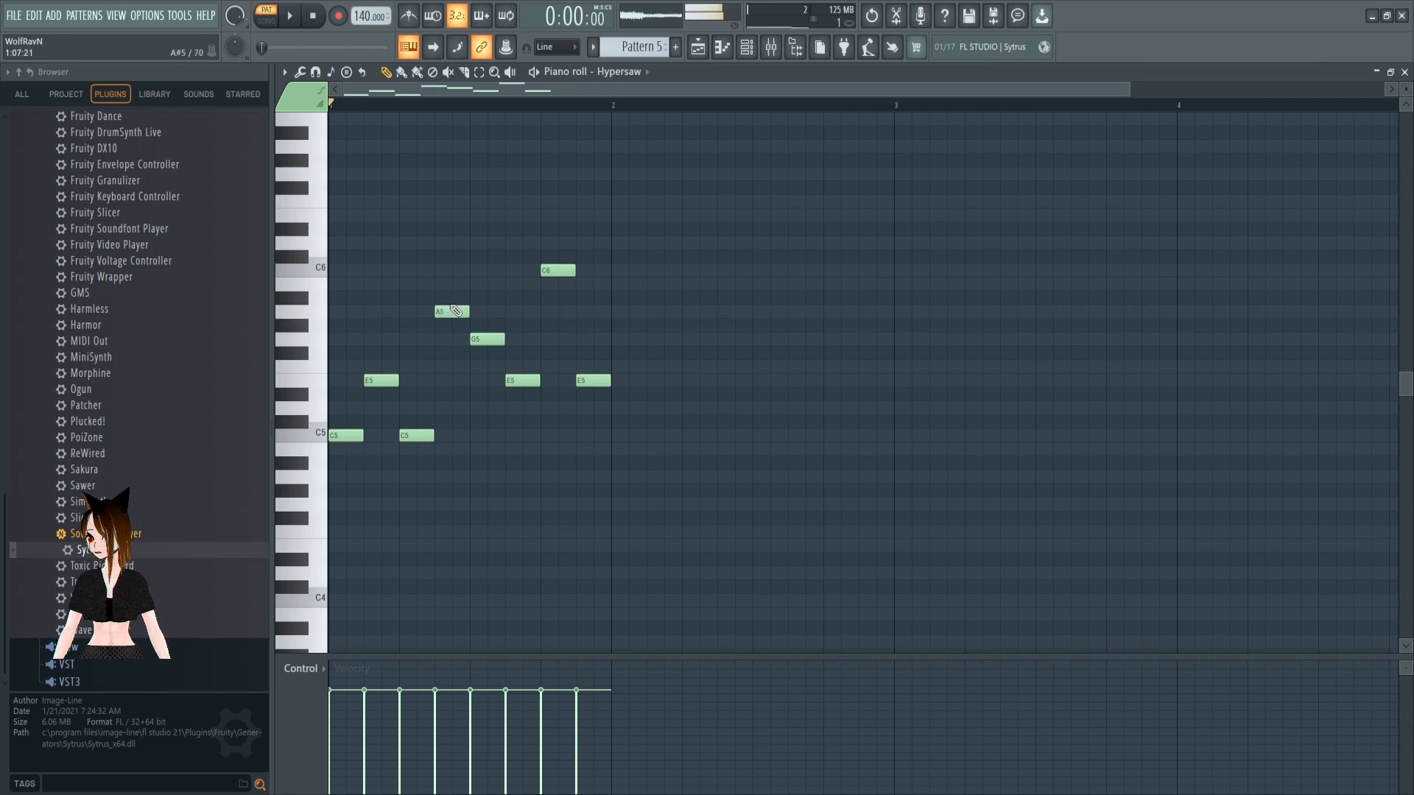
click(292, 19)
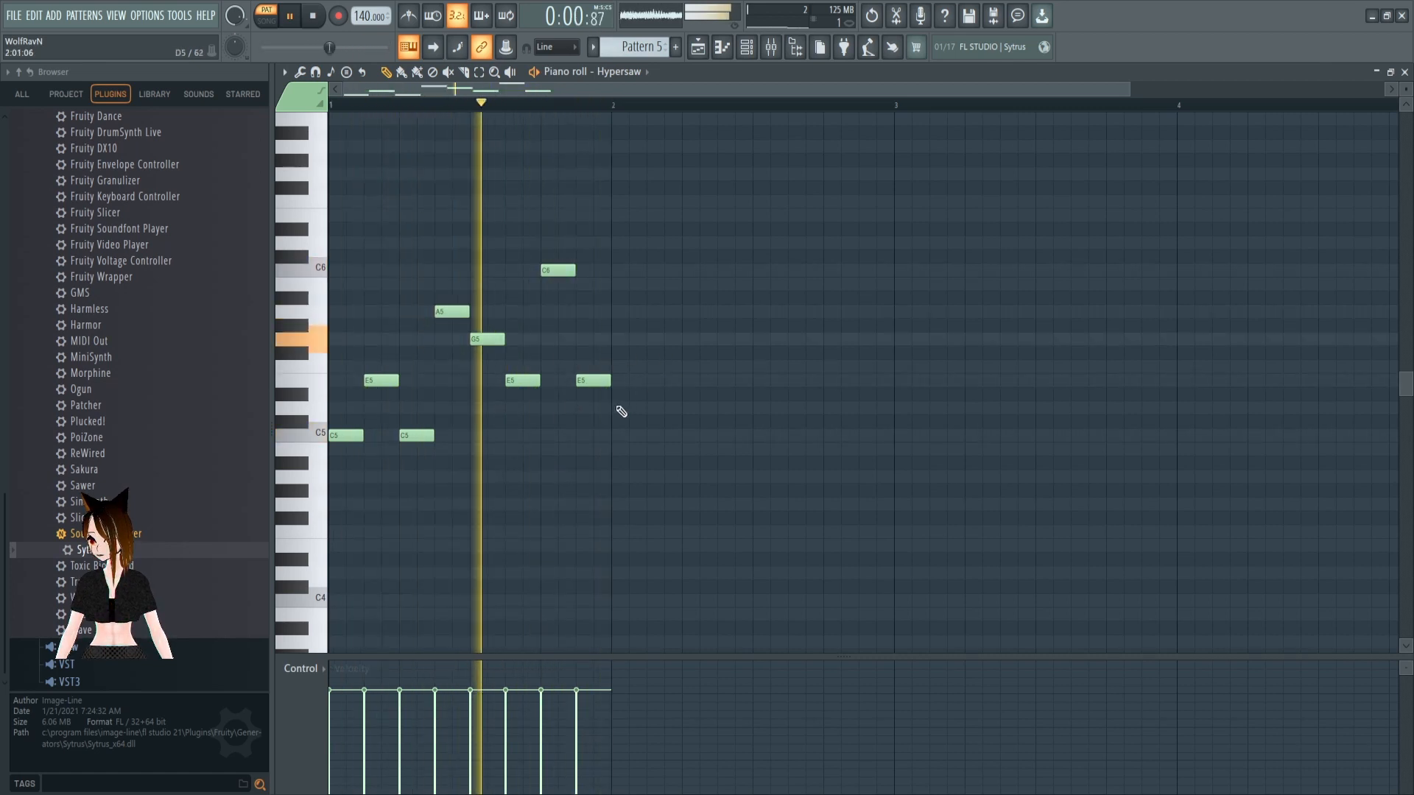
Add eighth notes A4, C5, E5 and A5 in the first half of bar 2
click(631, 476)
drag(656, 476, 639, 477)
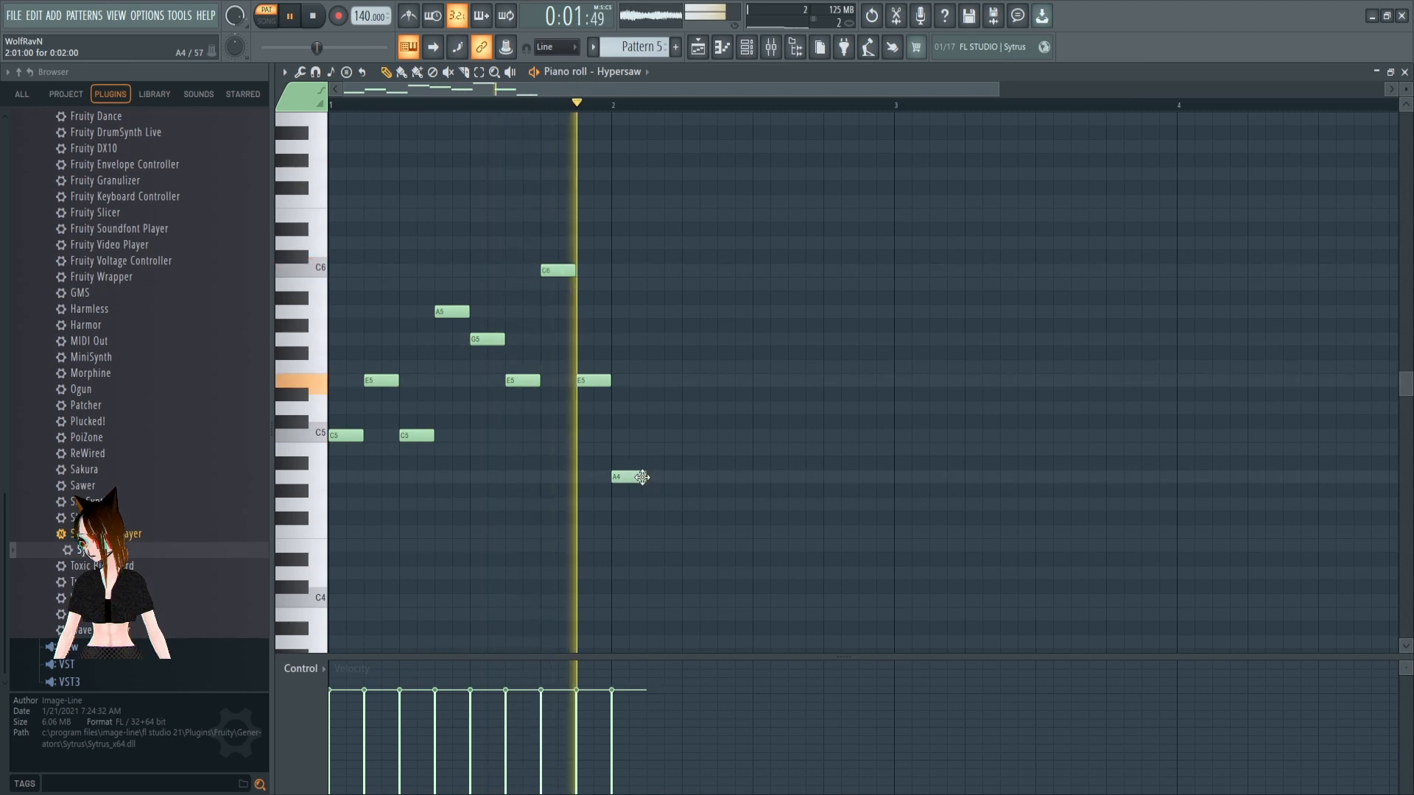
click(656, 436)
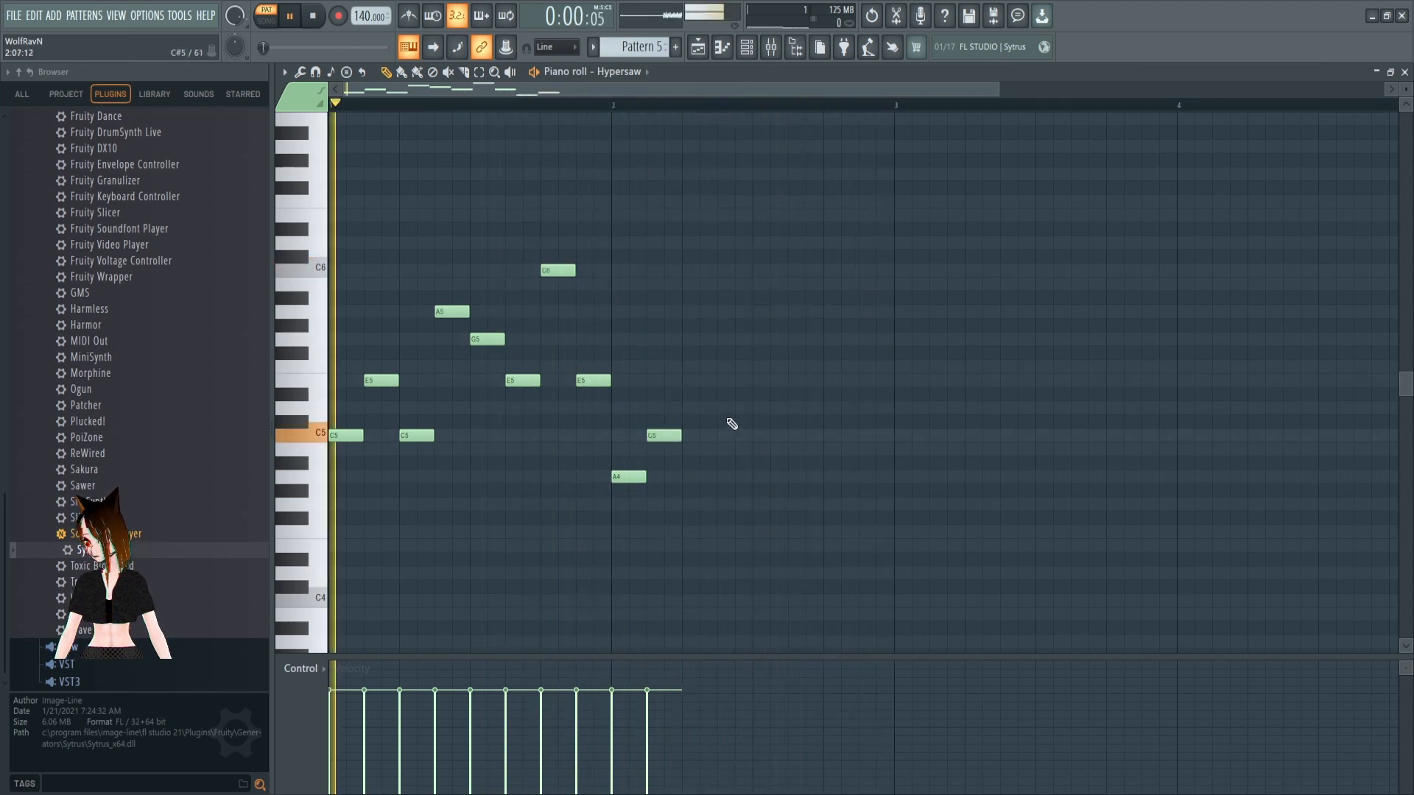
click(692, 380)
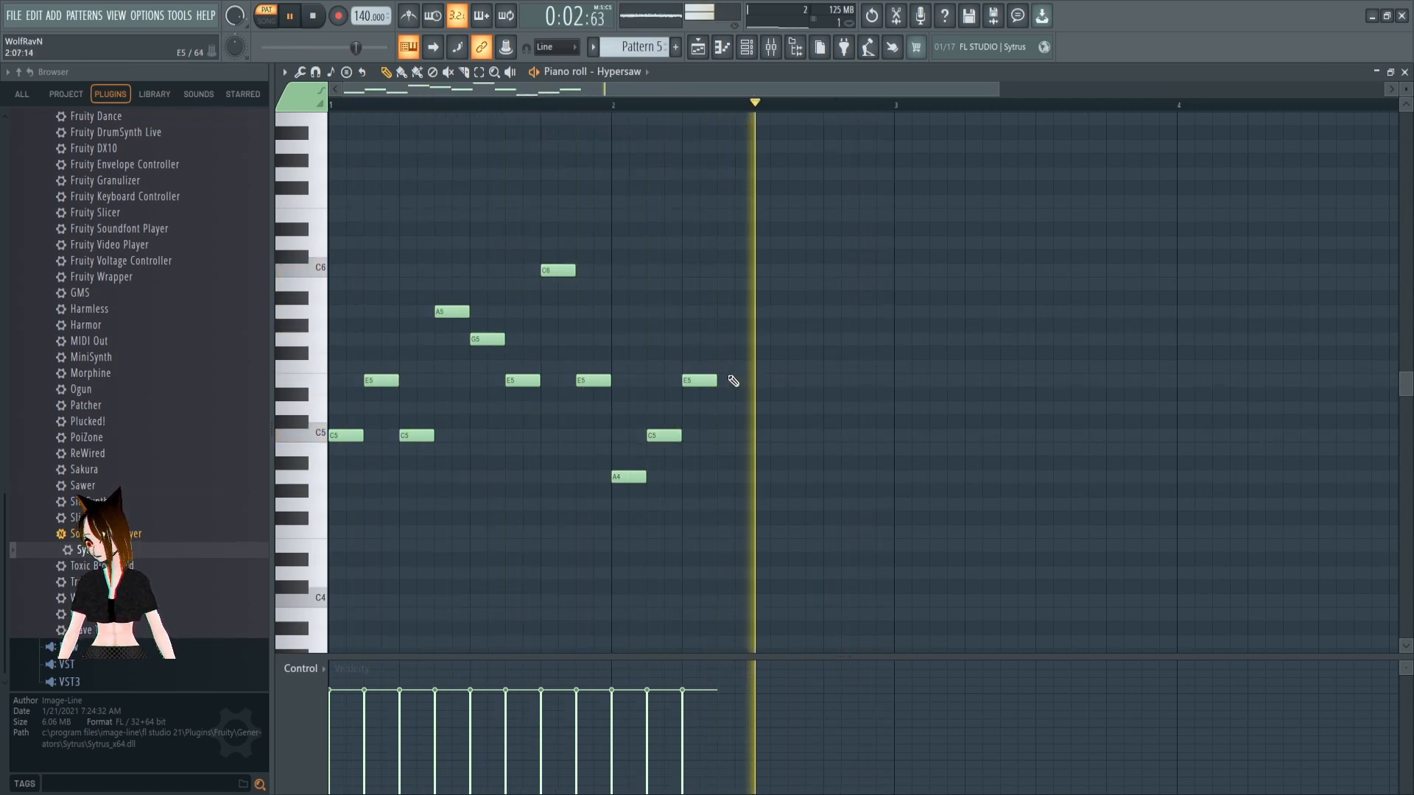
click(732, 339)
drag(736, 340, 745, 311)
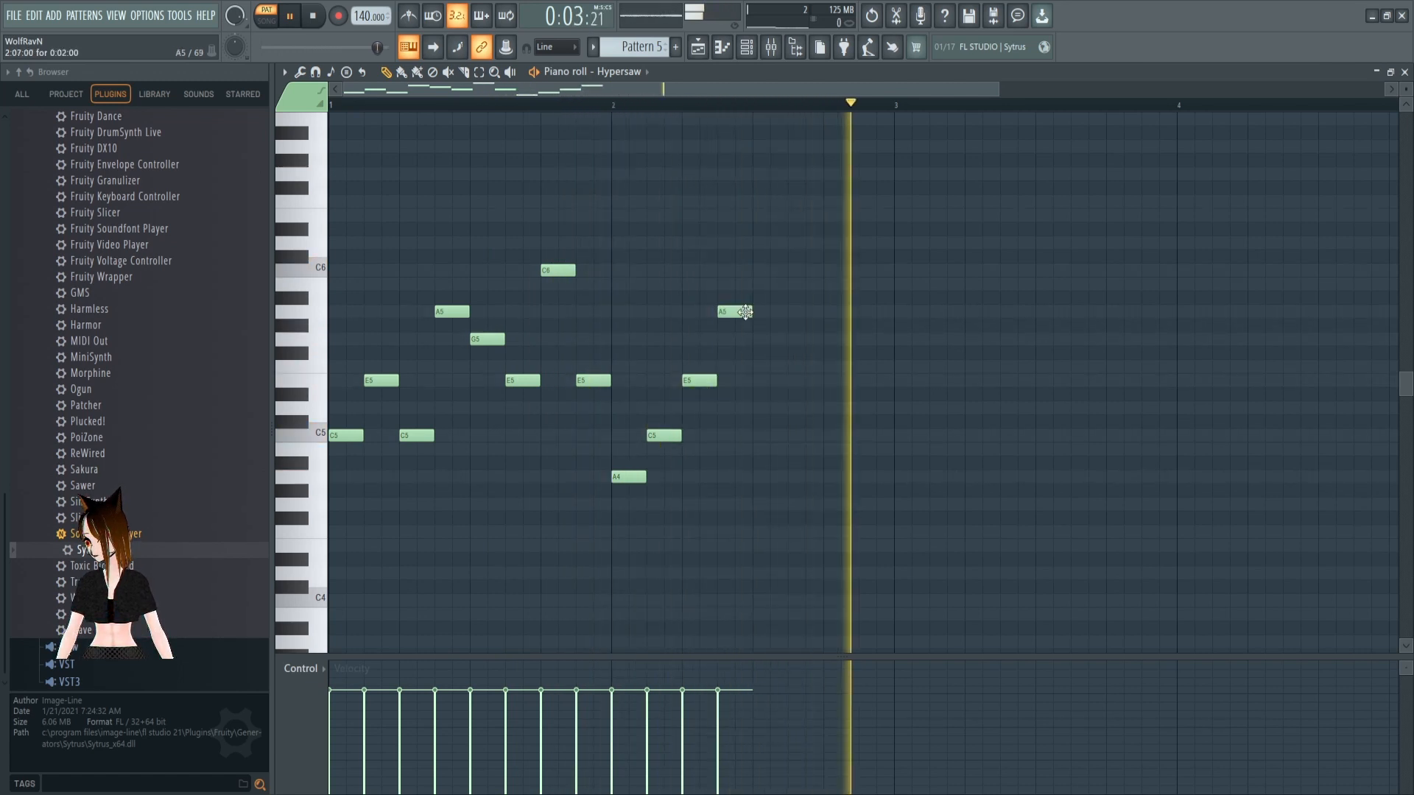
Add eighth notes C5, A4, C5 and A5 in the second half of bar 2
click(761, 436)
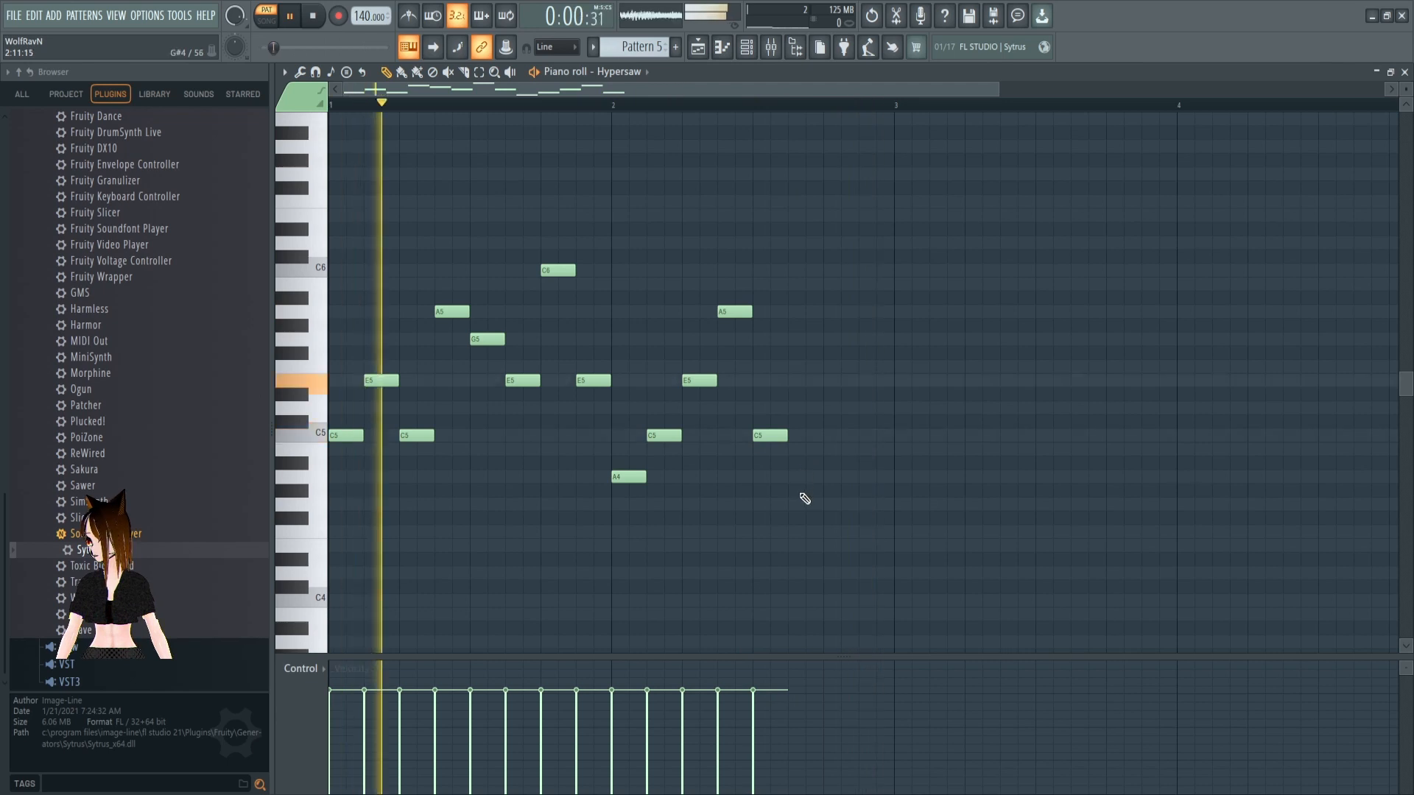
click(805, 477)
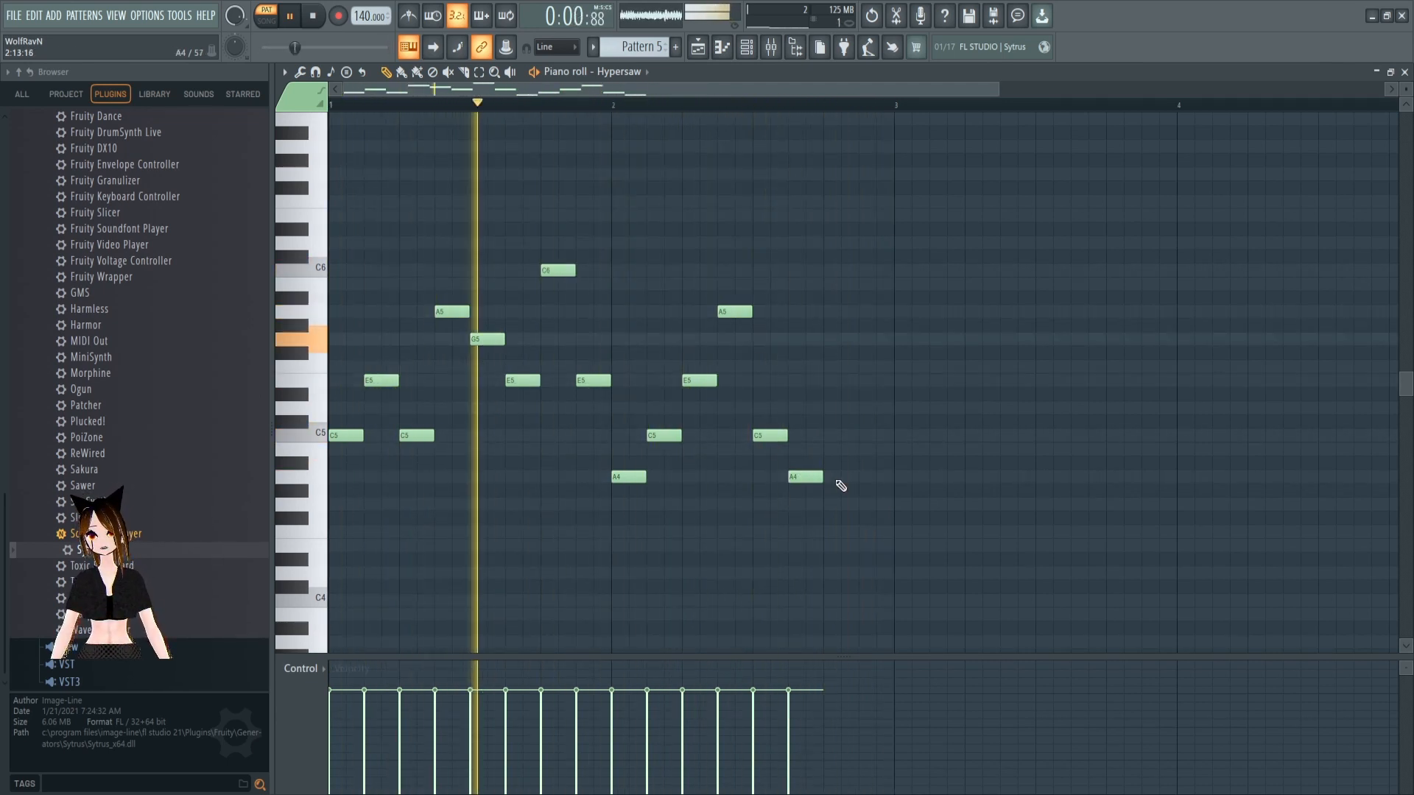
click(835, 437)
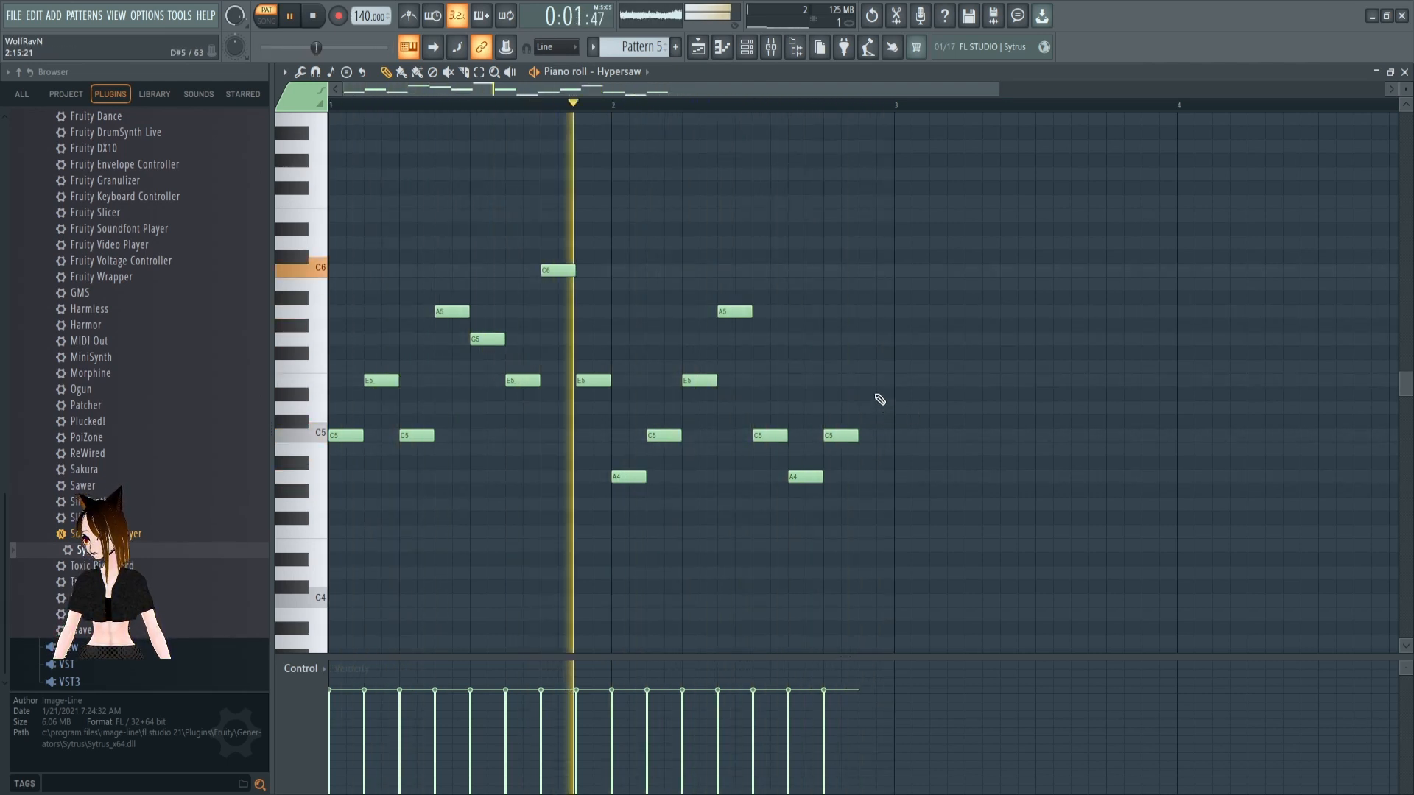
click(870, 312)
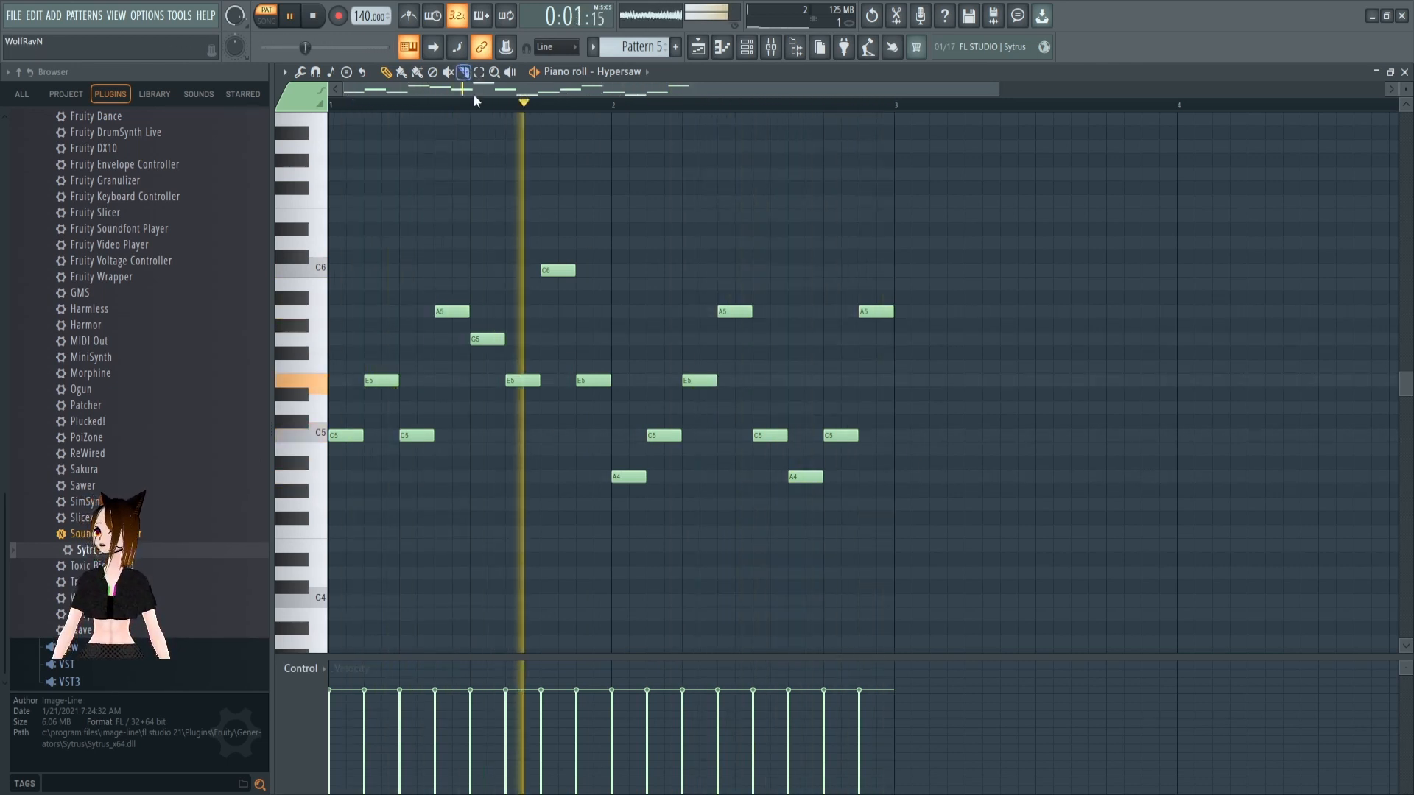
Stop playback and copy the eight bar 1 notes into bar 3 at the same pitches
click(315, 20)
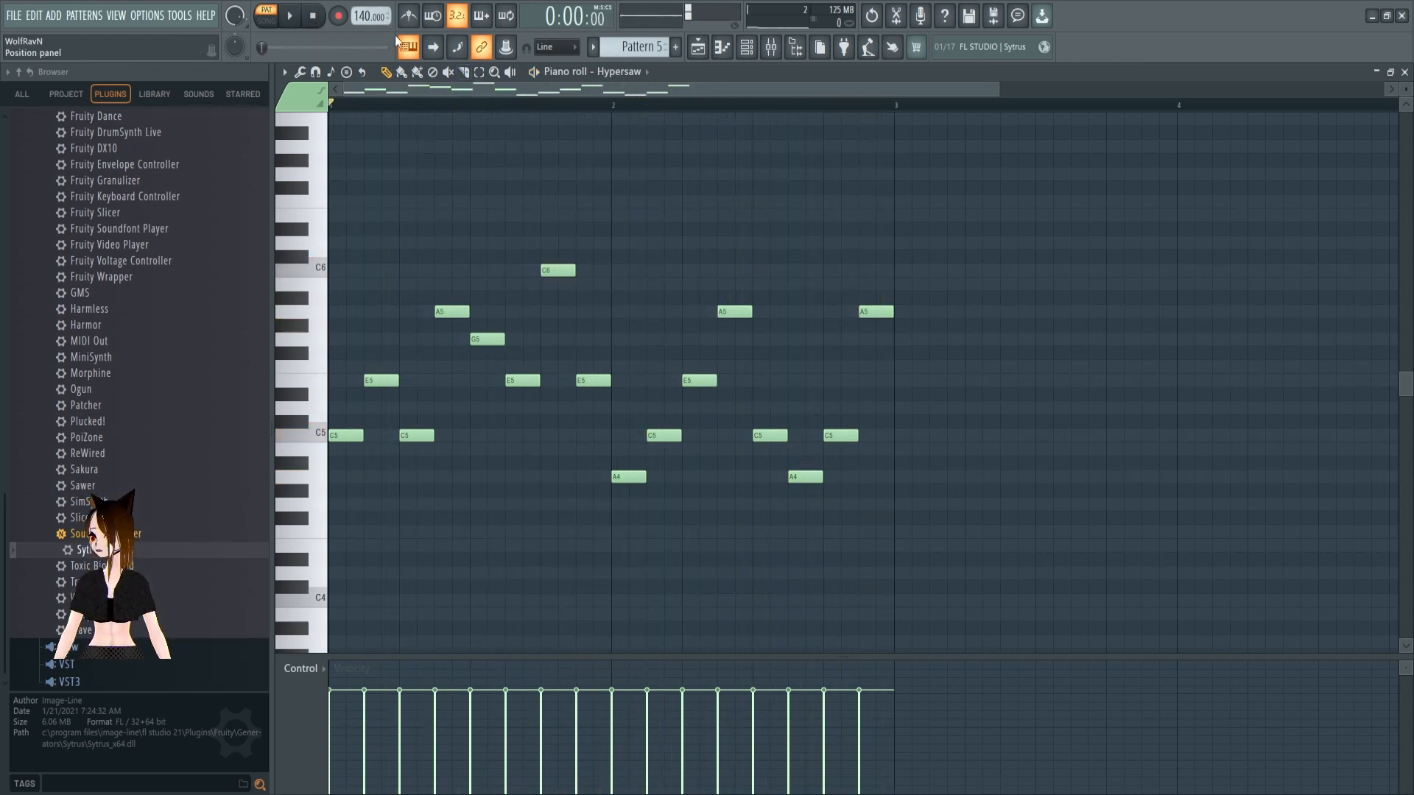
drag(604, 447, 230, 266)
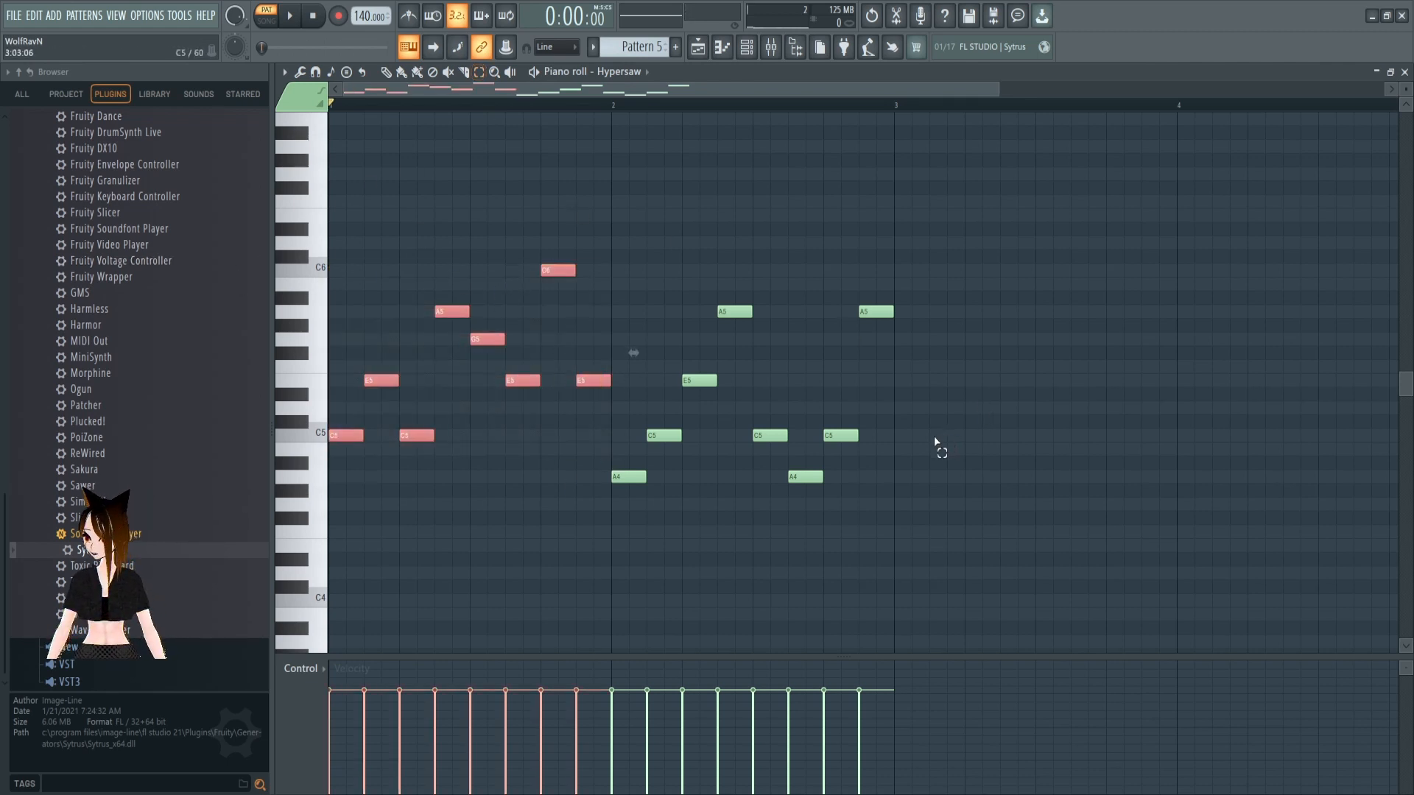
click(903, 445)
key(ctrl+v)
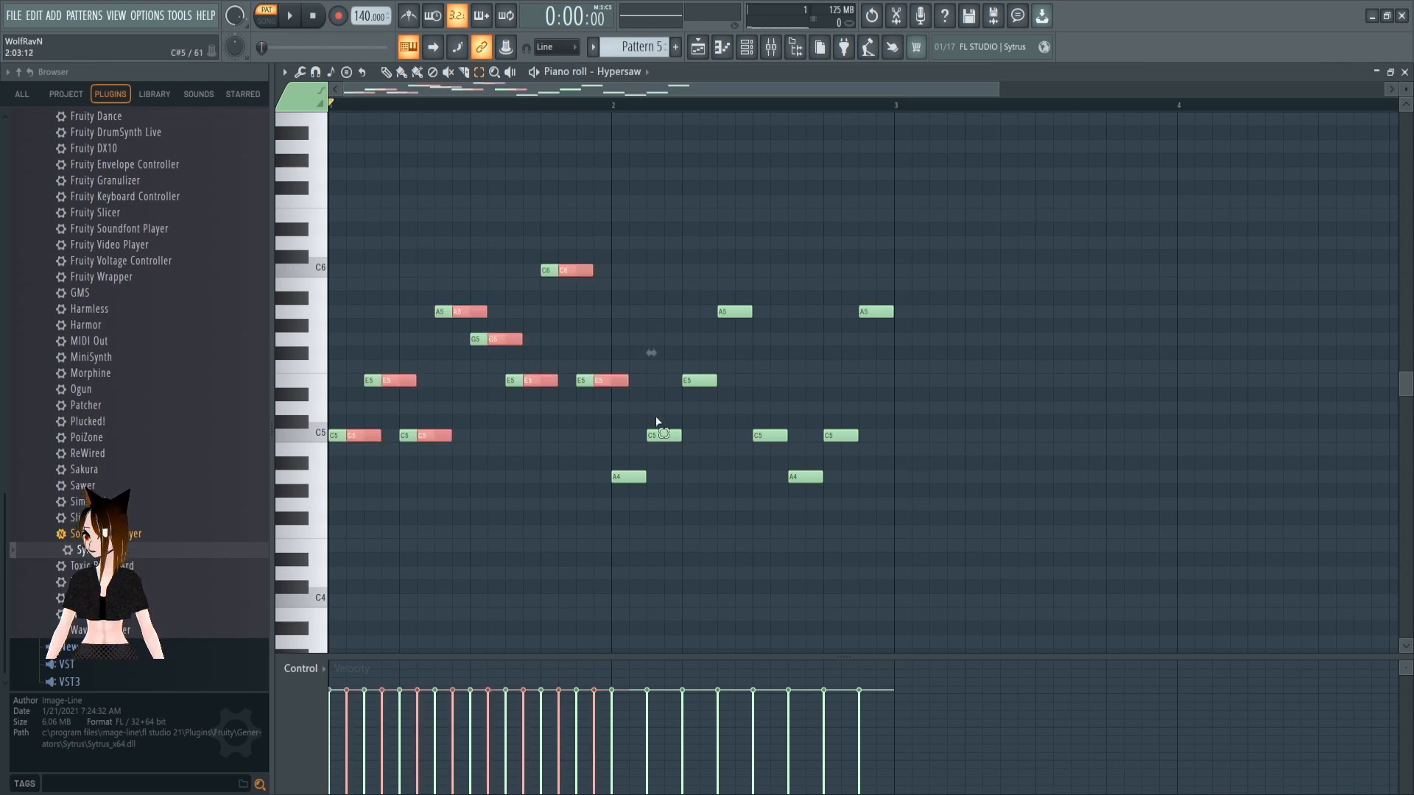
drag(610, 383, 696, 386)
drag(844, 387, 844, 388)
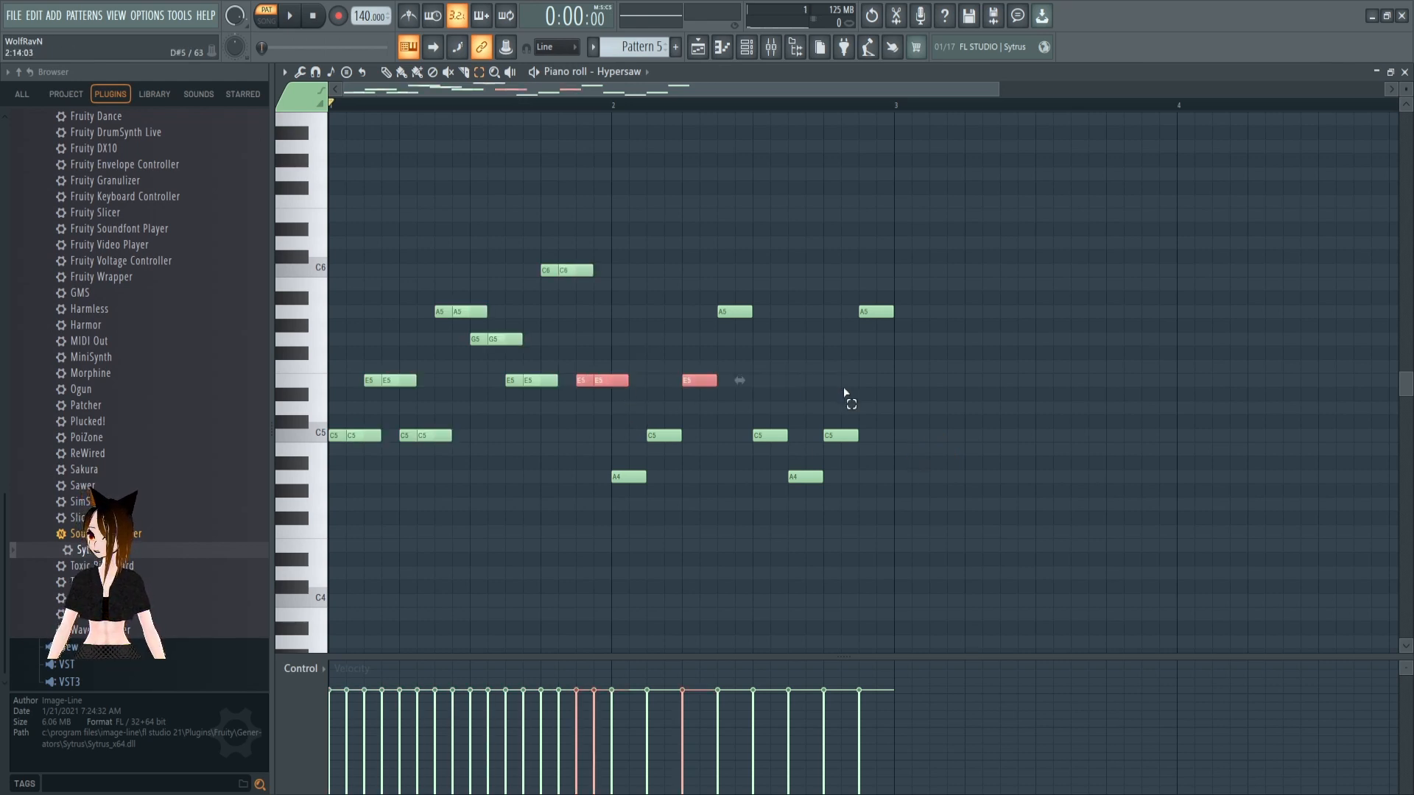
key(ctrl+z)
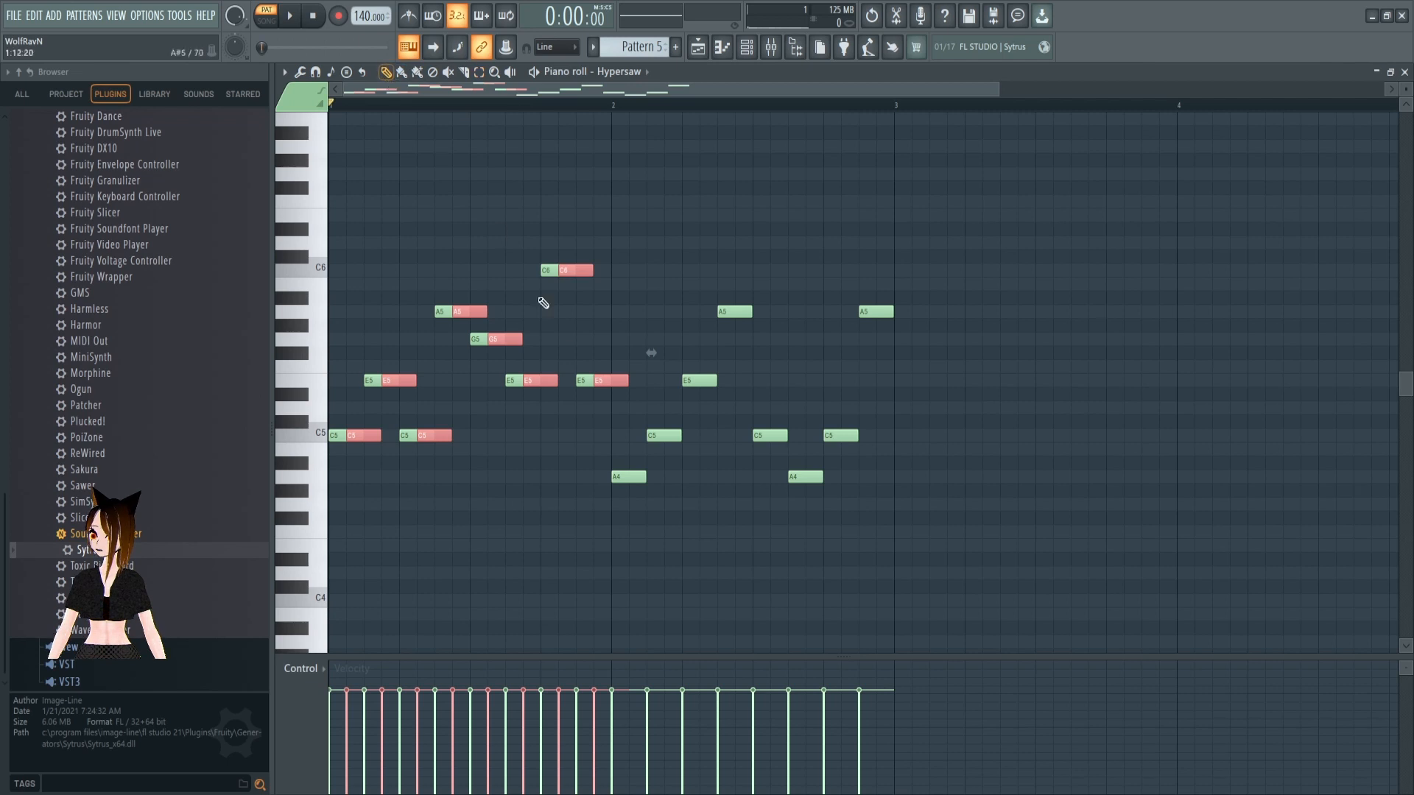
drag(611, 382, 1155, 386)
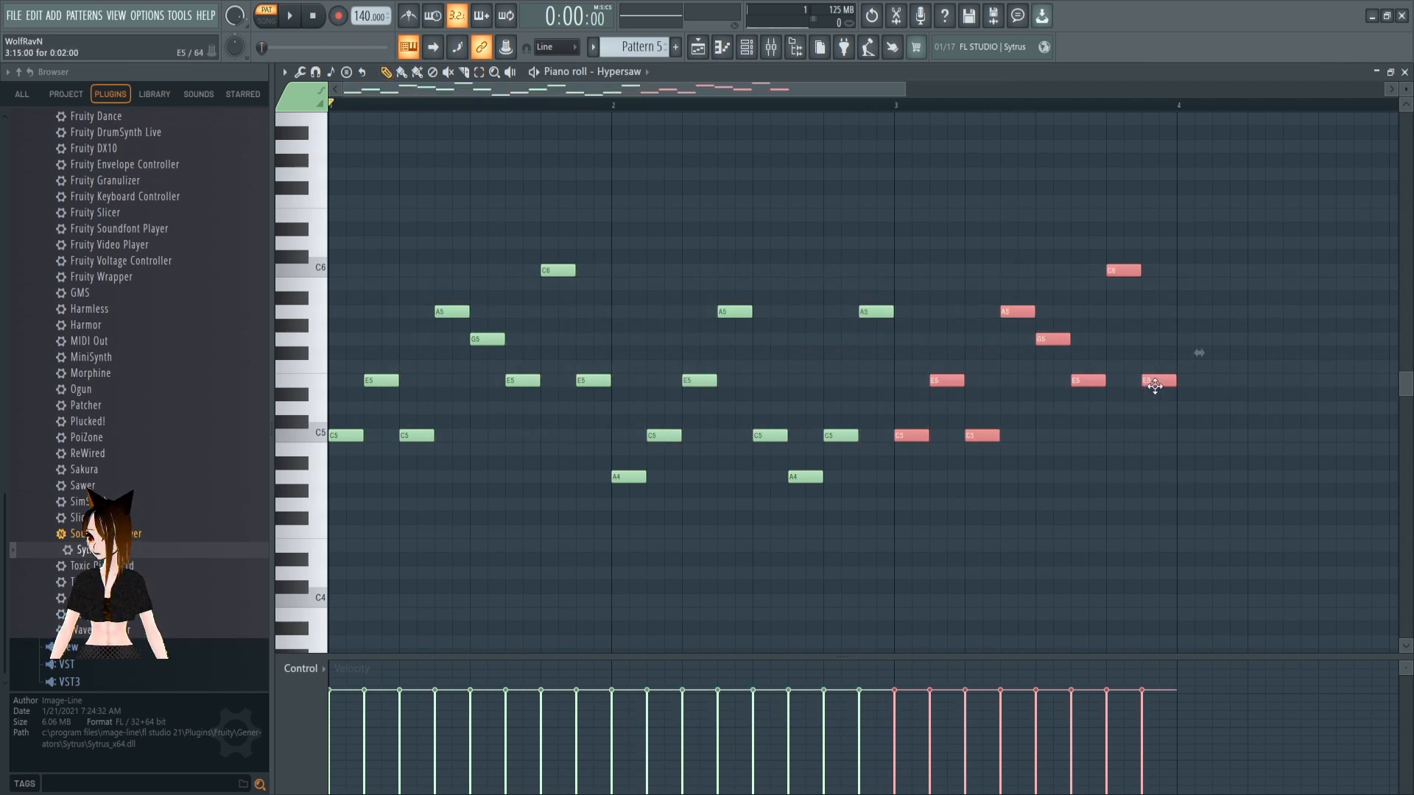
click(1073, 479)
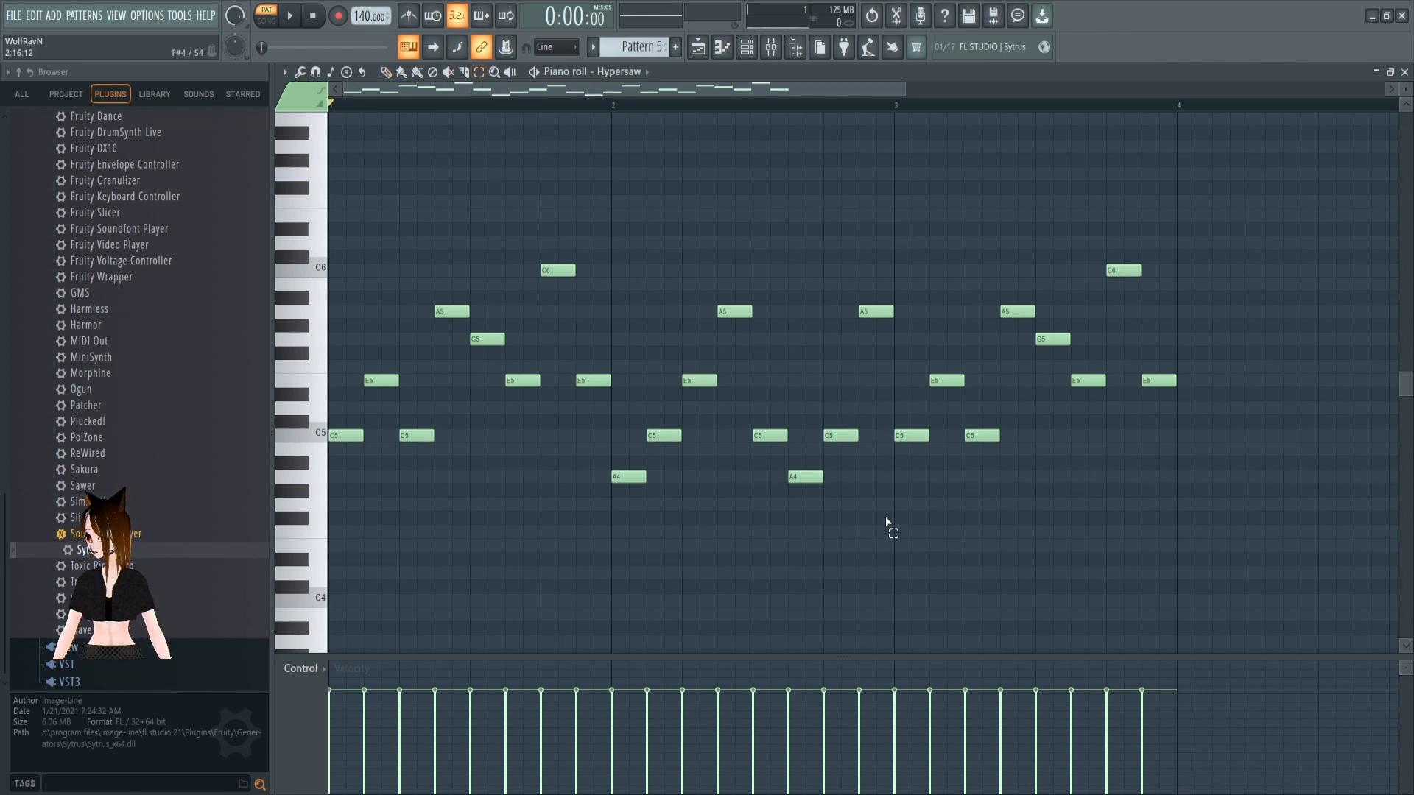
Copy the eight bar 2 notes into bar 4 at the same pitches
drag(886, 521, 642, 257)
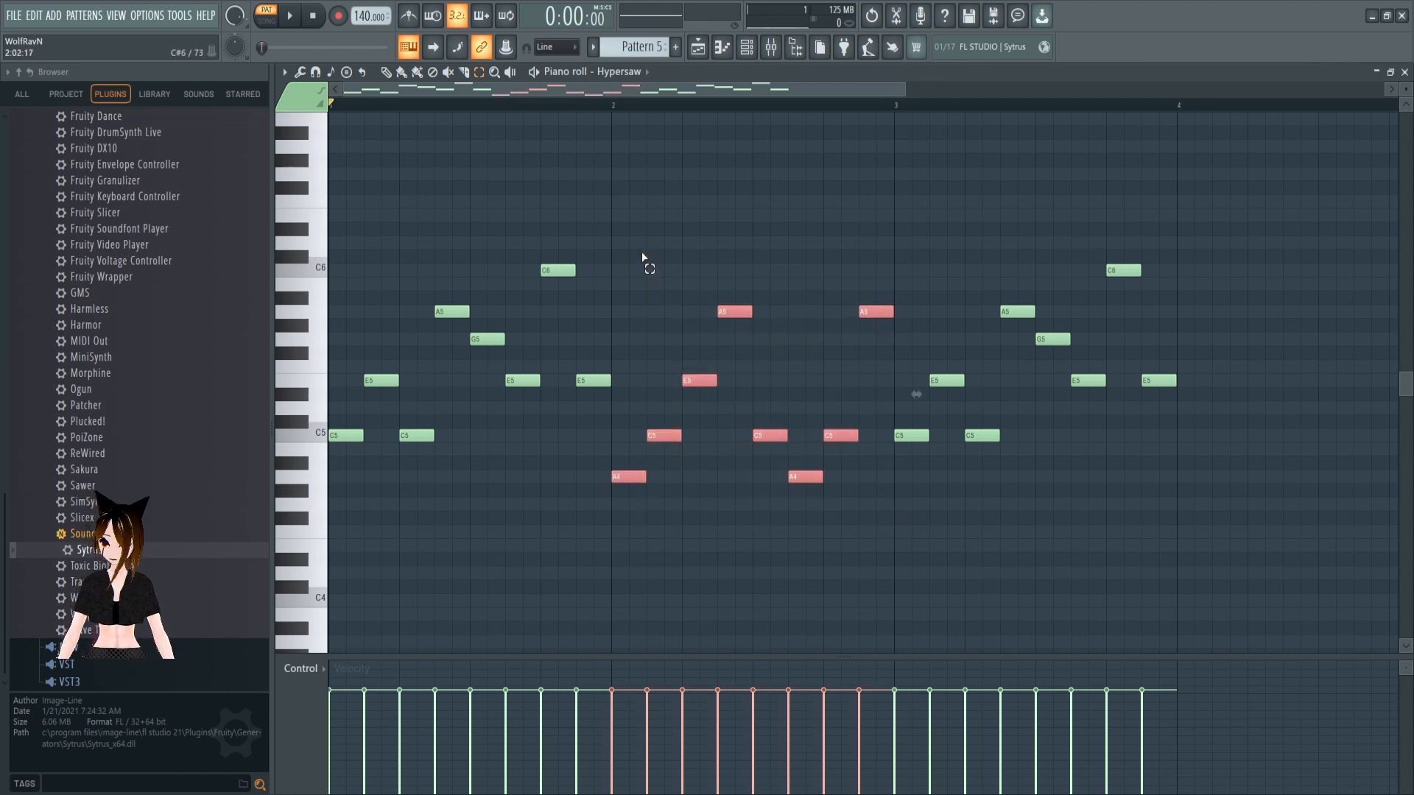
ctrl+click(649, 289)
key(ctrl+v)
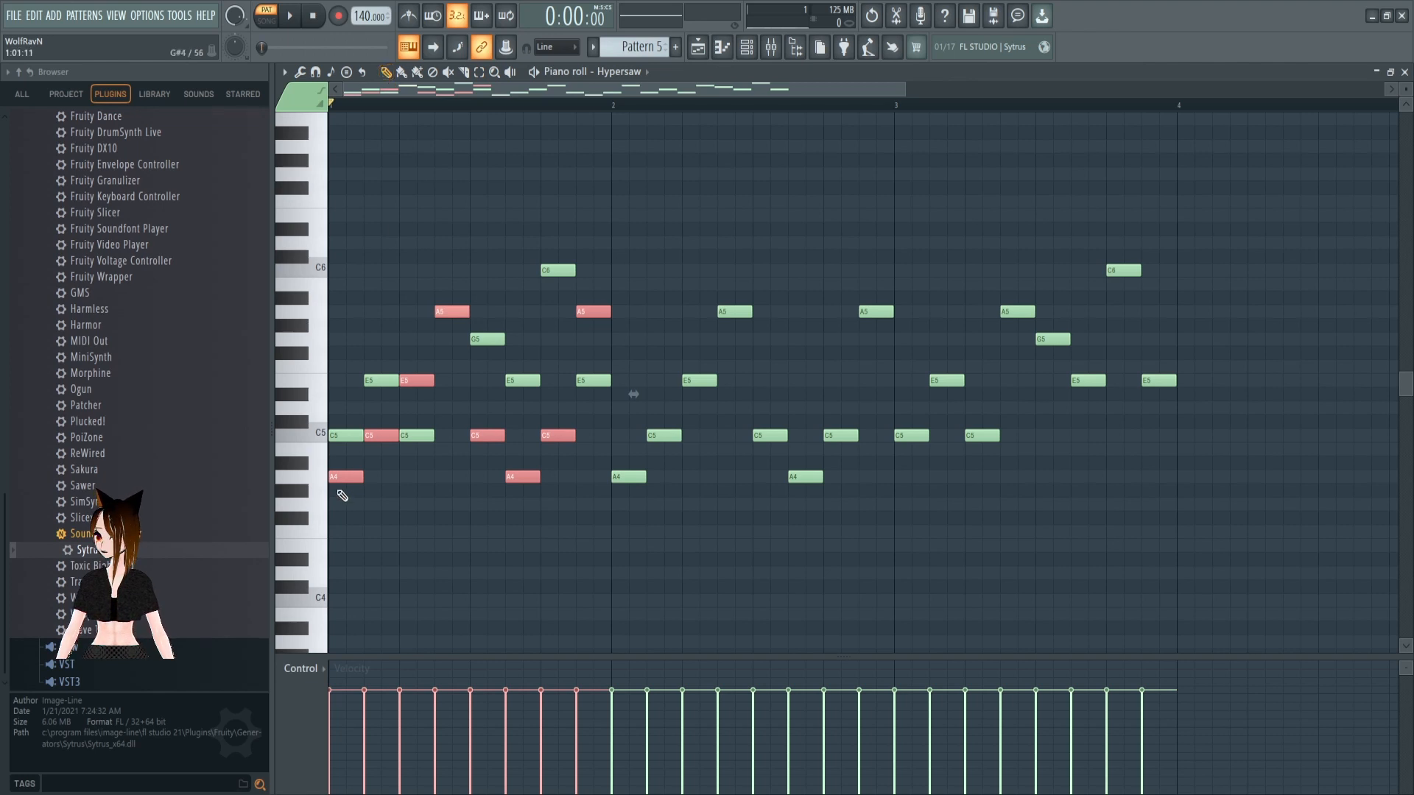
drag(336, 477, 1179, 472)
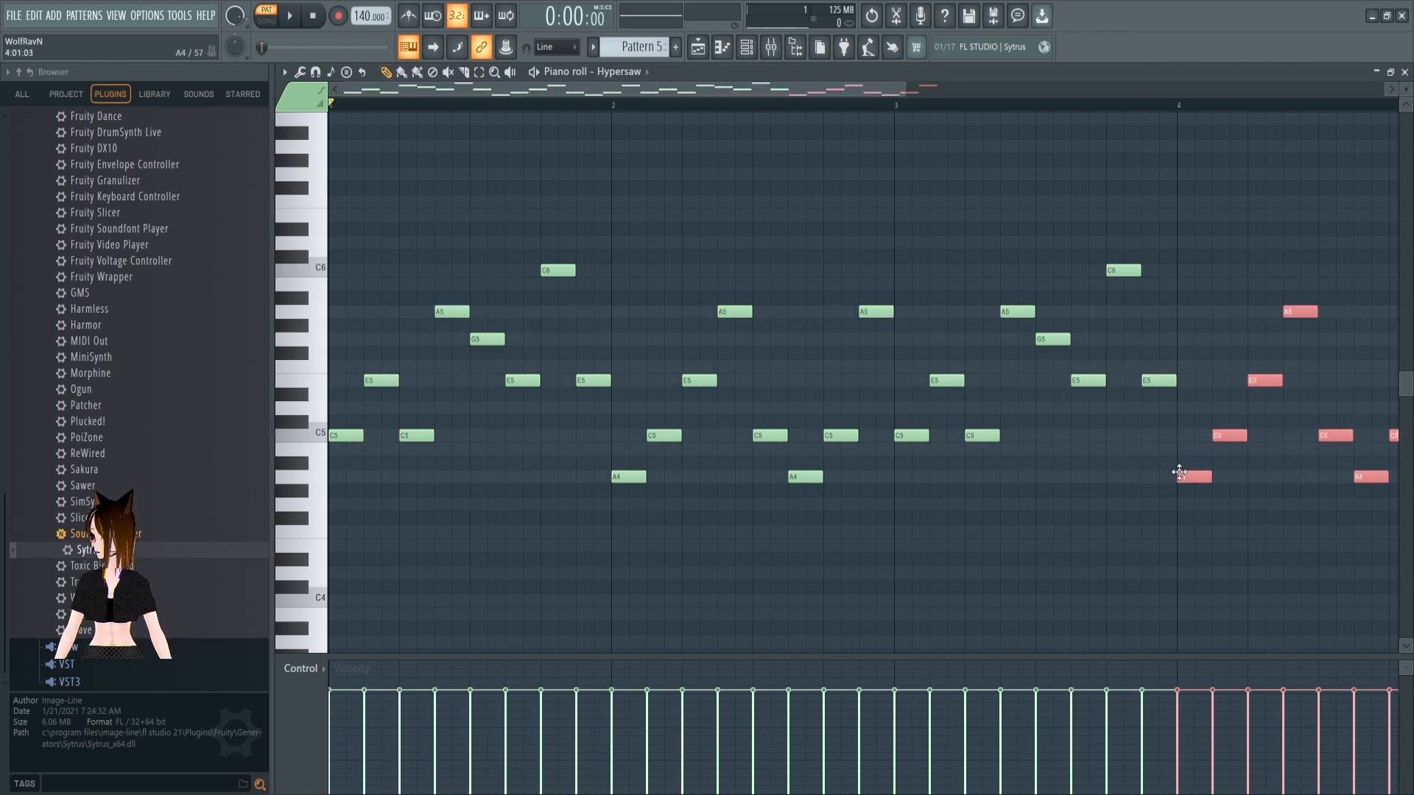
scroll(964, 470, right, 5)
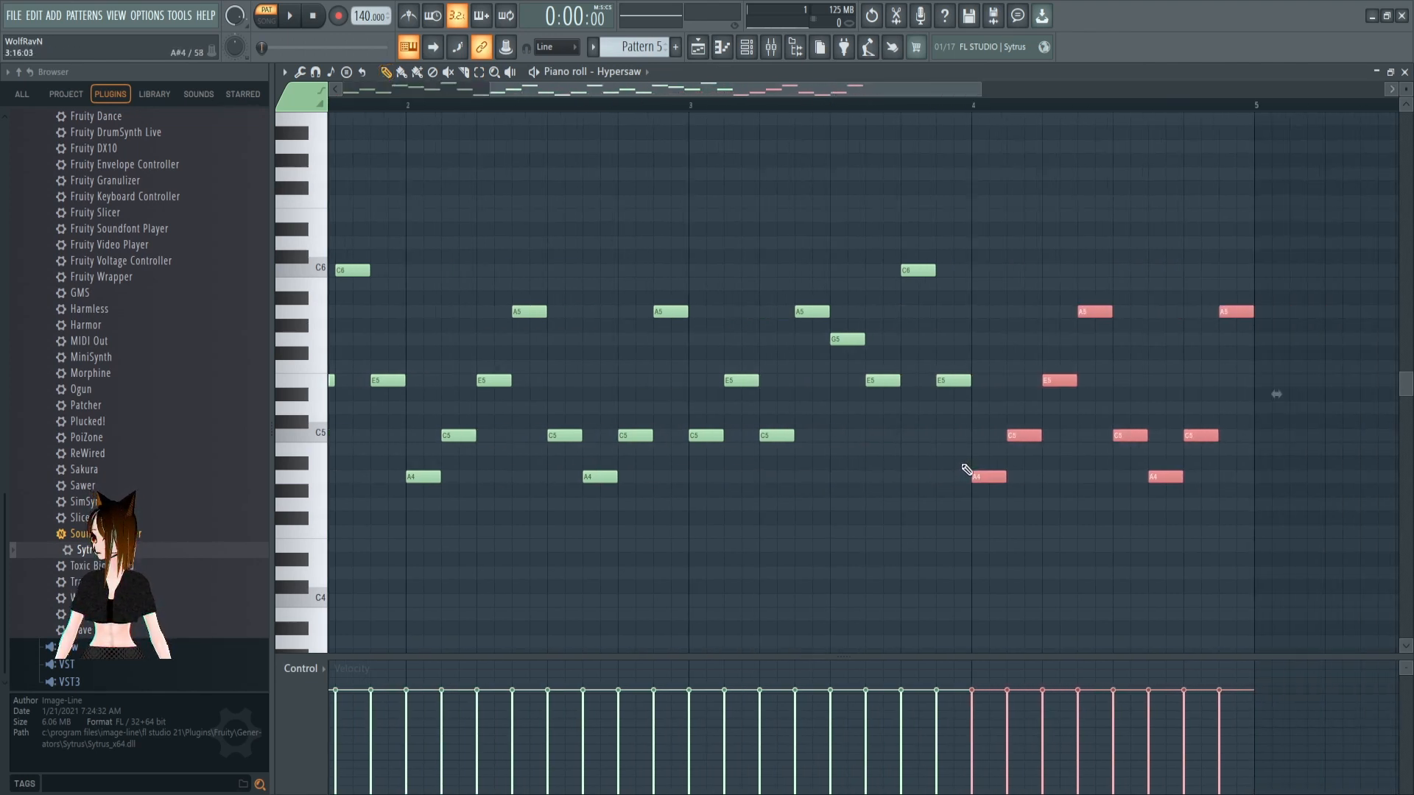
Change the bar 4 notes to G4, B4, D5, G5, B4, G4, B4 and G5, and play the whole pattern
drag(660, 480, 663, 507)
click(649, 462)
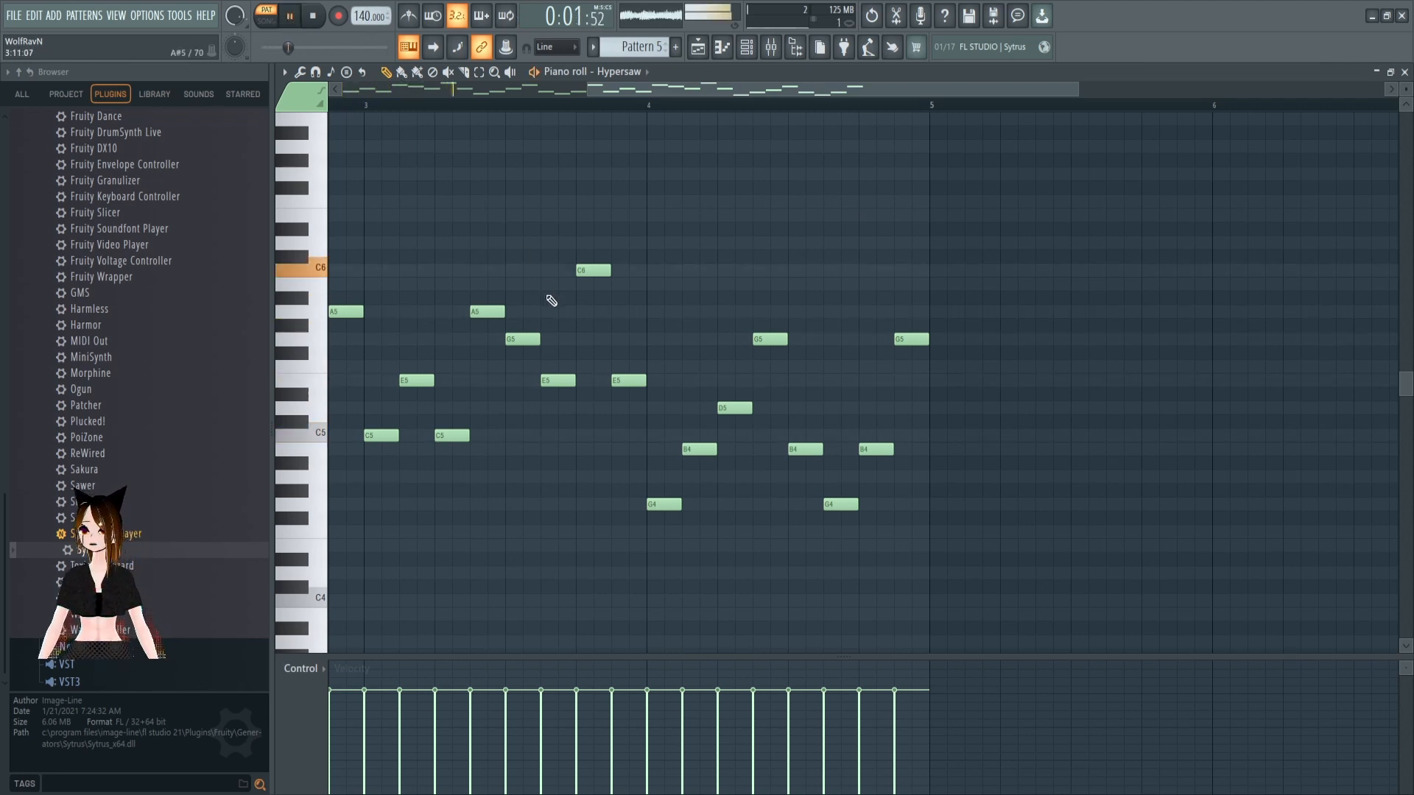
drag(850, 87, 580, 72)
drag(834, 88, 976, 90)
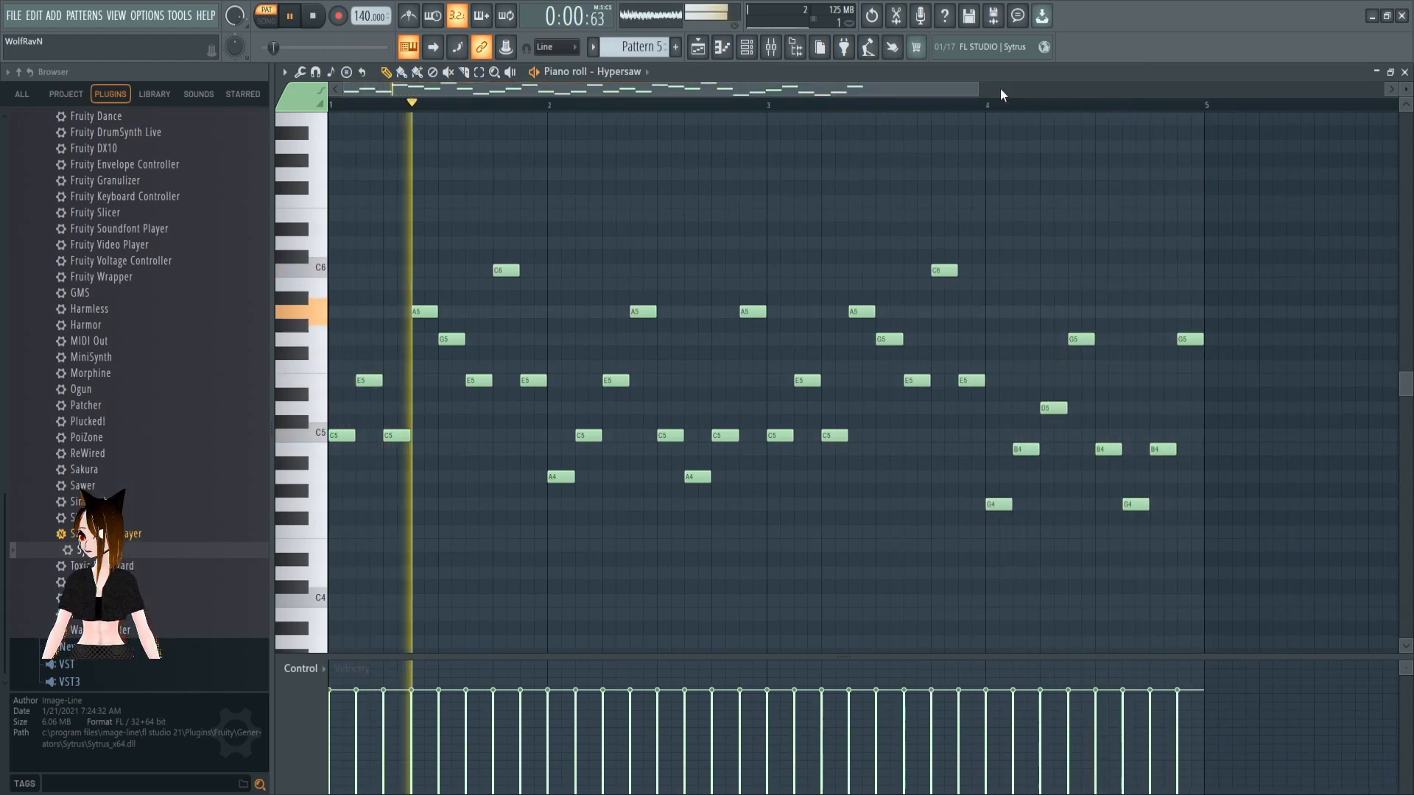
Close the piano roll, switch playback to song mode and place Pattern 5 at bar 1 on Track 5
click(1404, 71)
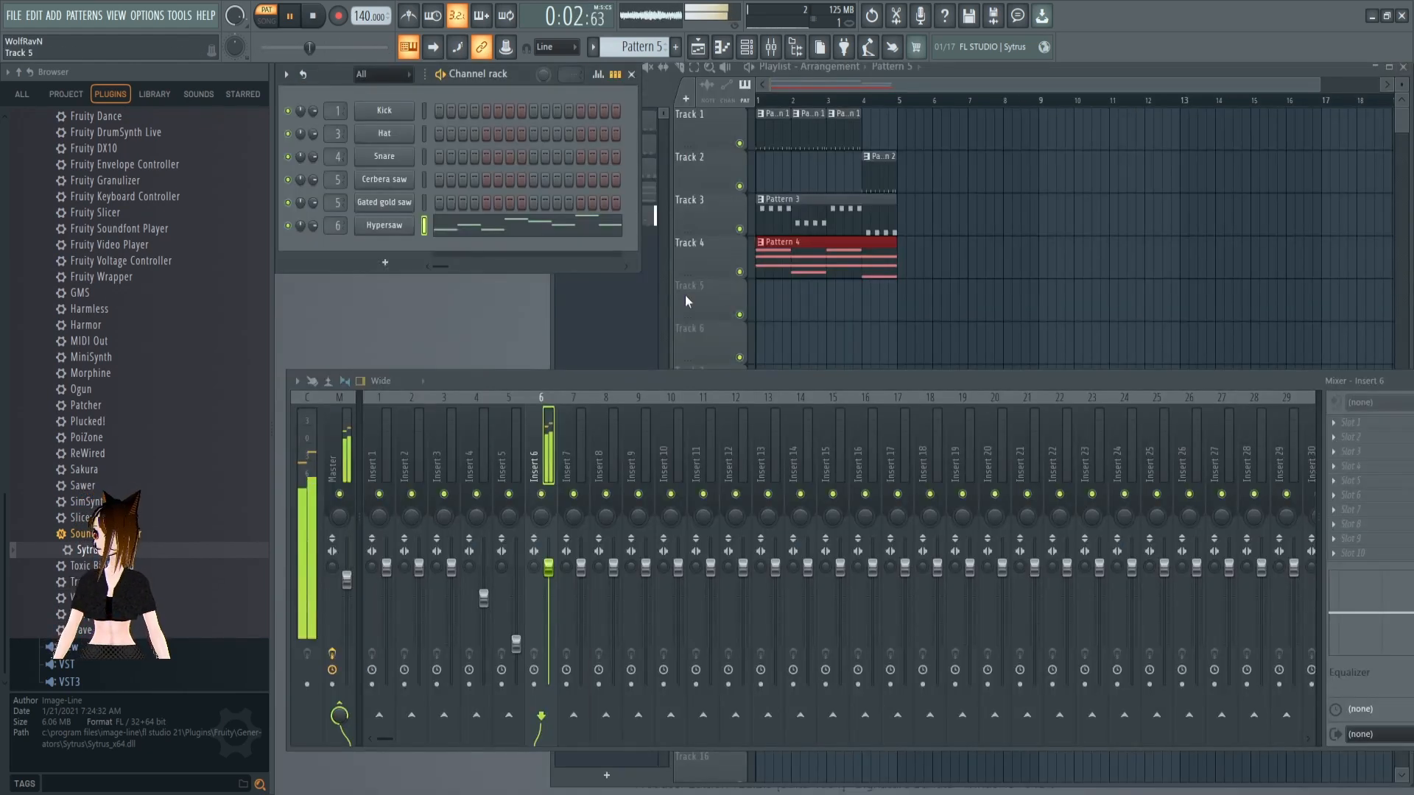
click(266, 21)
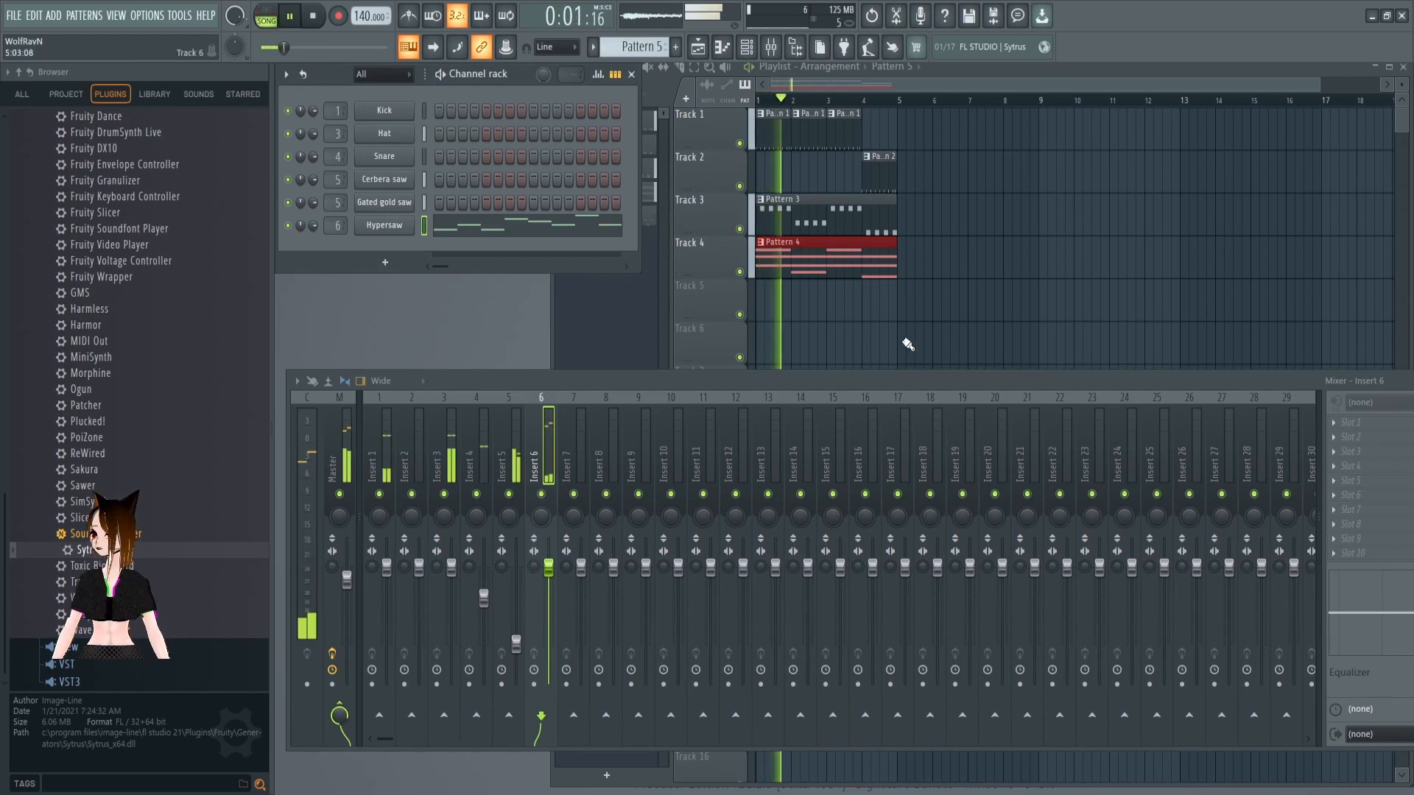
click(761, 303)
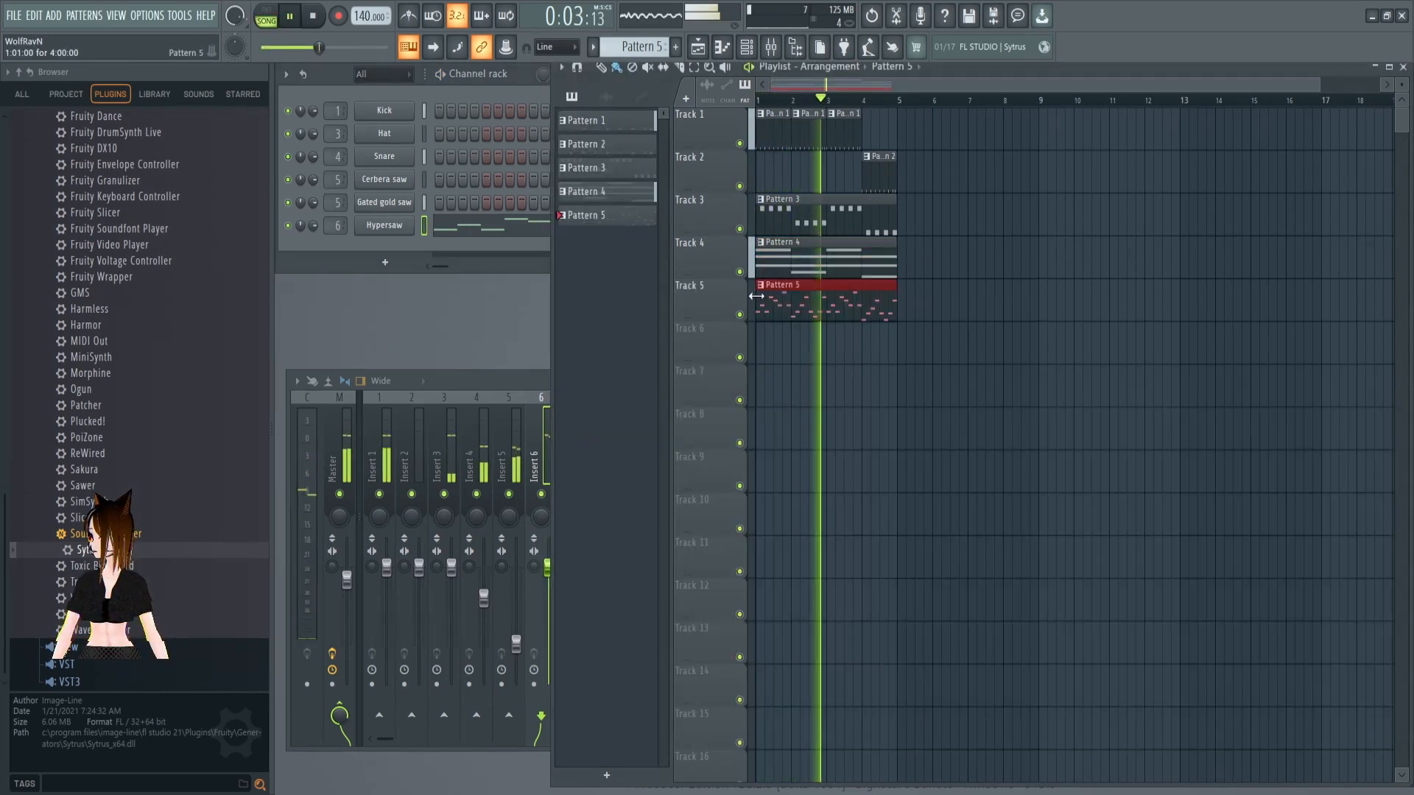
Raise the Insert 5 fader and lower the Insert 6 fader in the mixer during playback, then stop the song
click(467, 380)
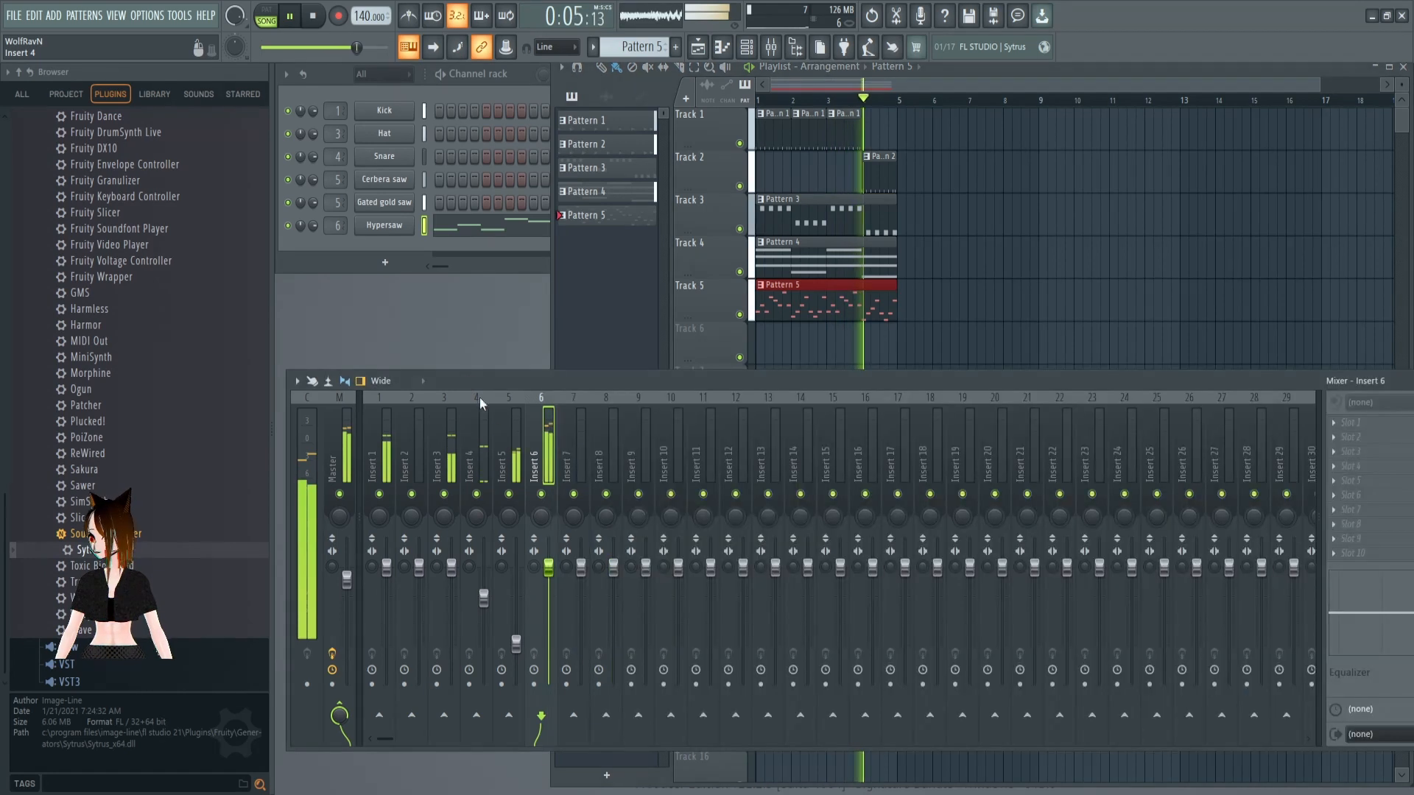
drag(521, 654, 521, 635)
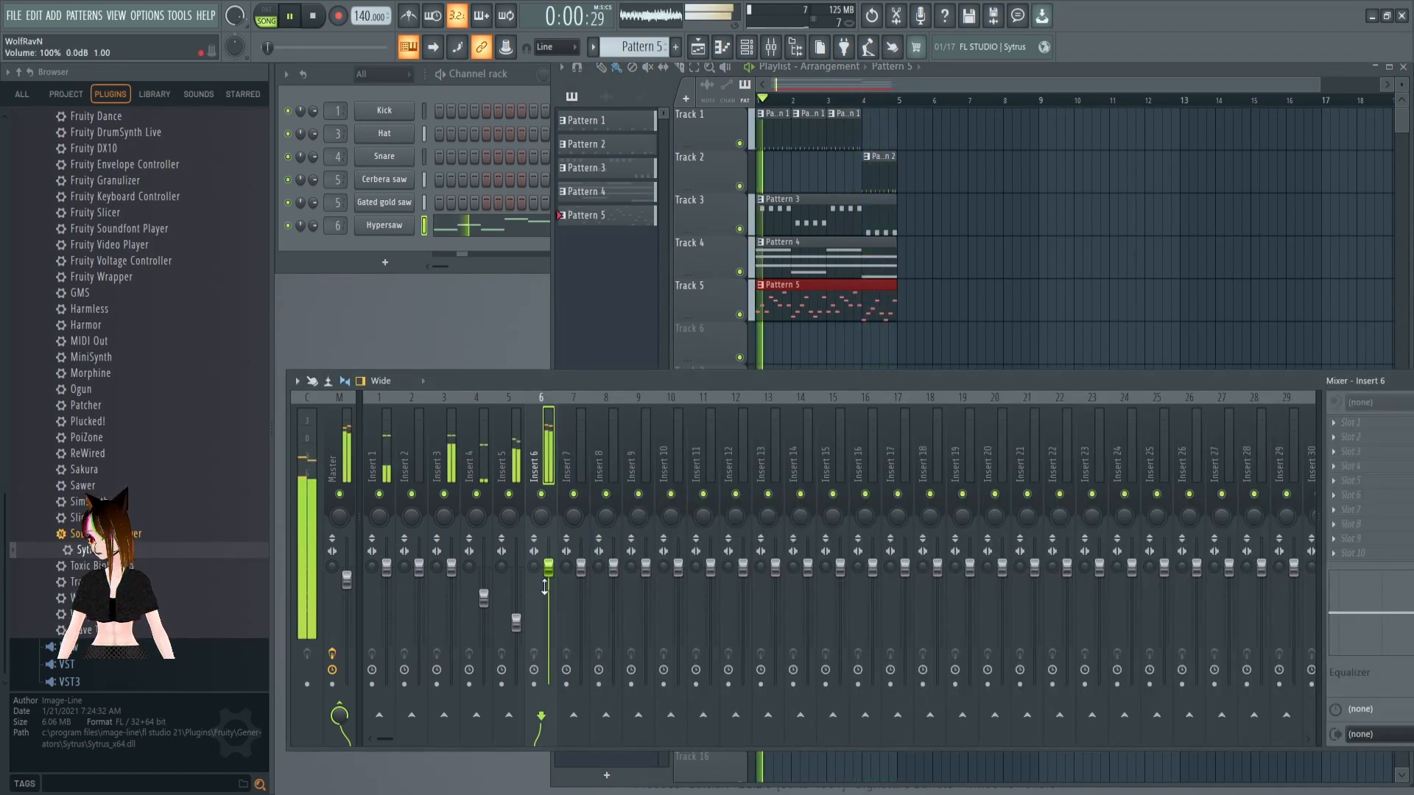
drag(553, 570, 517, 615)
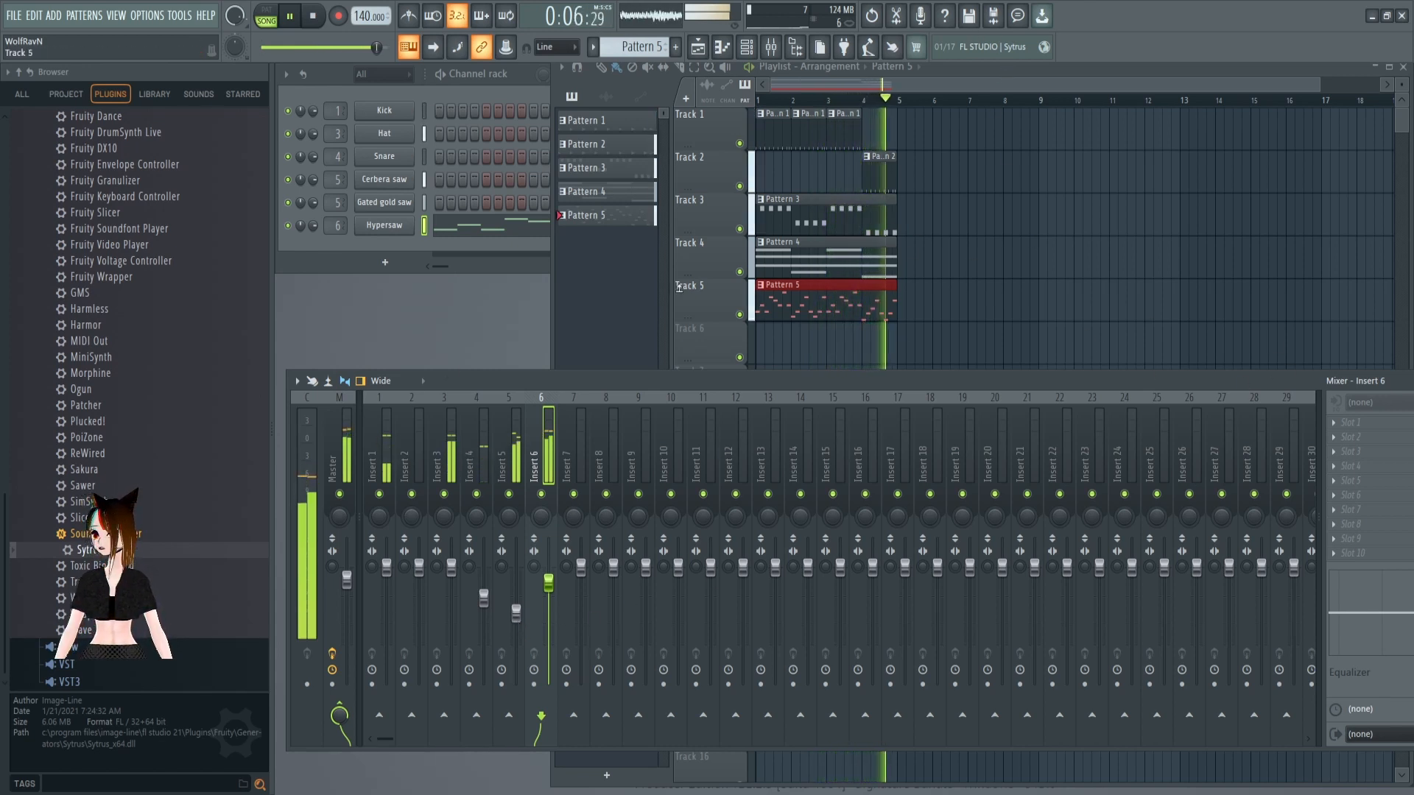
click(315, 16)
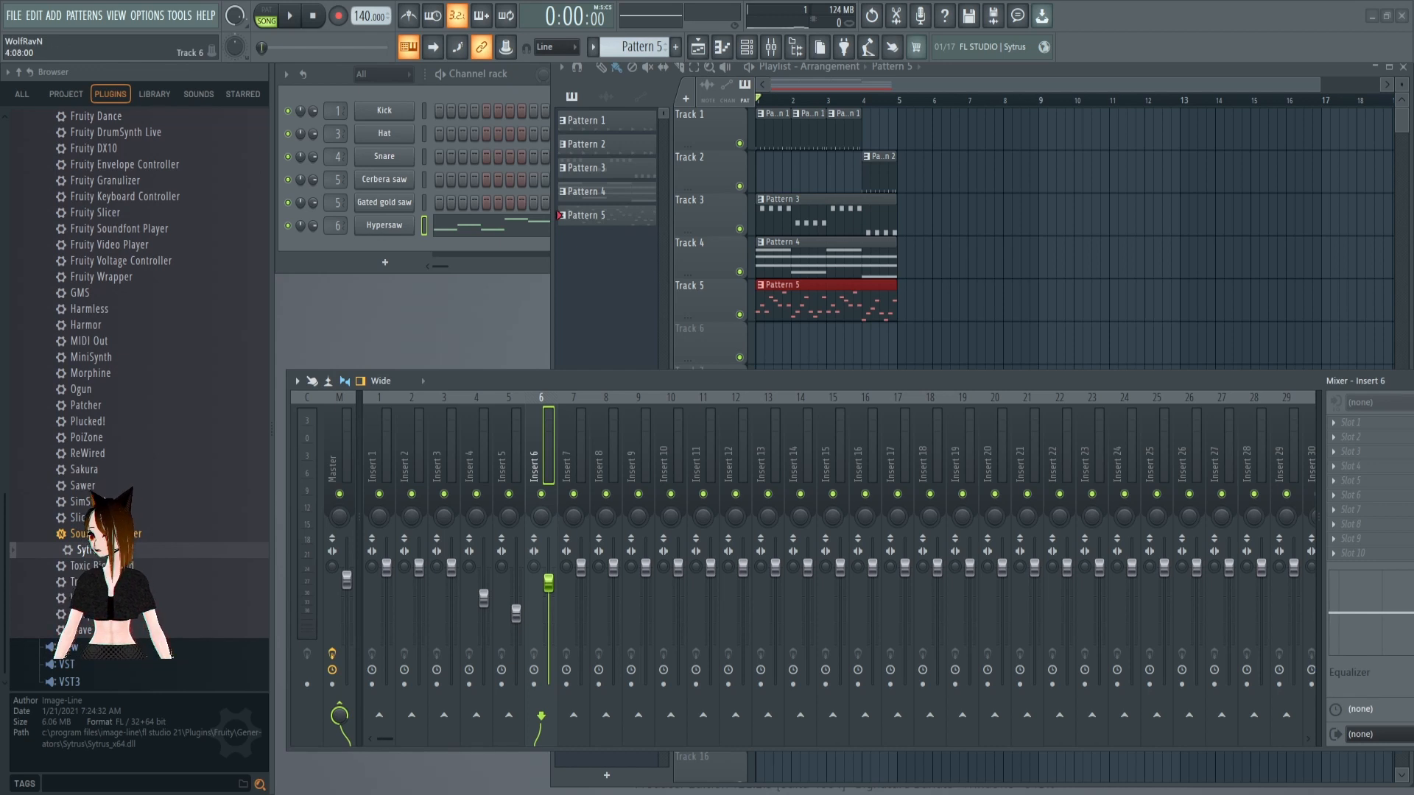
Move the Pattern 5 and Pattern 4 clips in the playlist so they start at bar 5
click(865, 192)
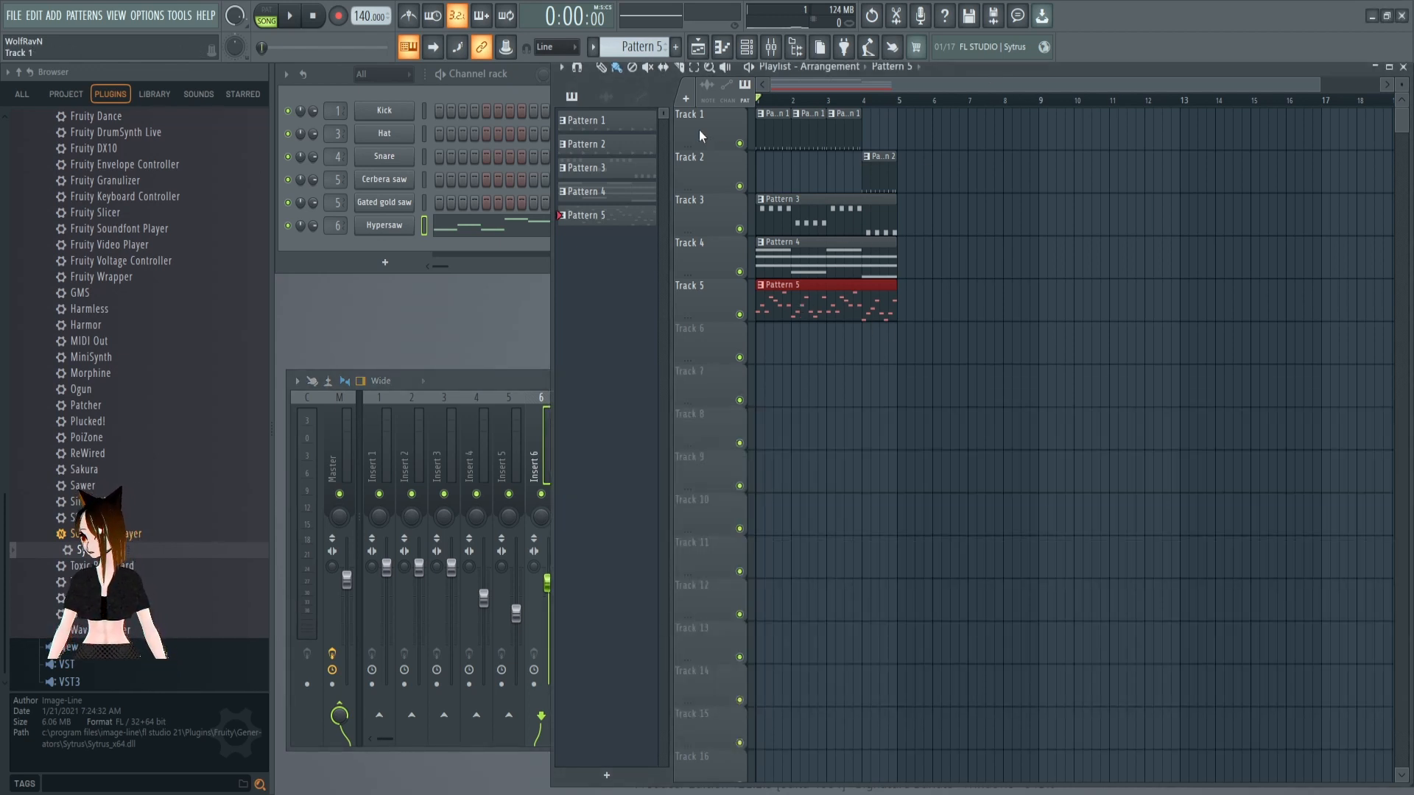
drag(803, 288, 966, 295)
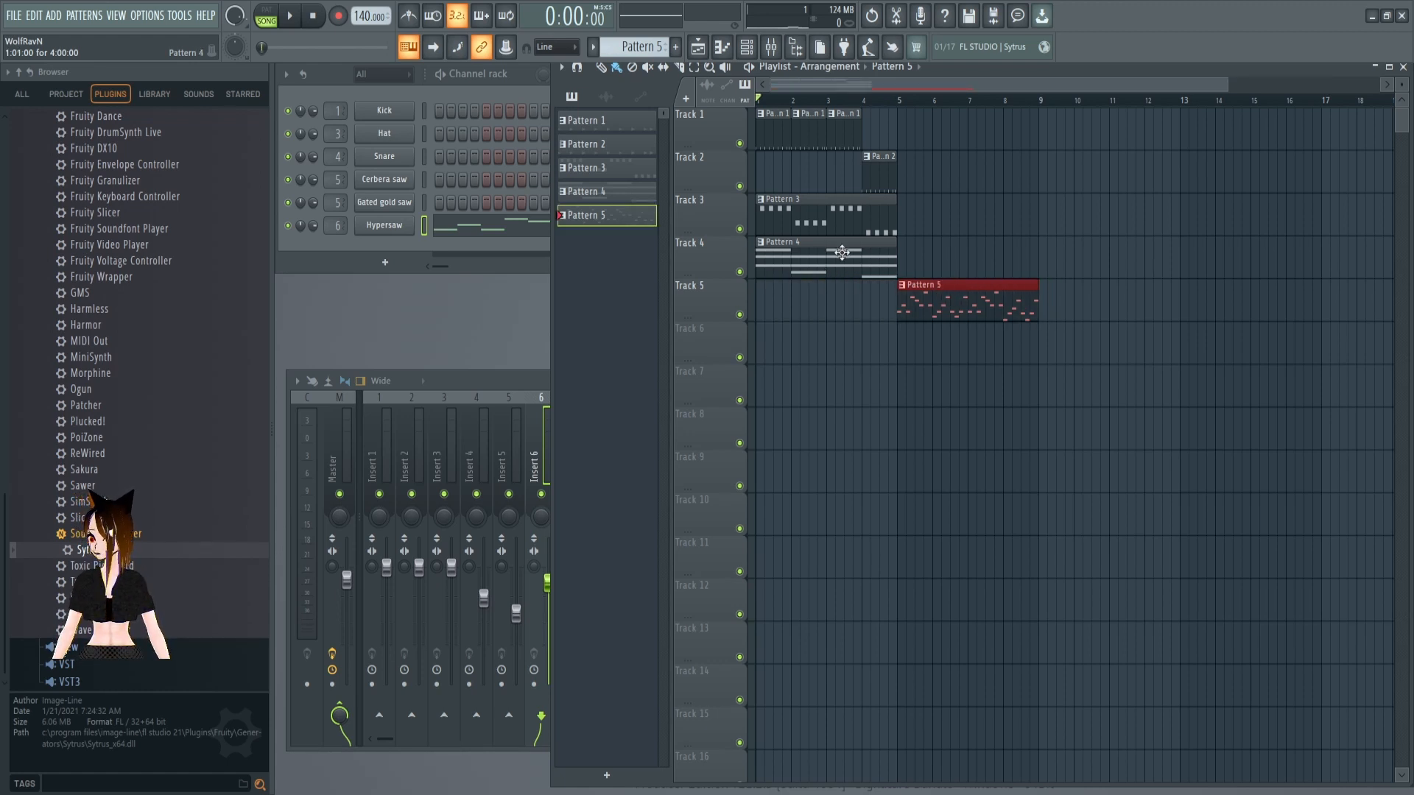
drag(822, 248, 960, 252)
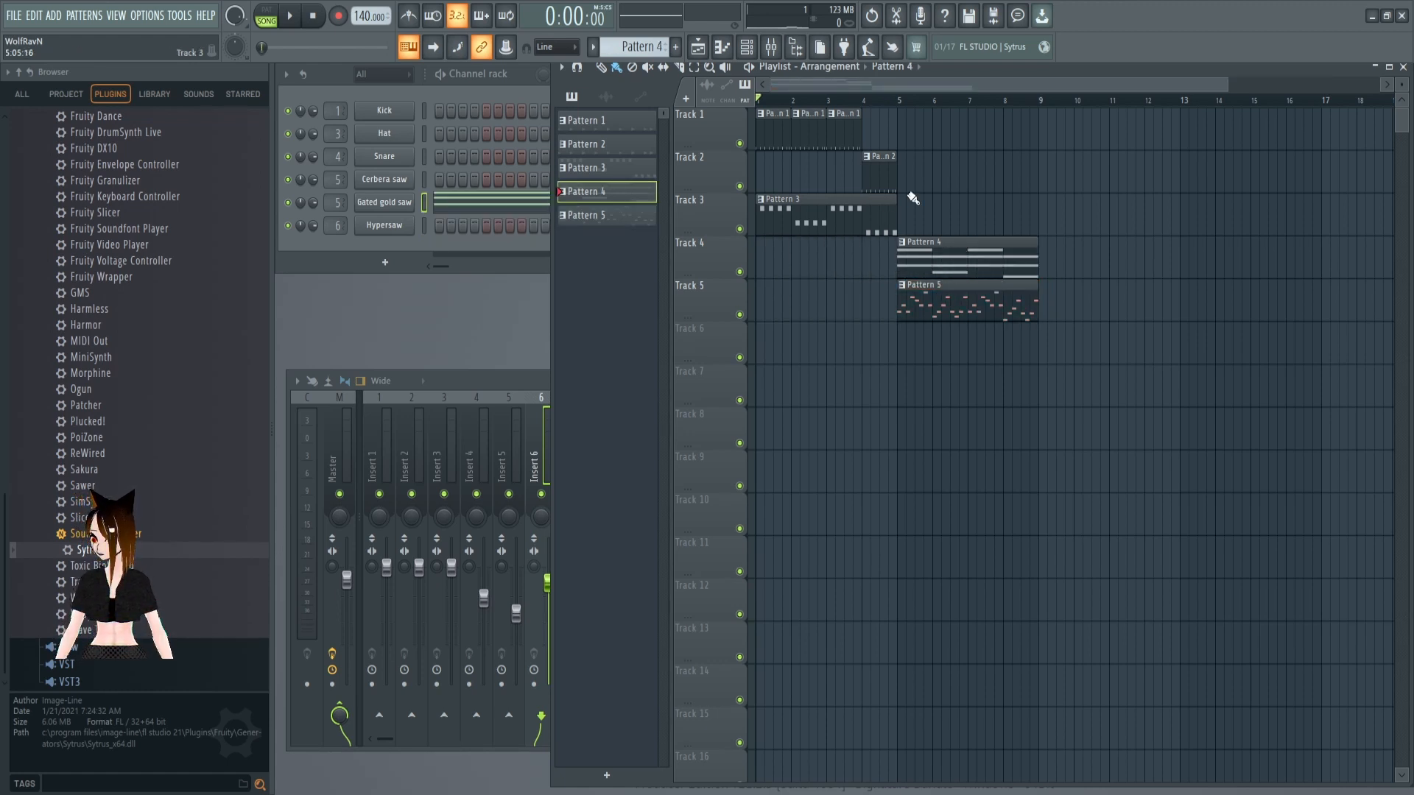
Repeat the Pattern 3 bass clip and the Pattern 1 and Pattern 2 drum clips across bars 5 to 8
click(796, 200)
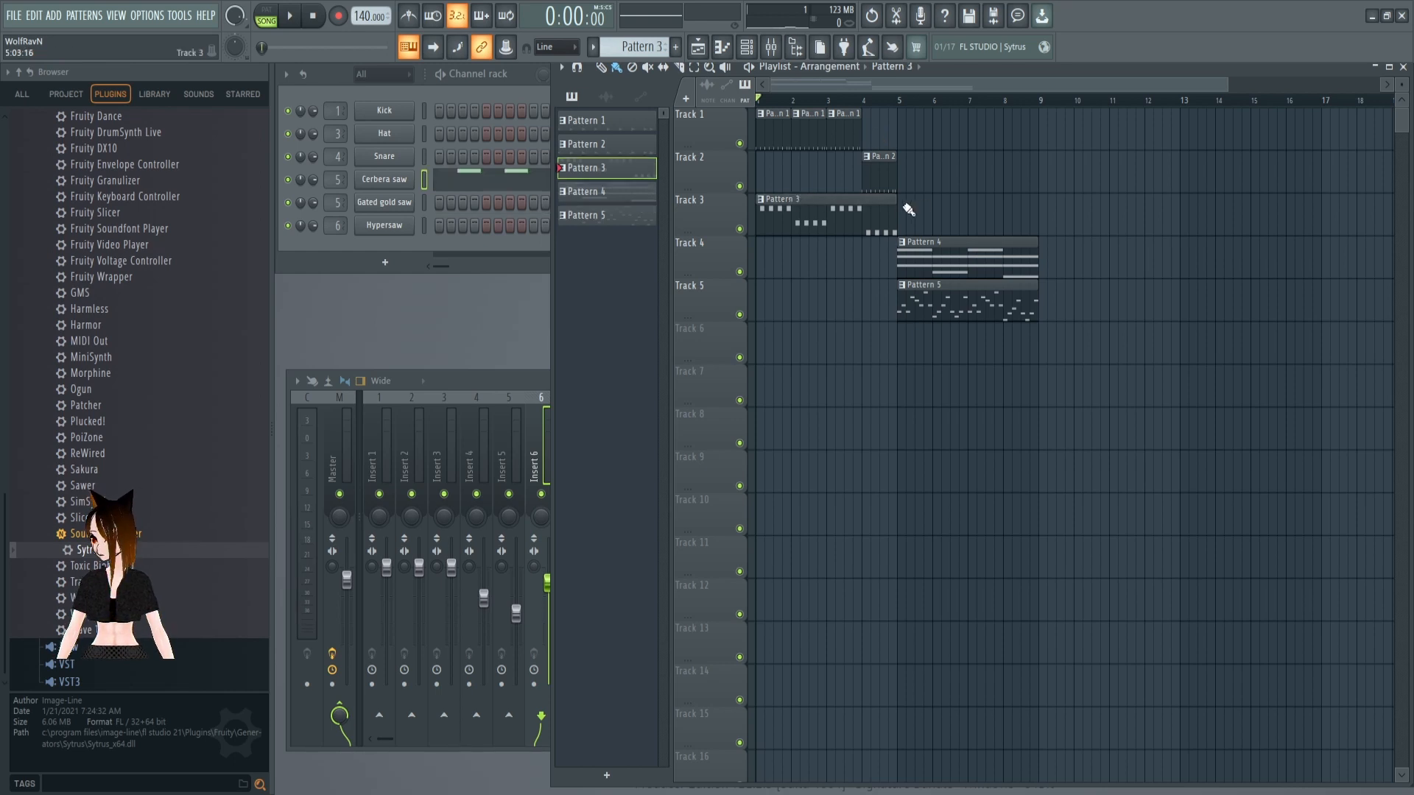
click(906, 209)
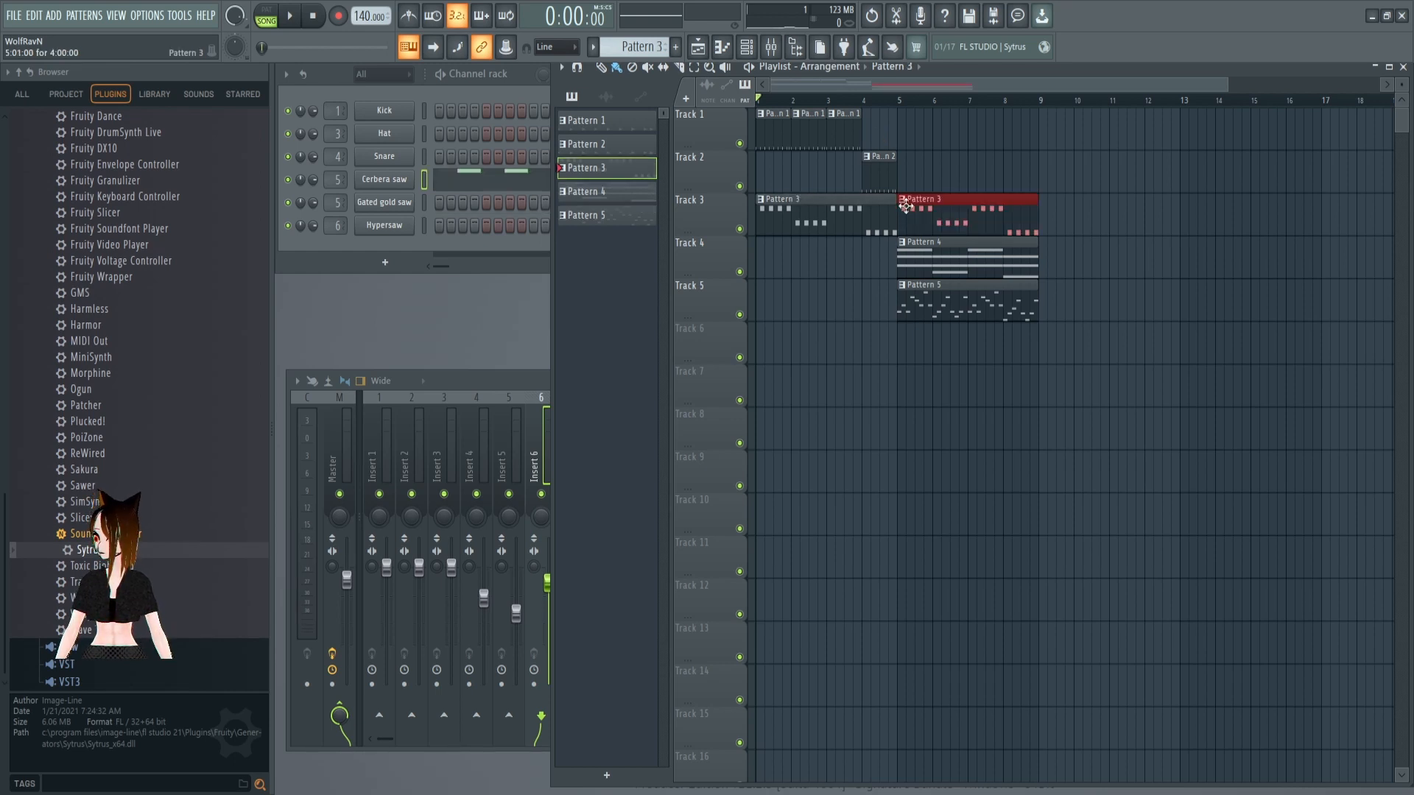
click(882, 159)
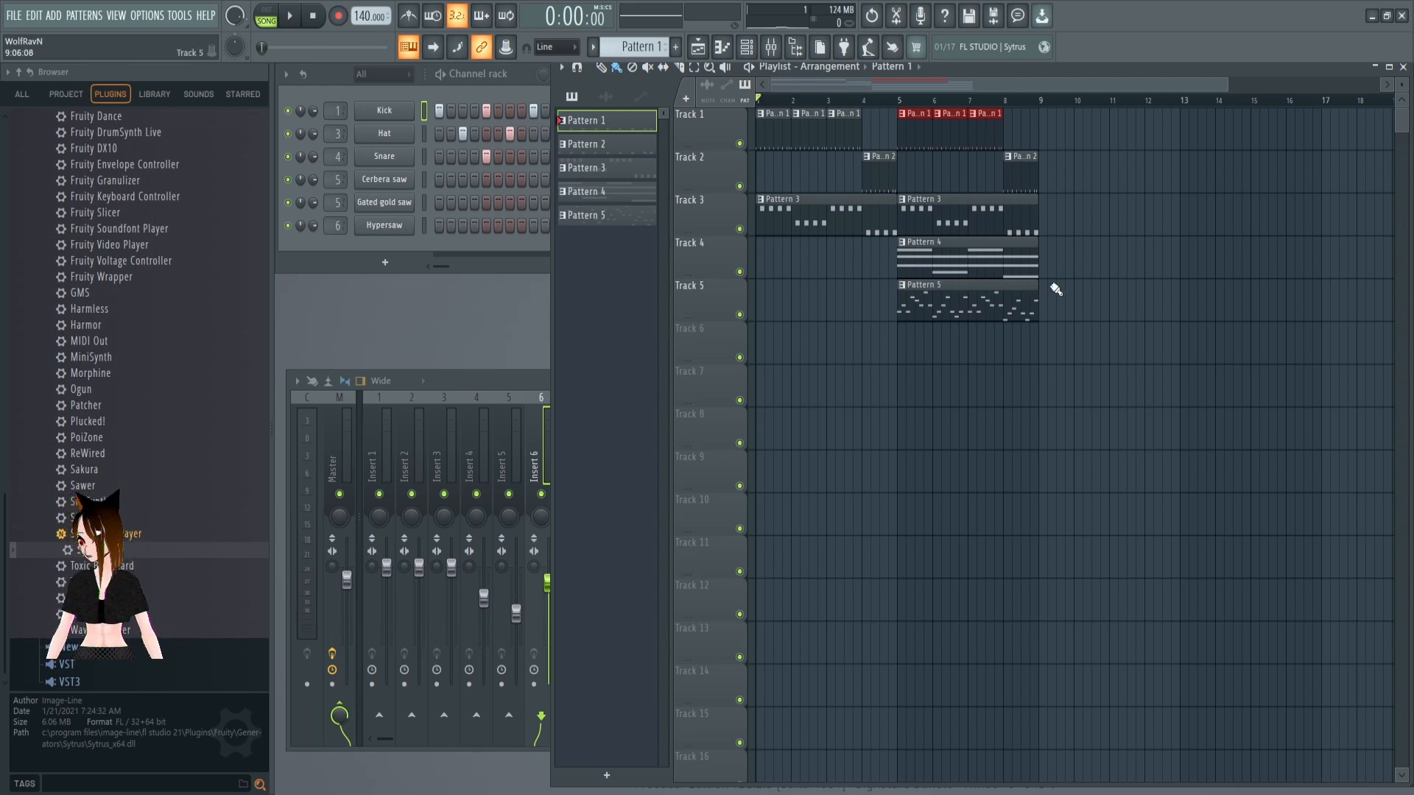
Move the Pattern 5 clip to bar 9 and repeat the Pattern 1 and Pattern 2 drum clips across bars 9 to 12
drag(967, 300, 1067, 302)
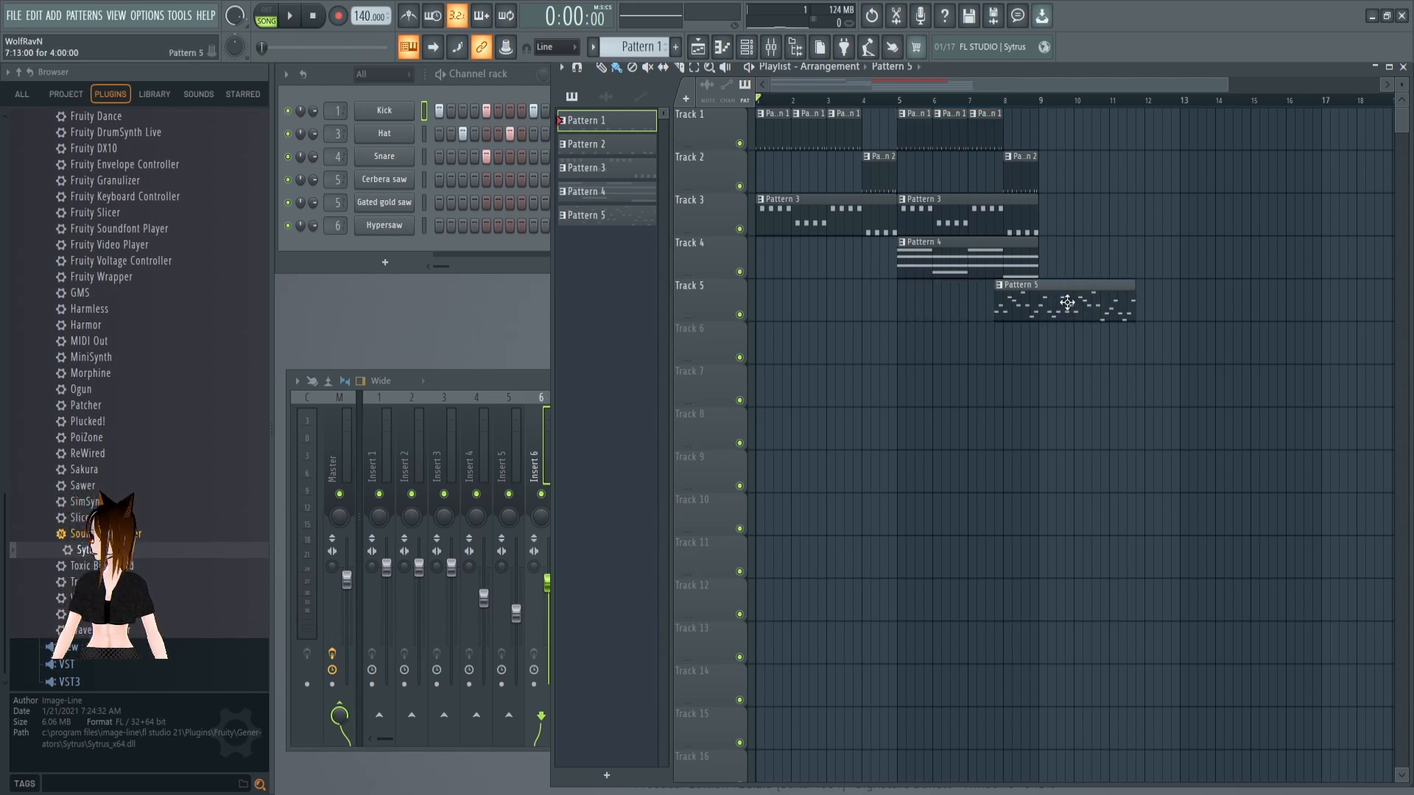
click(1110, 299)
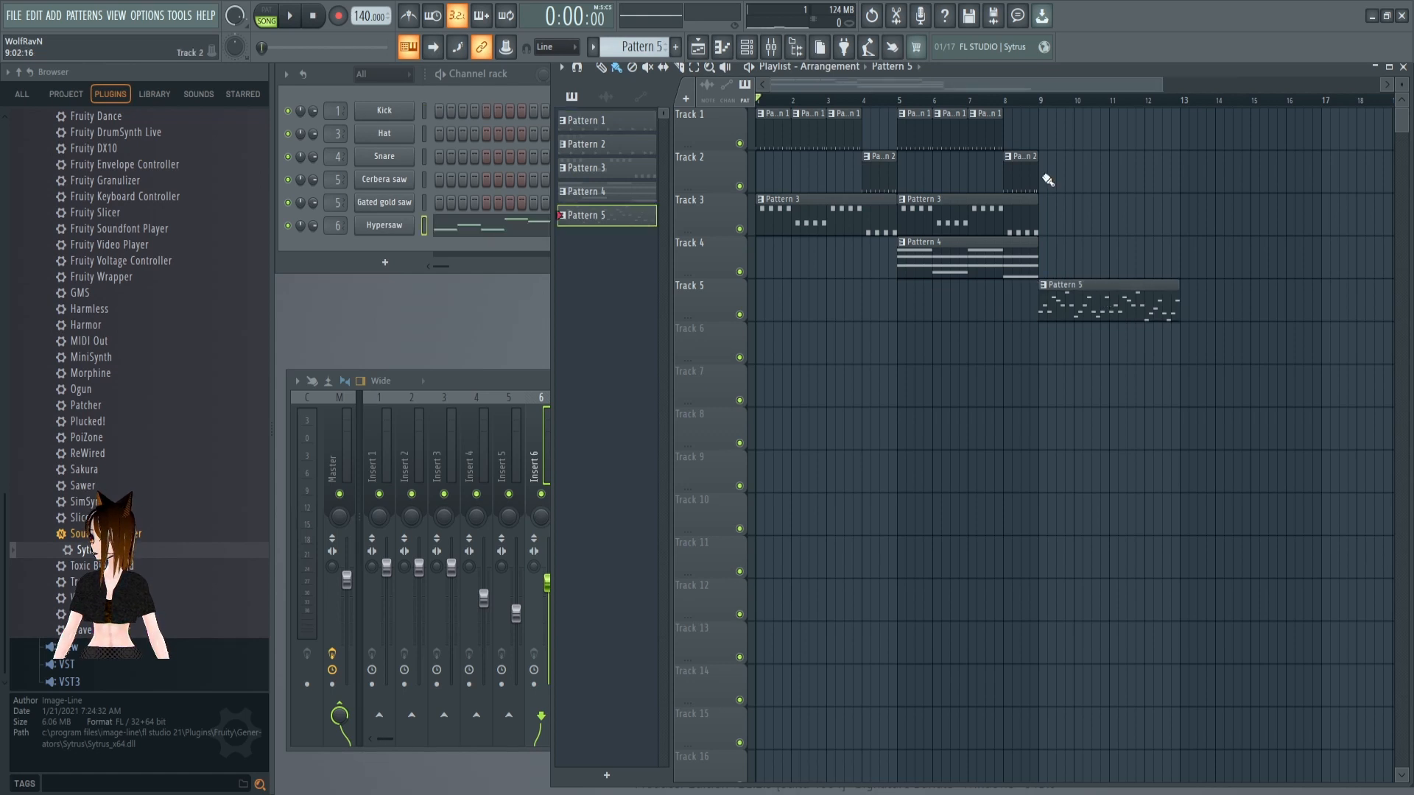
click(918, 131)
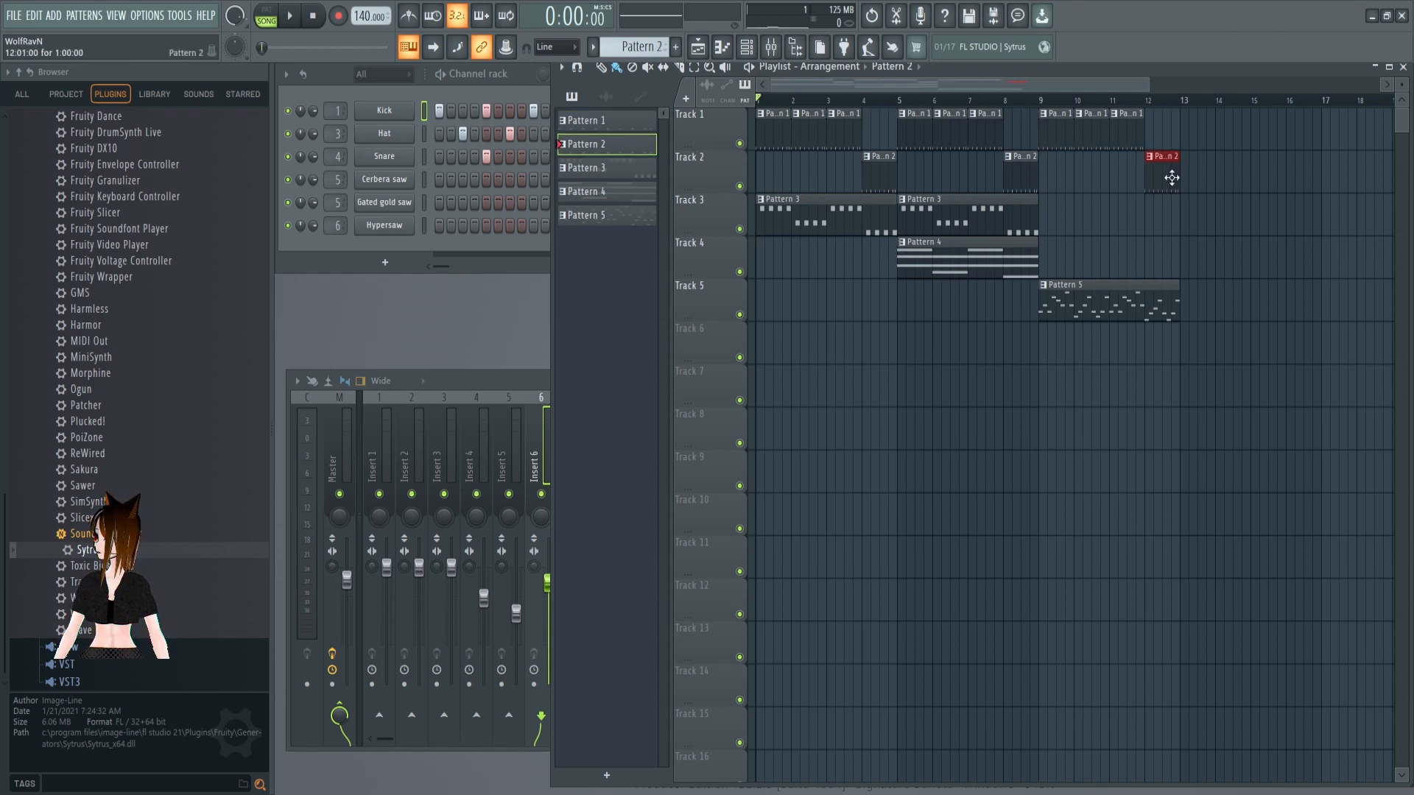
Place further Pattern 3 and Pattern 4 clips at bar 9 on Tracks 3 and 4
click(967, 213)
click(1054, 221)
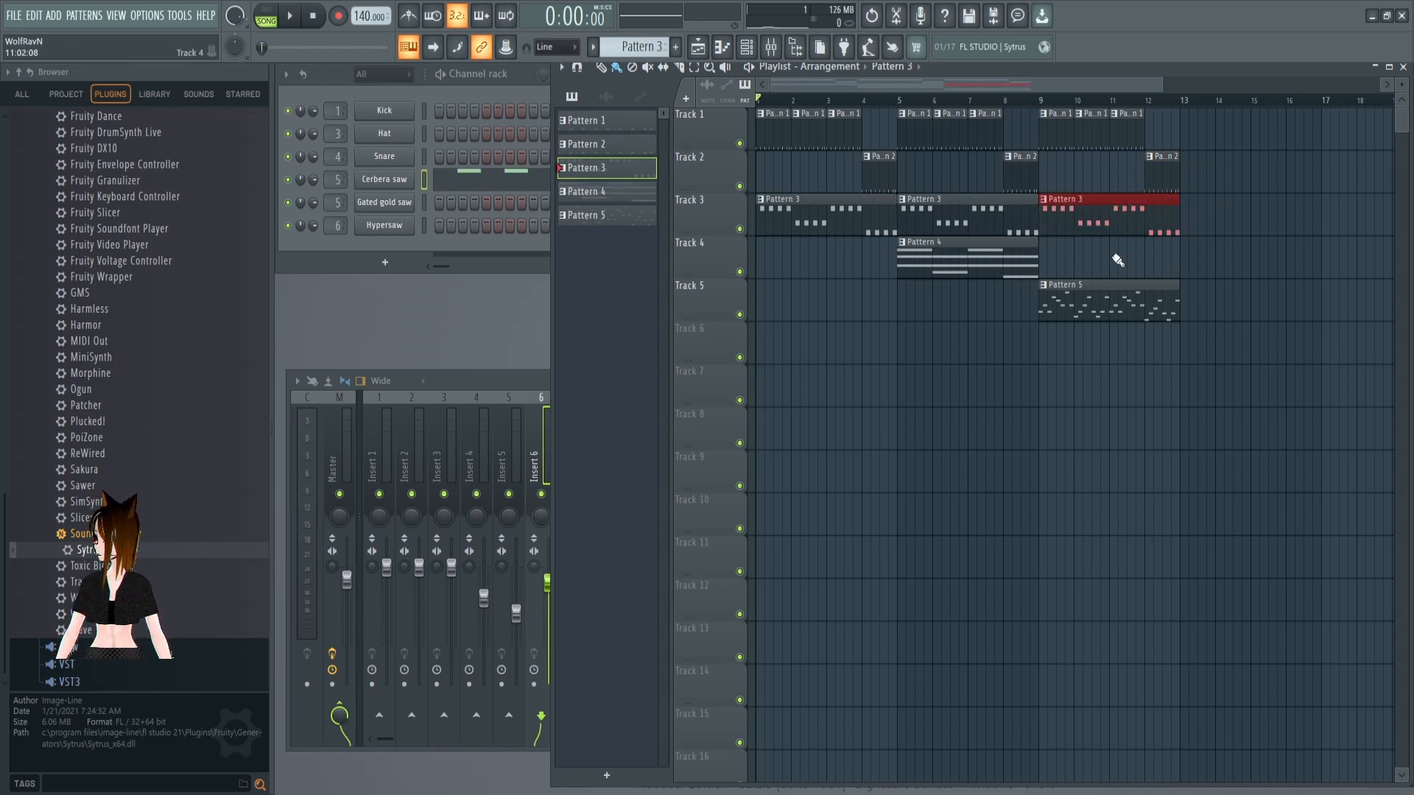
click(981, 256)
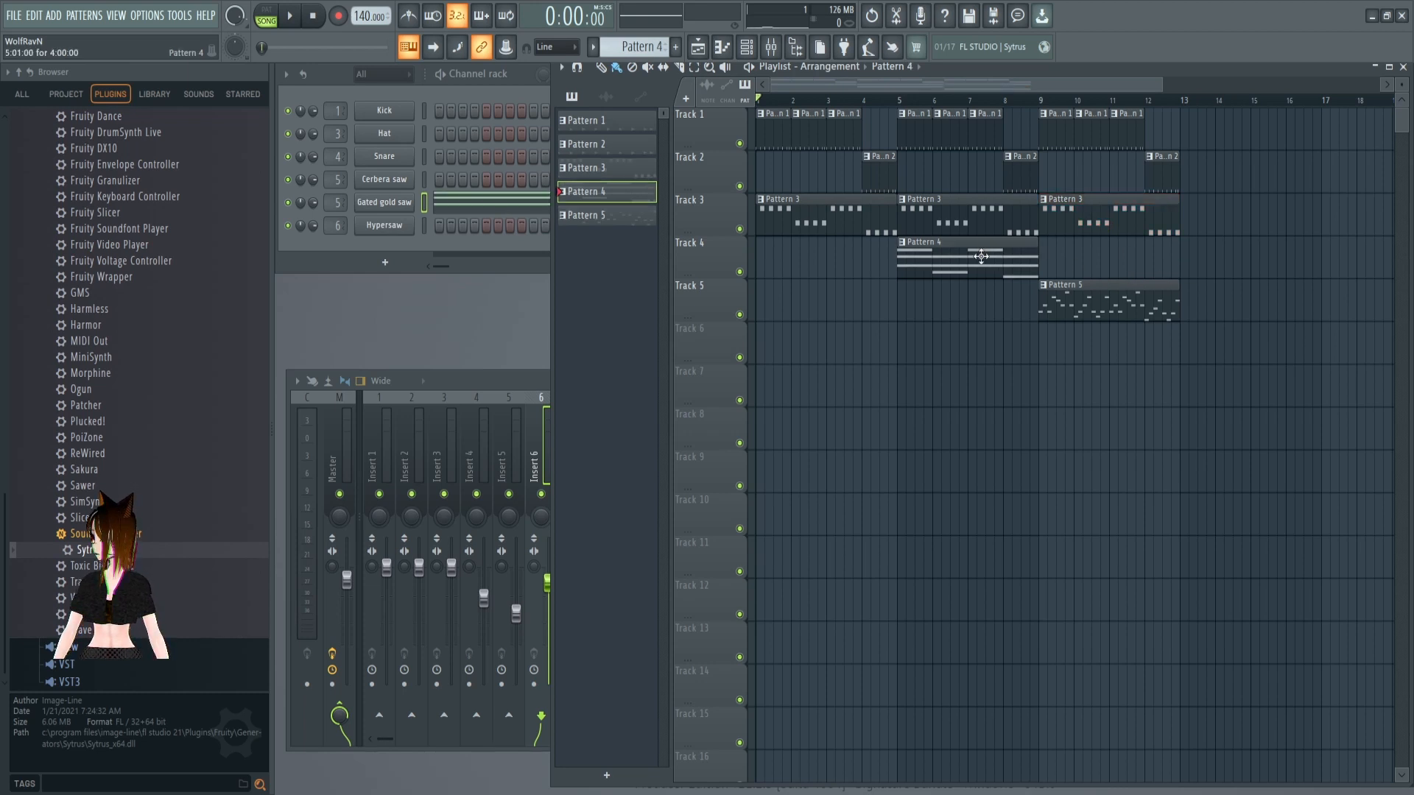
click(1049, 259)
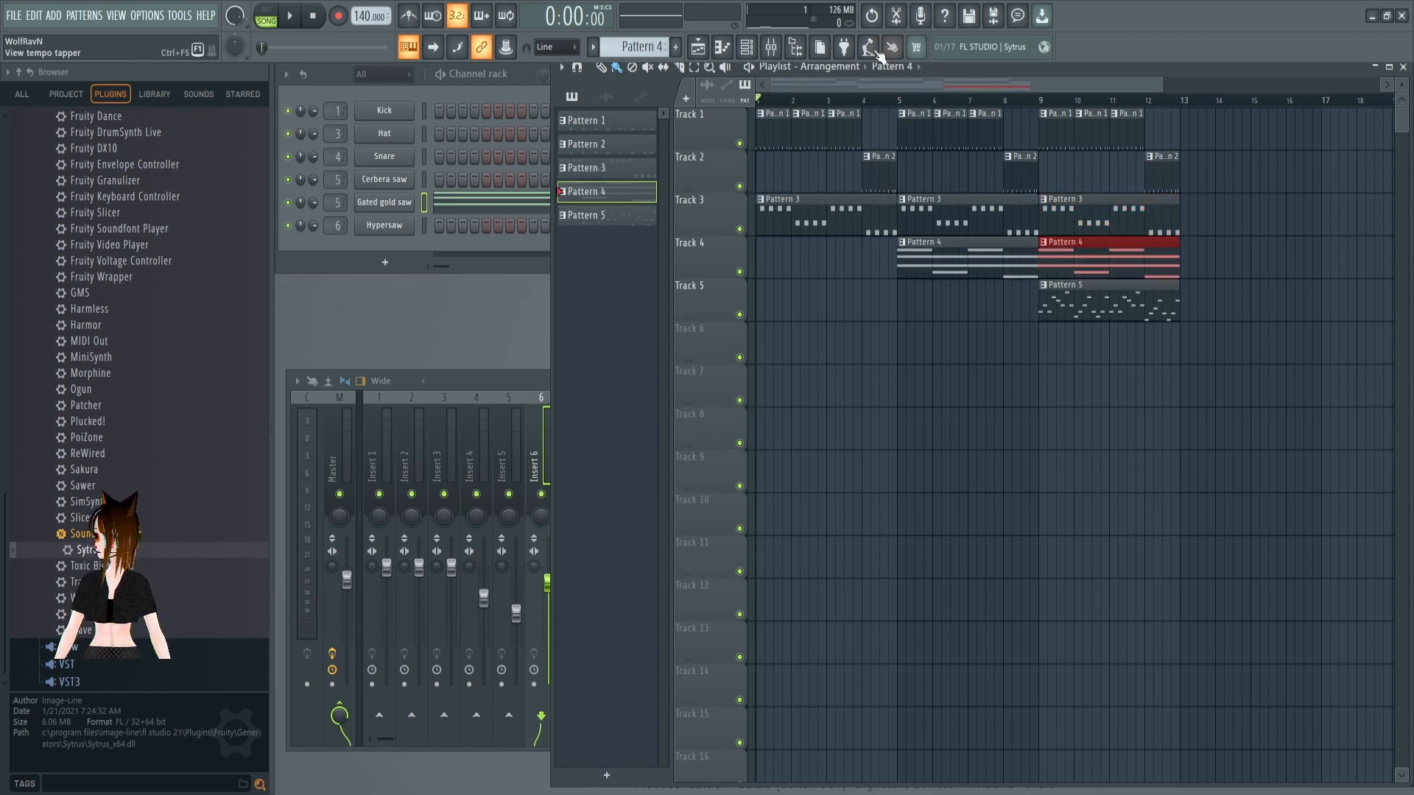
Play the arrangement and raise the Master fader in the mixer to about 97%
click(302, 16)
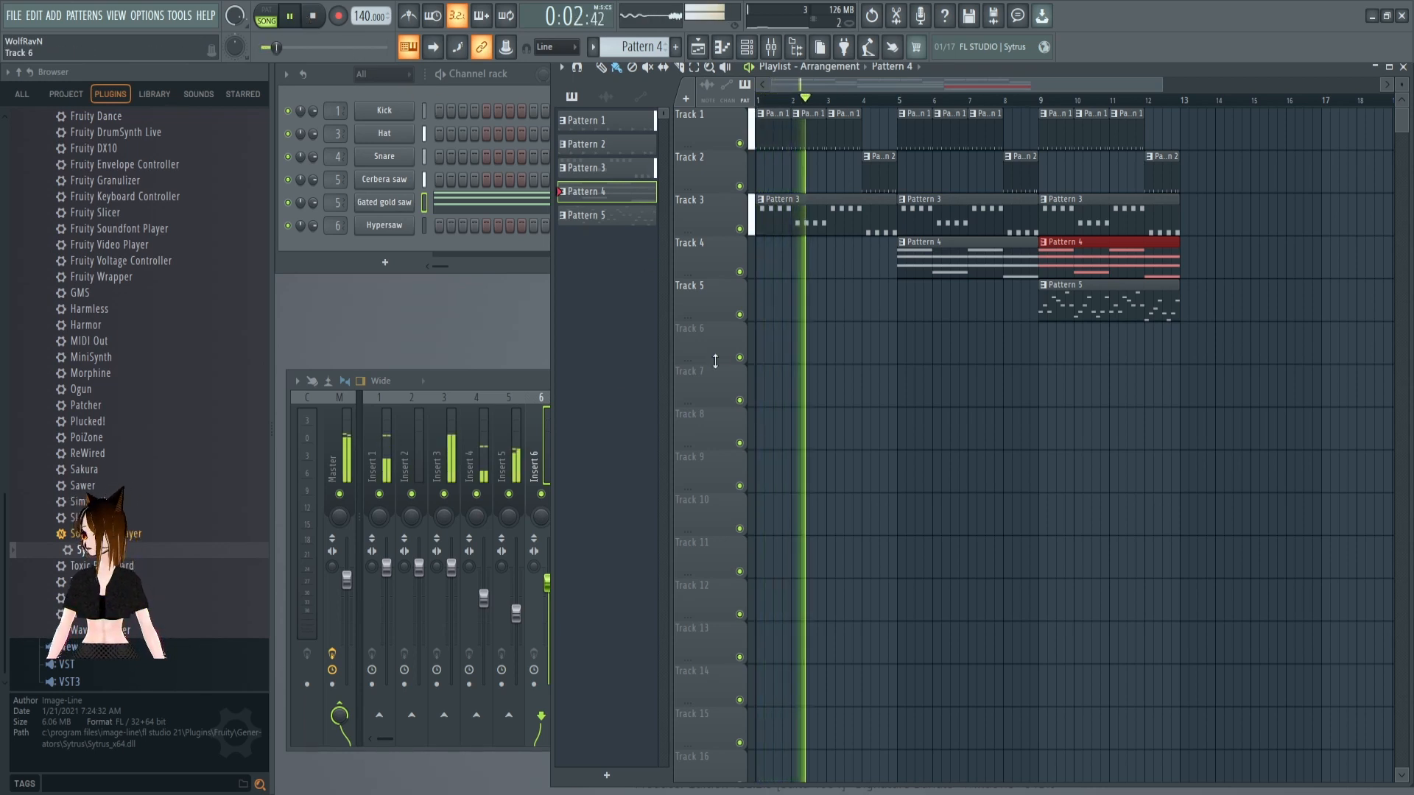
click(469, 378)
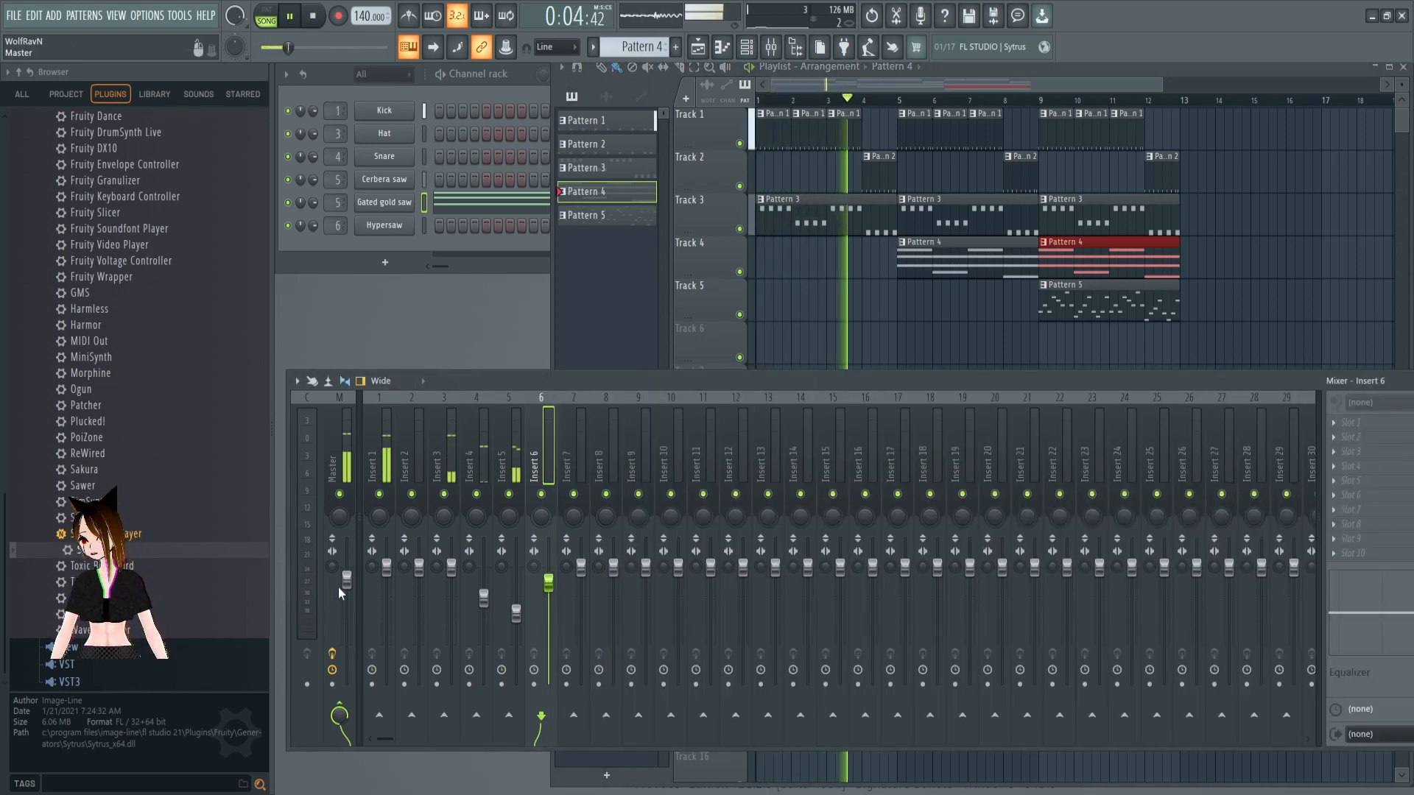
drag(348, 591, 348, 583)
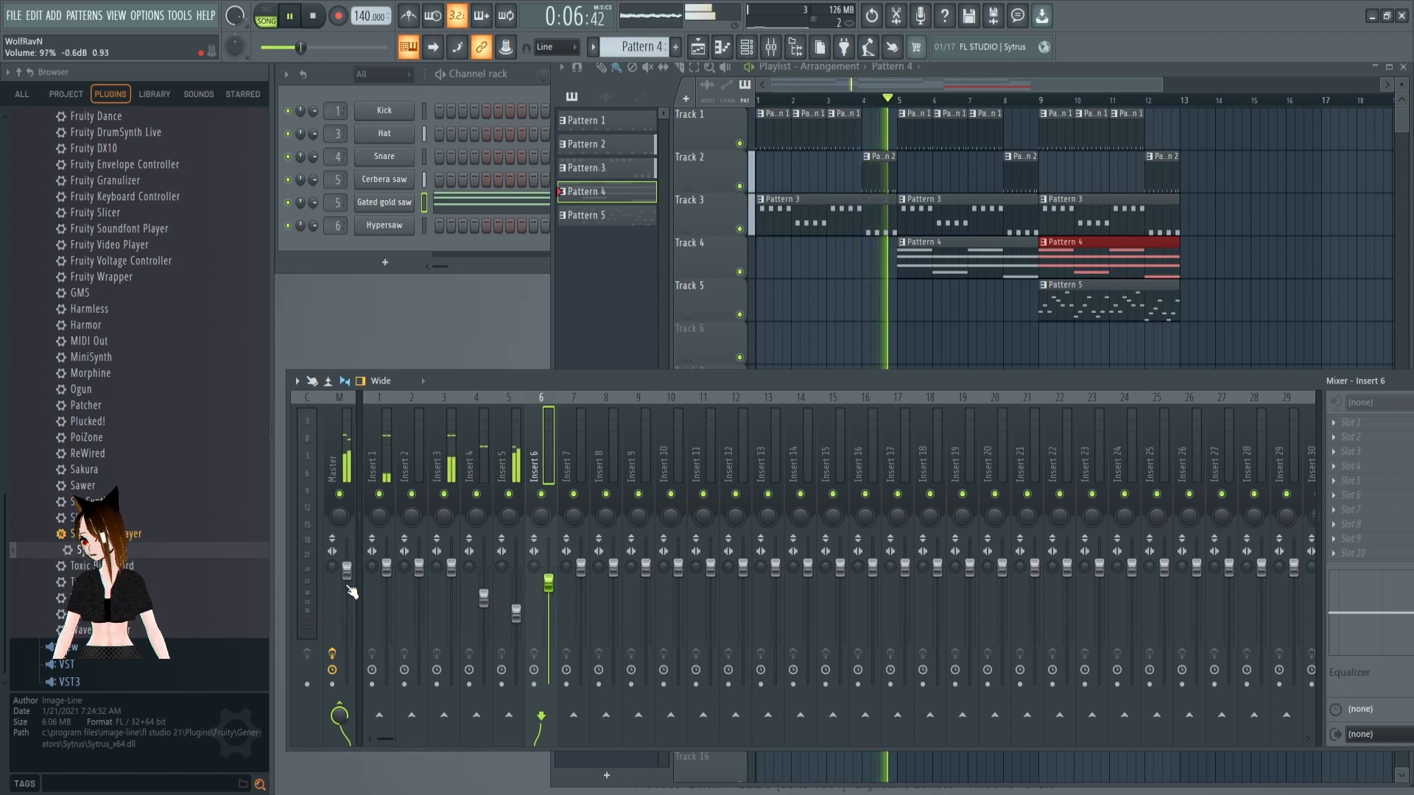
Raise the Insert 4 fader slightly in the mixer
drag(487, 603, 489, 601)
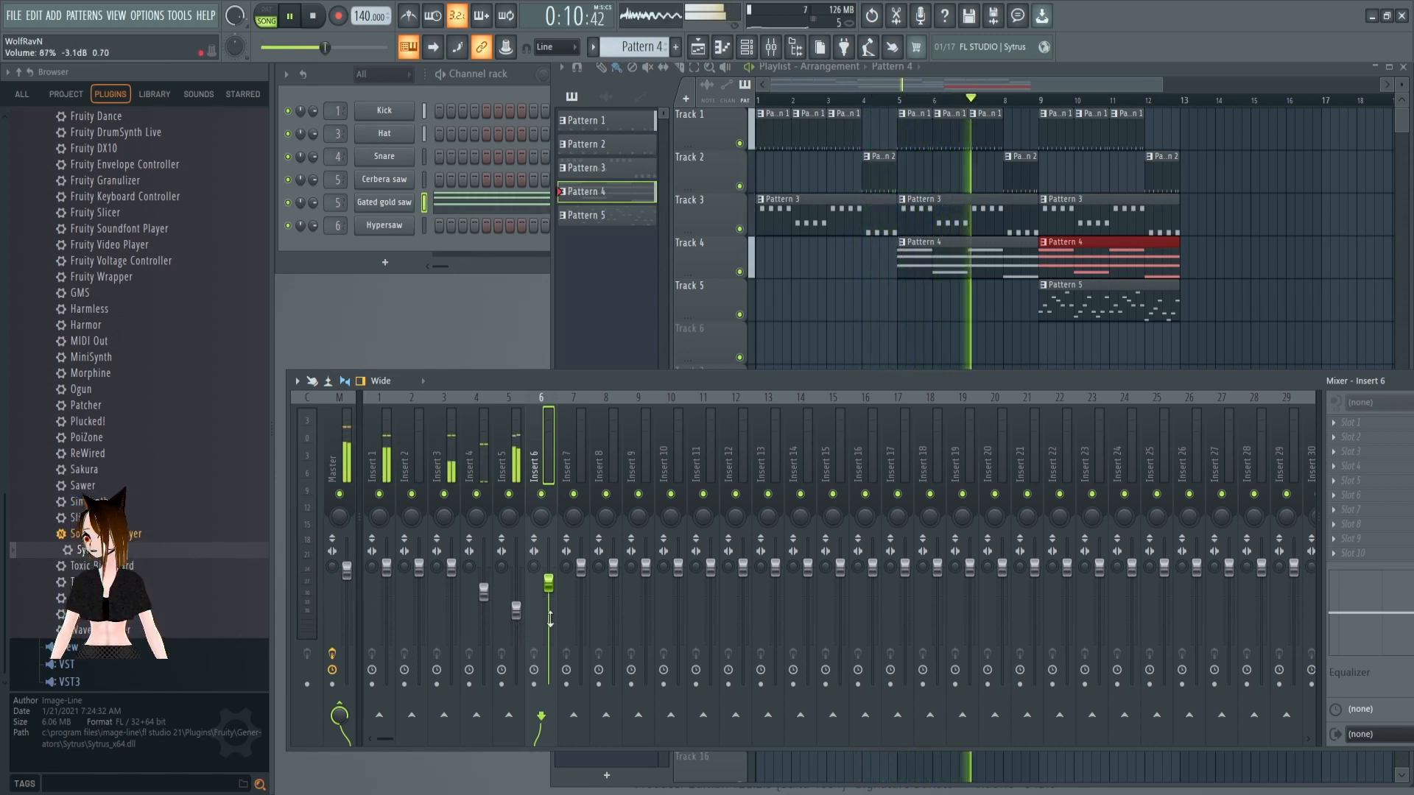
Repeat the Pattern 1 drum clip at bars 13 to 15 on Track 1 and the Pattern 2 clip at bar 16 on Track 2
click(1101, 79)
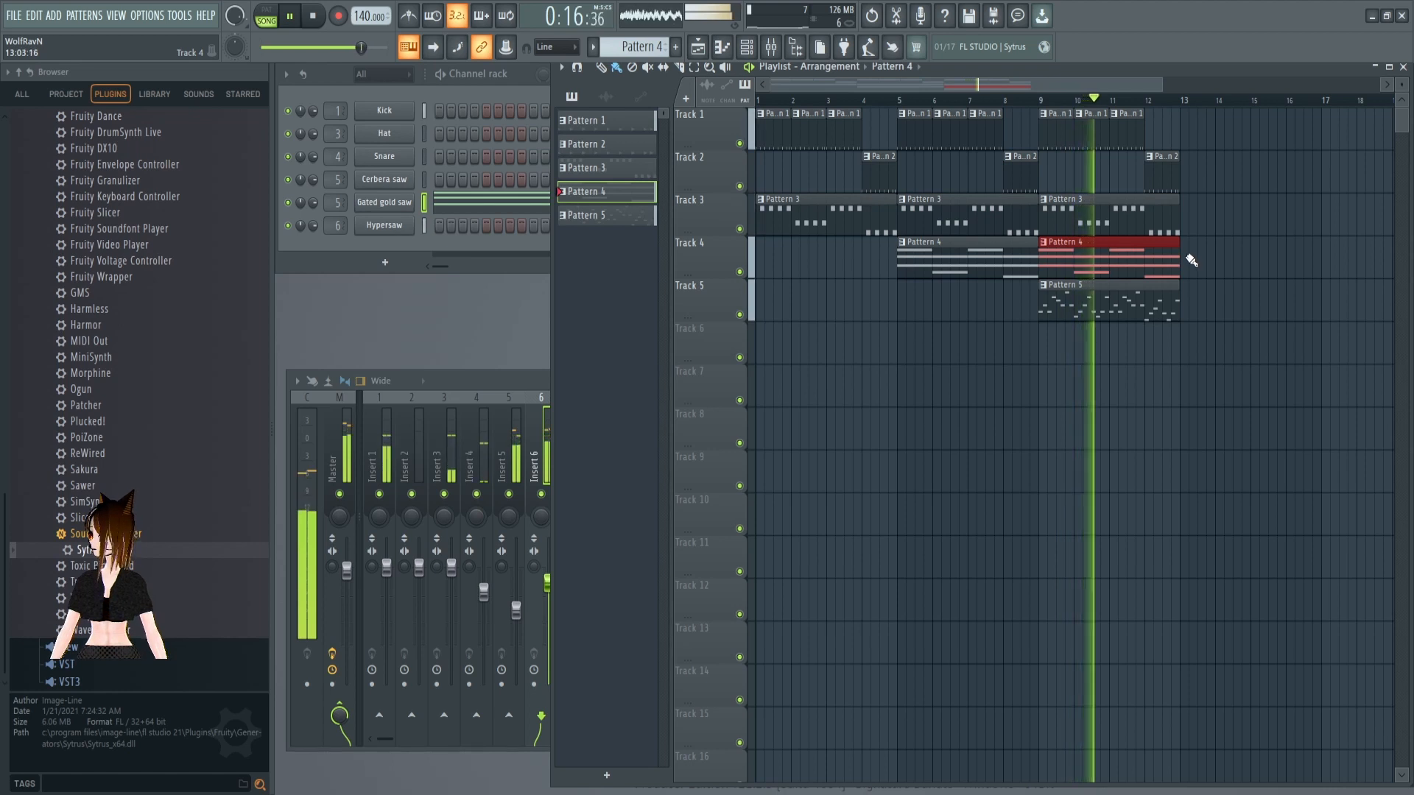
click(1058, 133)
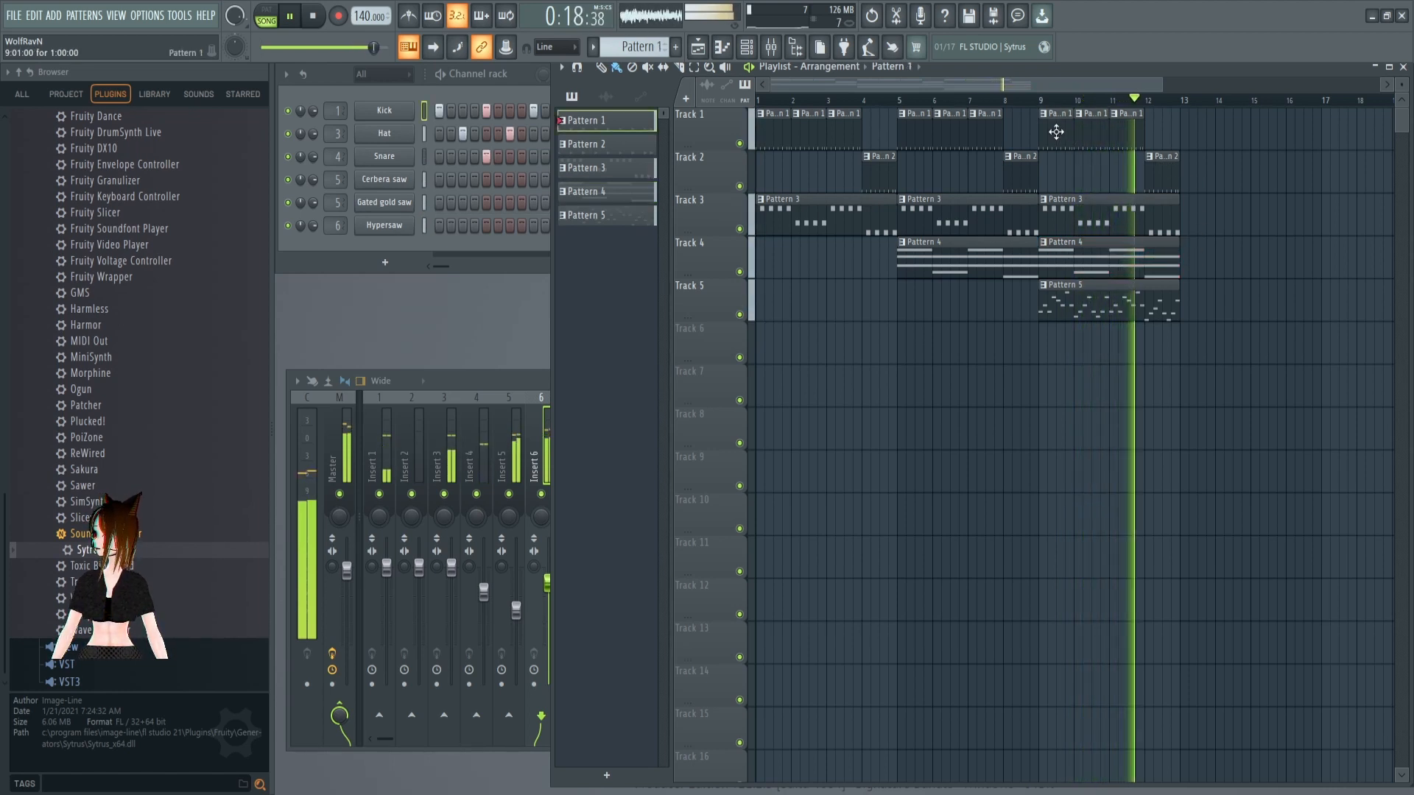
click(1189, 132)
click(1235, 131)
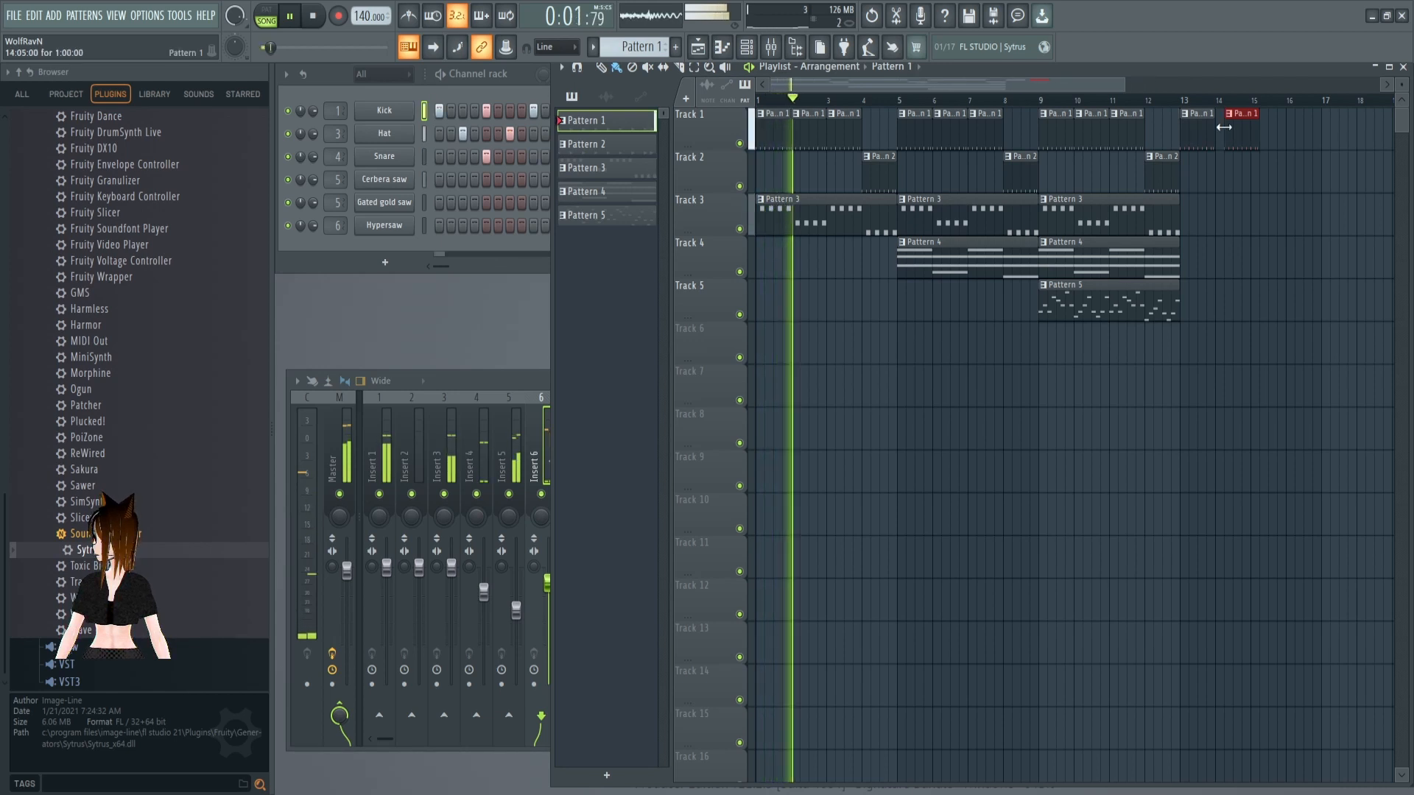
click(1276, 131)
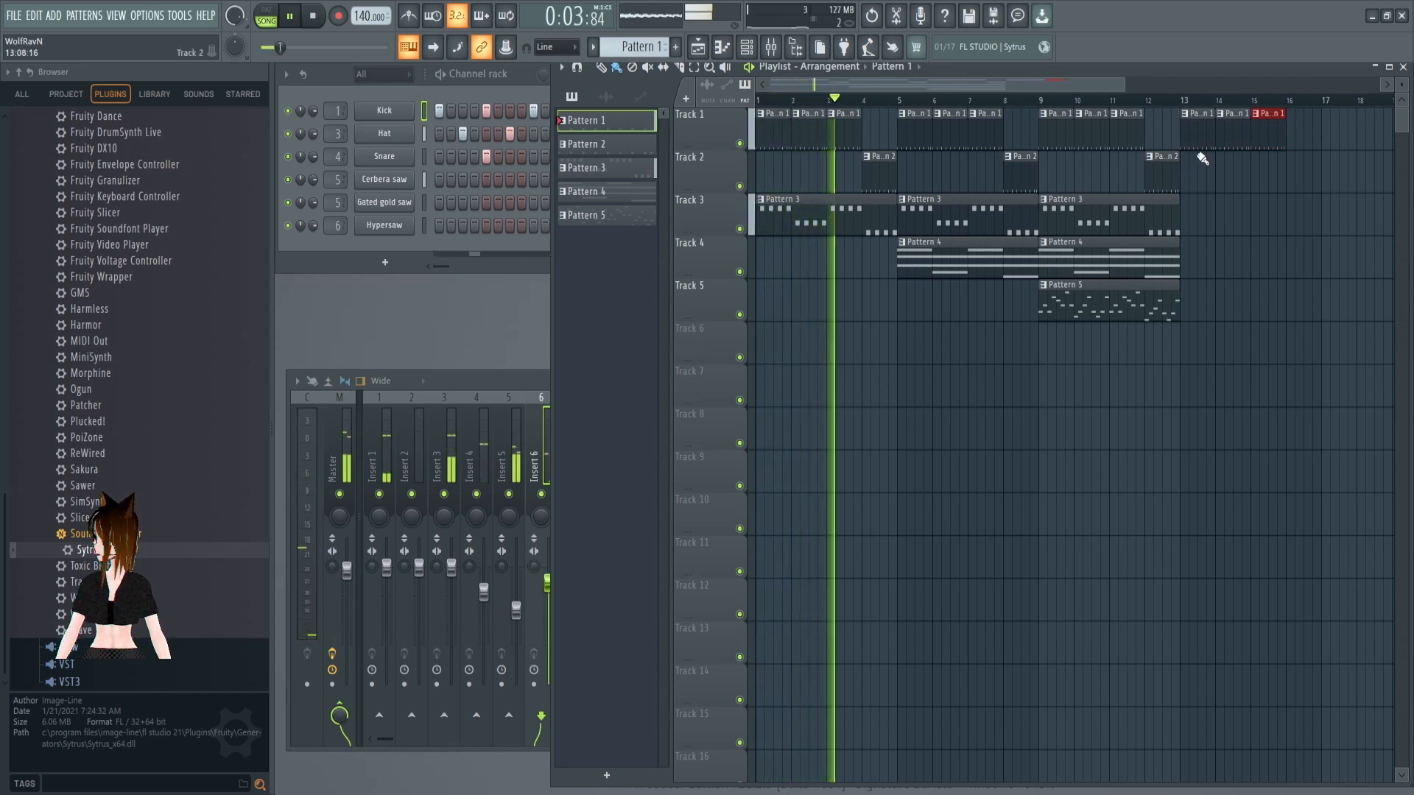
click(1162, 173)
click(1290, 179)
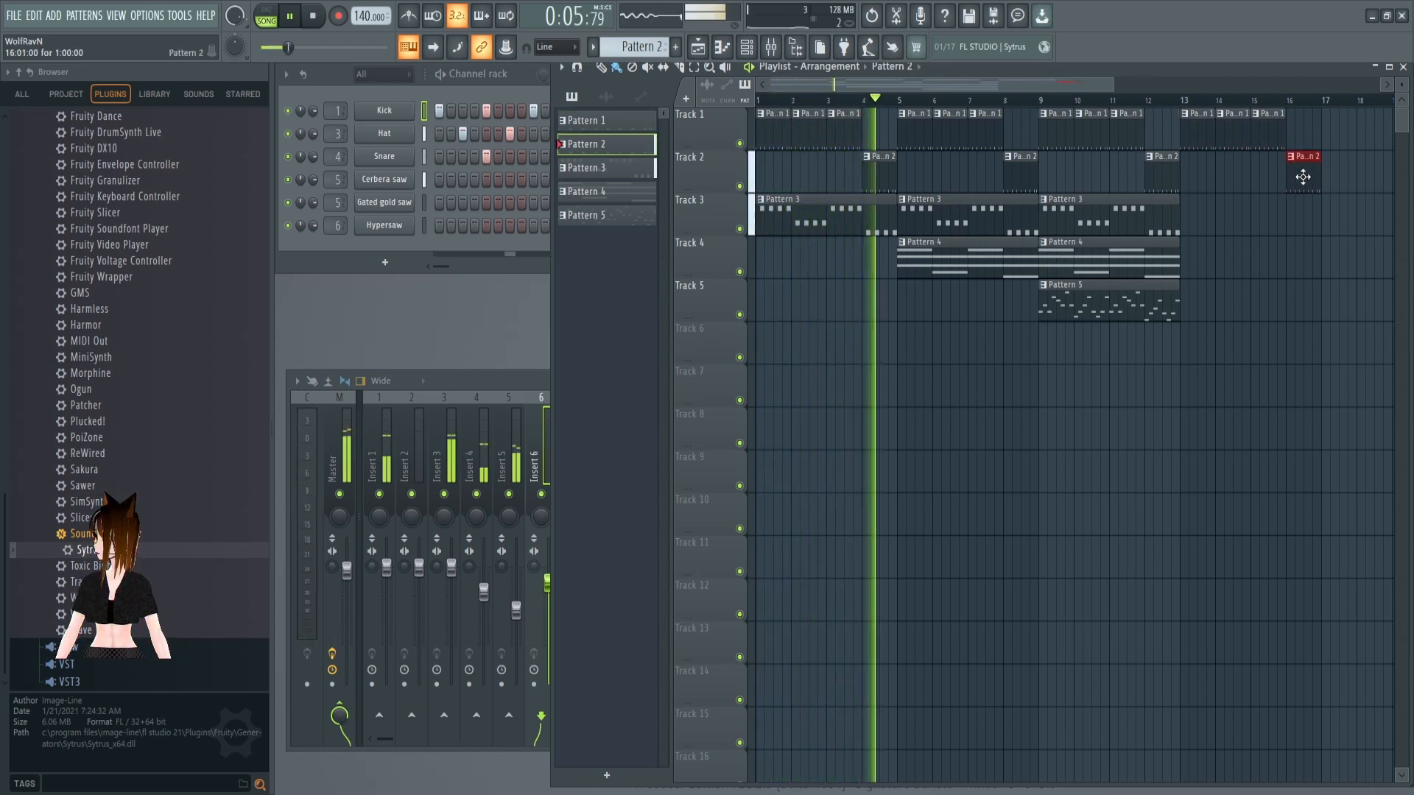
Place further Pattern 3 and Pattern 4 clips at bar 13 on Tracks 3 and 4
click(1132, 222)
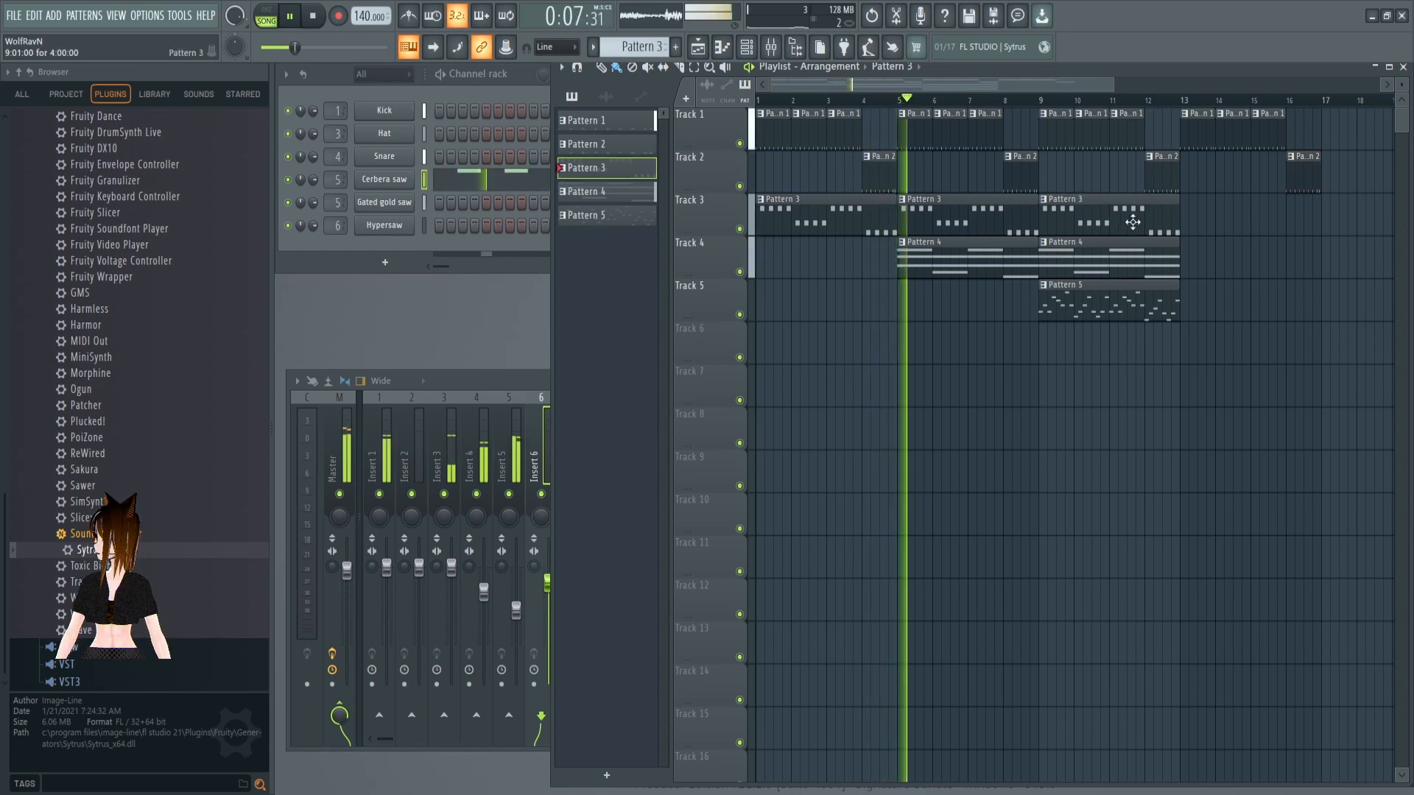
click(1193, 221)
click(1167, 258)
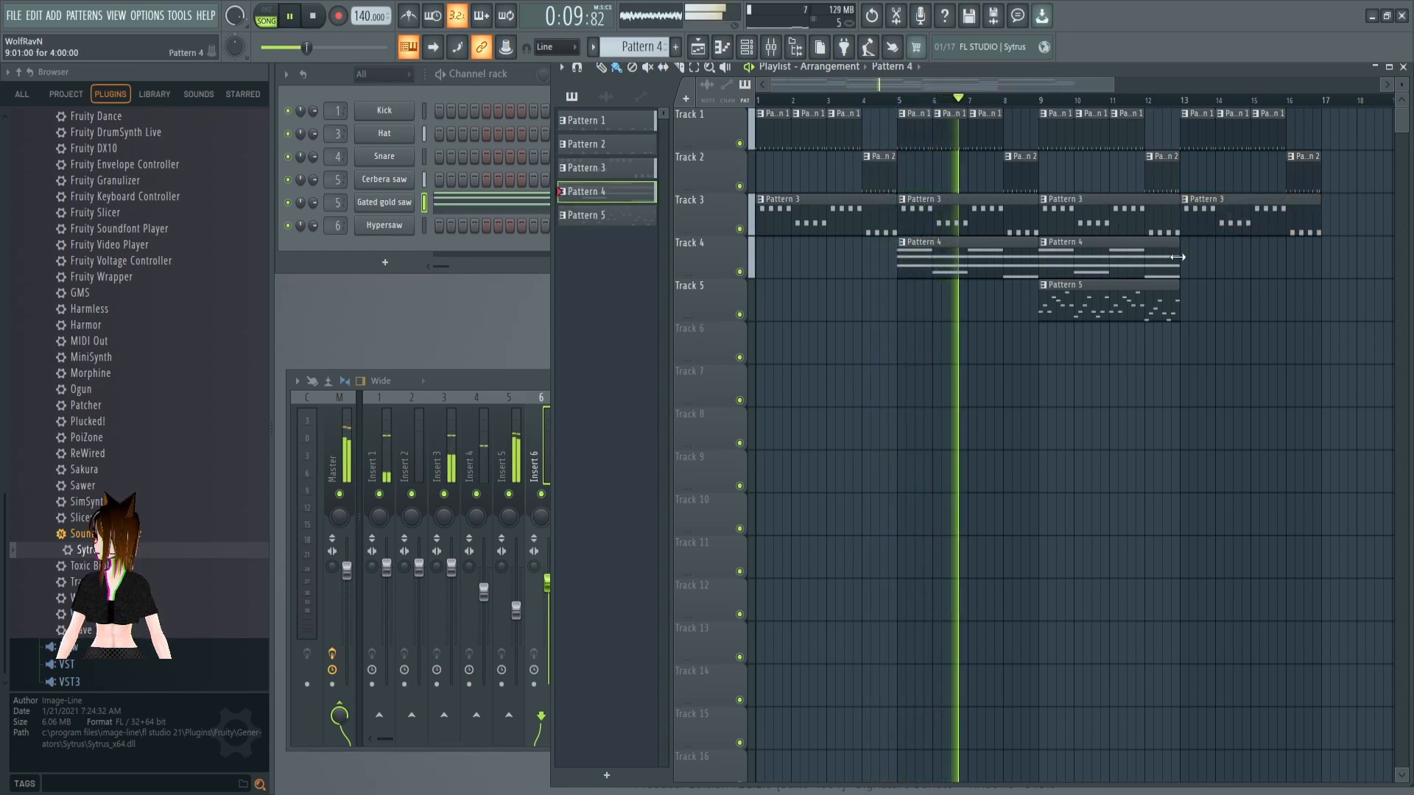
click(1220, 259)
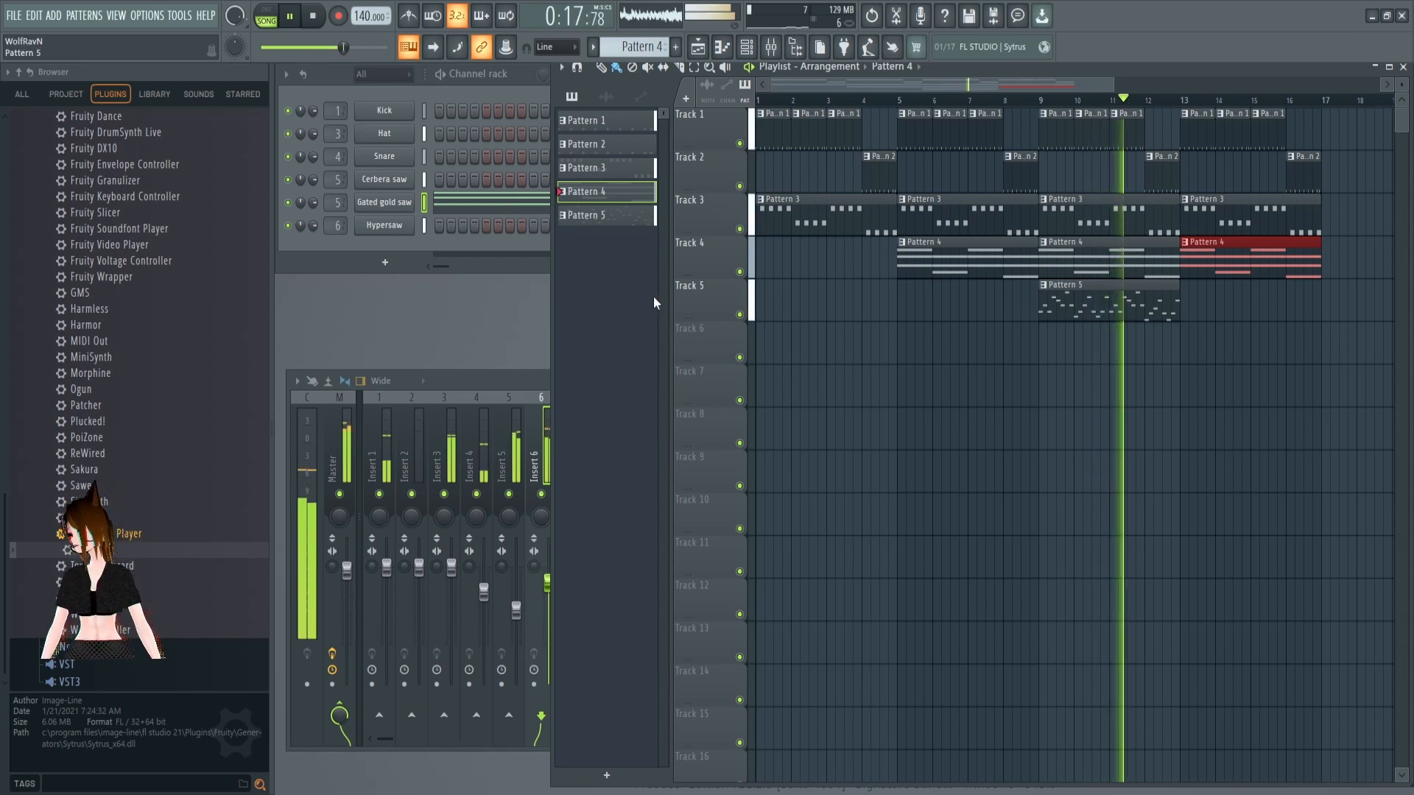
Stop the playback and reposition the mixer window in front of the playlist, flush against the browser
click(466, 384)
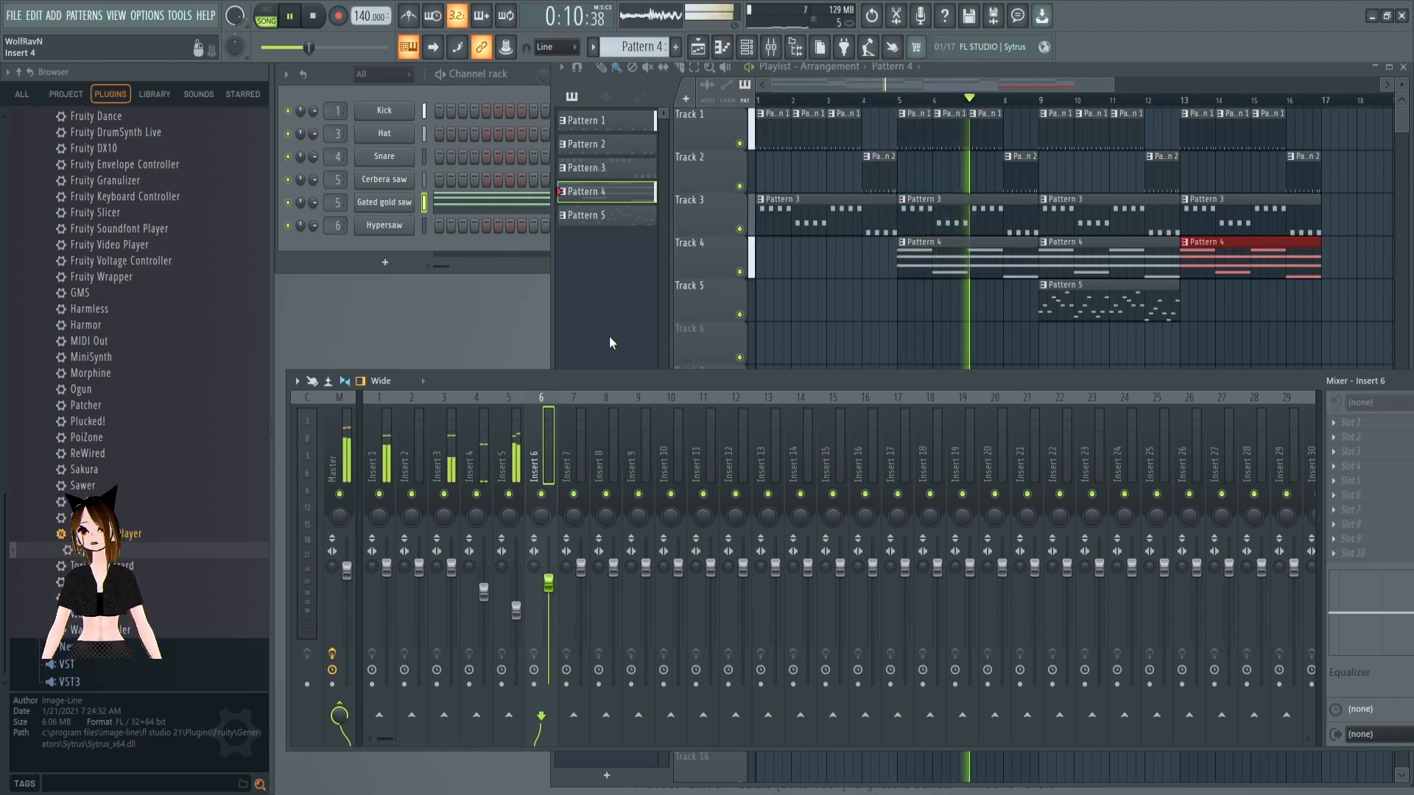
click(315, 23)
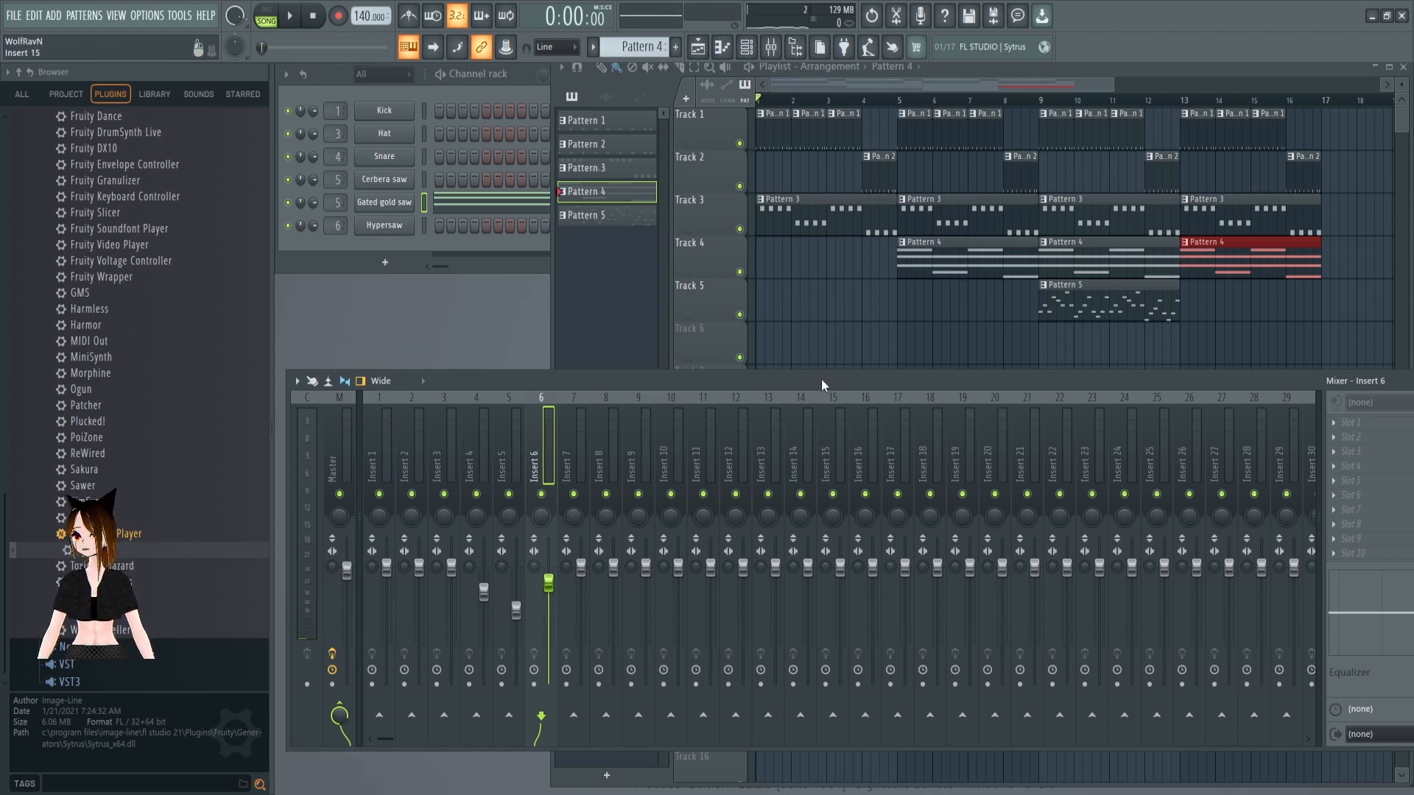
mouse_move(821, 380)
mouse_down()
mouse_move(789, 368)
mouse_move(810, 378)
mouse_up()
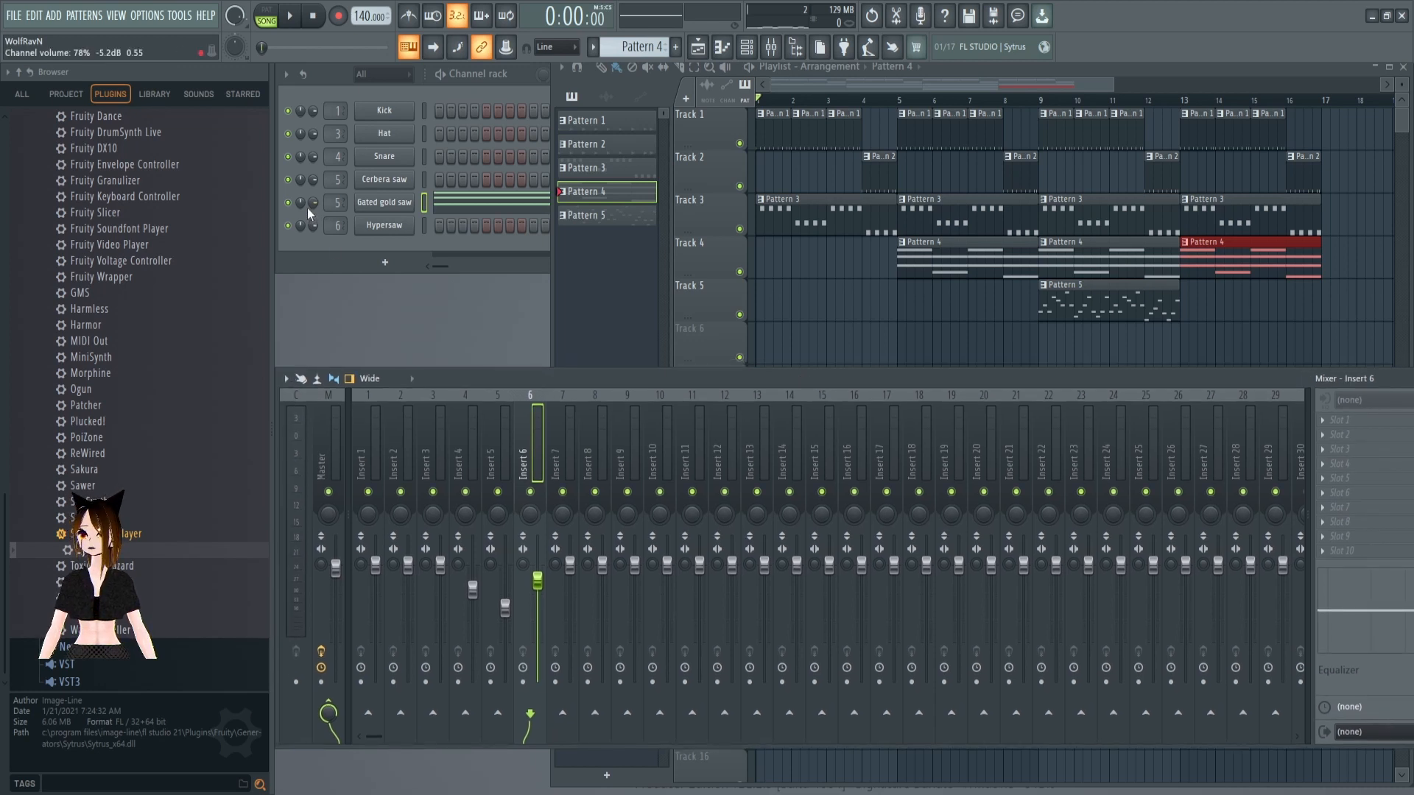
drag(694, 383, 656, 381)
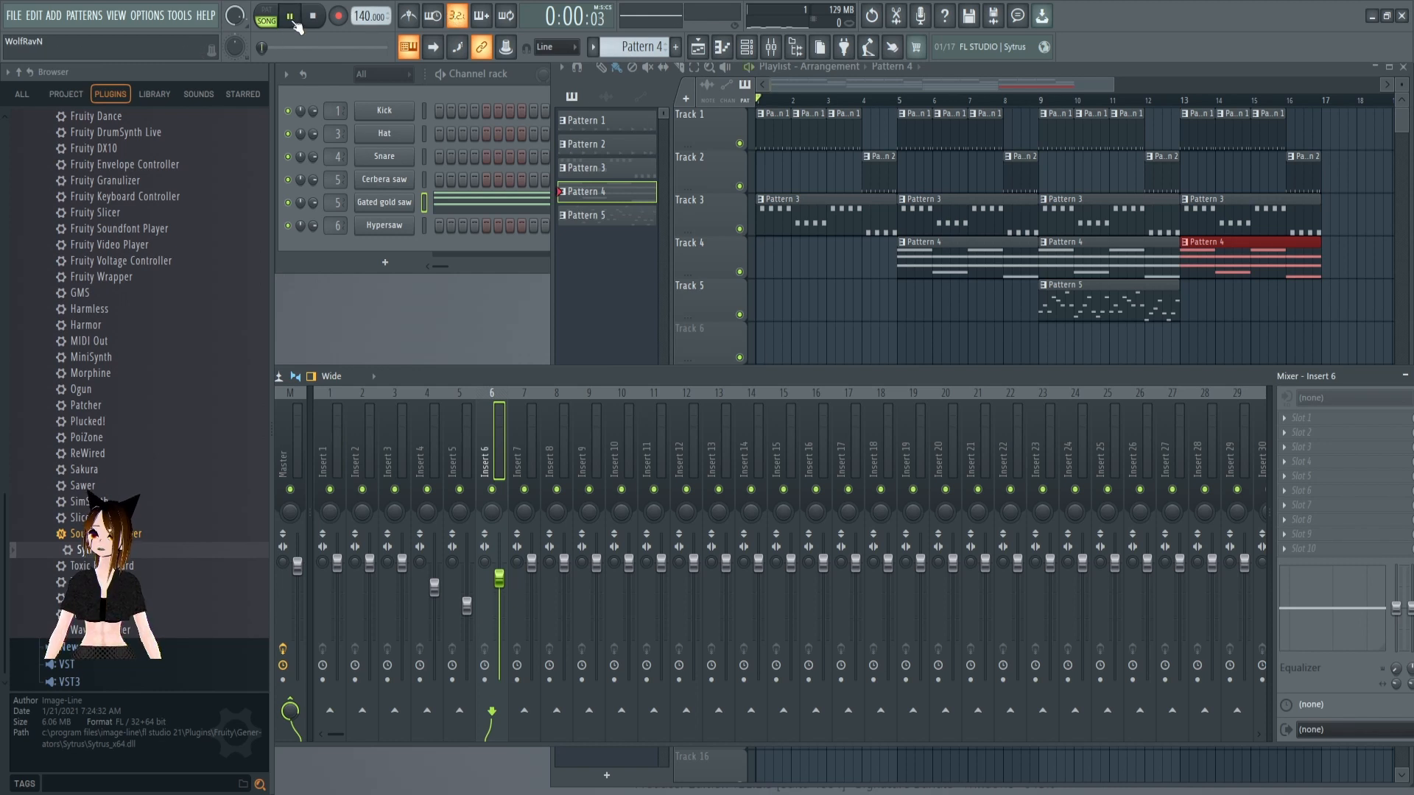
Play the arrangement and lower the Master fader slightly in the mixer
key(space)
drag(307, 566, 303, 596)
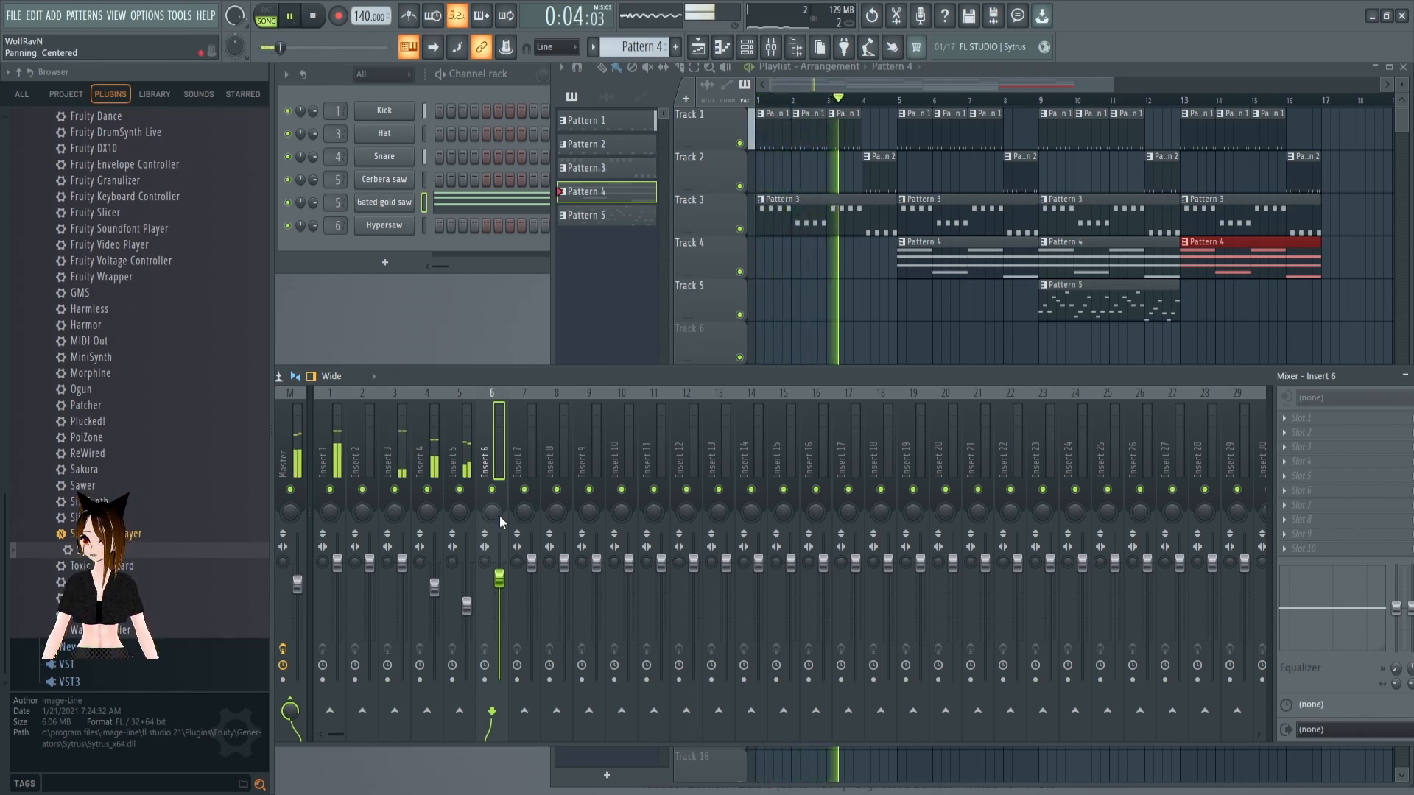
Try panning Insert 6 100% left and return its panning to centre
scroll(498, 515, down, 5)
scroll(498, 515, down, 3)
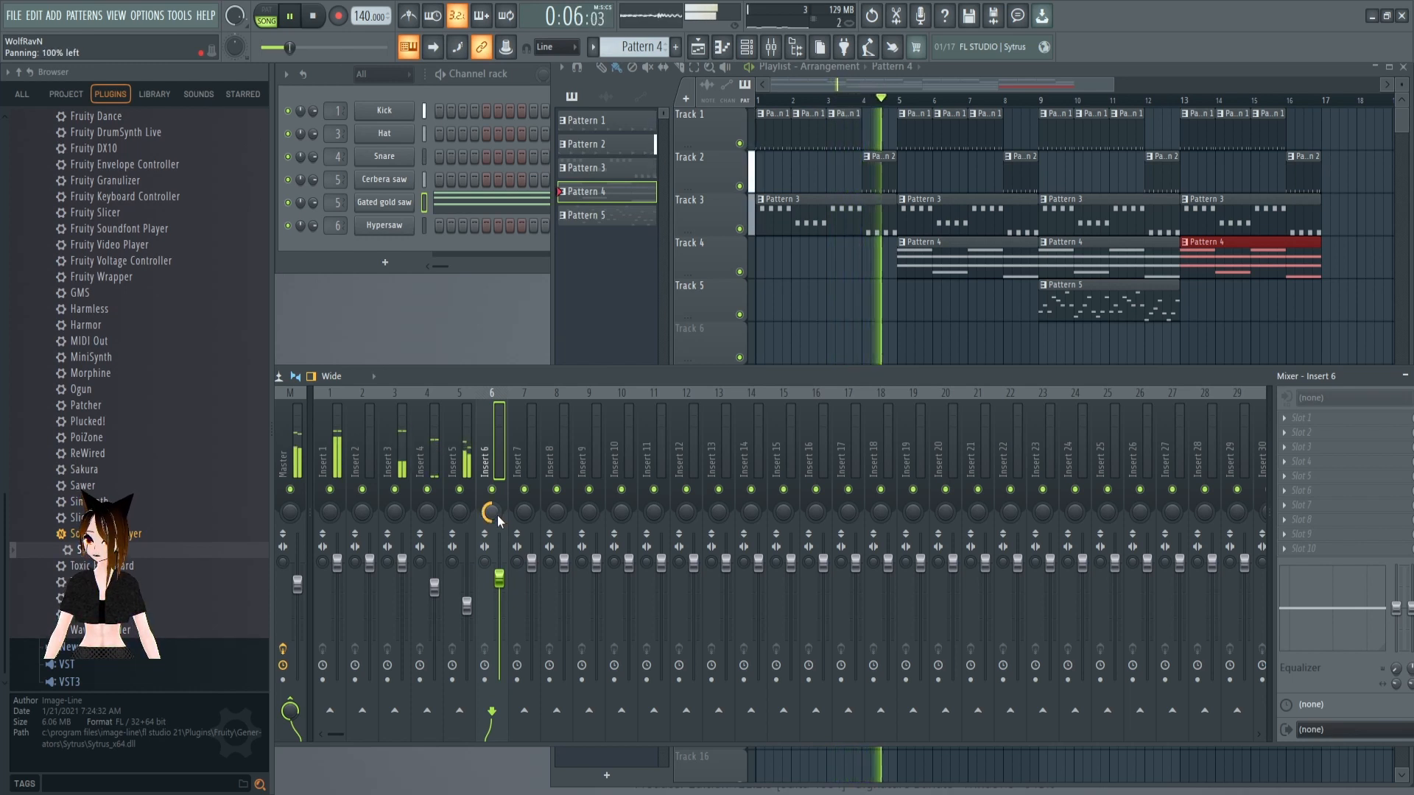
scroll(497, 515, up, 8)
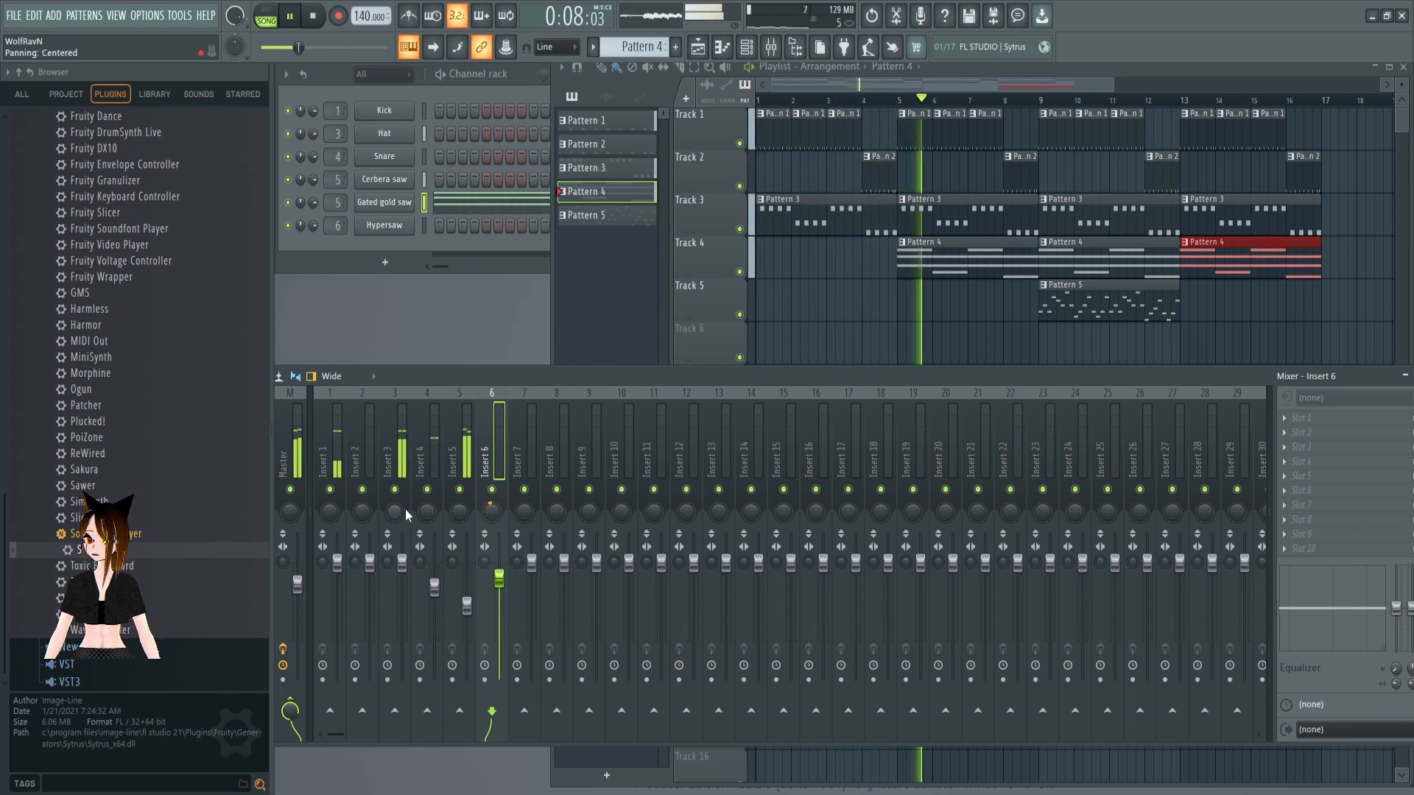
Try panning Insert 5 to 88% left and 56% right, and return its panning to centre
scroll(459, 511, down, 6)
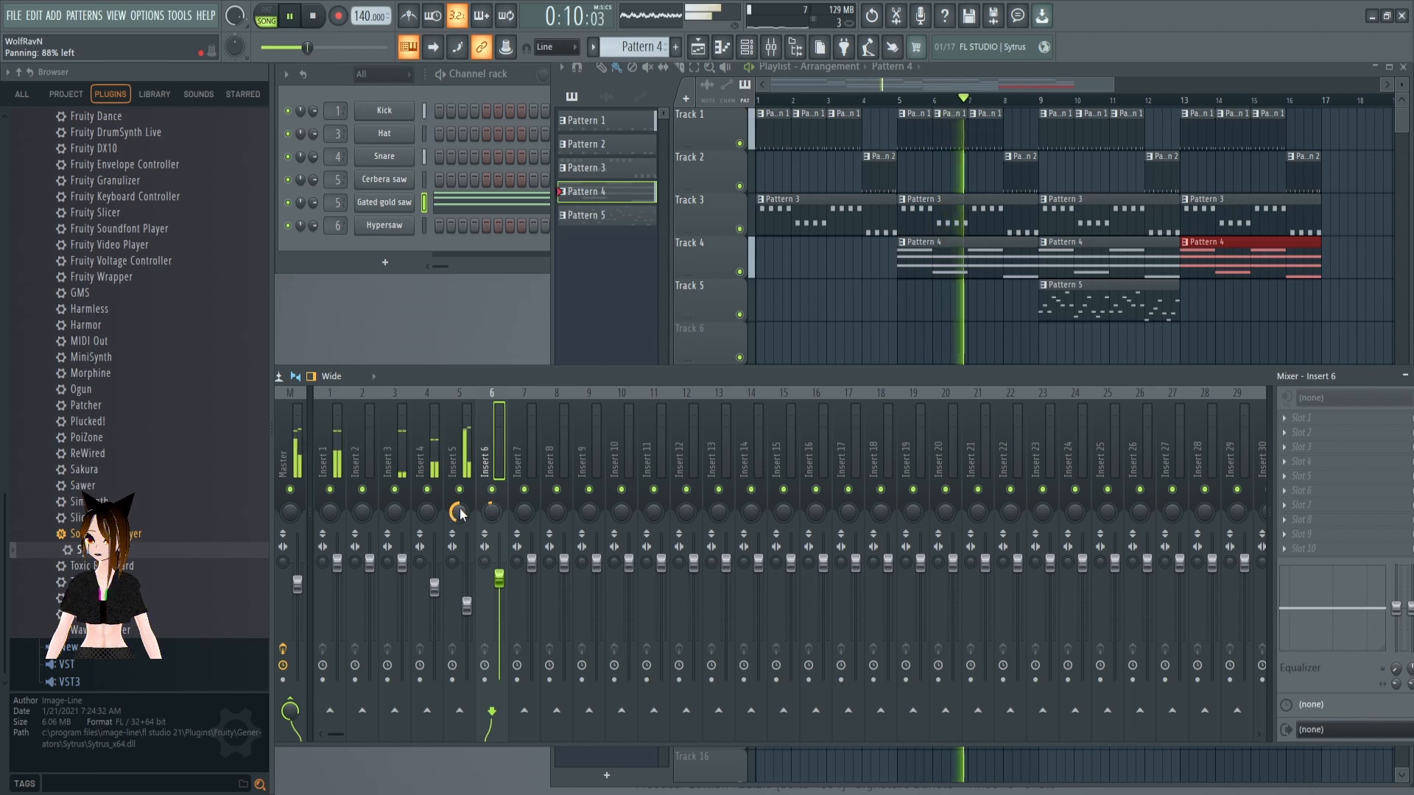
scroll(460, 510, up, 15)
click(463, 515)
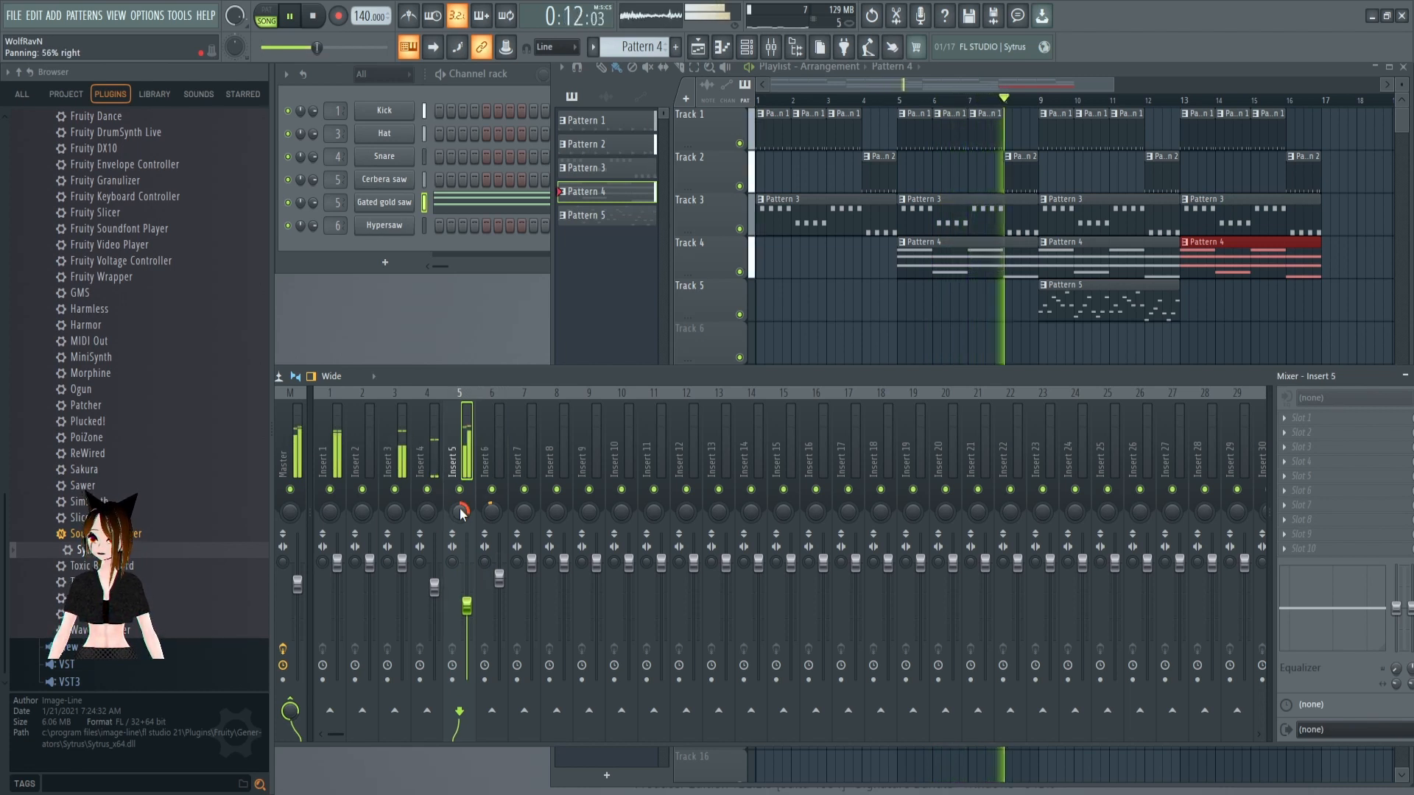
scroll(463, 515, down, 11)
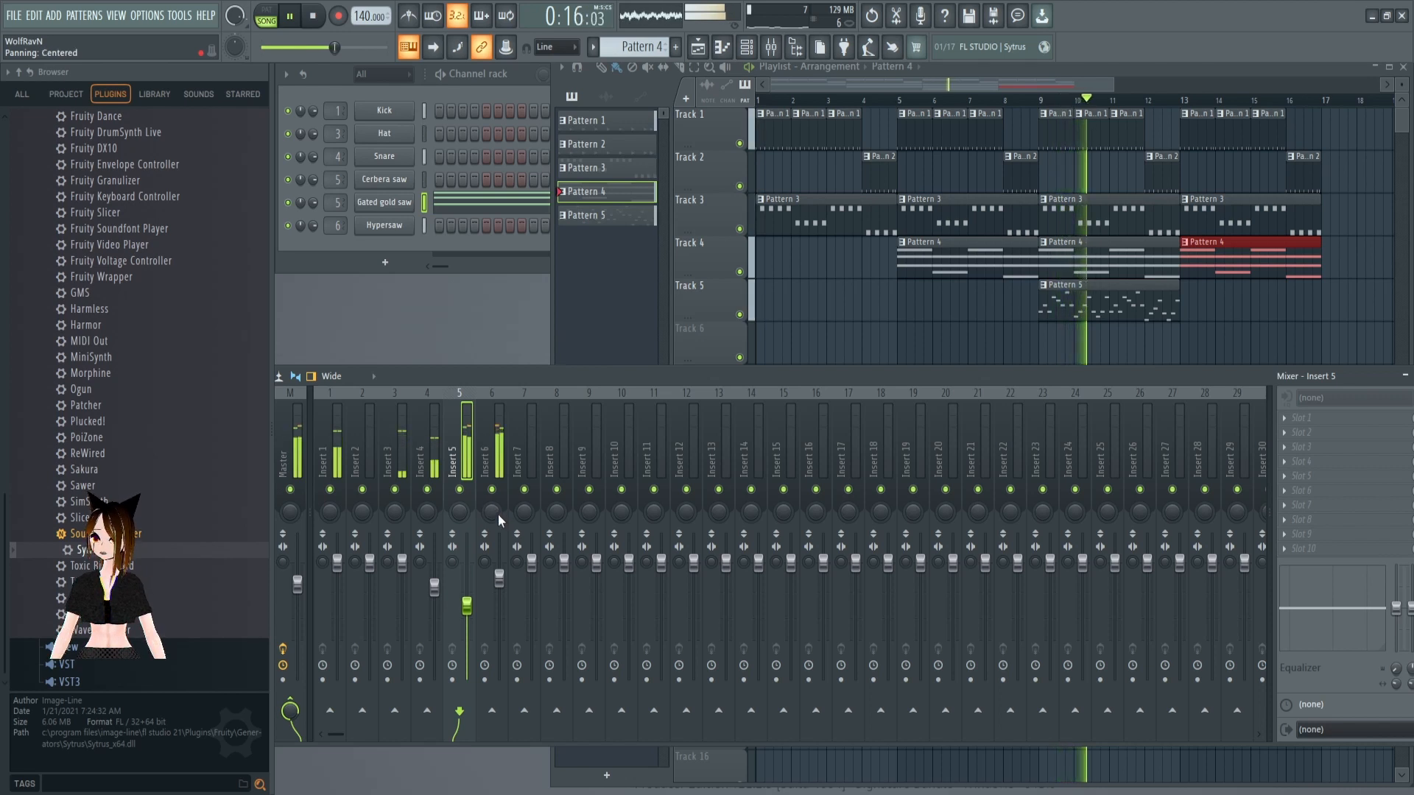
Try panning Insert 7 to 25% right and Insert 6 to both sides, recentre them and stop the playback
scroll(527, 514, up, 4)
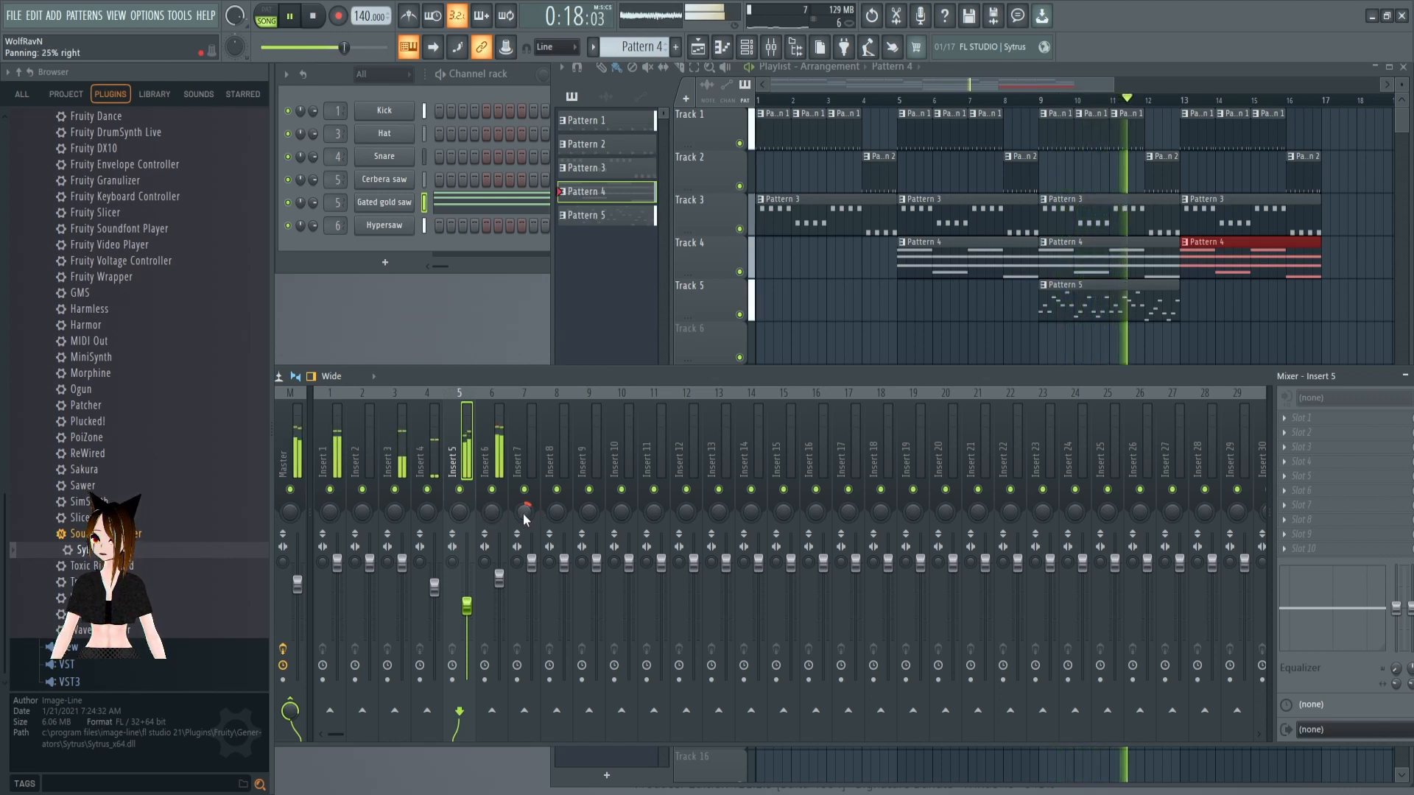
scroll(527, 514, down, 4)
scroll(490, 513, down, 5)
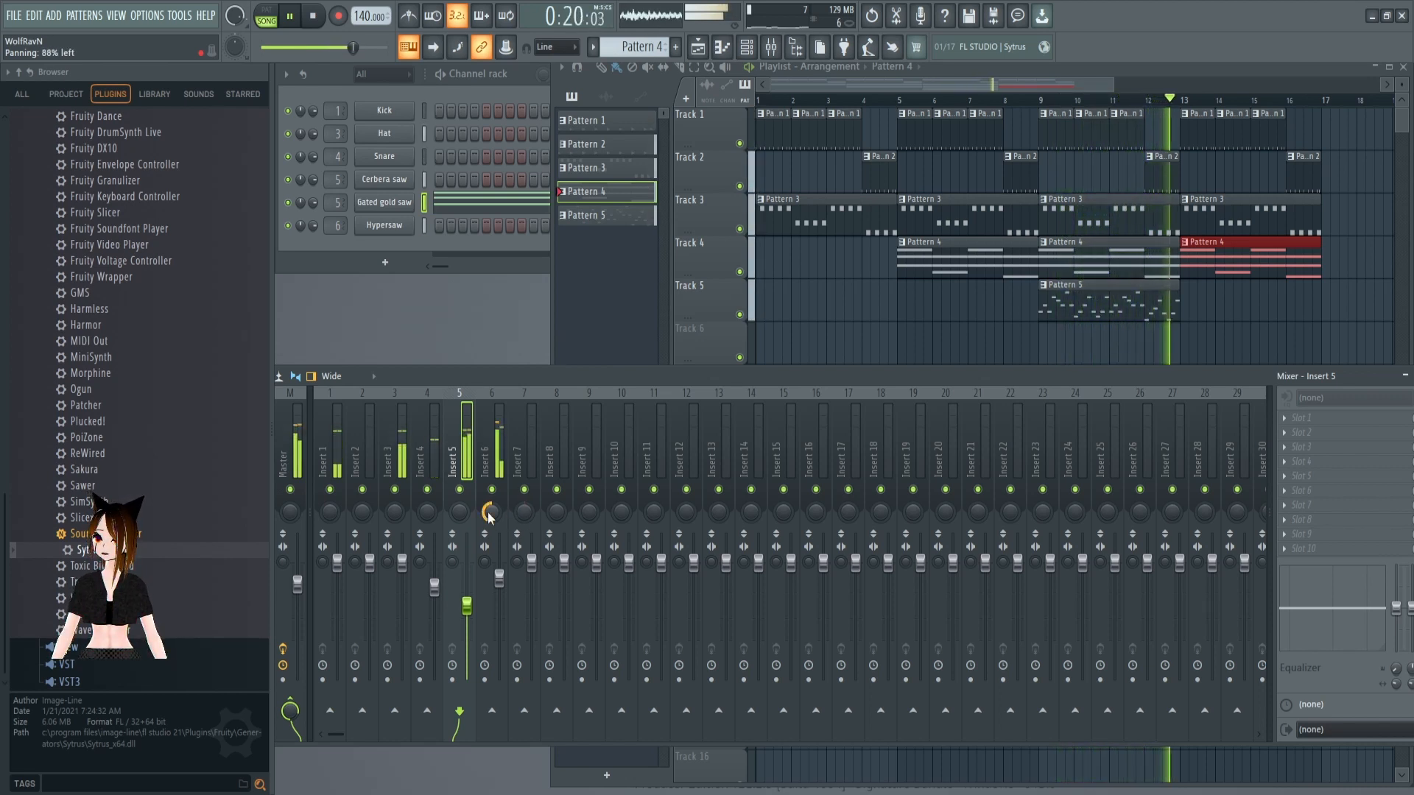
scroll(489, 516, up, 10)
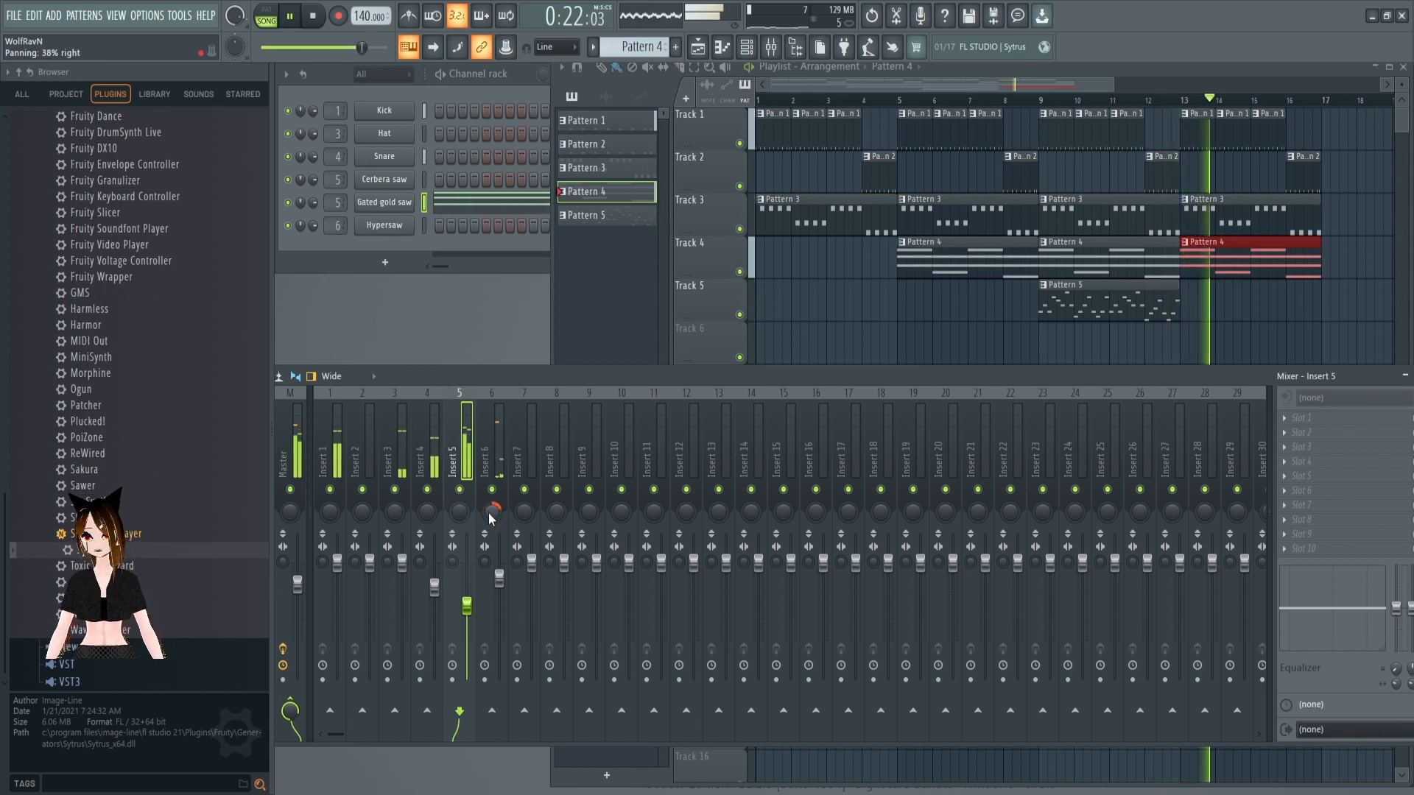
scroll(489, 513, down, 6)
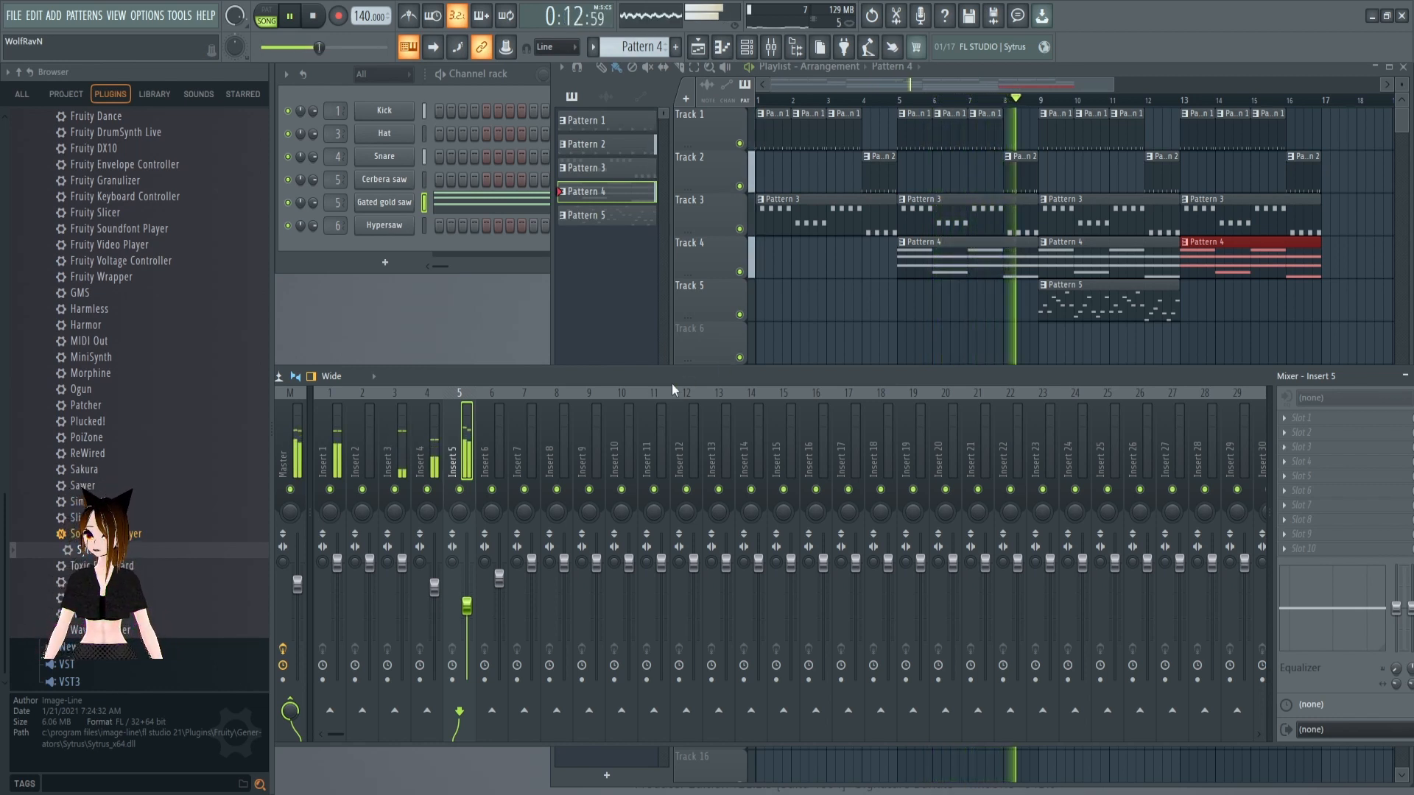
click(314, 16)
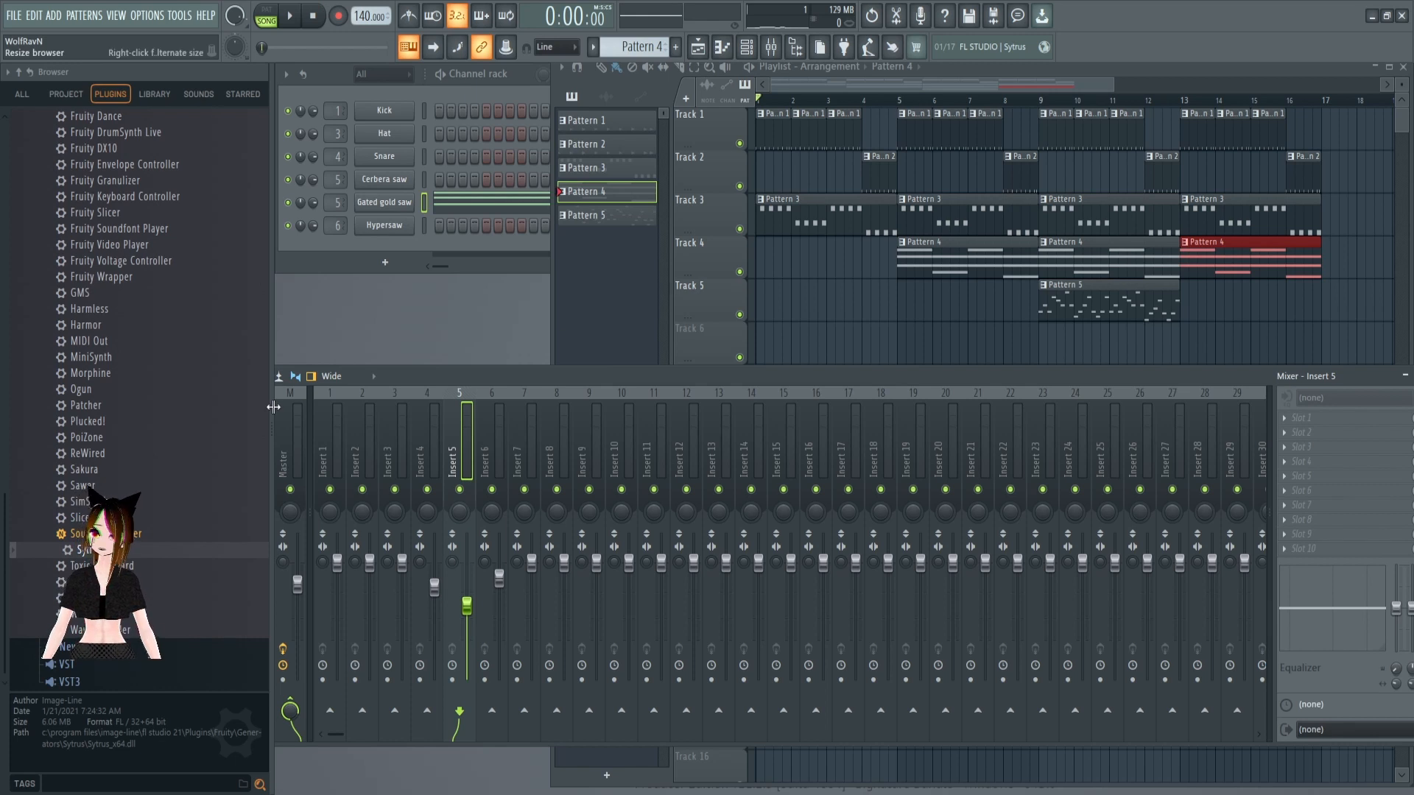
Open the Fruity Limiter on the Master track and place its window over the mixer
click(290, 442)
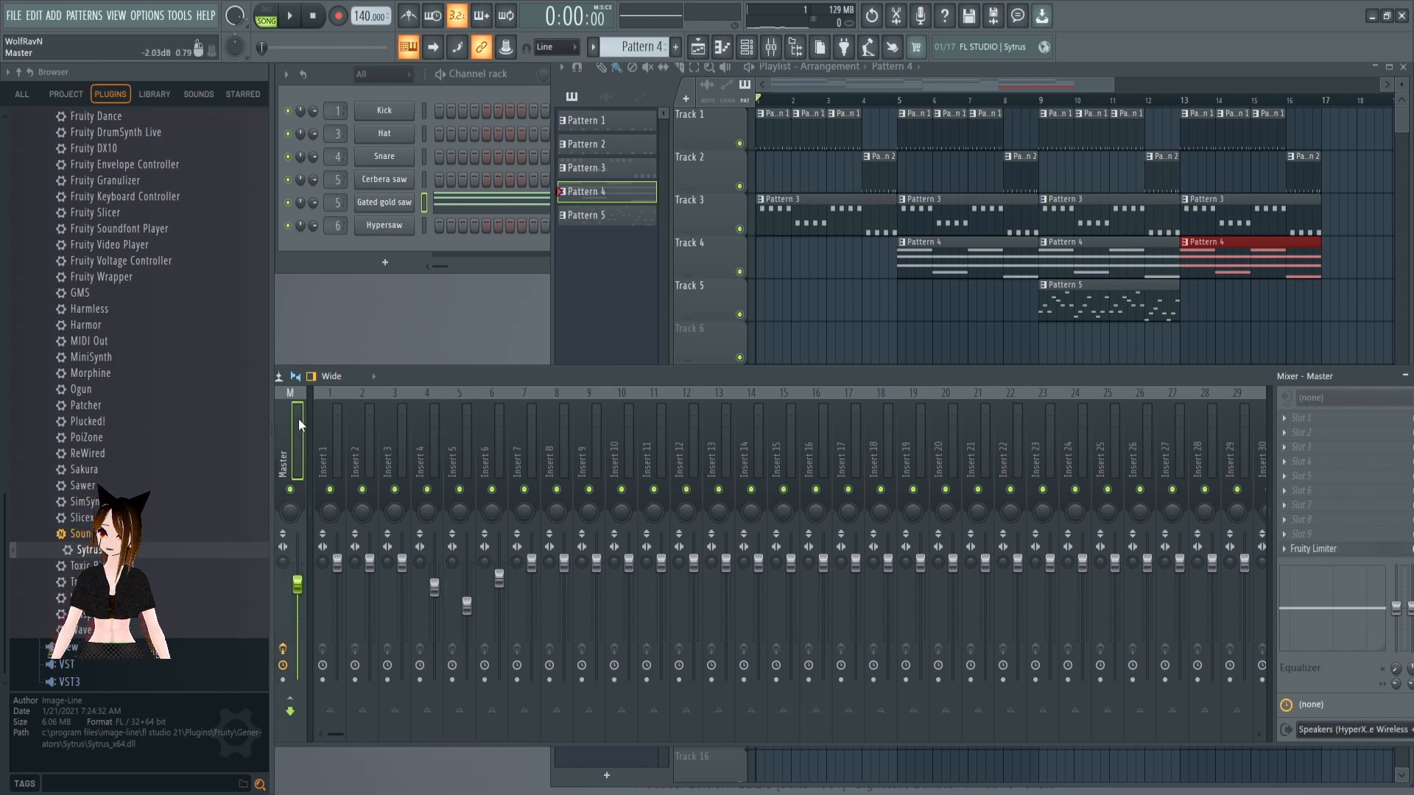
click(1319, 557)
drag(844, 484, 776, 351)
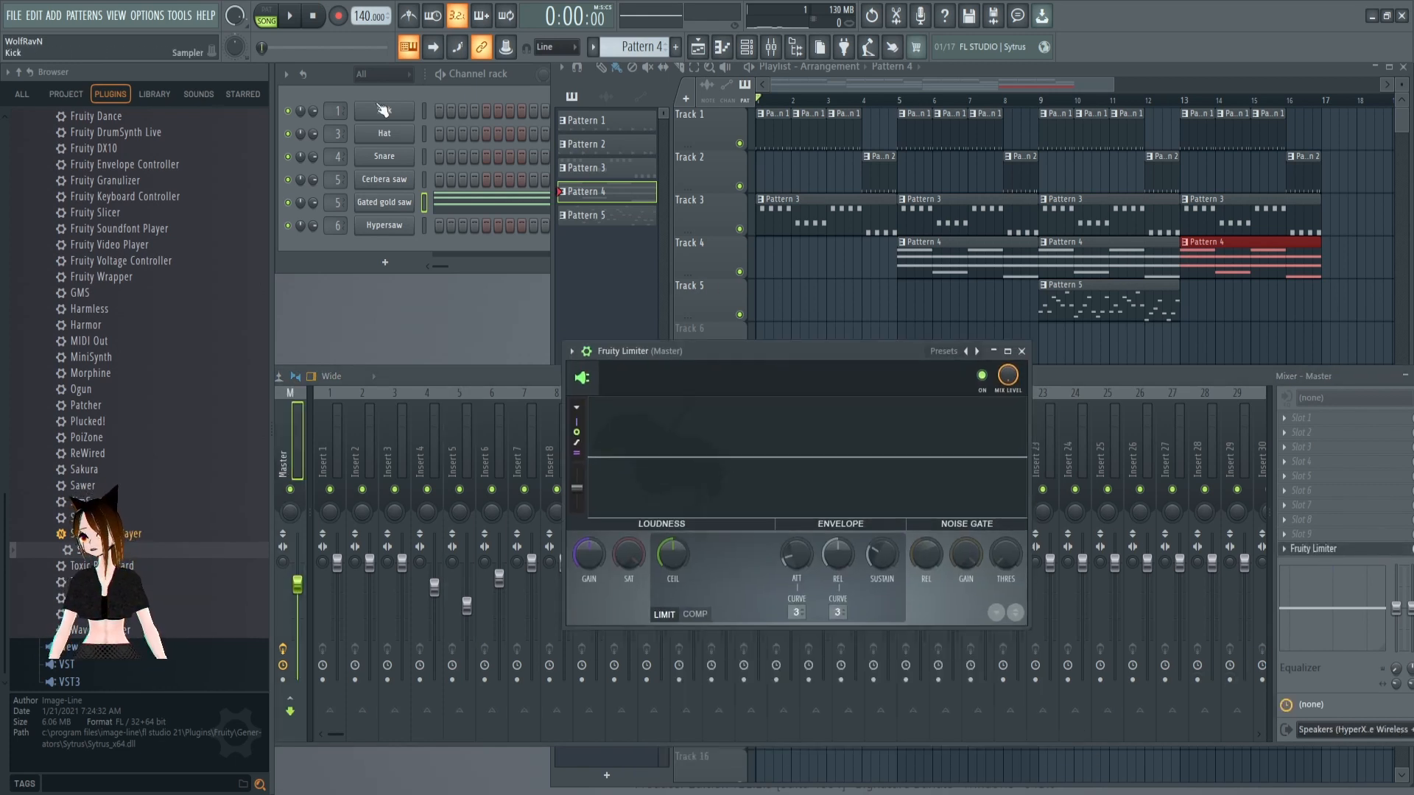
Play the arrangement while bypassing and re-enabling the Fruity Limiter to compare the sound, and close the limiter and stop the playback
key(space)
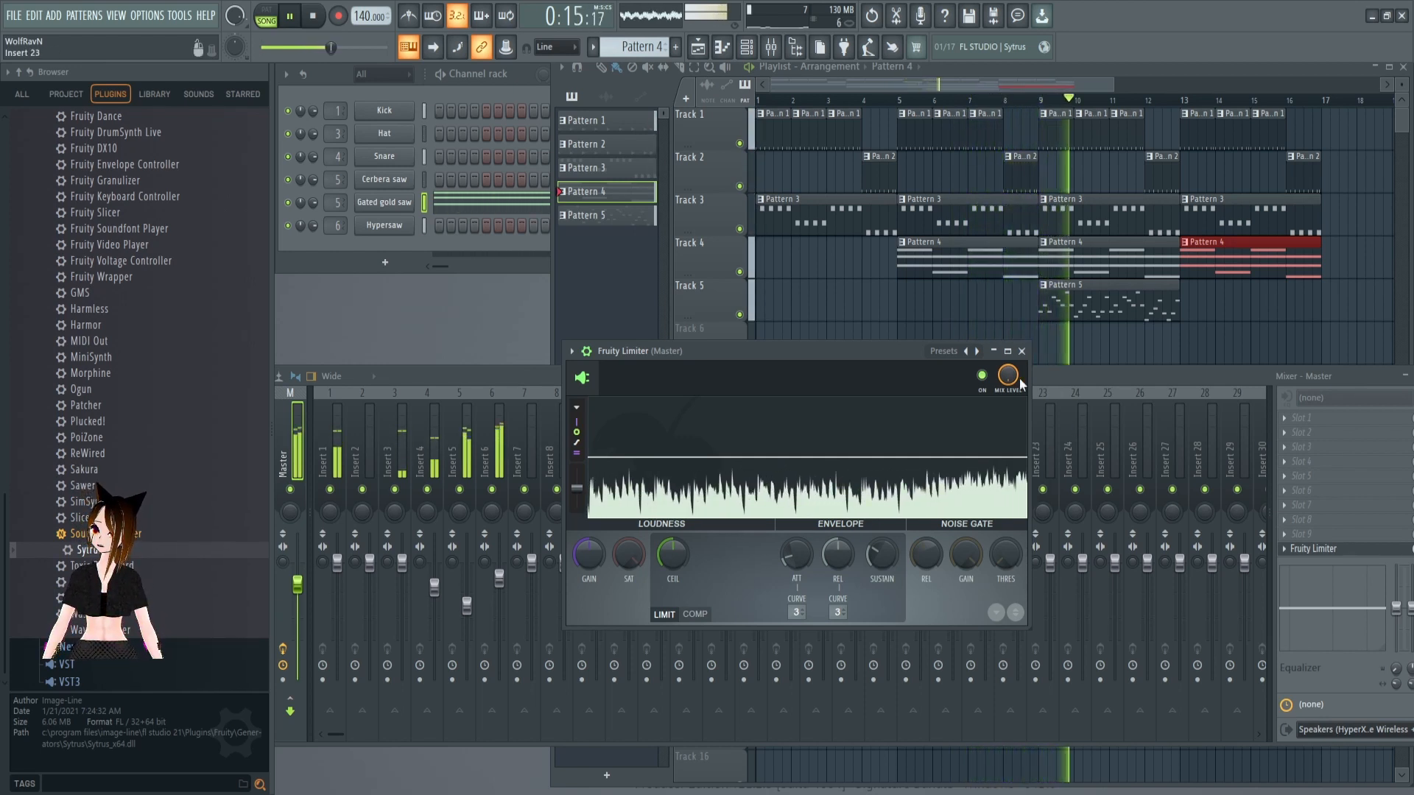
click(982, 376)
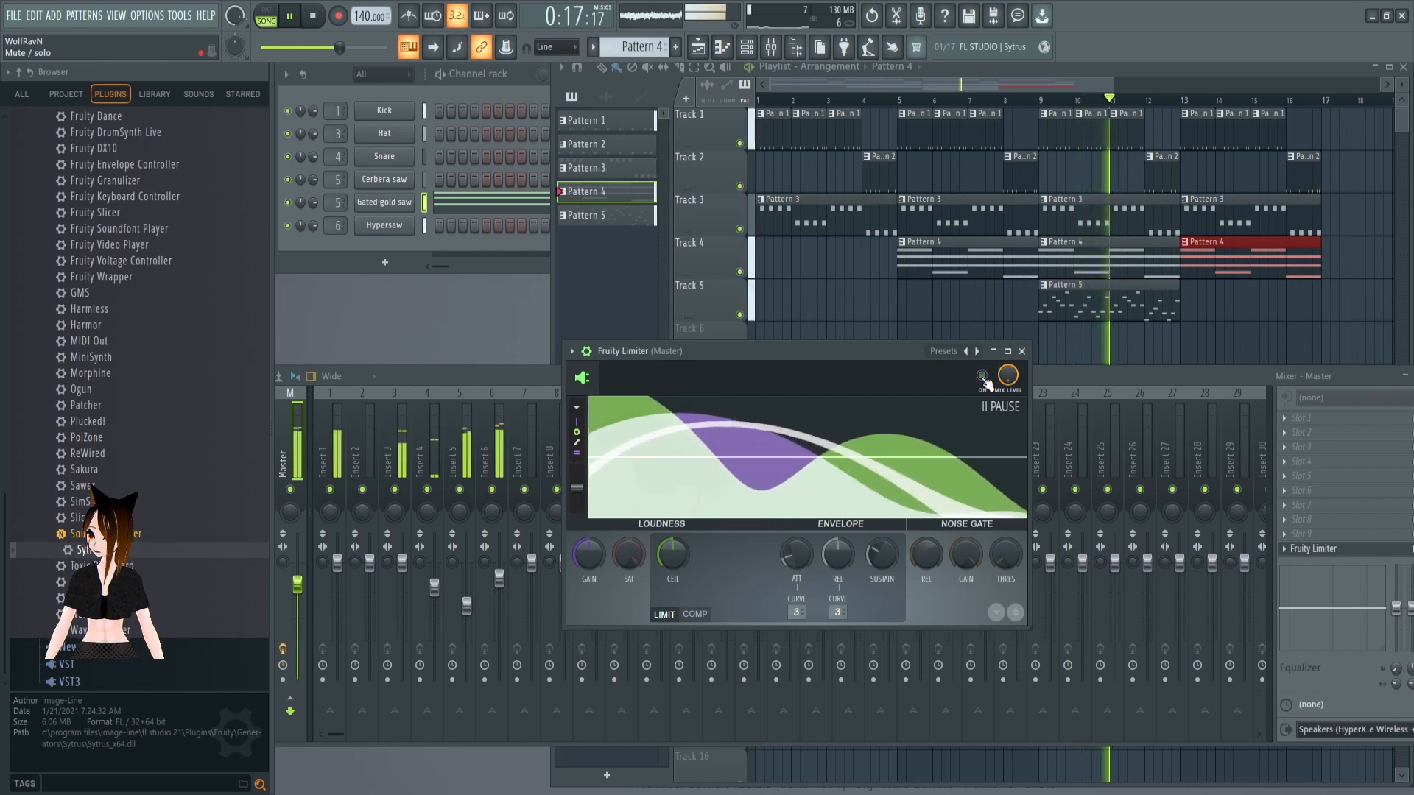
click(983, 375)
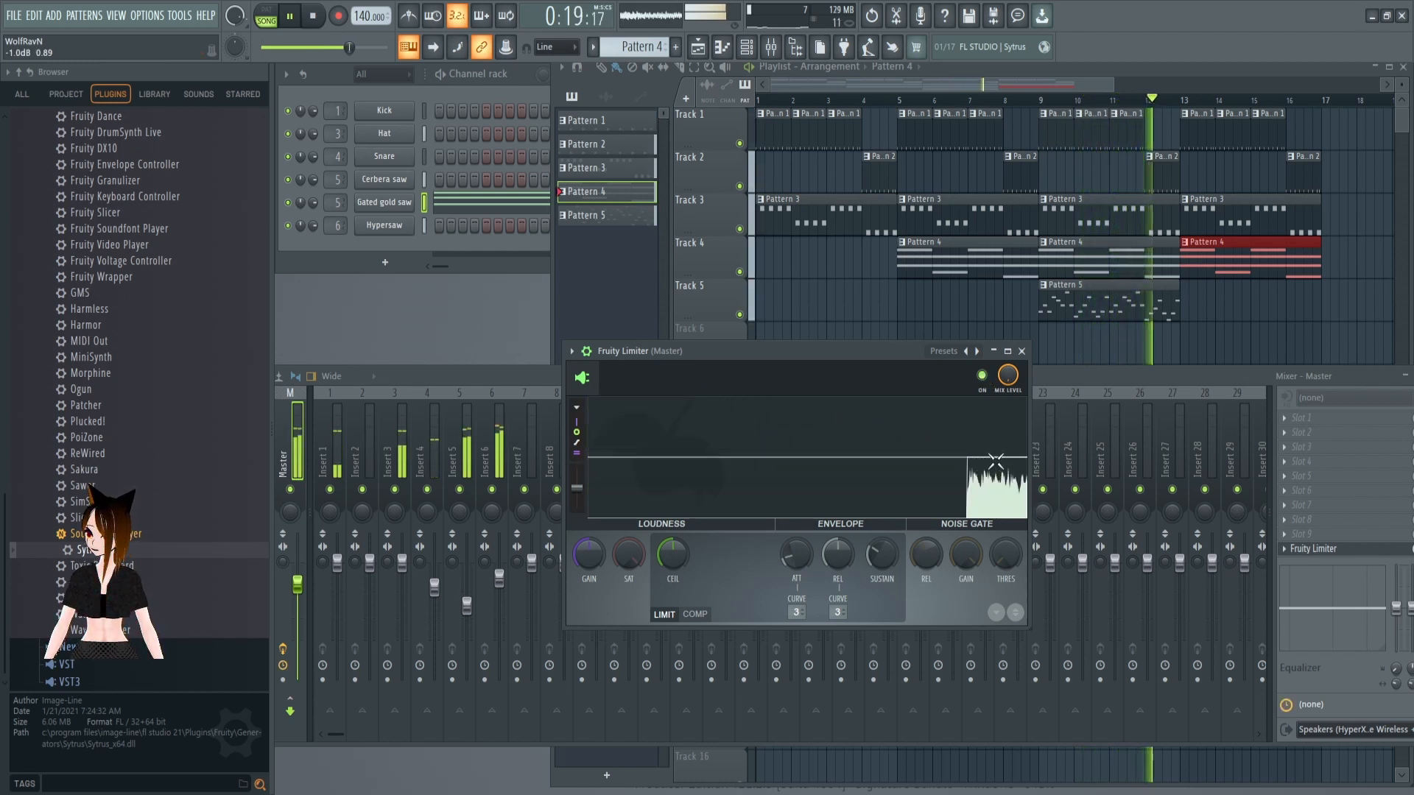
click(983, 377)
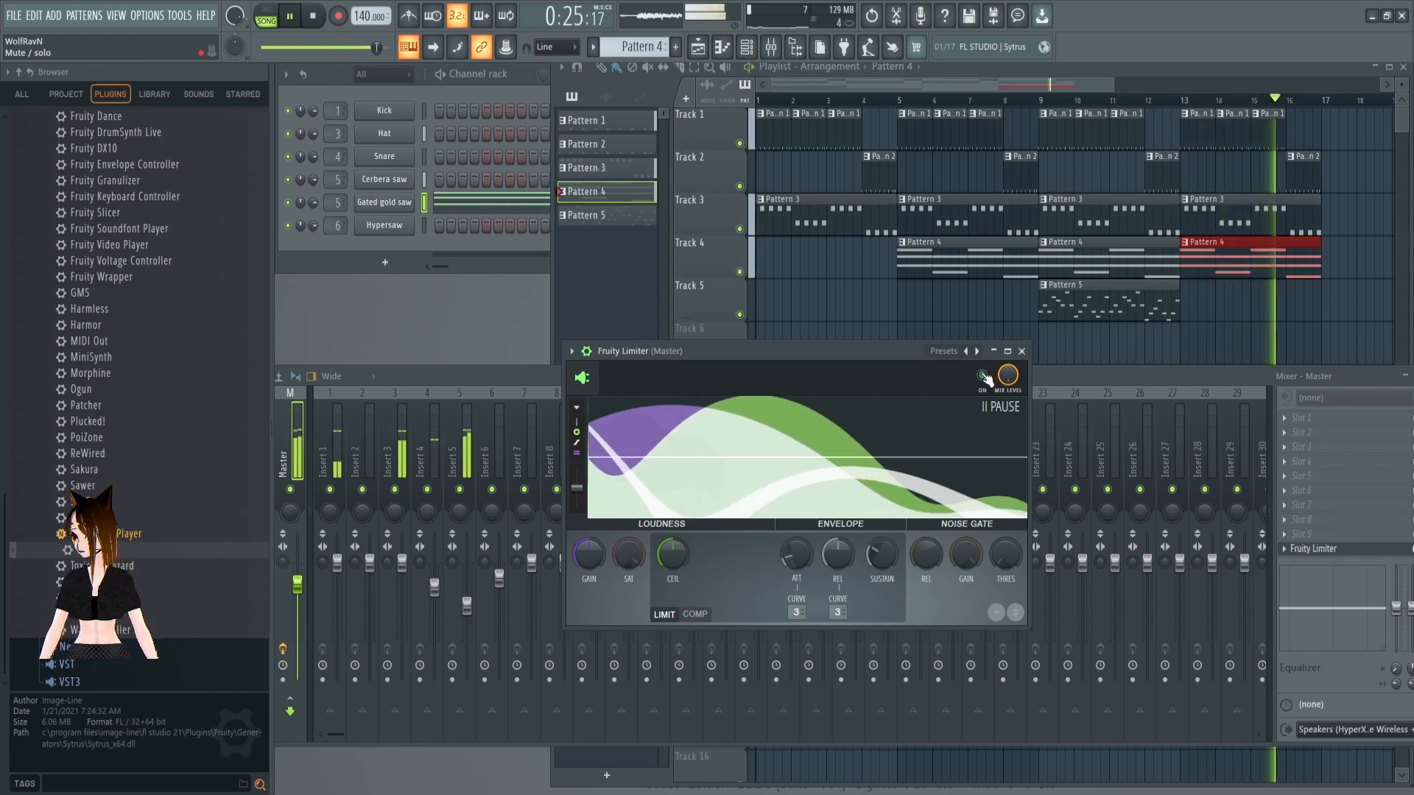
click(983, 377)
click(984, 376)
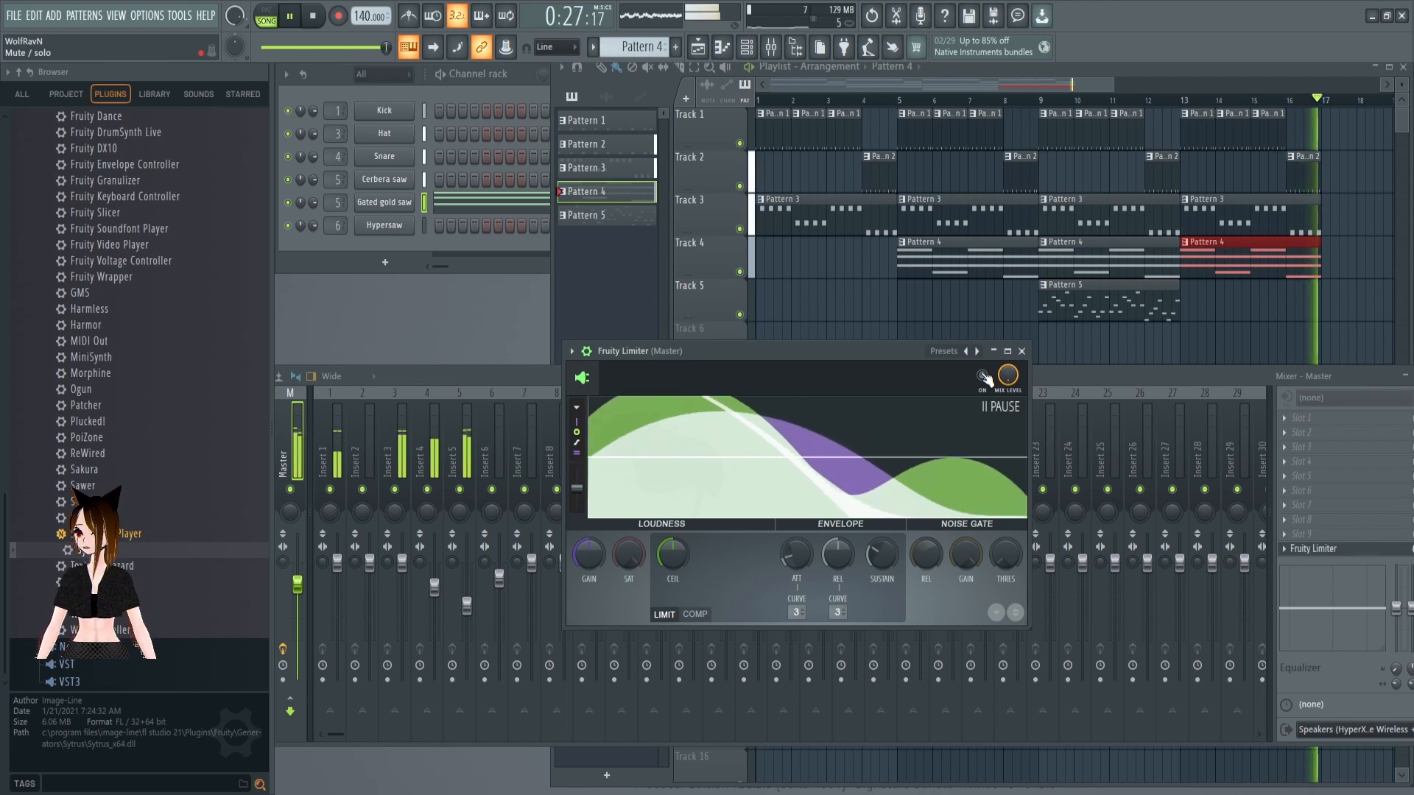
click(983, 376)
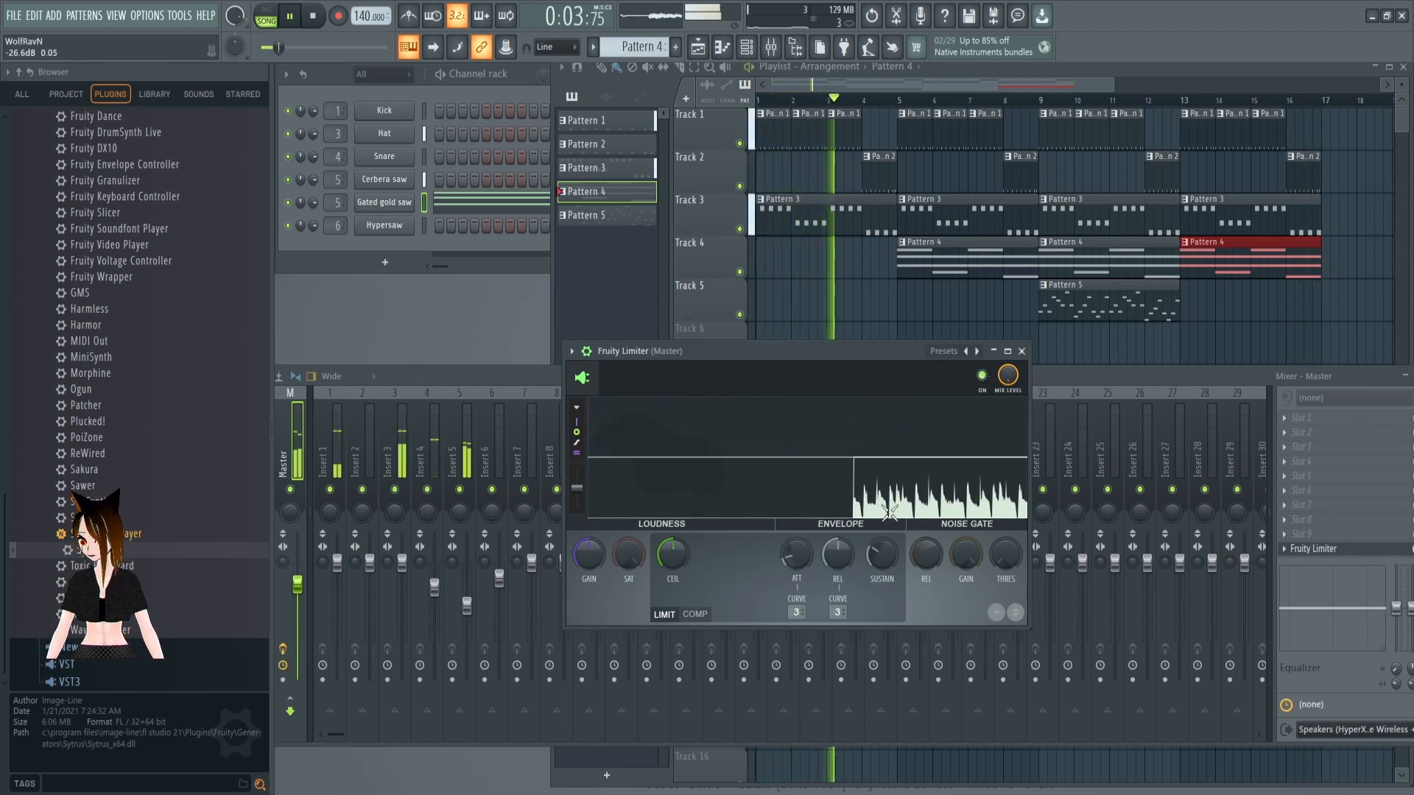
click(1022, 352)
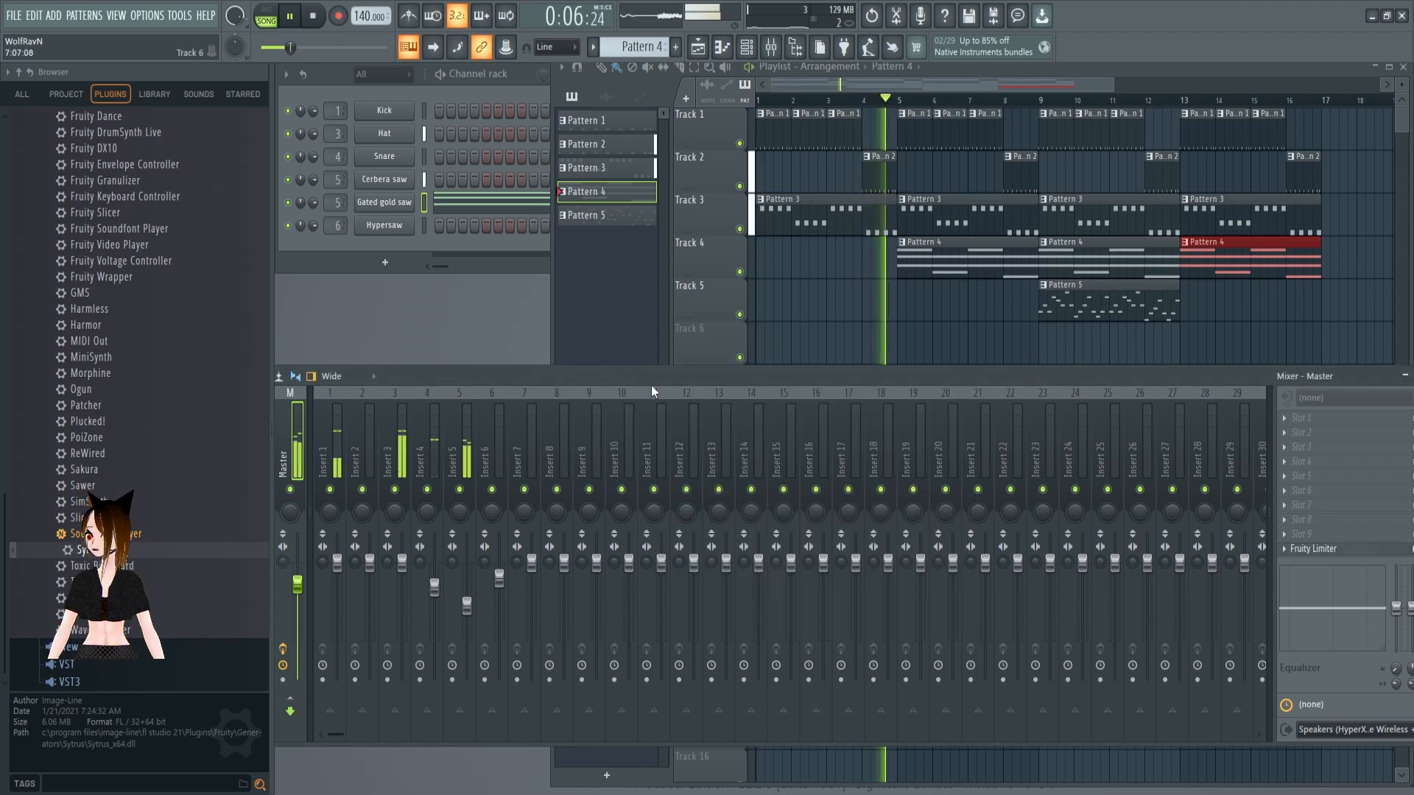
click(313, 21)
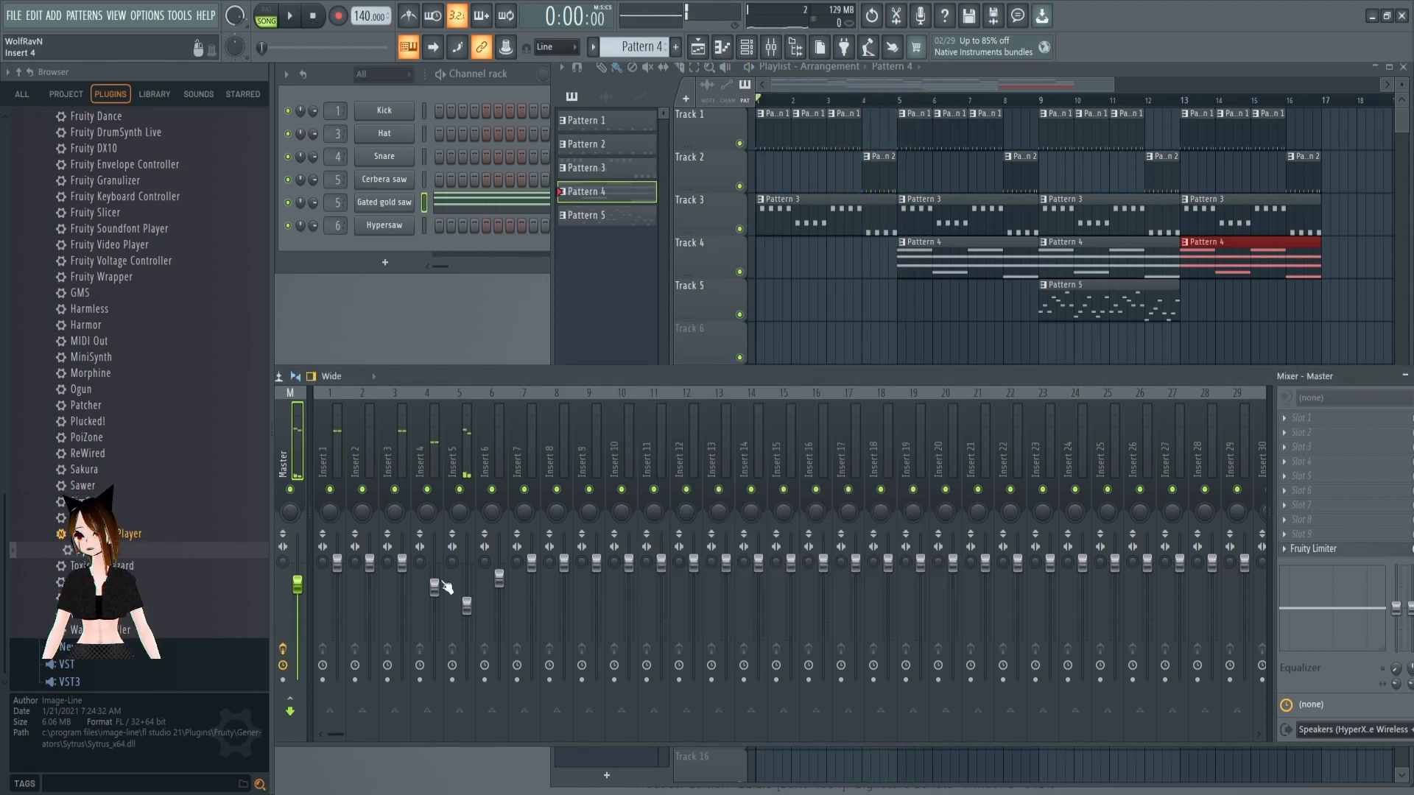